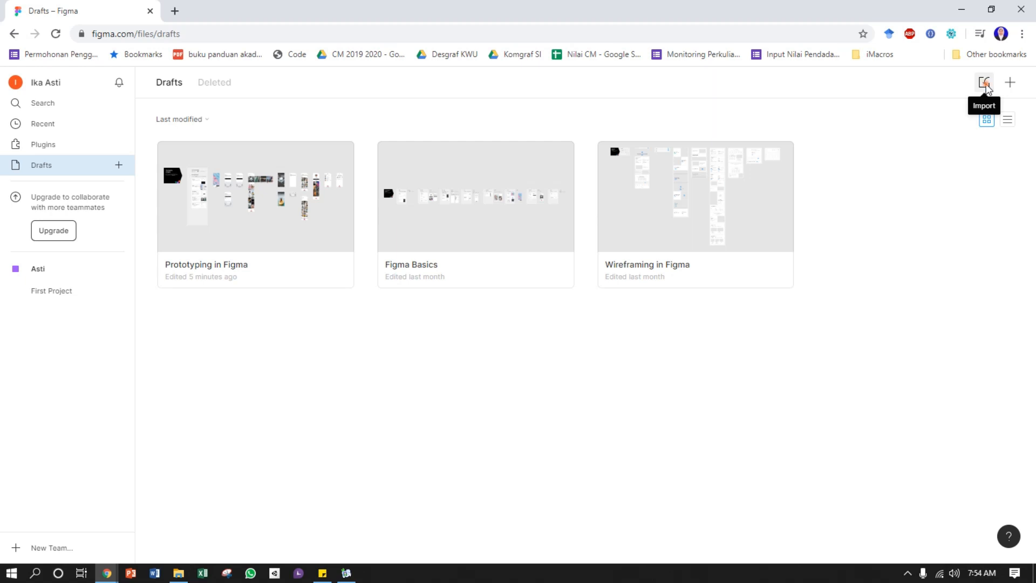
Examine the file import dialog and its file type options, and dismiss it without choosing a file
left_click(985, 83)
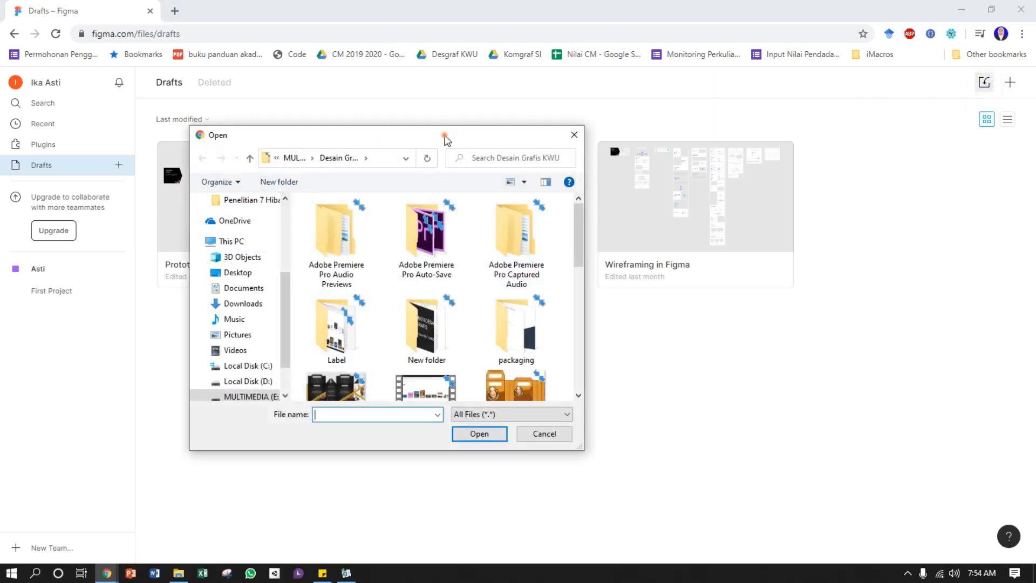
left_click_drag(445, 139, 512, 107)
left_click(582, 381)
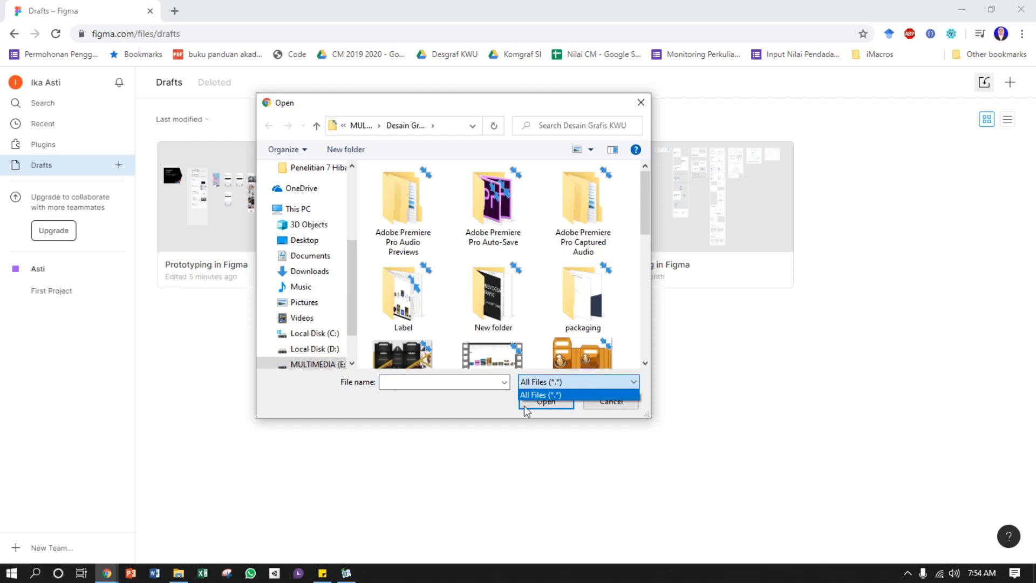
left_click(601, 421)
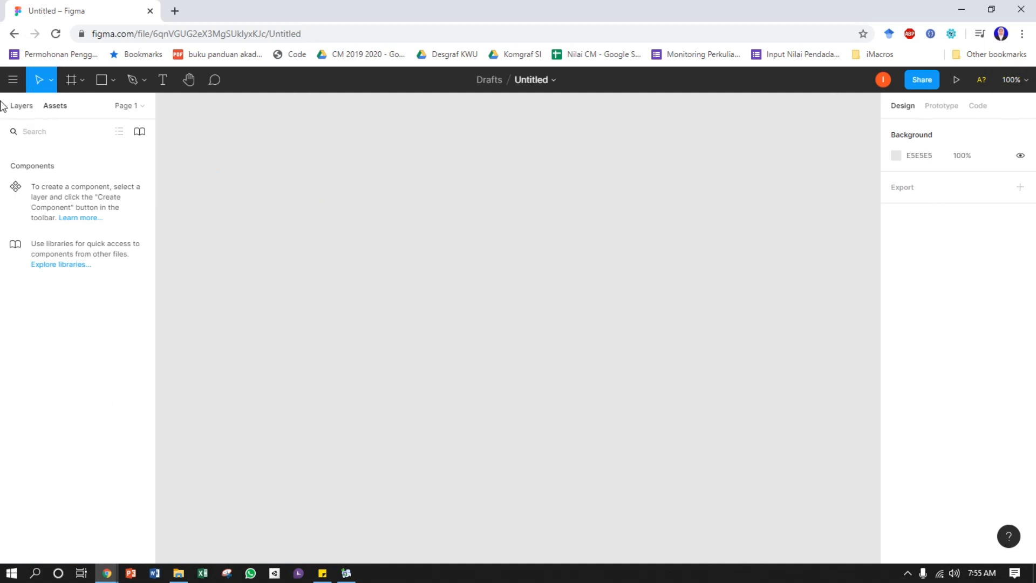
Examine the main menu, the frame, shape and pen tool variants, and the zoom and view options
left_click(13, 79)
mouse_move(56, 168)
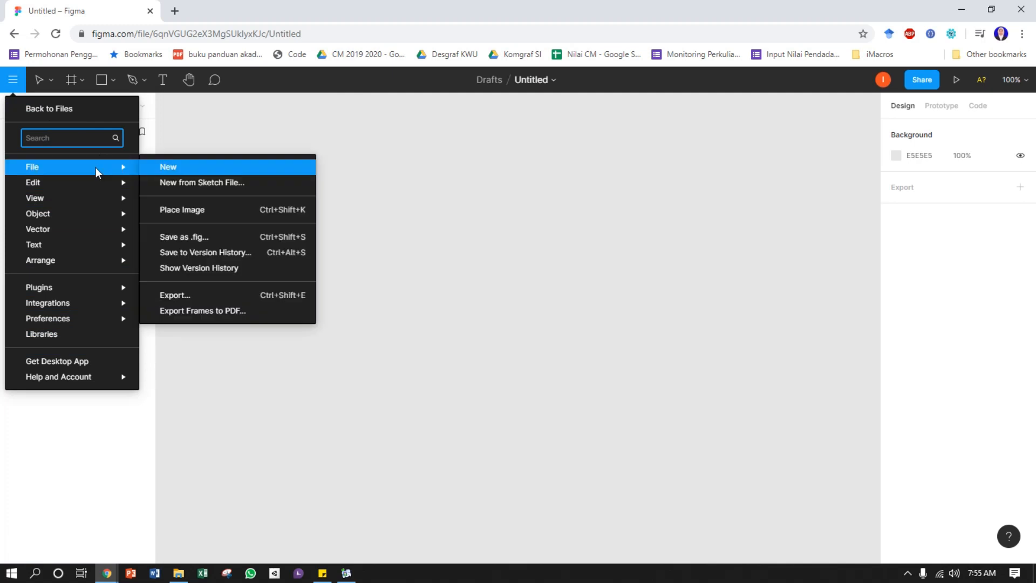
left_click(33, 82)
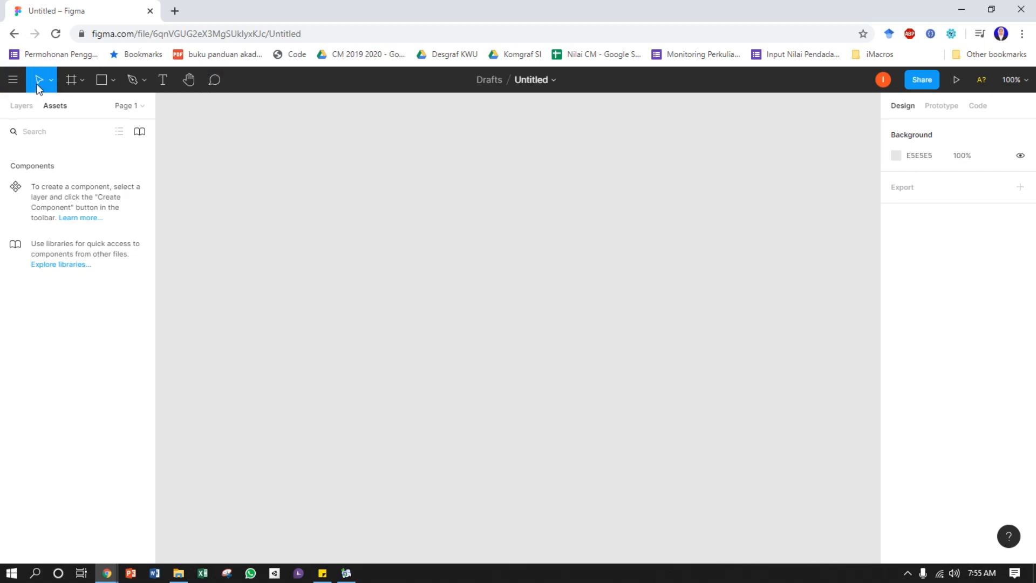
left_click(81, 81)
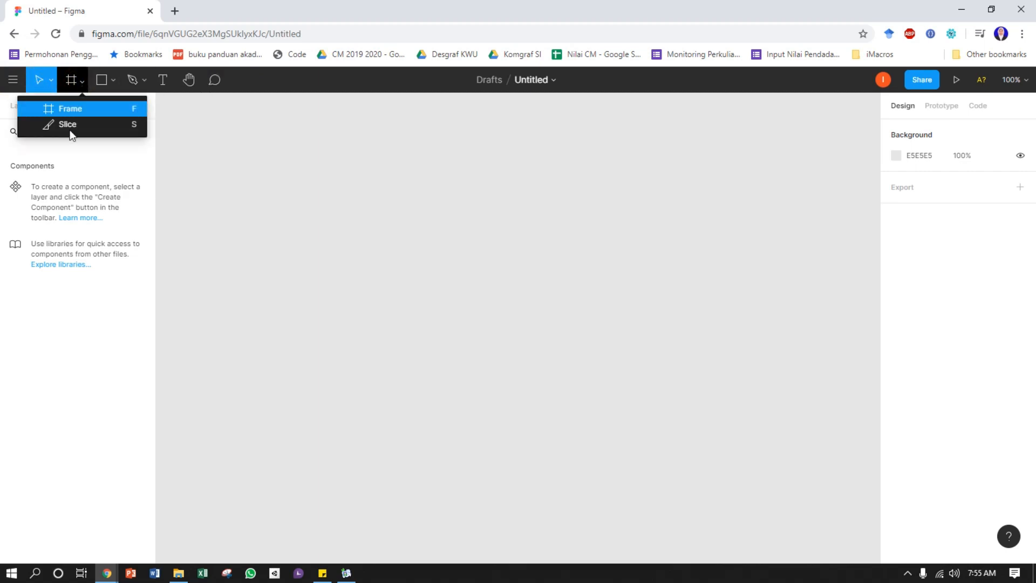
left_click(83, 84)
left_click(114, 81)
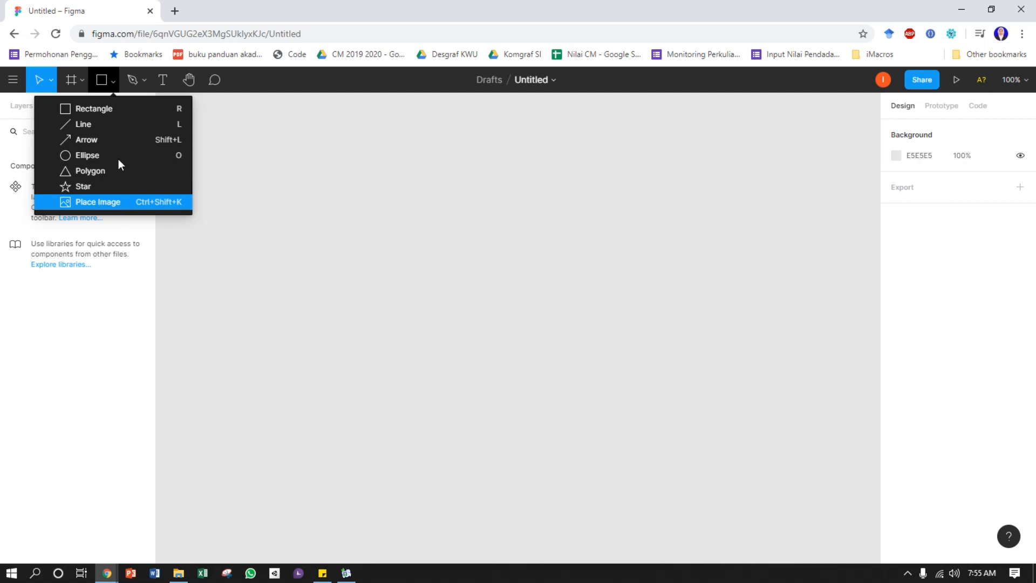
left_click(148, 77)
left_click(149, 81)
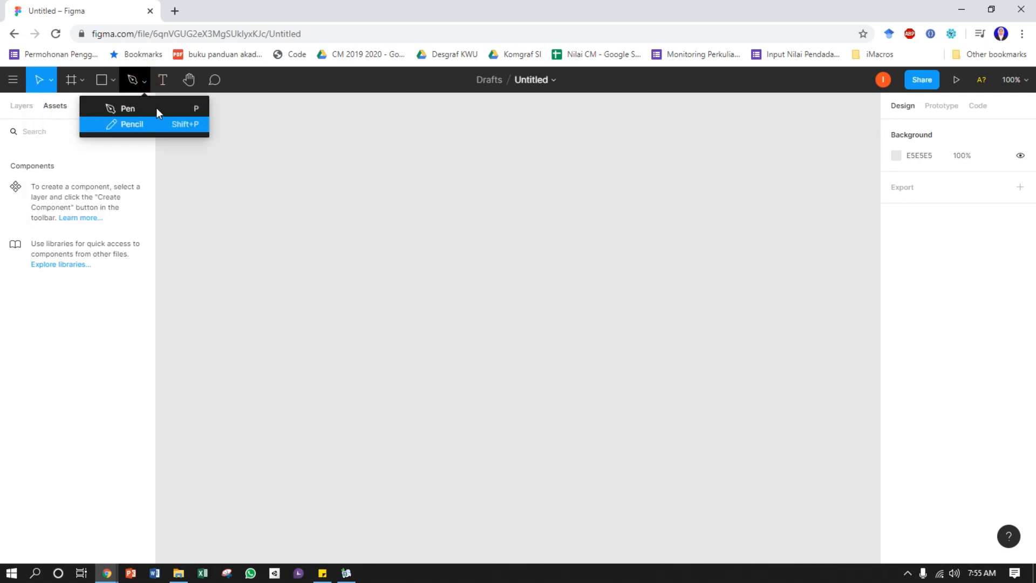
left_click(146, 81)
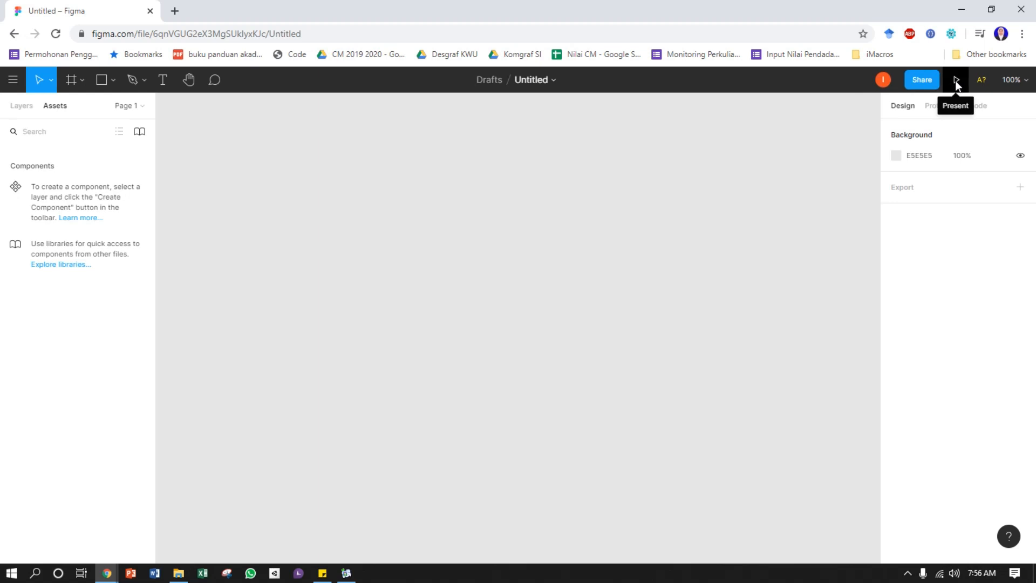
left_click(1026, 82)
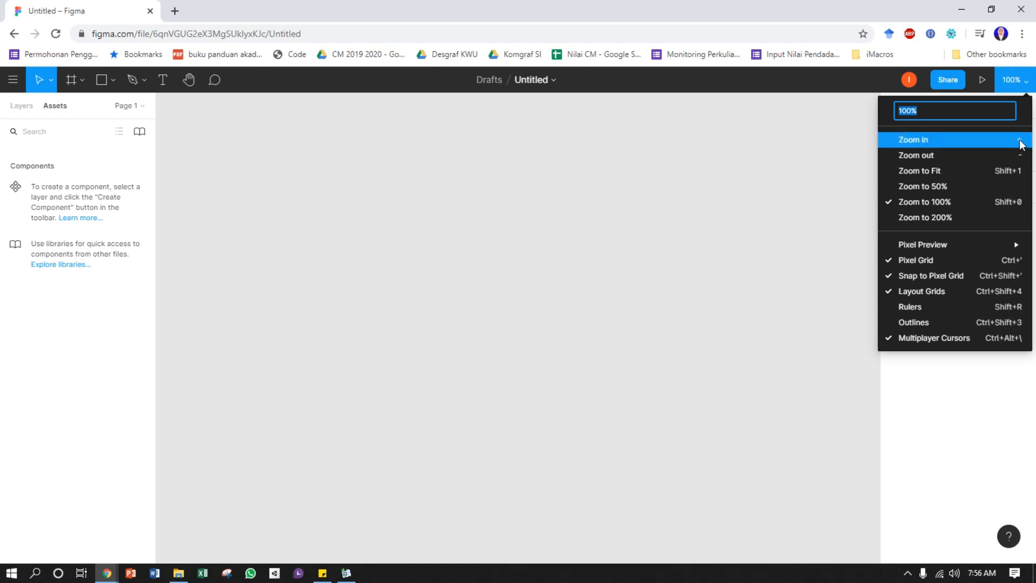
left_click(361, 200)
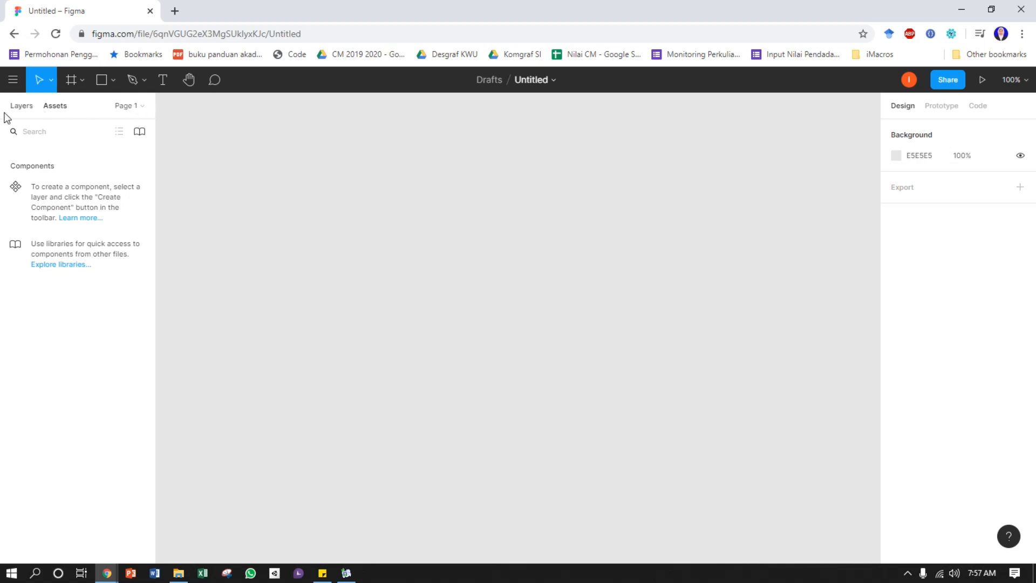
Show the file's page list, add a second page and delete that page again
left_click(143, 106)
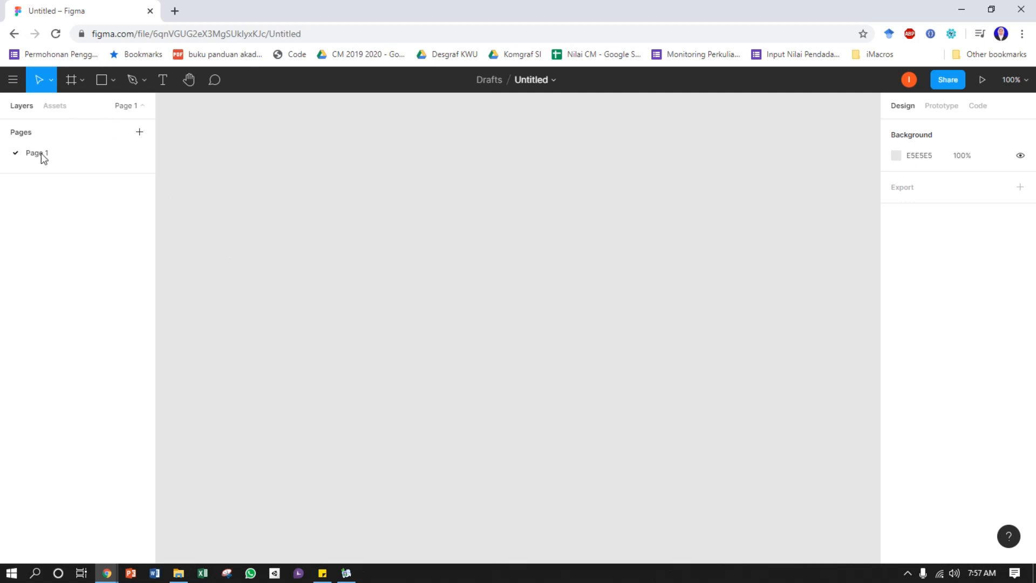
left_click(141, 132)
left_click(256, 211)
left_click(42, 174)
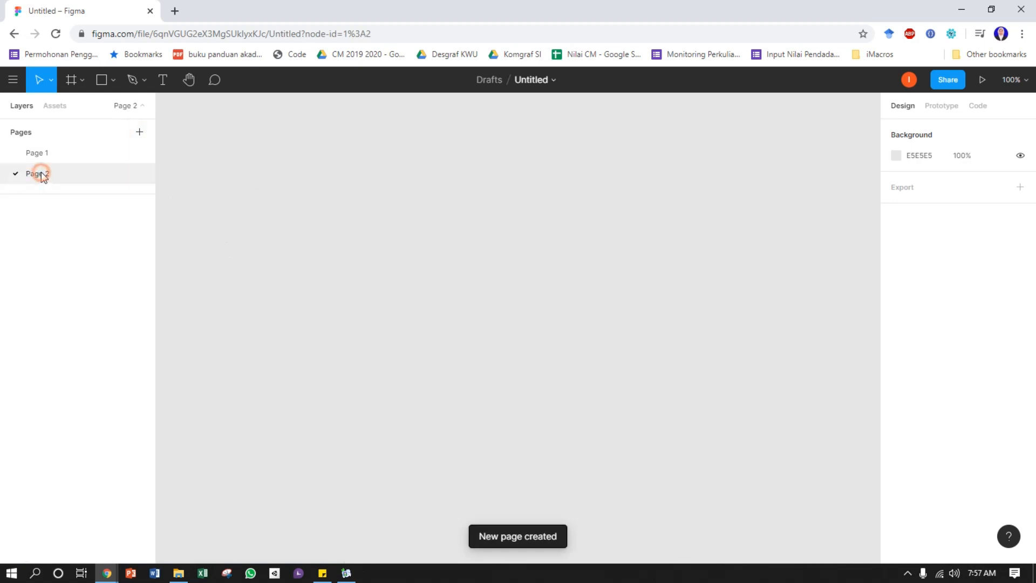
right_click(48, 172)
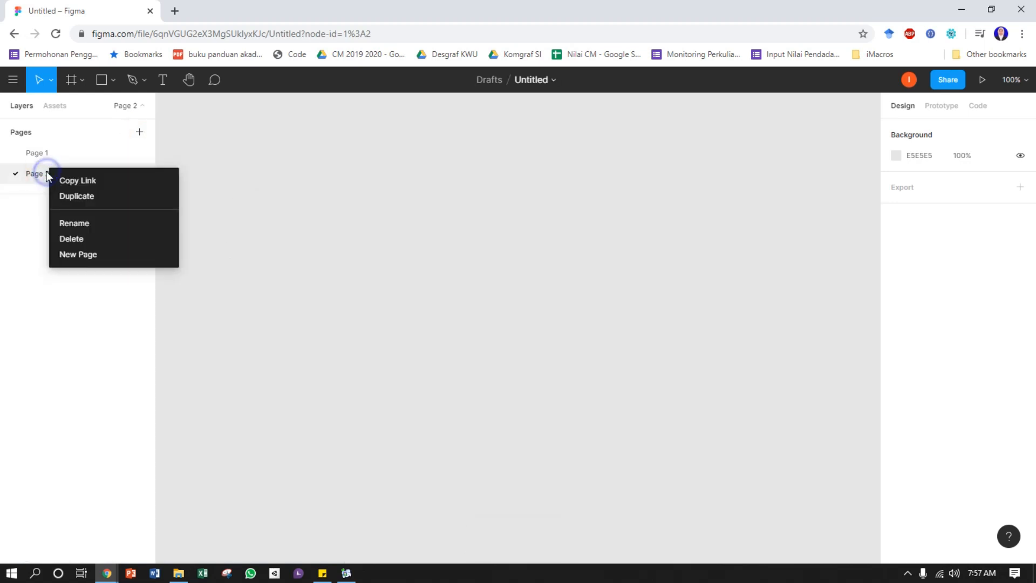
left_click(89, 238)
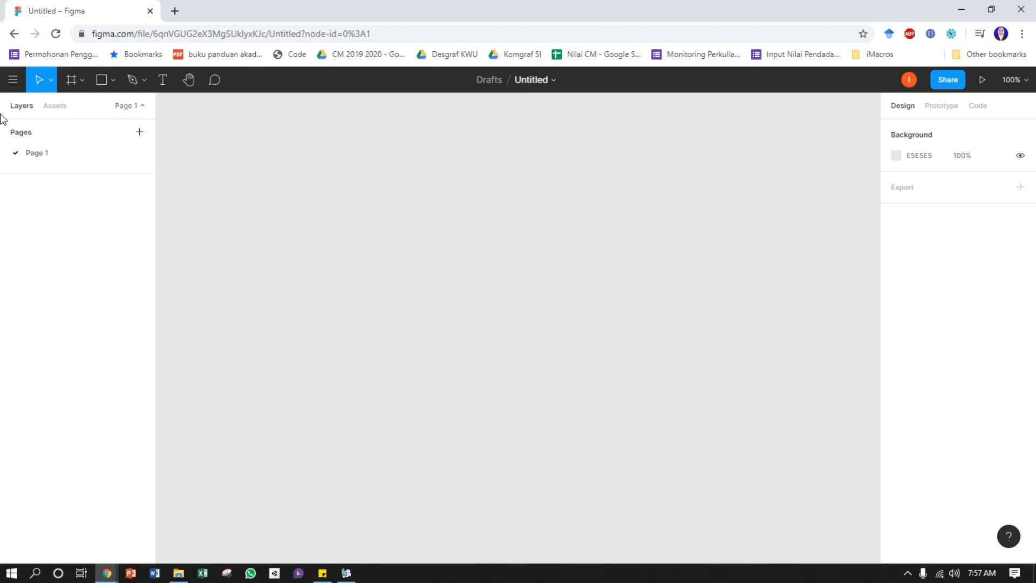
Draw a rectangle about 197 × 41 on the canvas and move it to about X -362, Y -160
left_click(101, 80)
mouse_move(263, 193)
left_mouse_down()
mouse_move(343, 241)
mouse_move(409, 240)
mouse_move(397, 230)
left_mouse_up()
mouse_move(319, 211)
left_mouse_down()
mouse_move(404, 216)
mouse_move(455, 234)
mouse_move(450, 226)
left_mouse_up()
left_click_drag(384, 220, 346, 248)
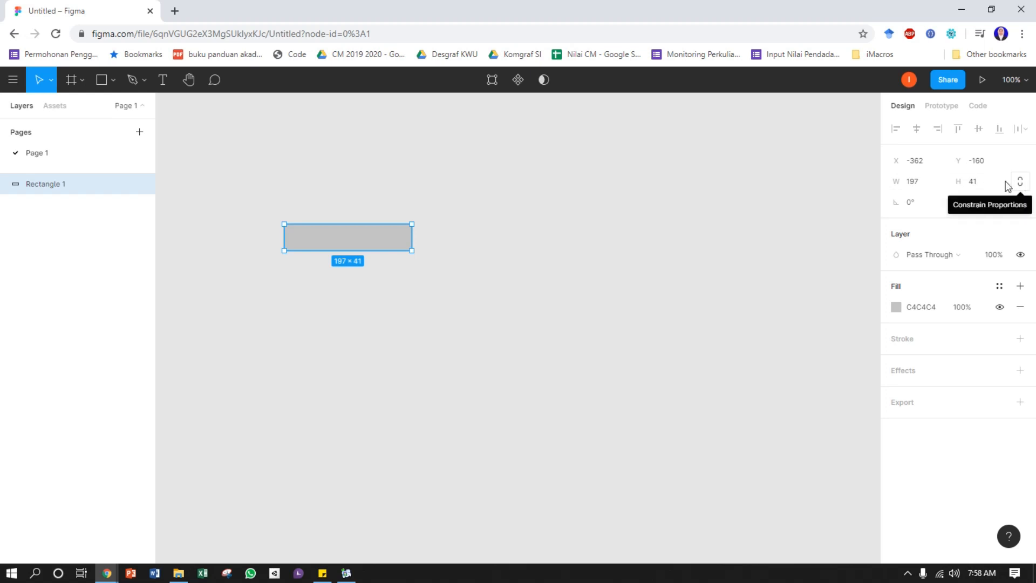
Set the rectangle's corner radius to 15 and move it to about X -91, Y -159
left_click_drag(906, 203, 904, 202)
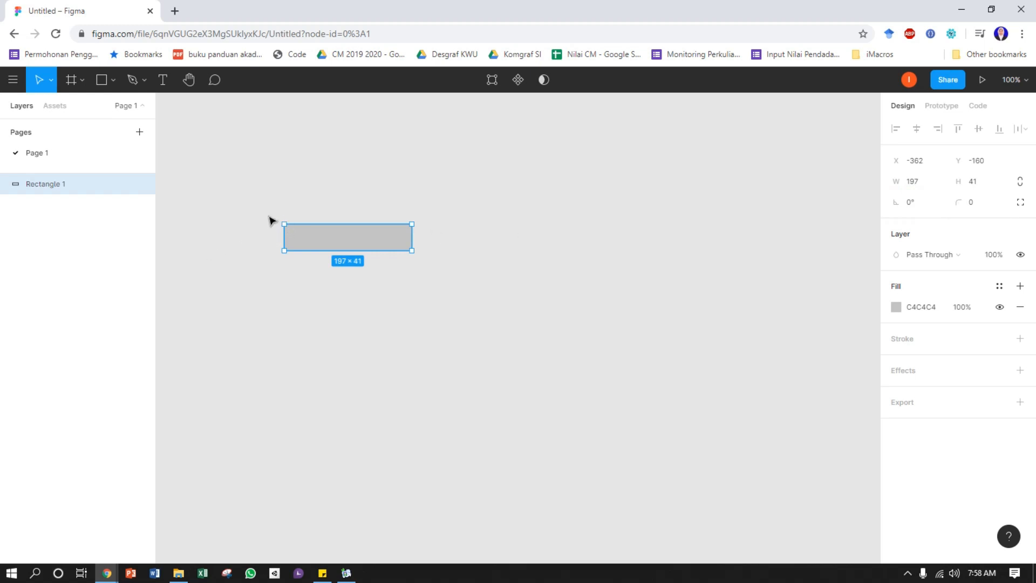
left_click_drag(967, 202, 120, 232)
left_click_drag(358, 236, 537, 238)
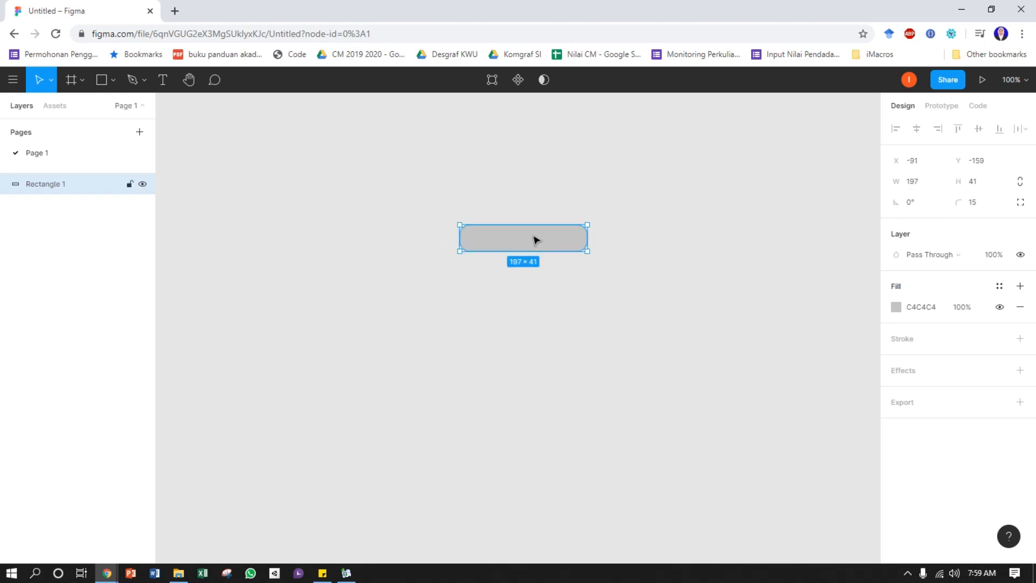
Review the layer blend modes without changing them, and change the rectangle's fill type to a linear gradient
left_click(964, 257)
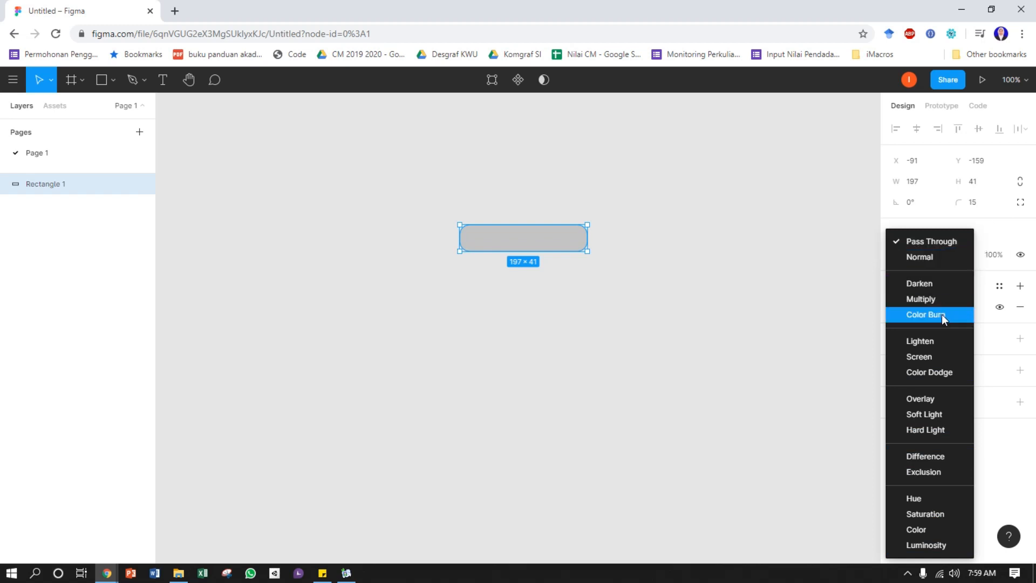
left_click(991, 233)
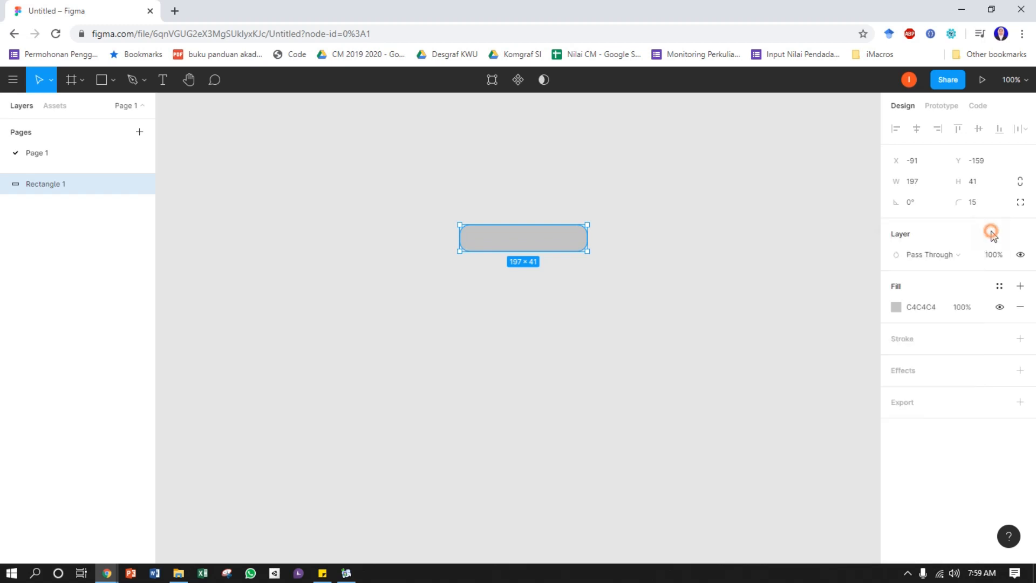
left_click(901, 312)
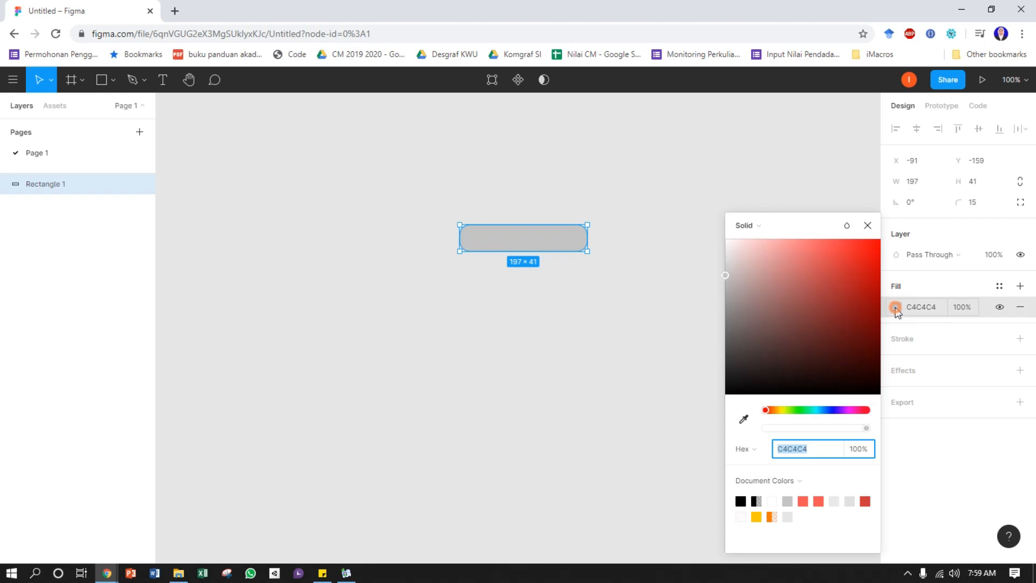
left_click(761, 227)
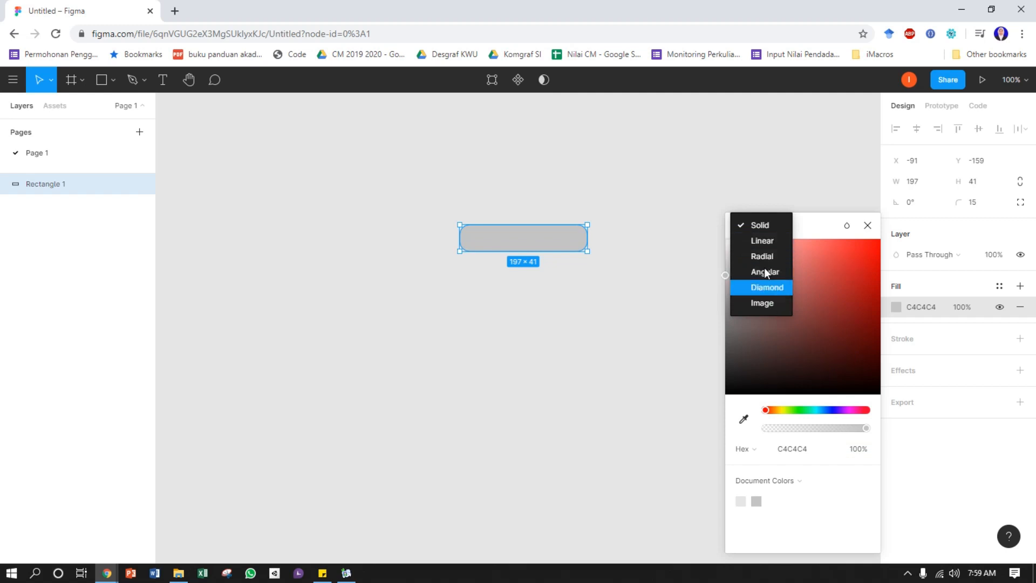
left_click(763, 242)
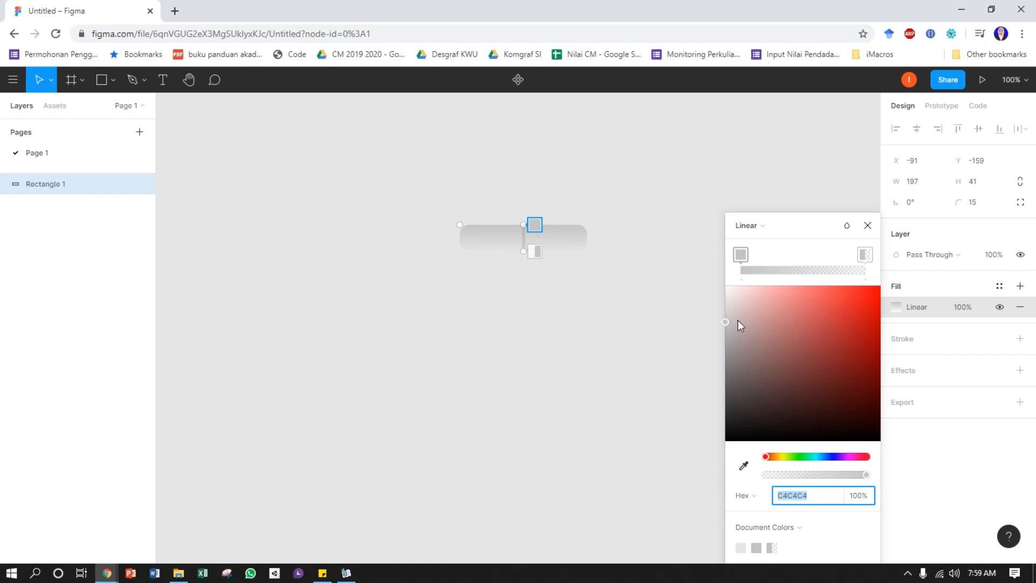
Recolor the first stop of the rectangle's linear gradient to a bright yellow-green at full opacity
left_click_drag(727, 322, 831, 339)
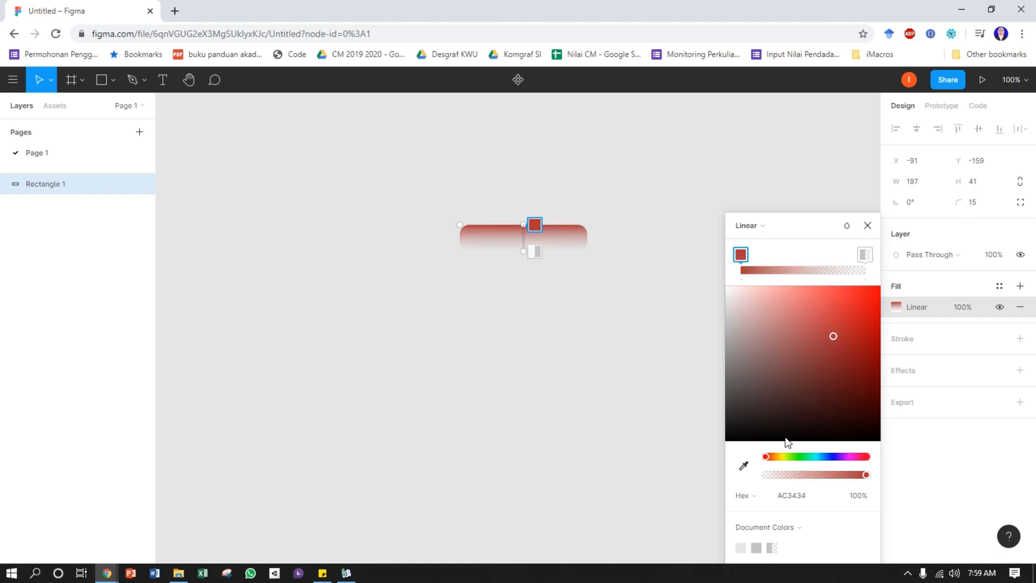
left_click_drag(766, 457, 784, 457)
left_click(860, 290)
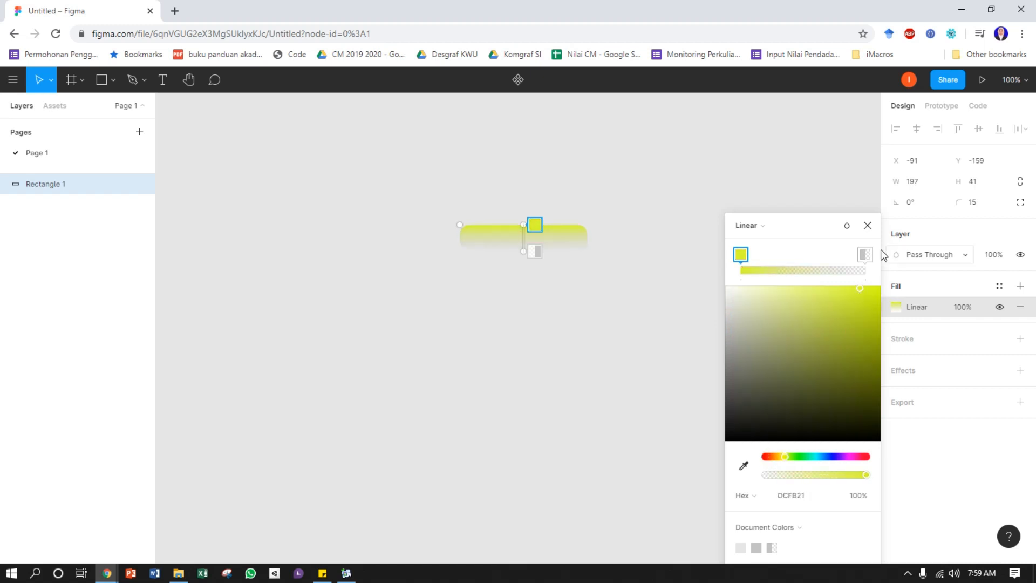
left_click_drag(861, 291, 864, 301)
Set the gradient's second stop to olive green 809404 at 15% opacity and finish editing the fill
left_click(864, 255)
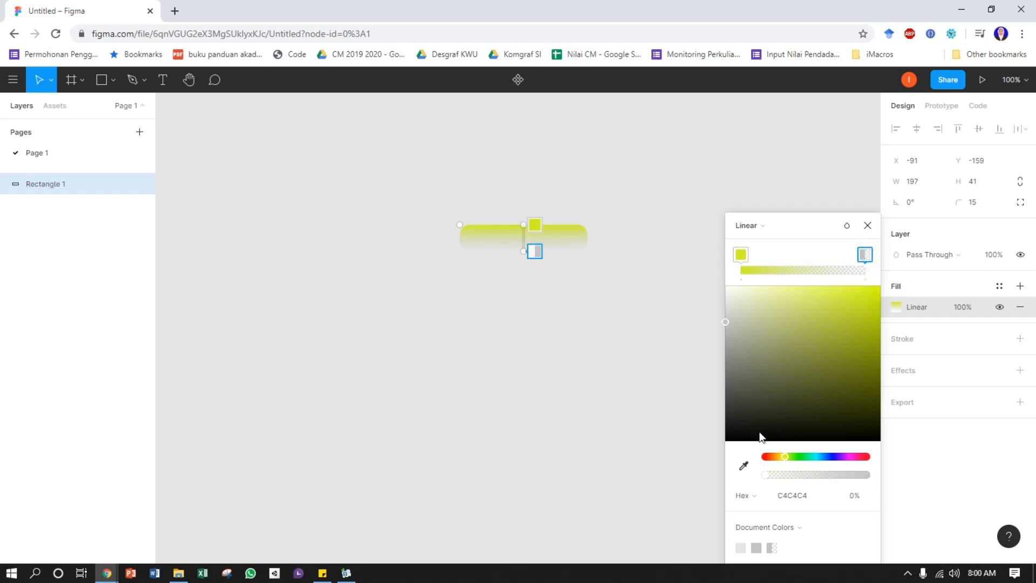
left_click_drag(727, 321, 865, 370)
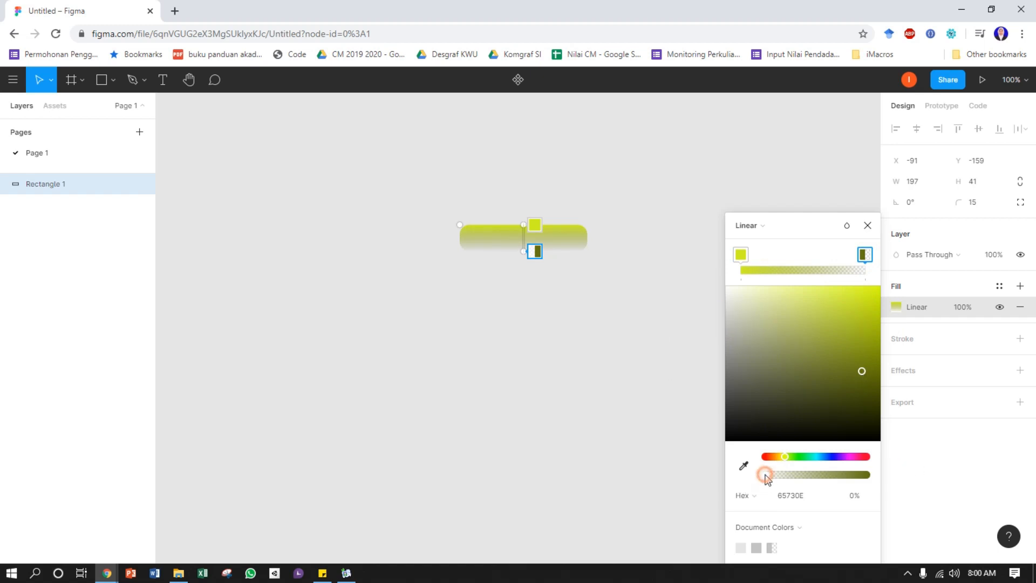
left_click_drag(774, 475, 781, 476)
left_click_drag(860, 372, 877, 356)
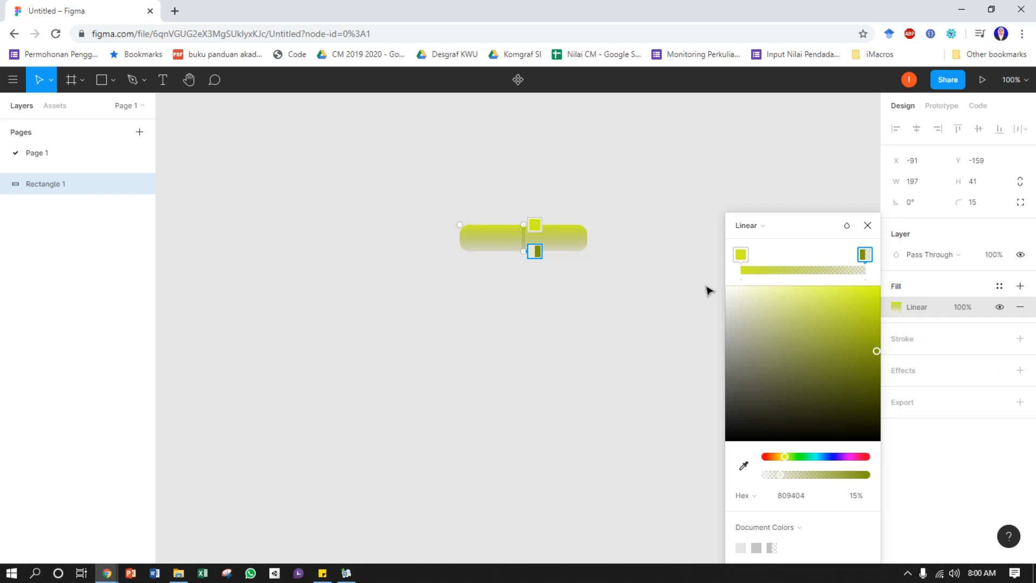
left_click(867, 225)
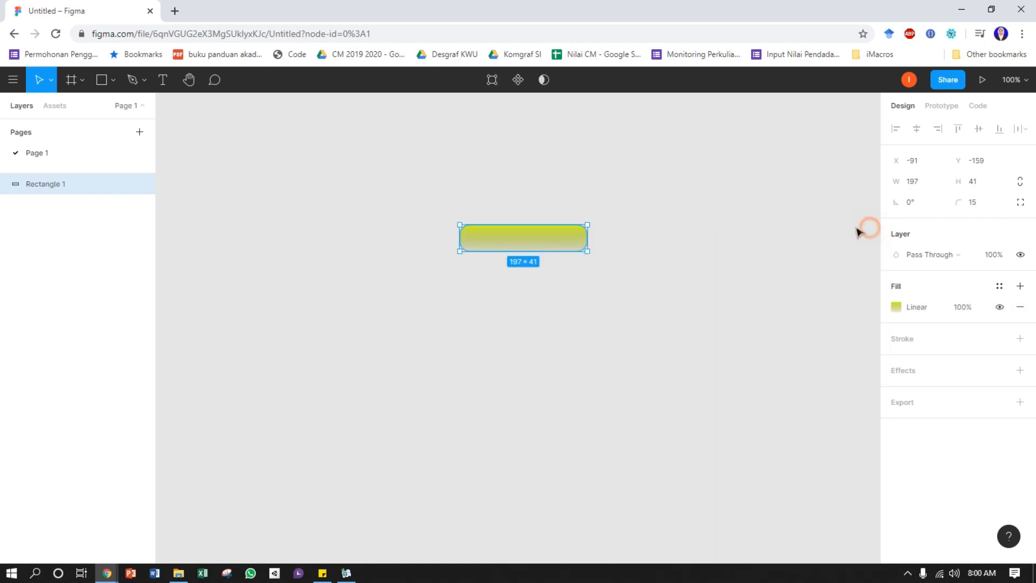
left_click(777, 296)
Add an effect to the rectangle, keep its type as Drop Shadow after reviewing the alternatives, and open the effect settings
left_click(538, 236)
left_click(904, 371)
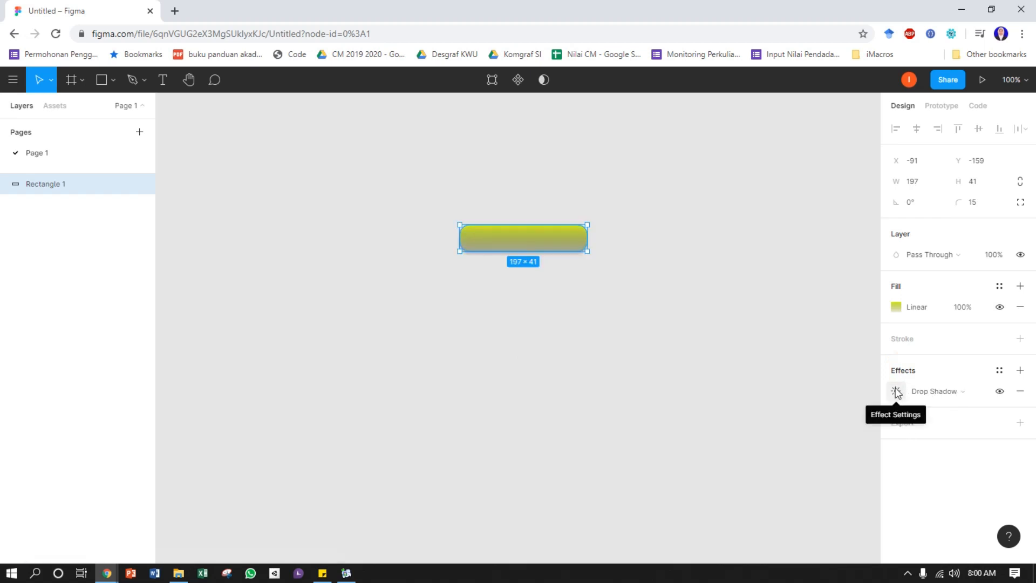
left_click(984, 390)
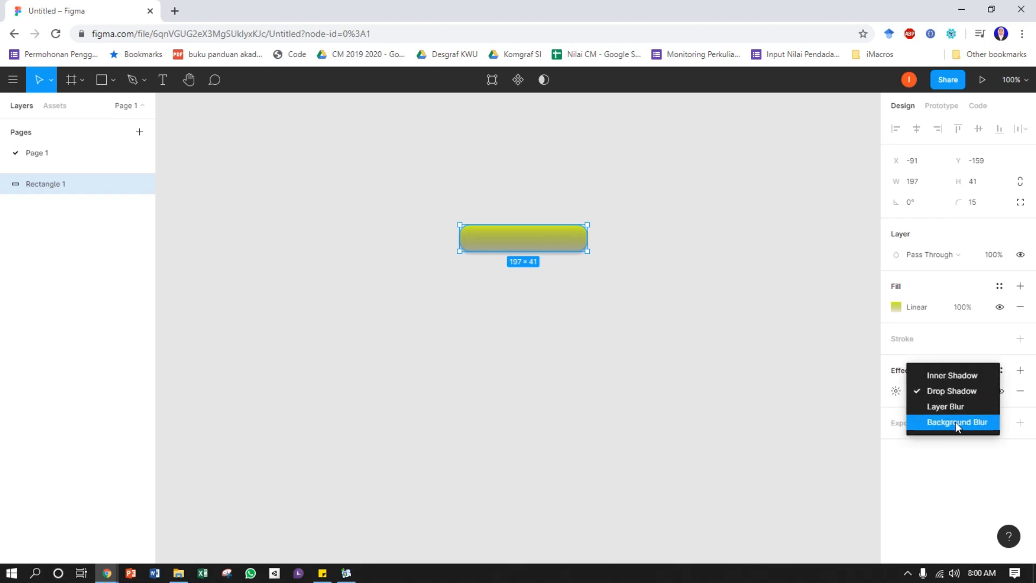
left_click(917, 391)
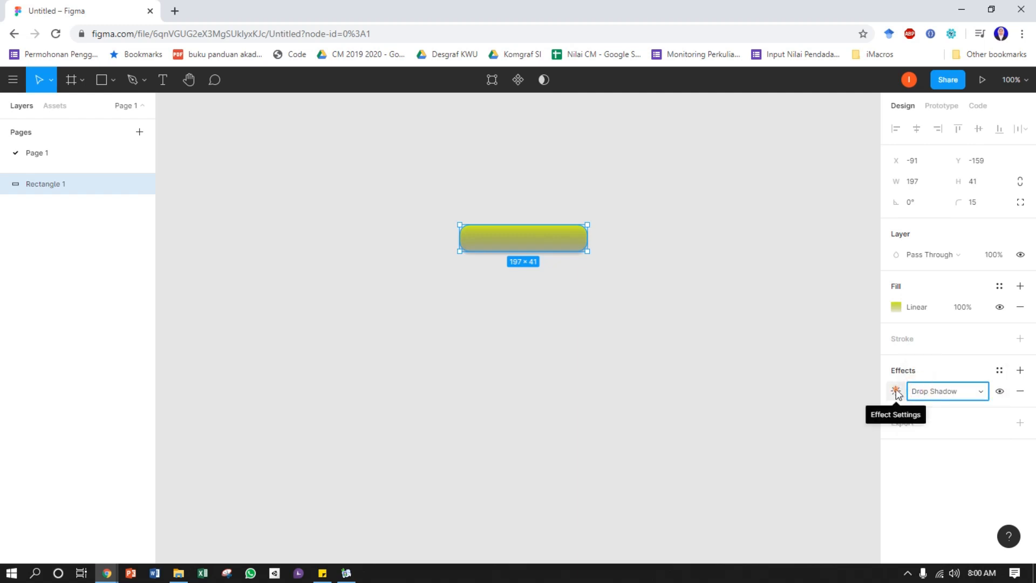
left_click(896, 392)
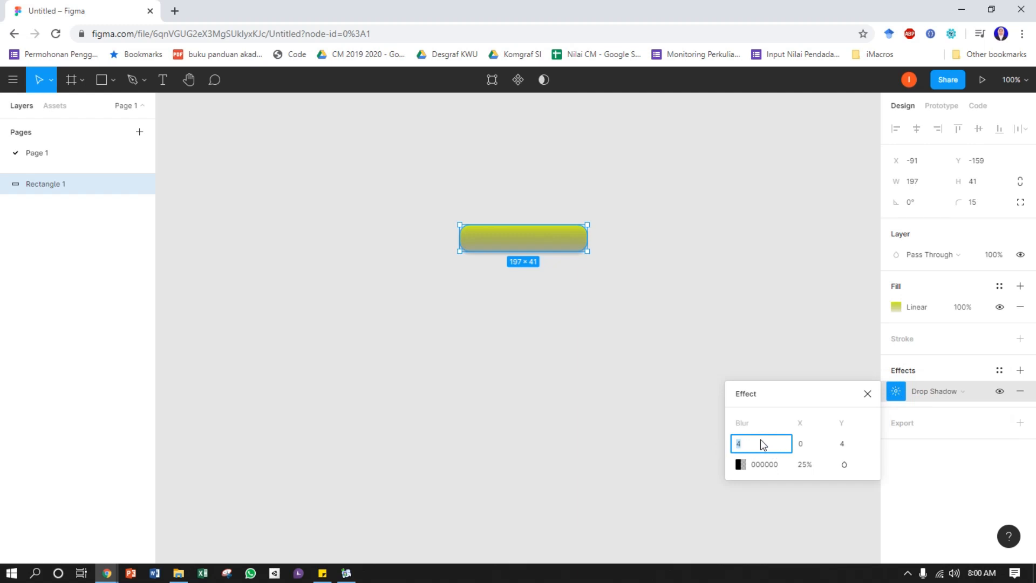
Try a drop shadow blur of 6, and set the blur back to 4
type("6")
key("Return")
left_click(750, 440)
type("4")
Try other colors for the drop shadow, ending on gray 9C9E9D, and undo the shadow color changes
left_click(740, 464)
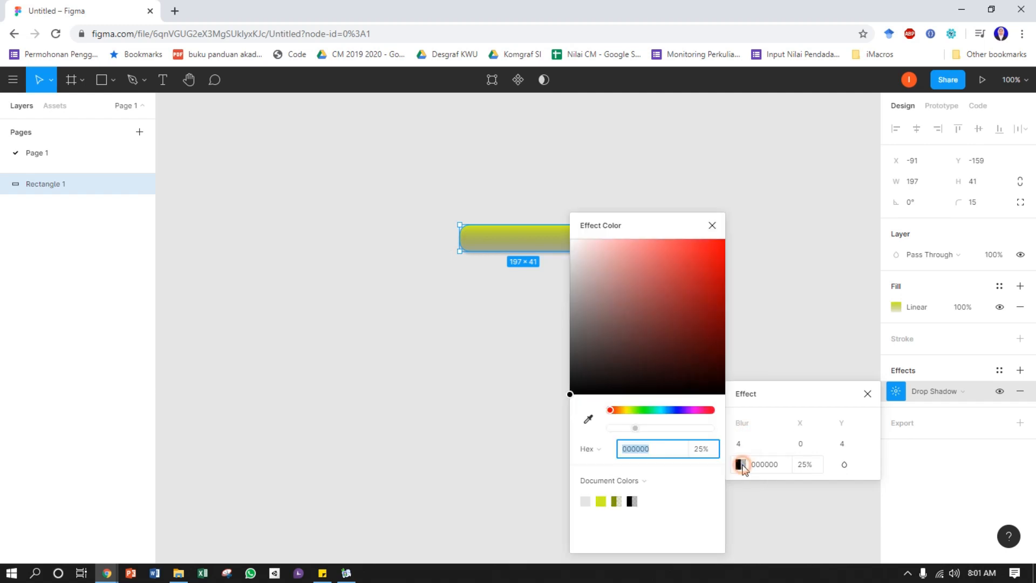
left_click(635, 228)
left_click_drag(637, 232, 748, 168)
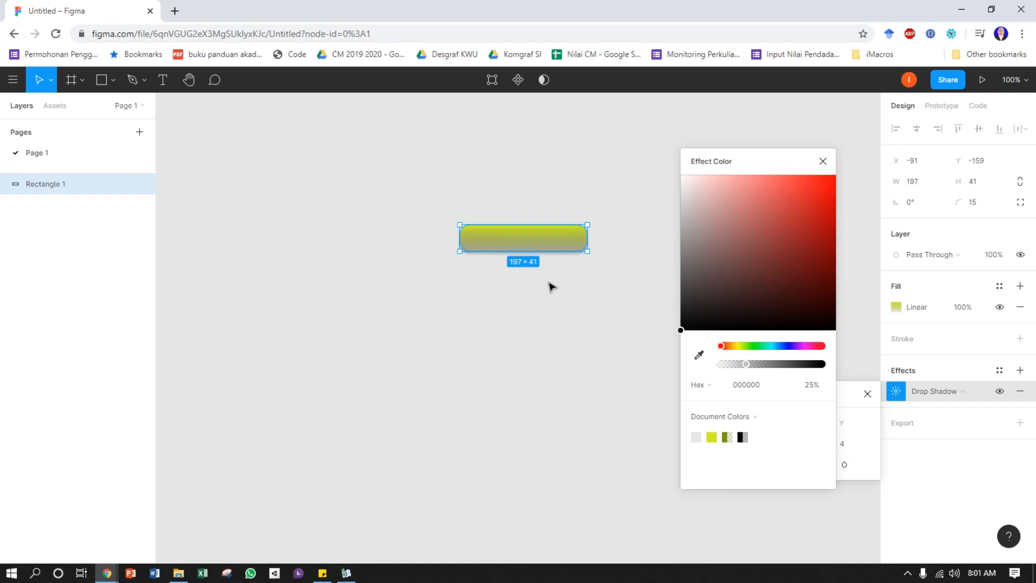
left_click(724, 346)
left_click_drag(724, 346, 735, 345)
left_click_drag(794, 229, 804, 211)
left_click_drag(737, 346, 756, 345)
left_click_drag(805, 210, 682, 238)
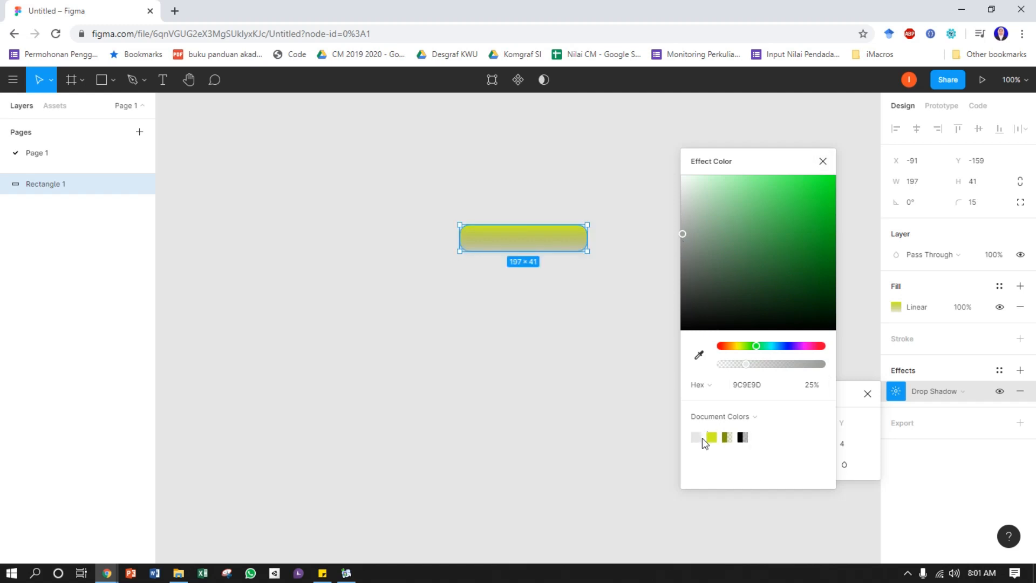
key("ctrl+z")
key("ctrl+z")
key("ctrl+z")
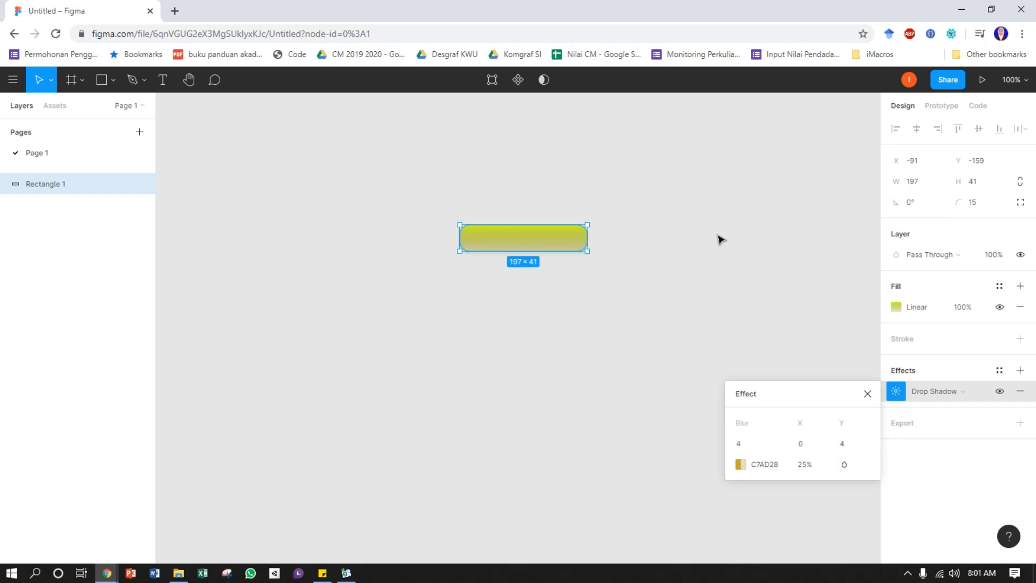
Try a drop shadow opacity of 50%, set it back to 25%, and close the effect settings
left_click(809, 466)
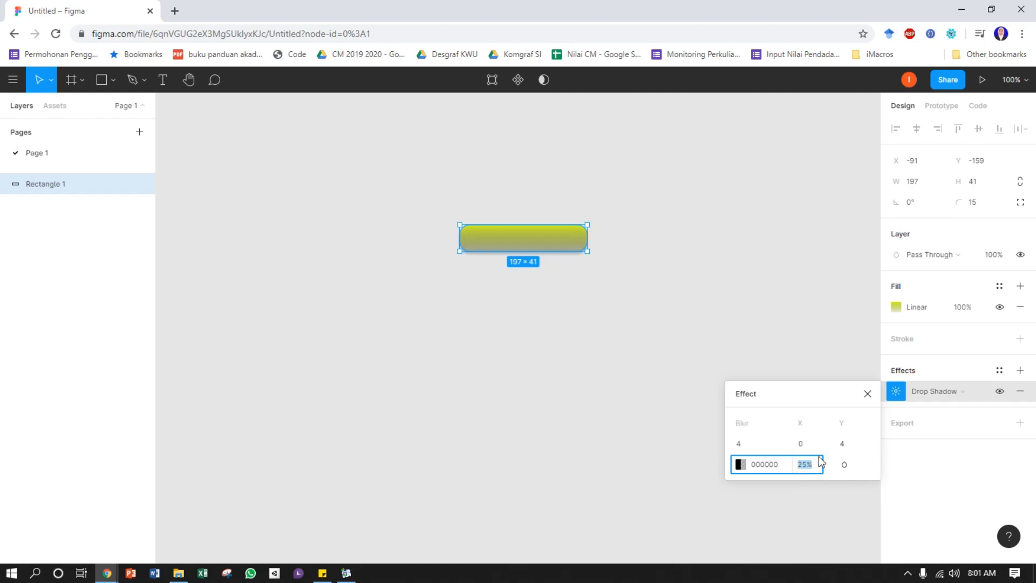
type("50")
key("Return")
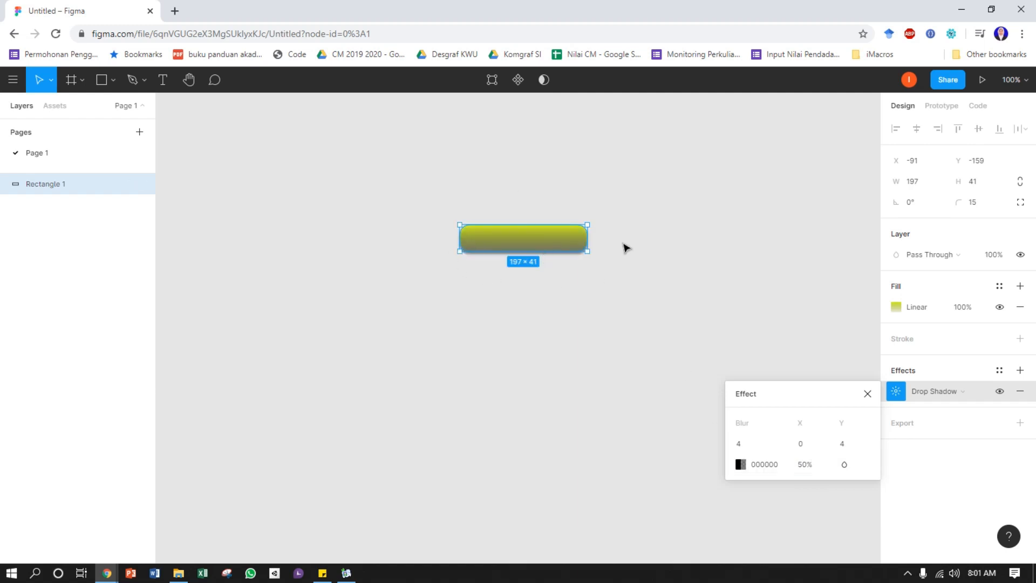
left_click(809, 465)
type("25")
key("Return")
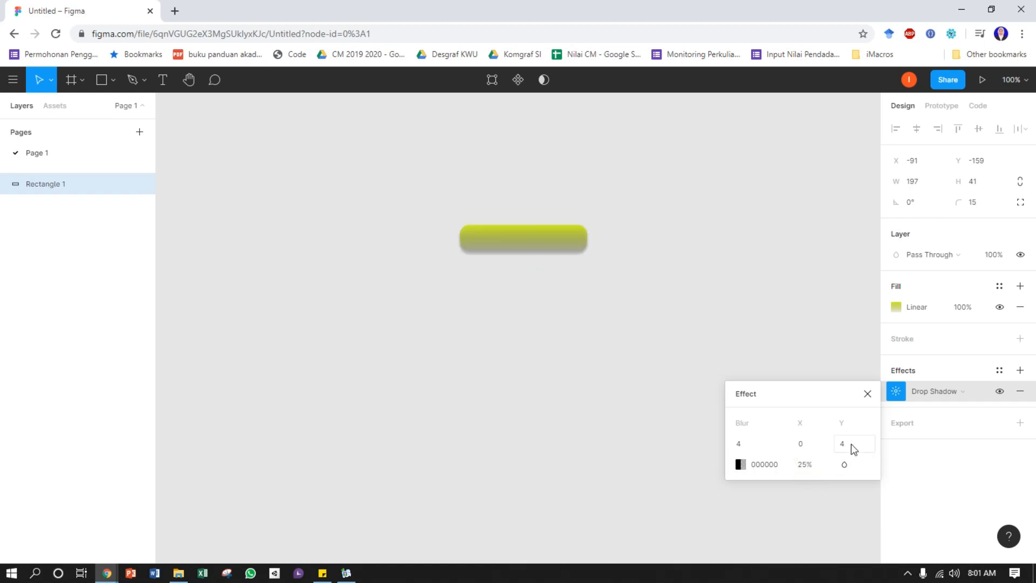
left_click(868, 393)
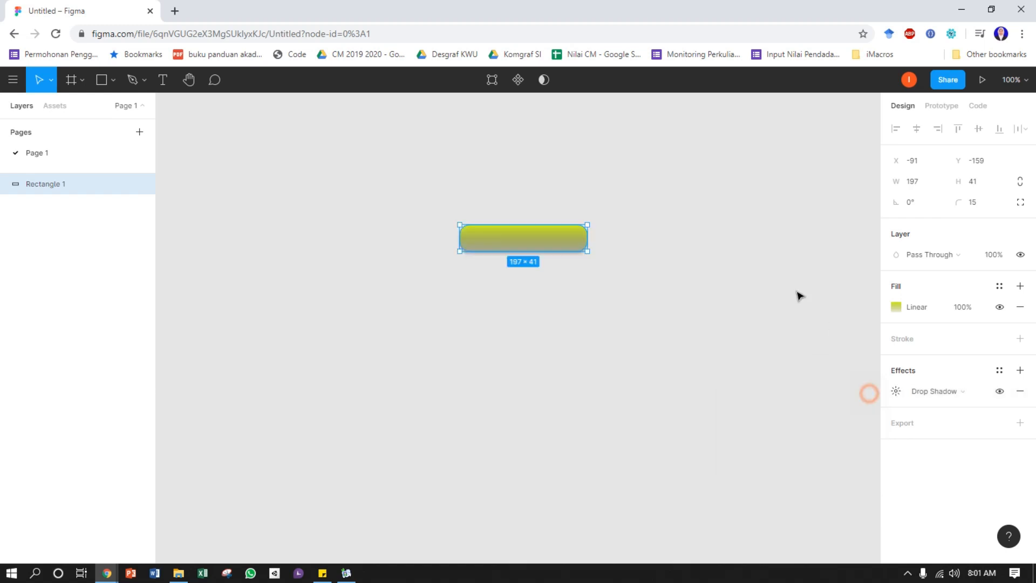
left_click(655, 277)
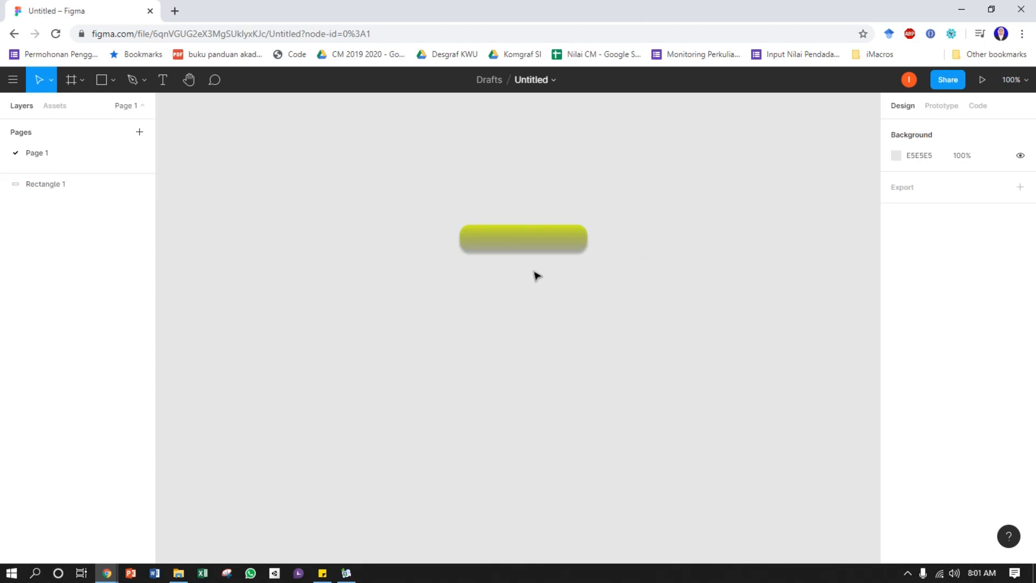
Turn the rectangle into a component, place it at about X -519, Y -235, and show the local components
left_click_drag(409, 184, 648, 342)
left_click(713, 315)
left_click_drag(499, 240, 241, 197)
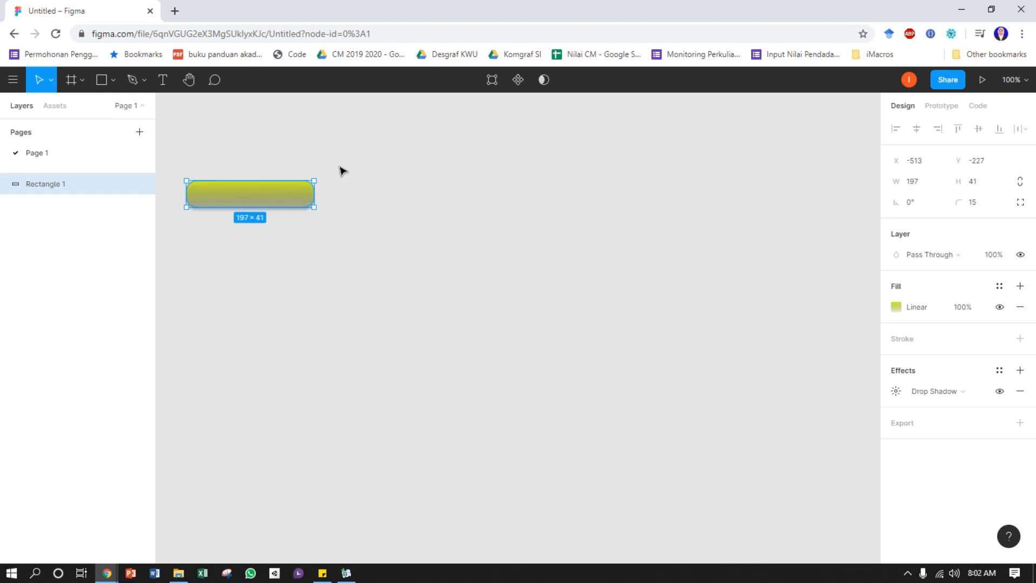
left_click(520, 81)
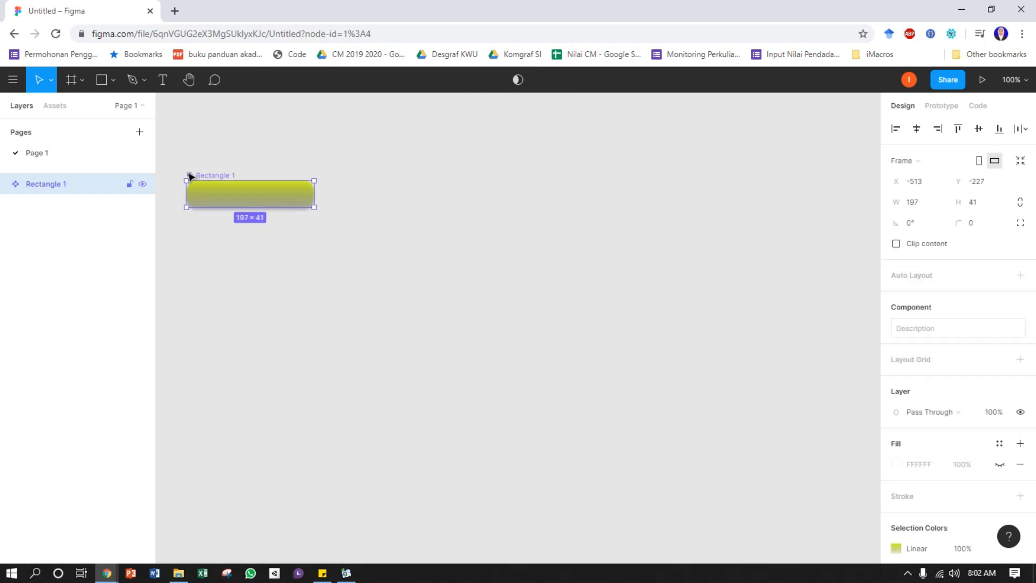
left_click(54, 106)
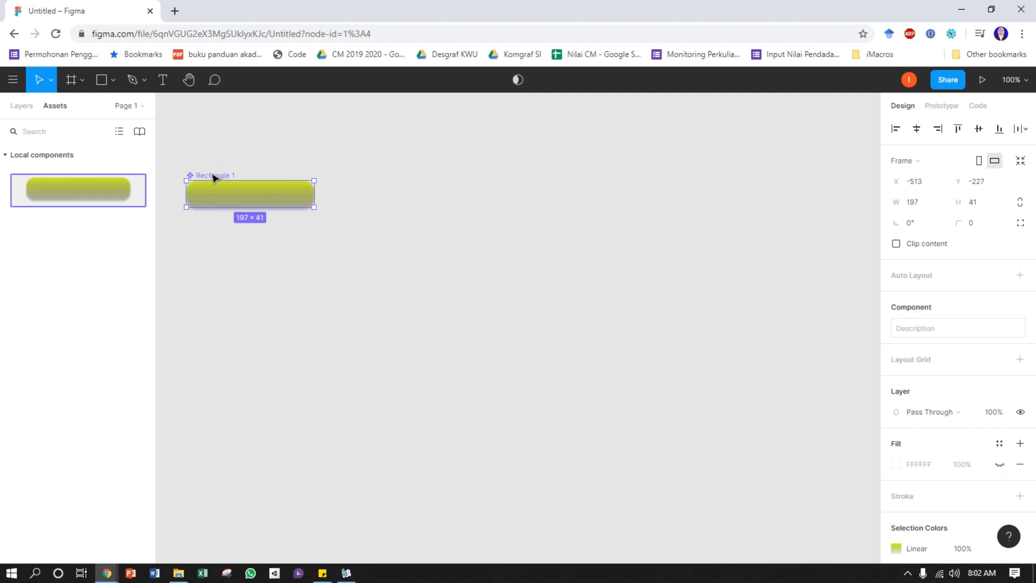
left_click_drag(225, 196, 221, 191)
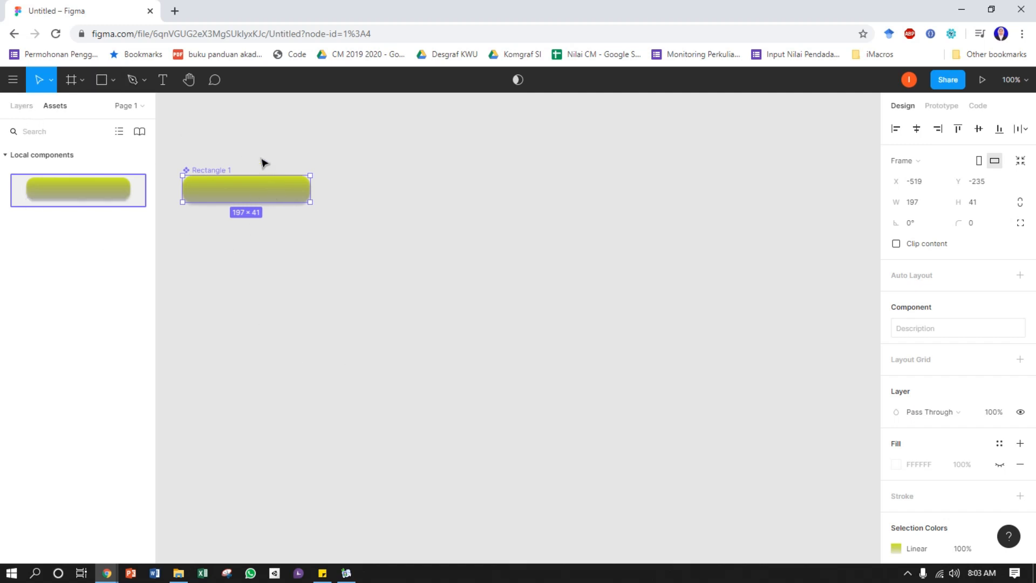
Try out the component by placing three instances stacked in a column on the canvas, and delete all three
left_click_drag(83, 196, 363, 328)
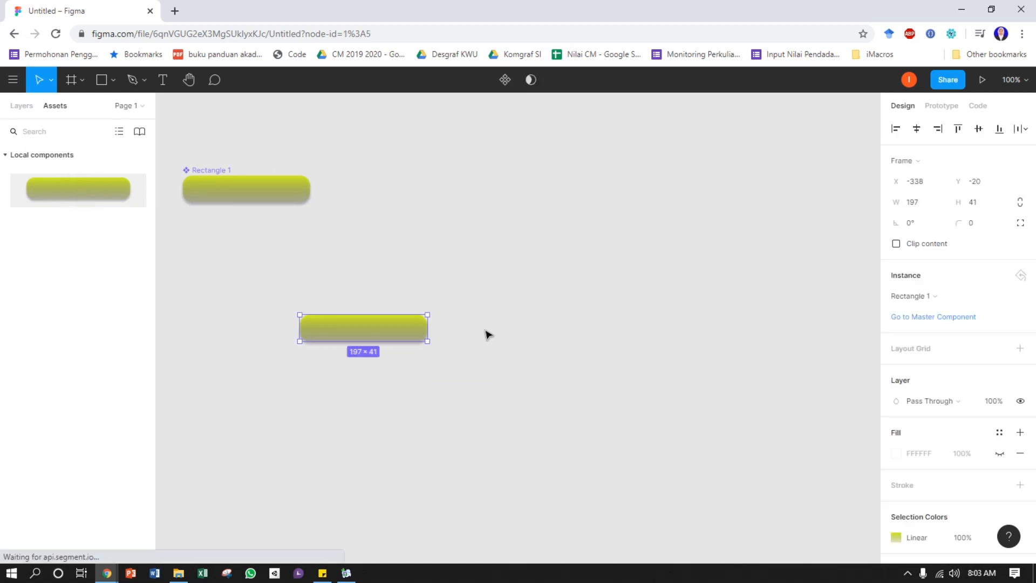
left_click_drag(32, 189, 402, 263)
left_click_drag(128, 259, 370, 376)
left_click_drag(459, 271, 366, 290)
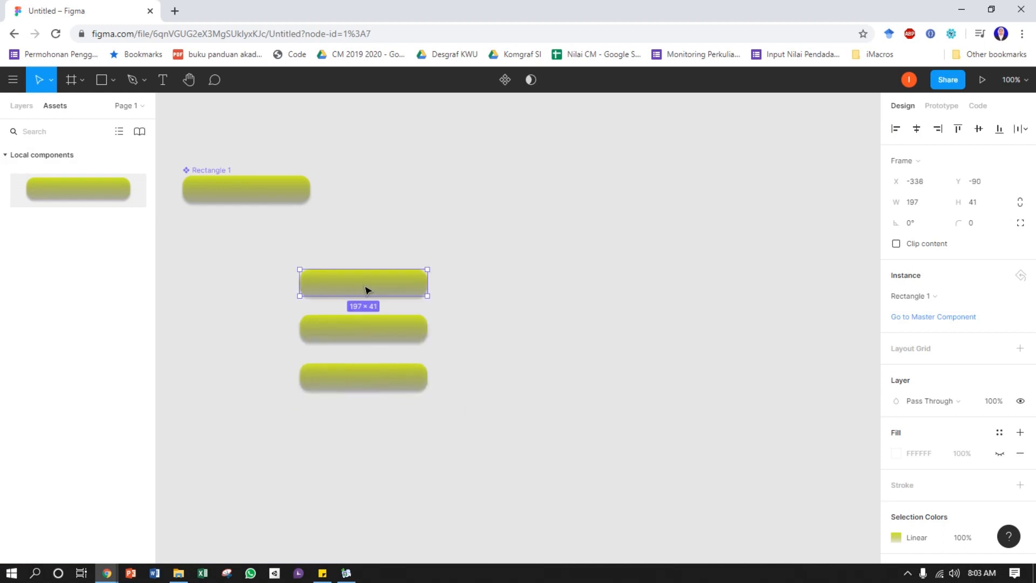
left_click(427, 241)
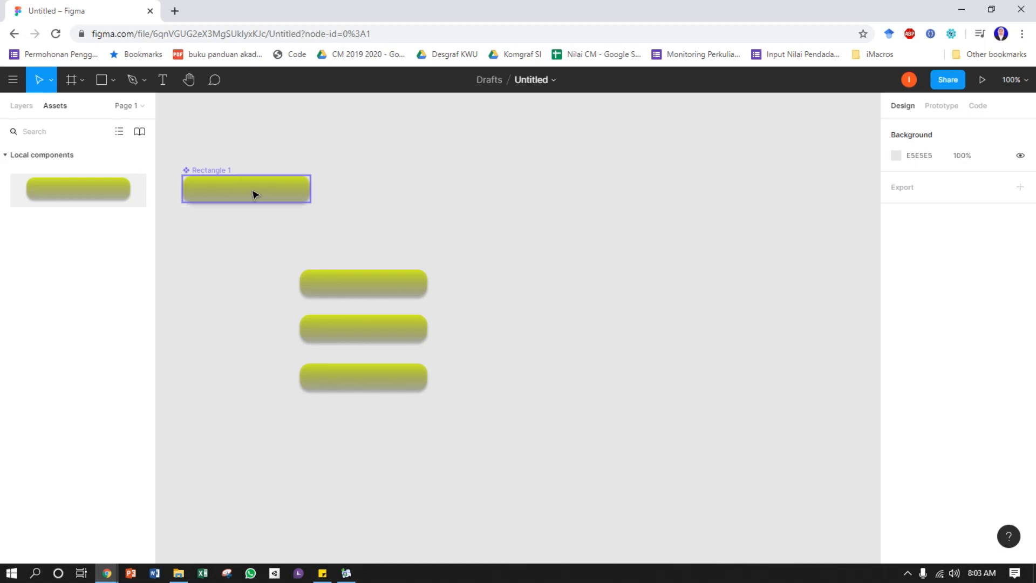
left_click_drag(434, 428, 348, 268)
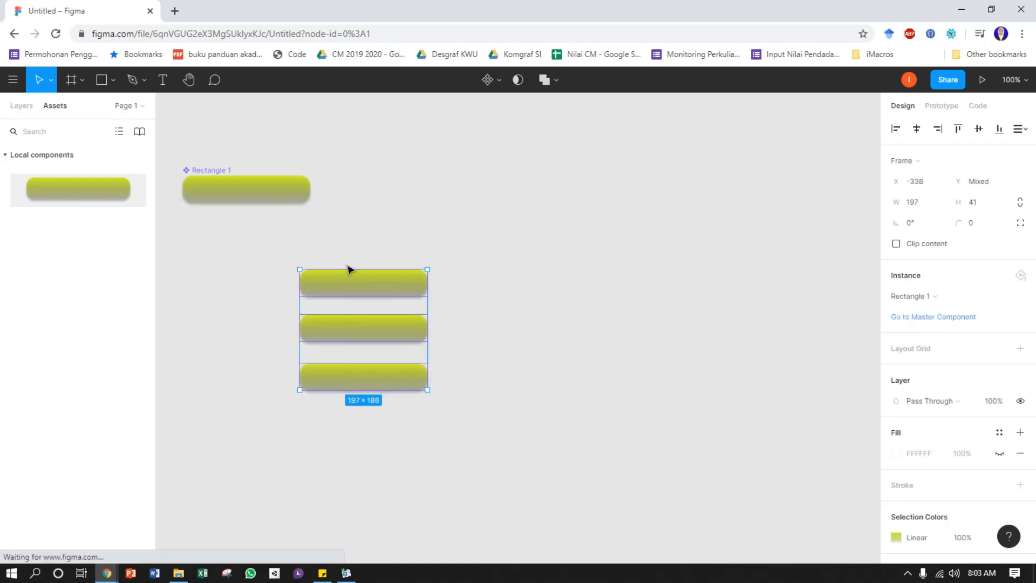
key("Delete")
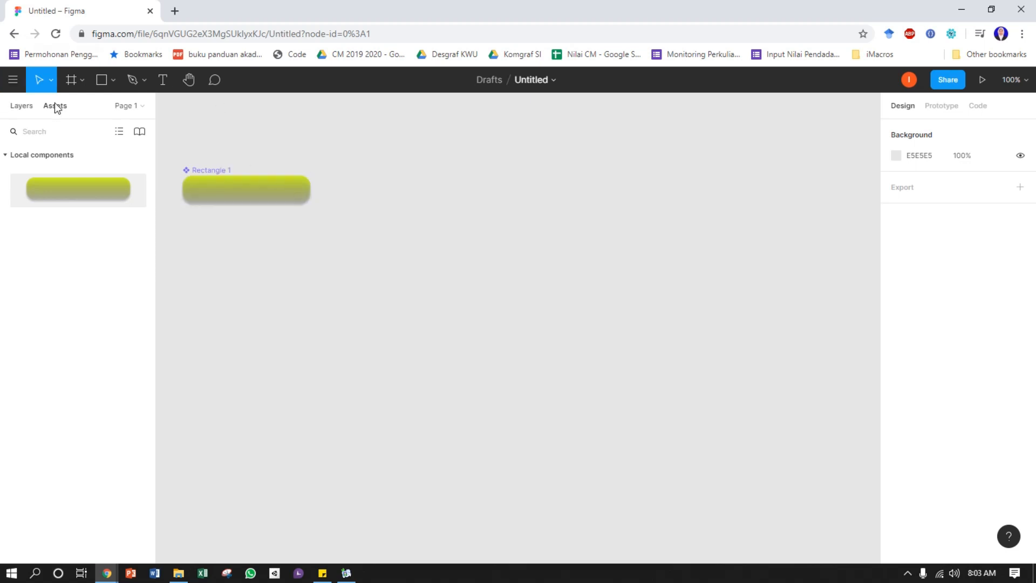
Return to the layers list and create a 360 × 640 Android phone frame after browsing the other frame presets
left_click(21, 107)
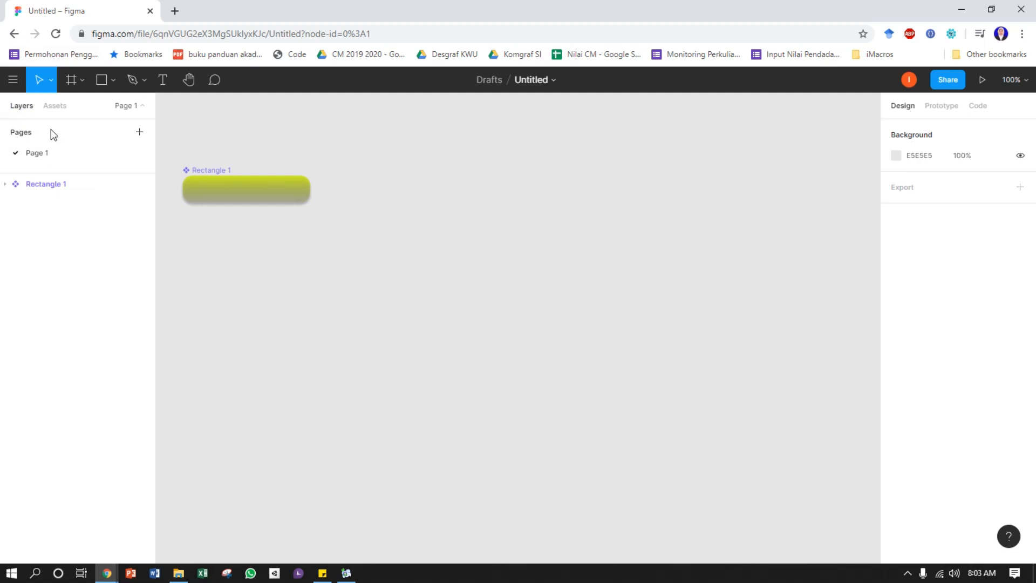
left_click(83, 78)
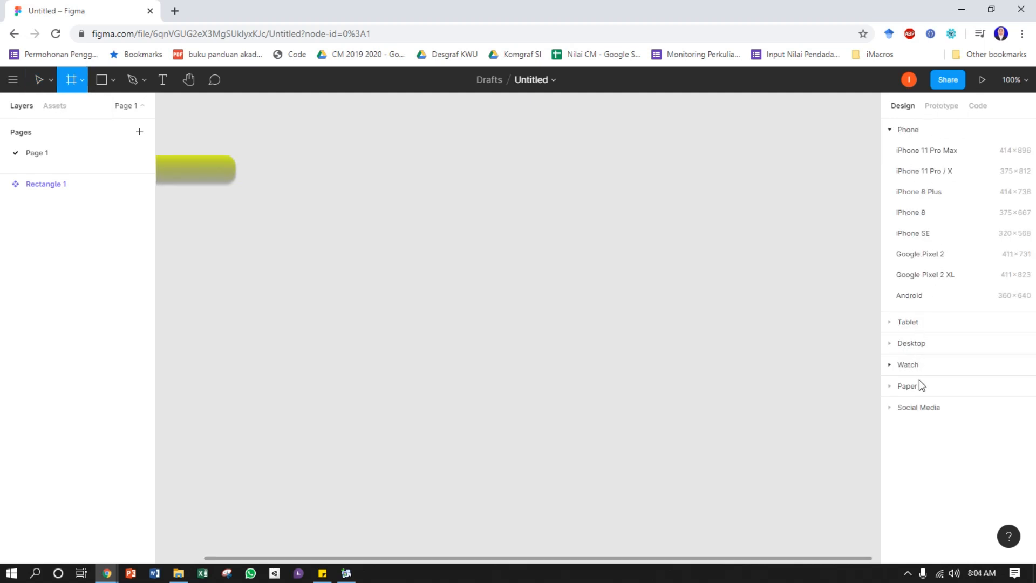
left_click(919, 411)
left_click(907, 217)
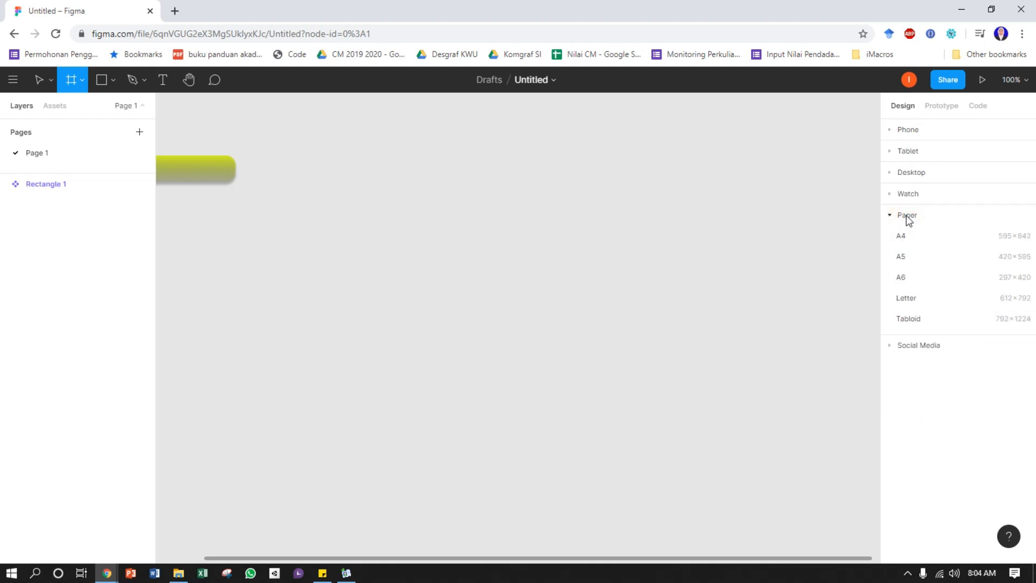
left_click(907, 217)
left_click(909, 131)
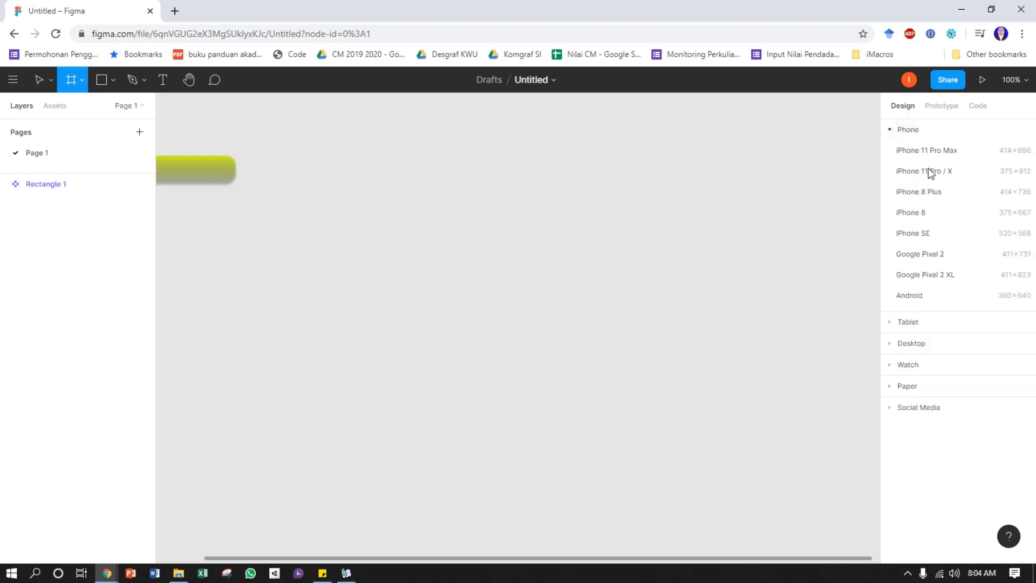
left_click(912, 296)
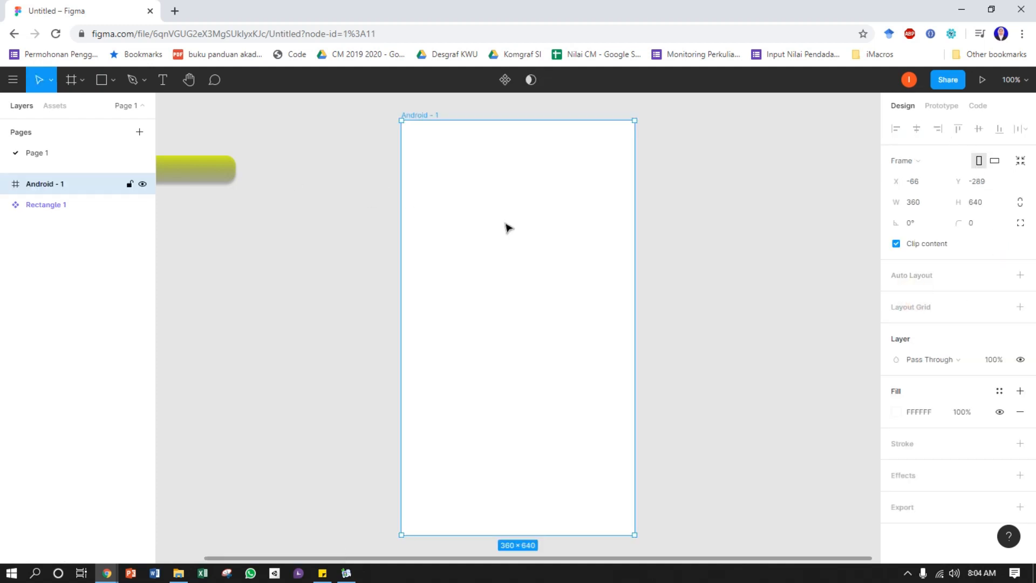
Move the Android frame closer to the rectangle component, to about X -211, Y -278
left_click(462, 214)
left_click_drag(445, 218, 368, 222)
mouse_move(410, 271)
left_mouse_down()
mouse_move(454, 284)
mouse_move(428, 266)
left_mouse_up()
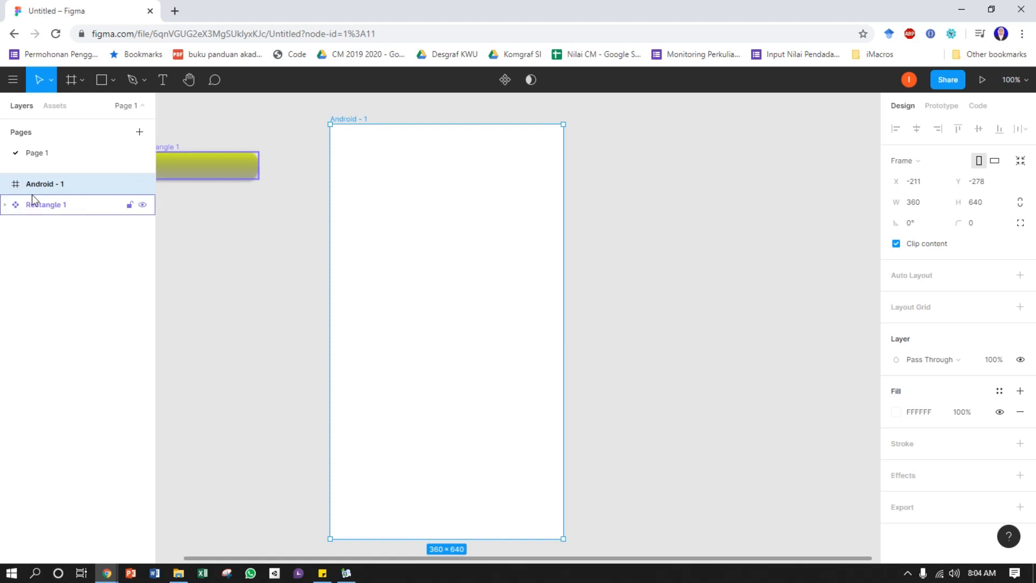
Rename the Android frame as Loading
right_click(48, 182)
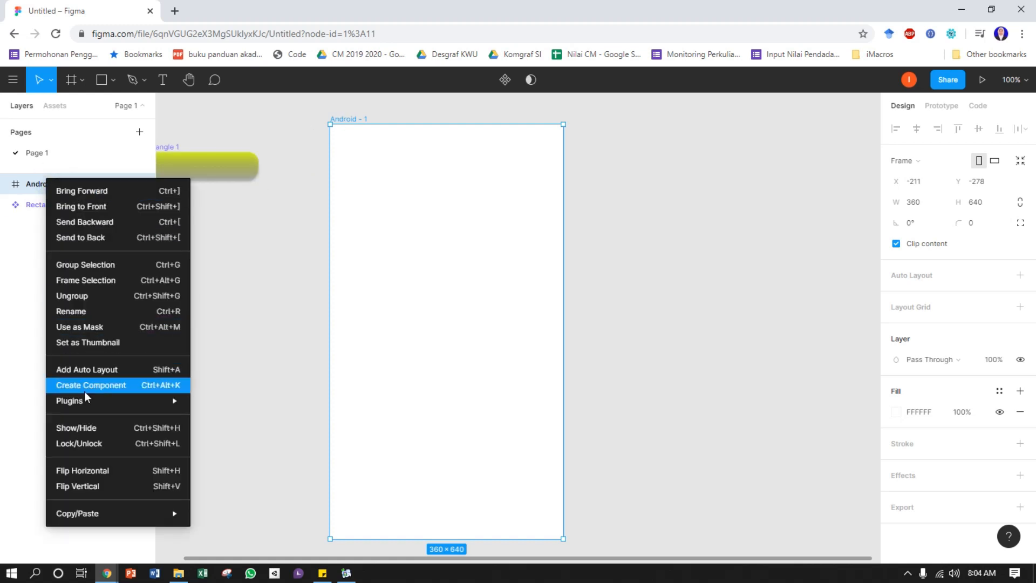
left_click(80, 312)
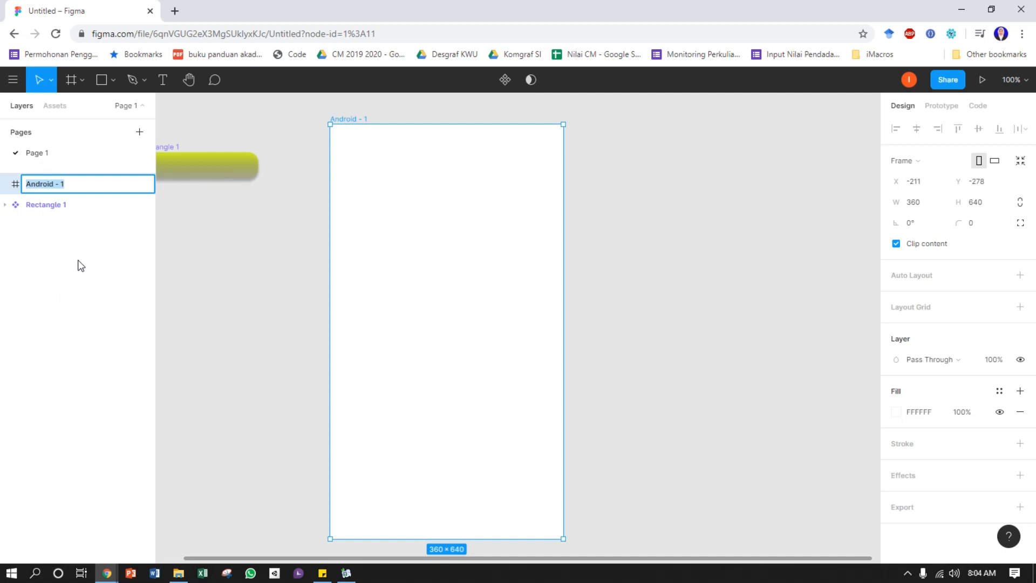
type("Loading")
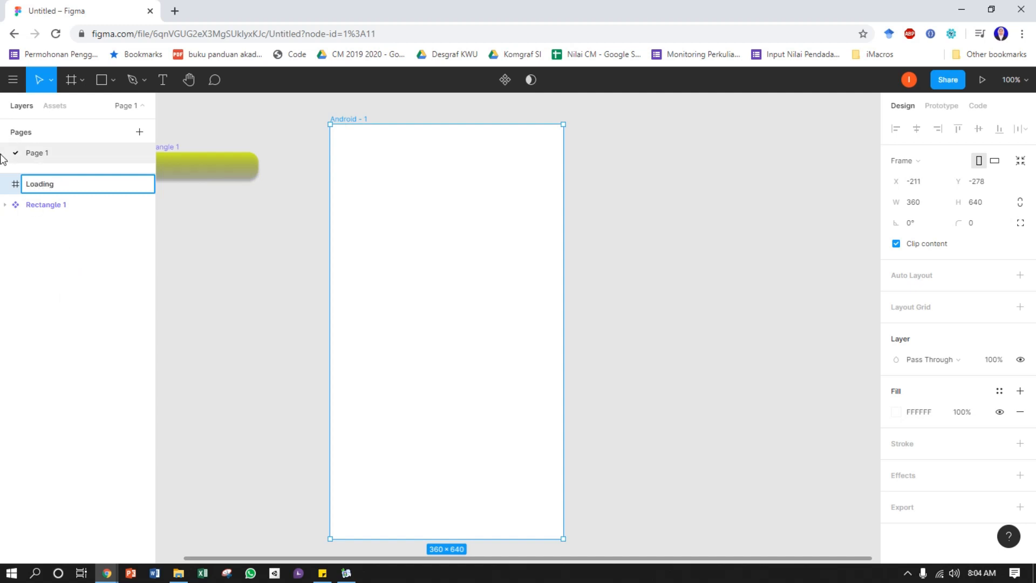
key("Return")
Set the Loading frame's fill to yellow-green D0EE18 from the document colors, after trying a color sampled from the rectangle component
key("space")
left_click_drag(424, 354, 420, 349)
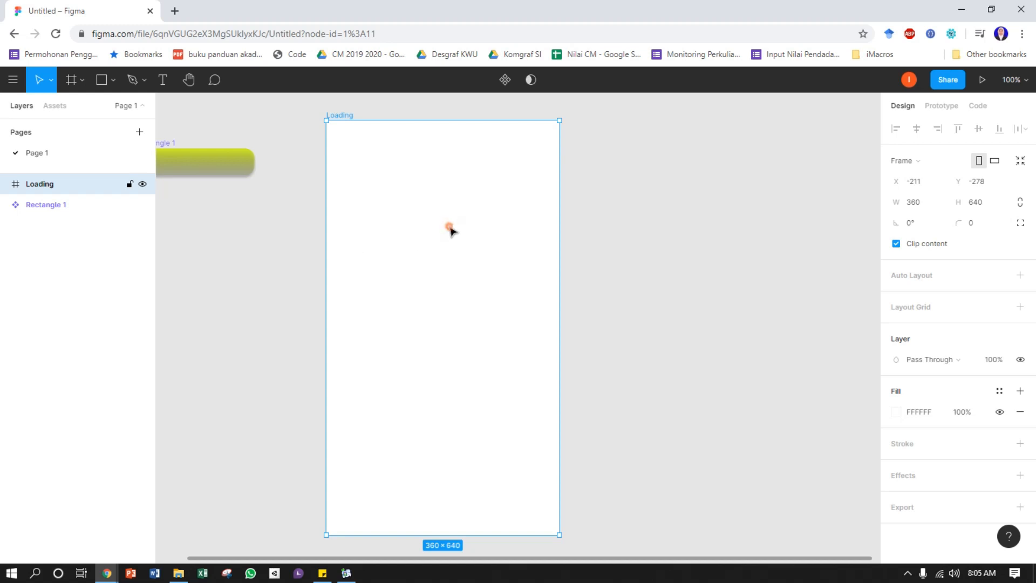
left_click(899, 411)
left_click(742, 420)
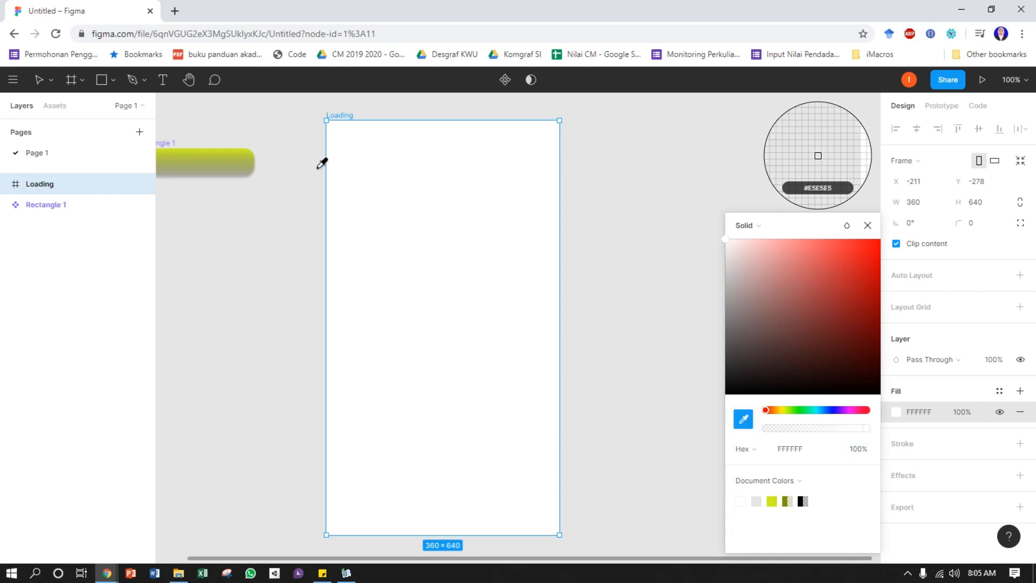
left_click(775, 501)
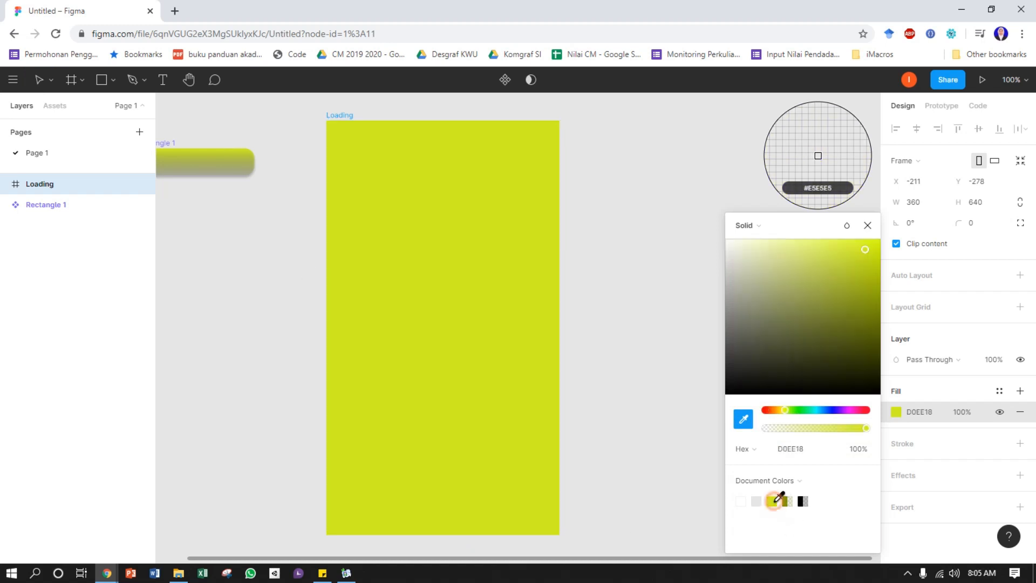
left_click(201, 146)
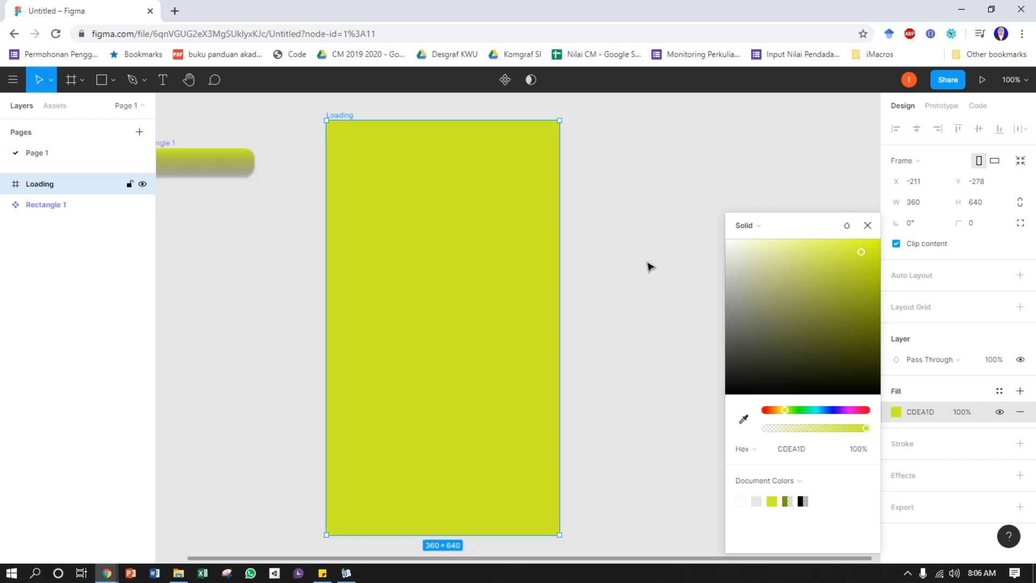
left_click(772, 501)
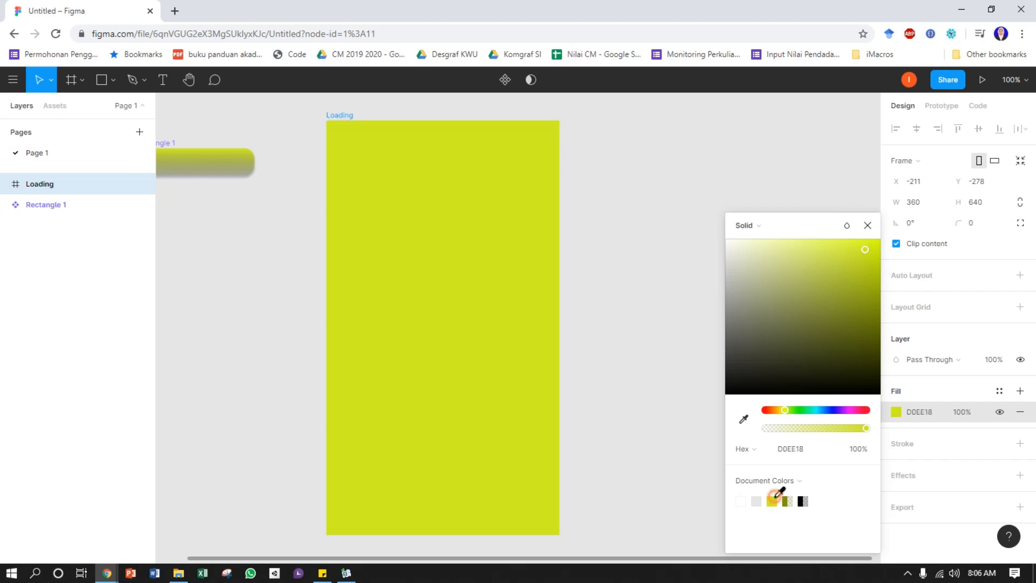
left_click(869, 226)
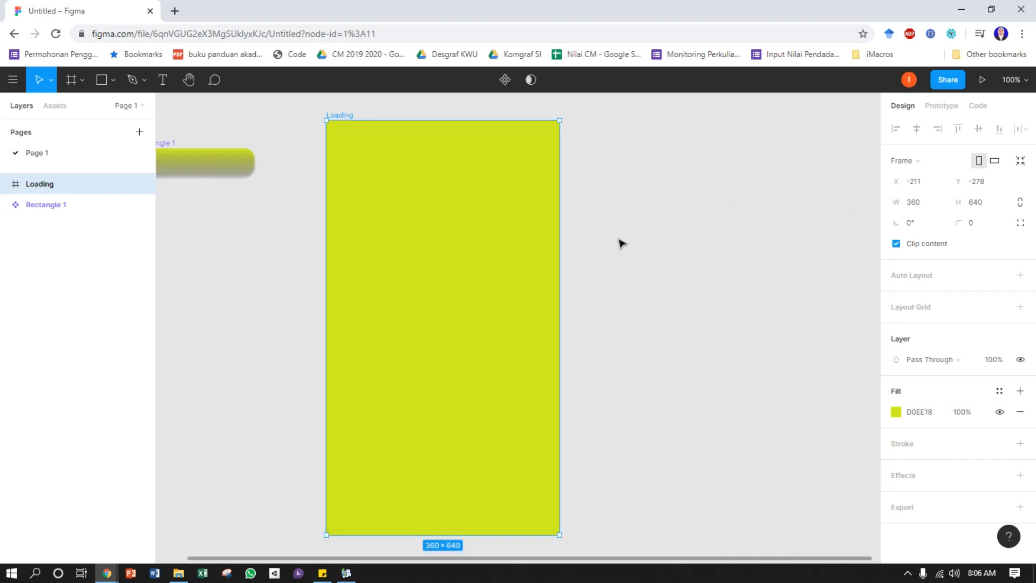
left_click(617, 246)
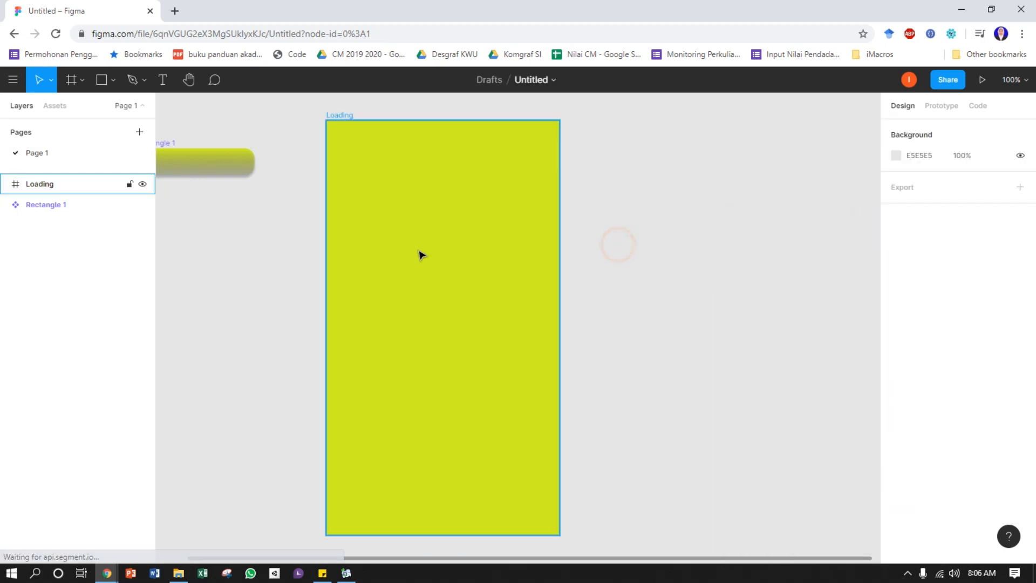
Add the text "loading" near the bottom of the Loading frame and centre it at about X 158, Y 587
left_click(163, 81)
left_click(393, 508)
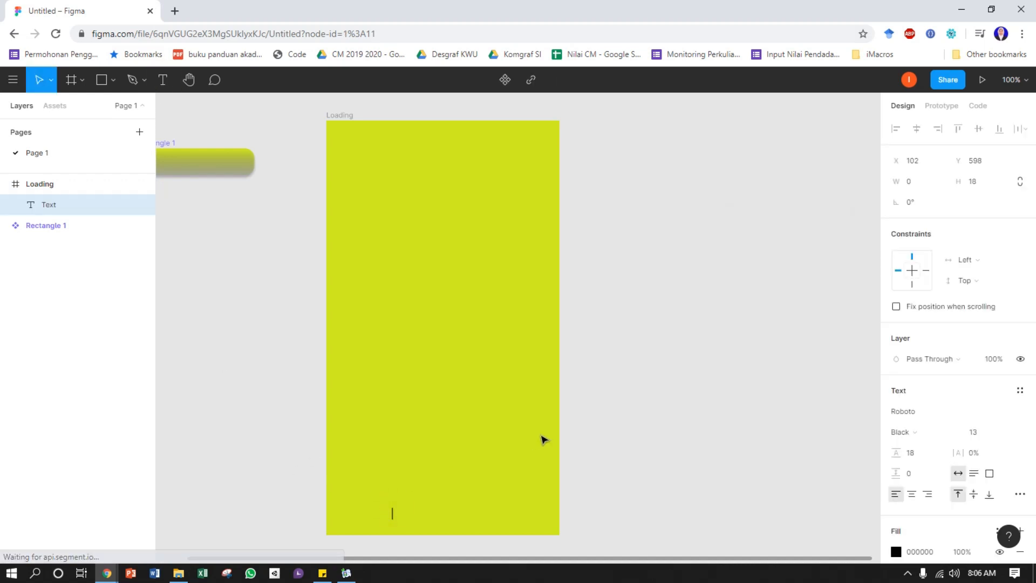
type("loa")
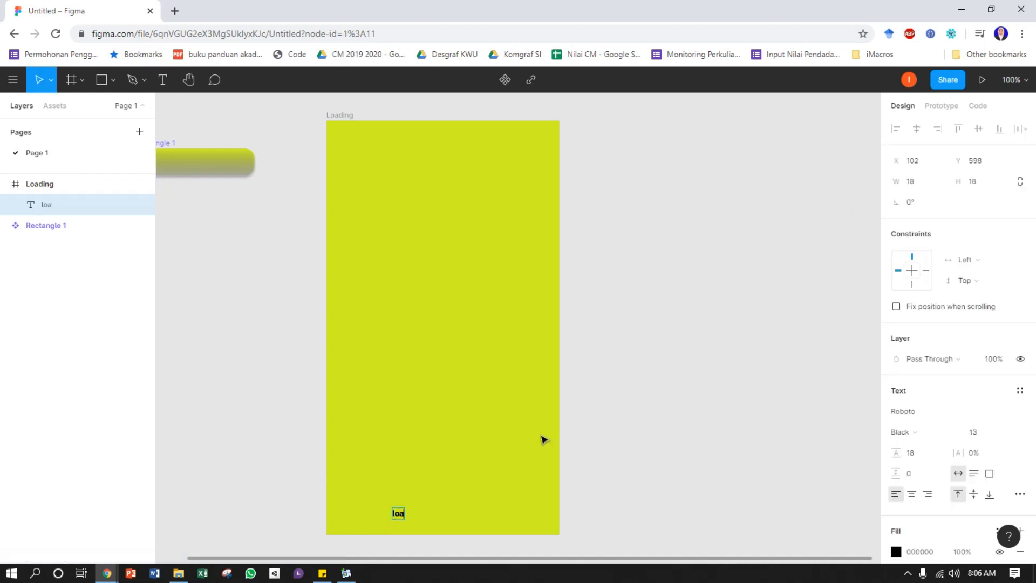
type("ding")
left_click(229, 338)
left_click_drag(411, 517, 444, 508)
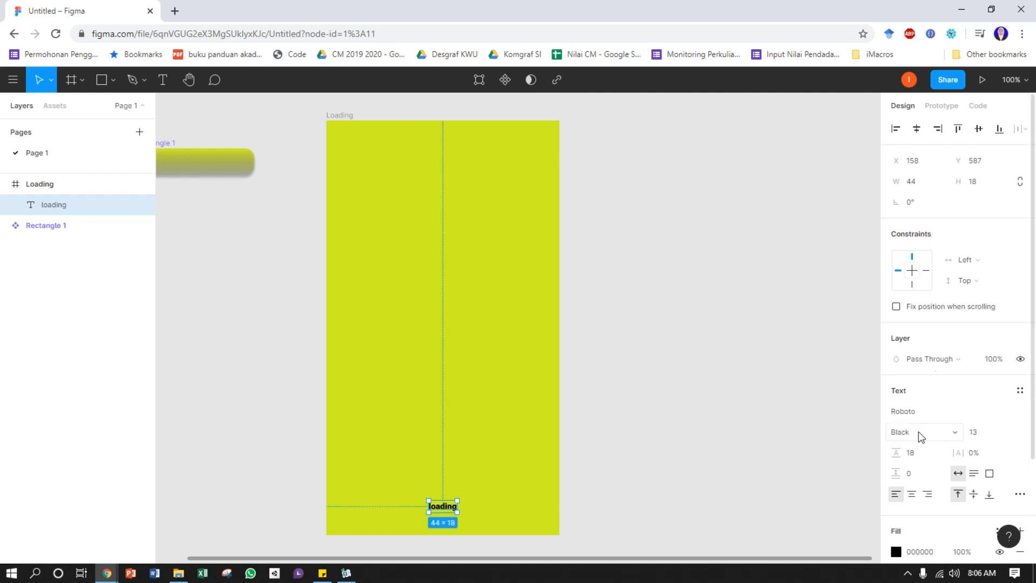
Change the loading text's font to Saira with the Medium weight
left_click(1021, 411)
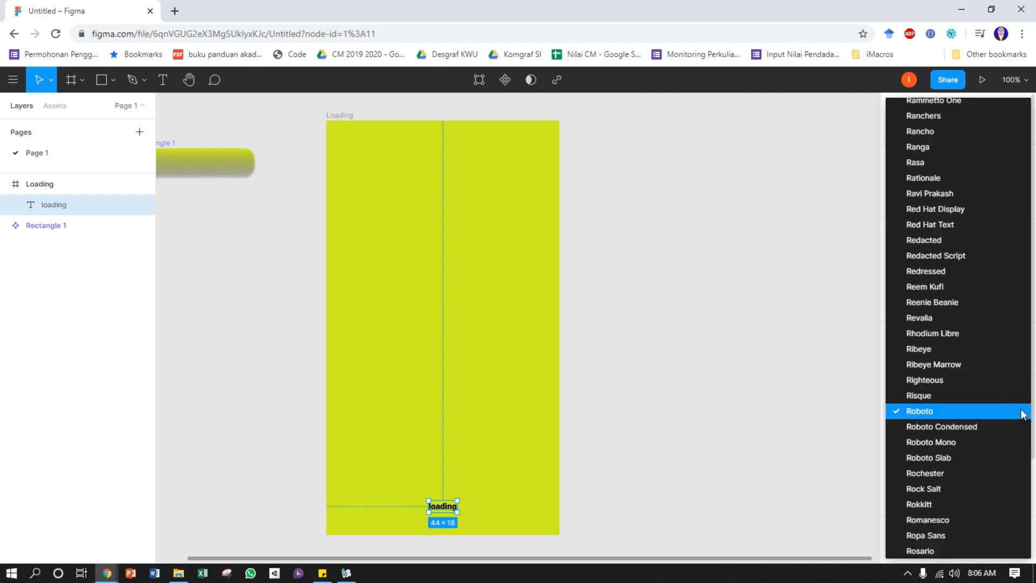
scroll(950, 248, "up", 4)
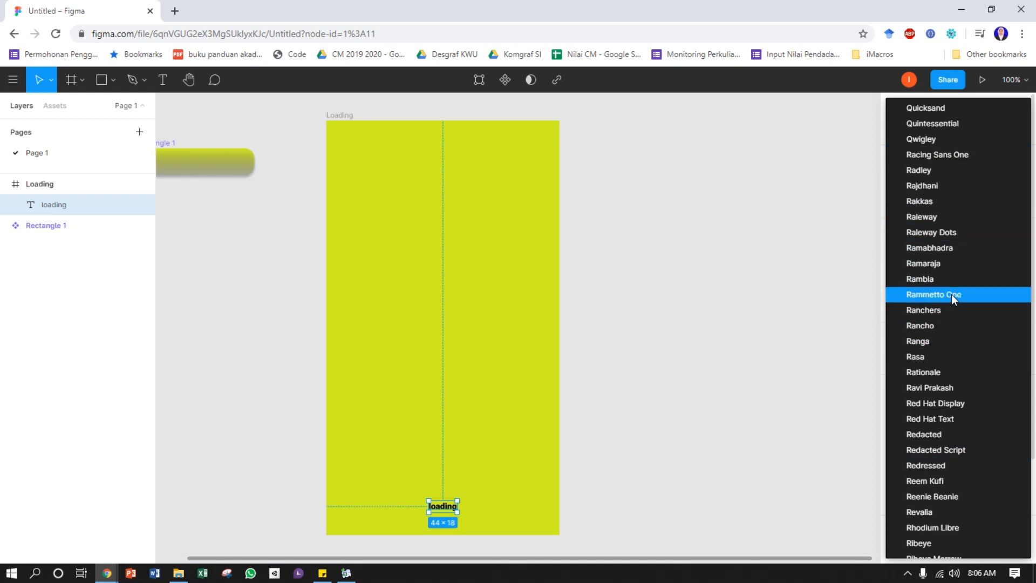
scroll(942, 418, "down", 6)
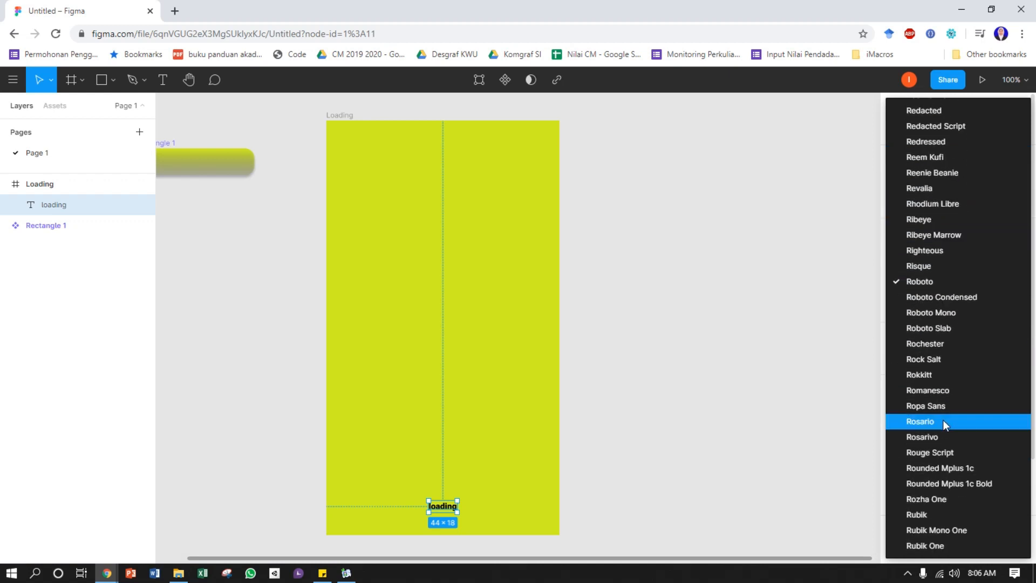
scroll(943, 419, "down", 2)
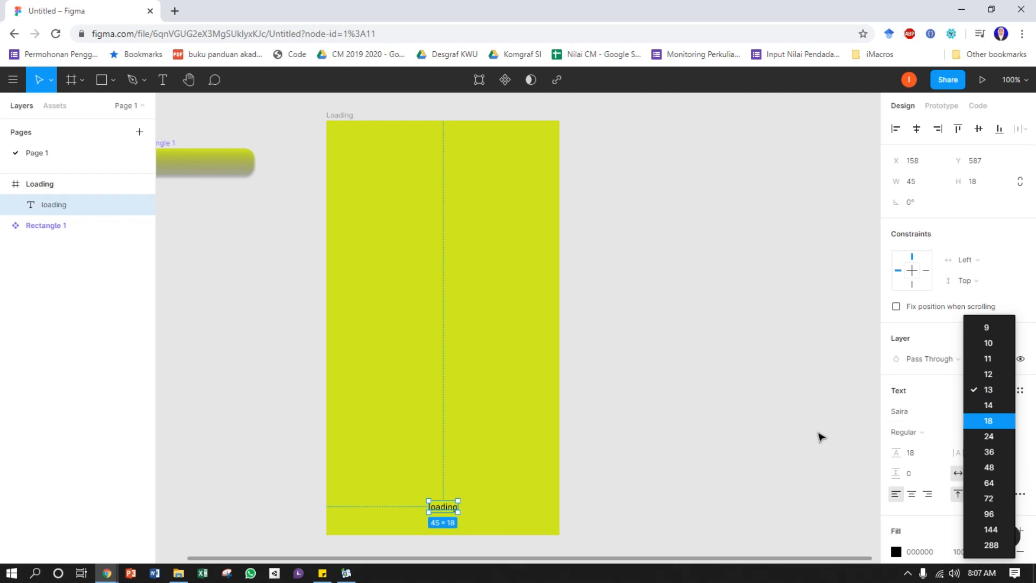
left_click(954, 435)
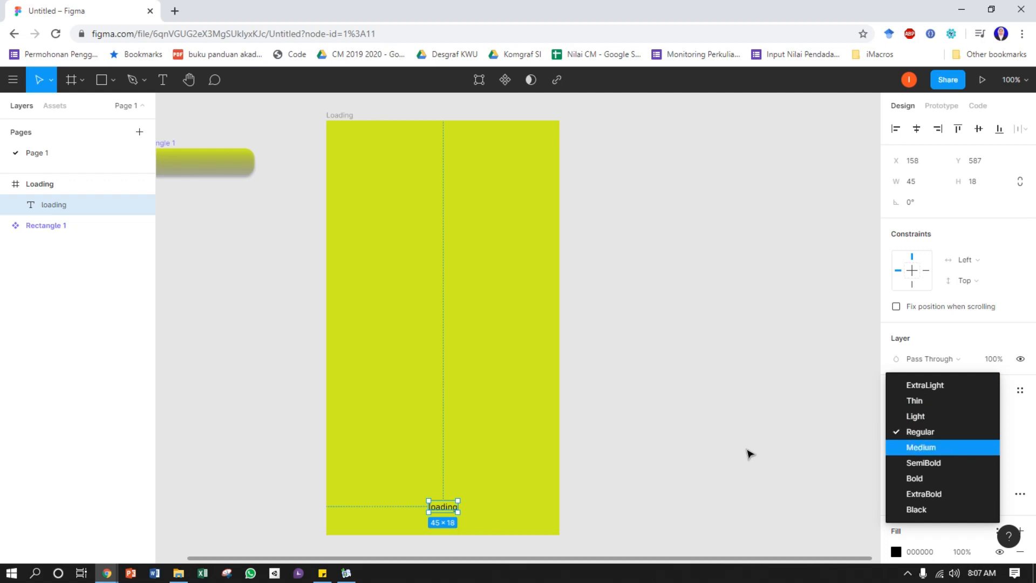
left_click(939, 450)
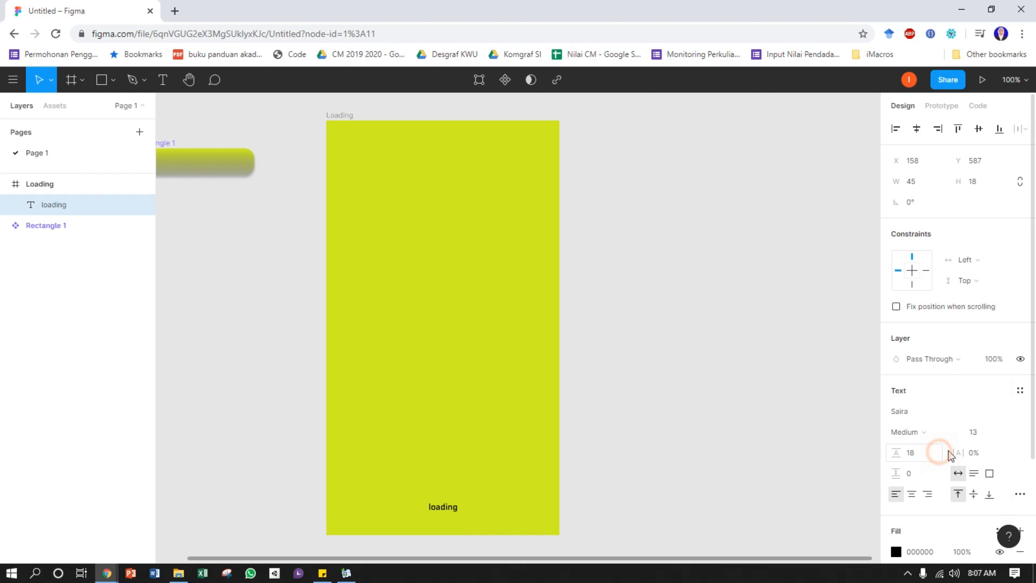
left_click(761, 467)
Raise the loading text to about Y 577 and centre it horizontally in the frame, after trying left and right alignment
mouse_move(452, 512)
left_mouse_down()
mouse_move(448, 492)
mouse_move(450, 515)
mouse_move(447, 502)
left_mouse_up()
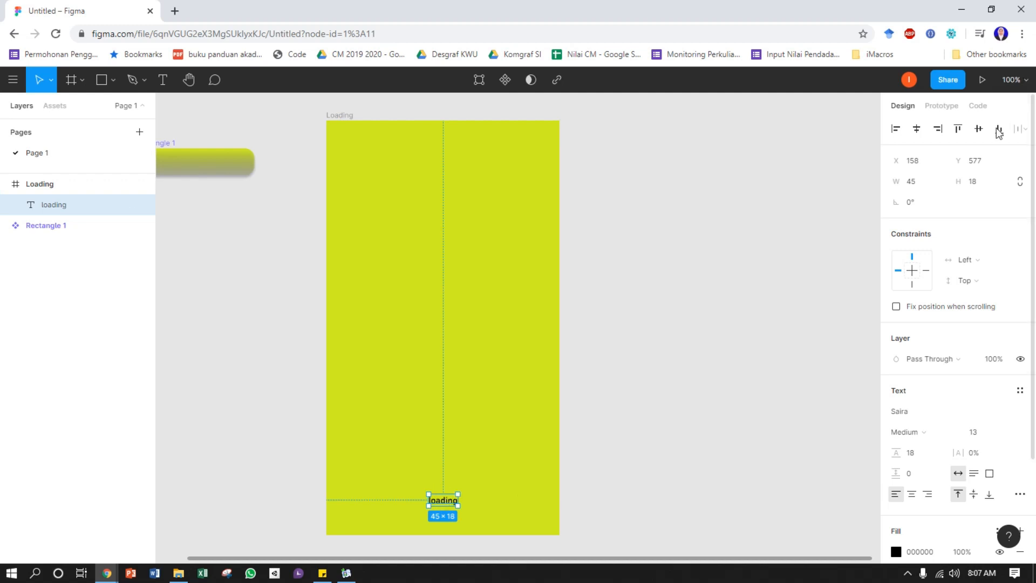
left_click(897, 129)
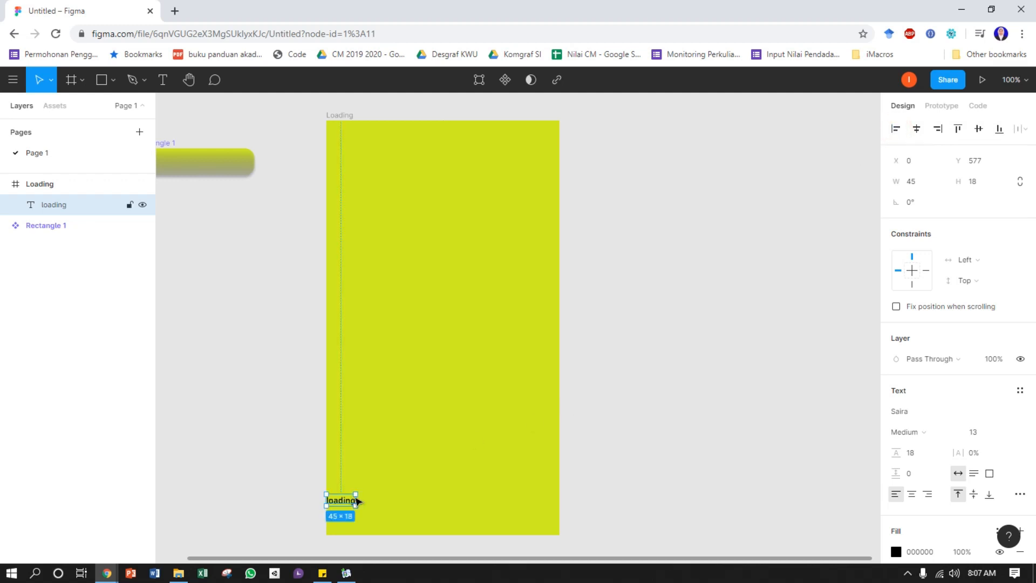
left_click(917, 130)
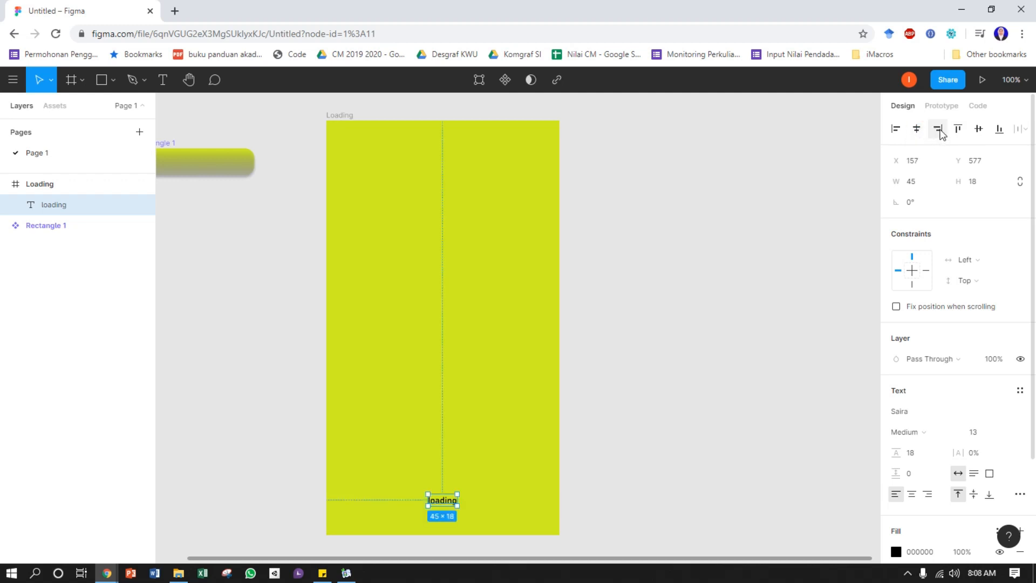
left_click(939, 130)
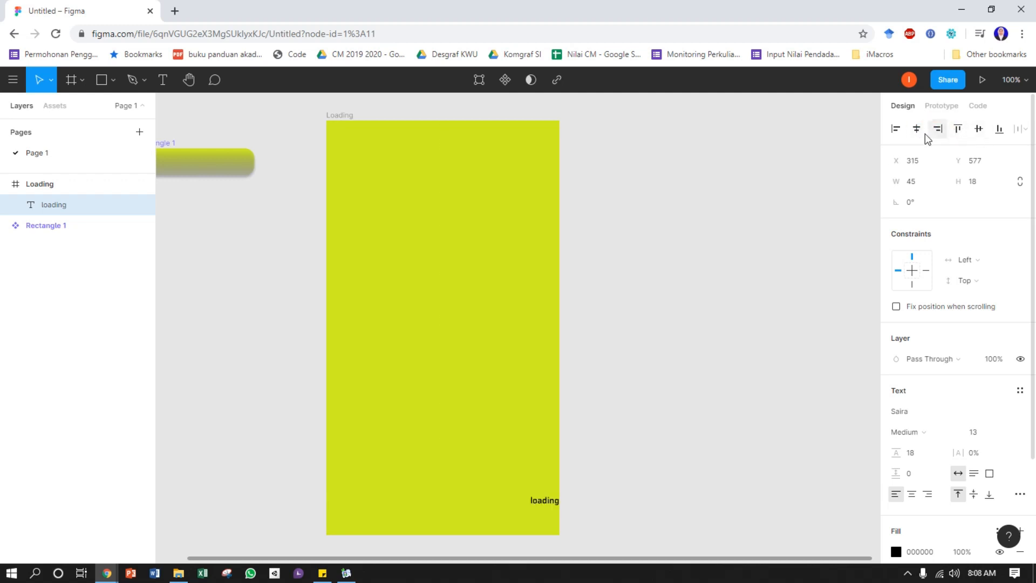
left_click(916, 130)
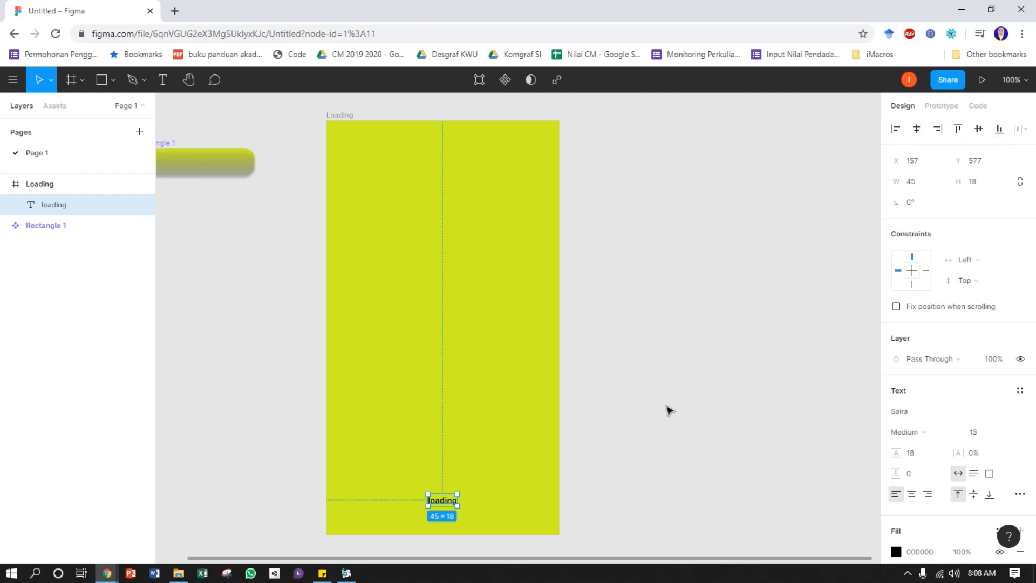
left_click(656, 377)
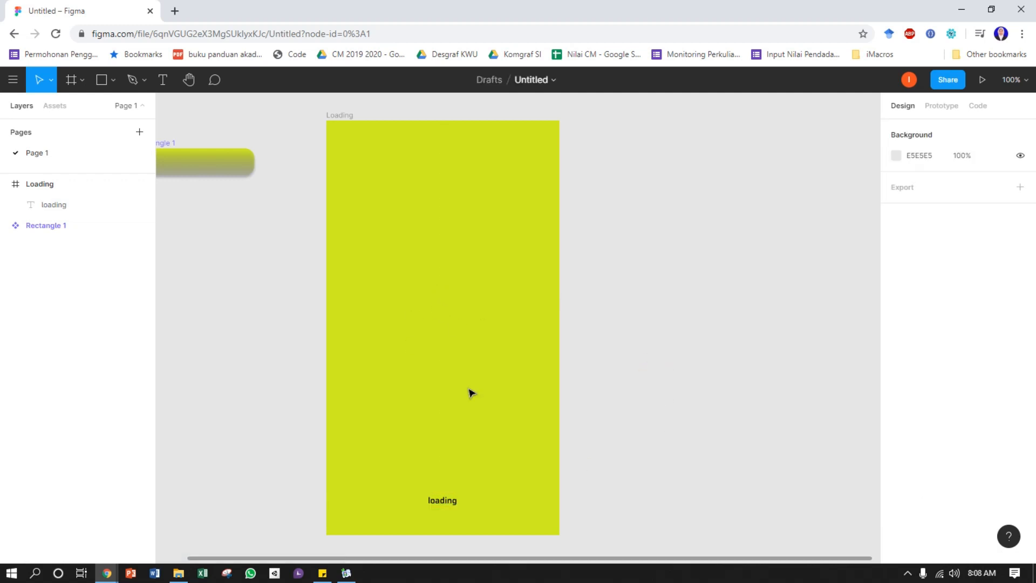
Open subpng.com in a new browser tab and search it for "logo"
left_click(174, 11)
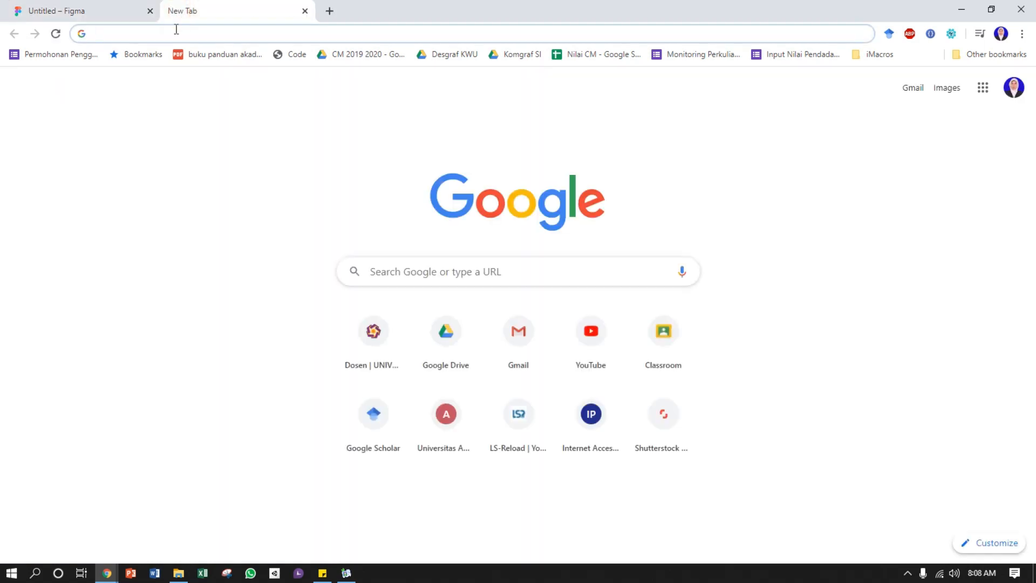
type("subpn")
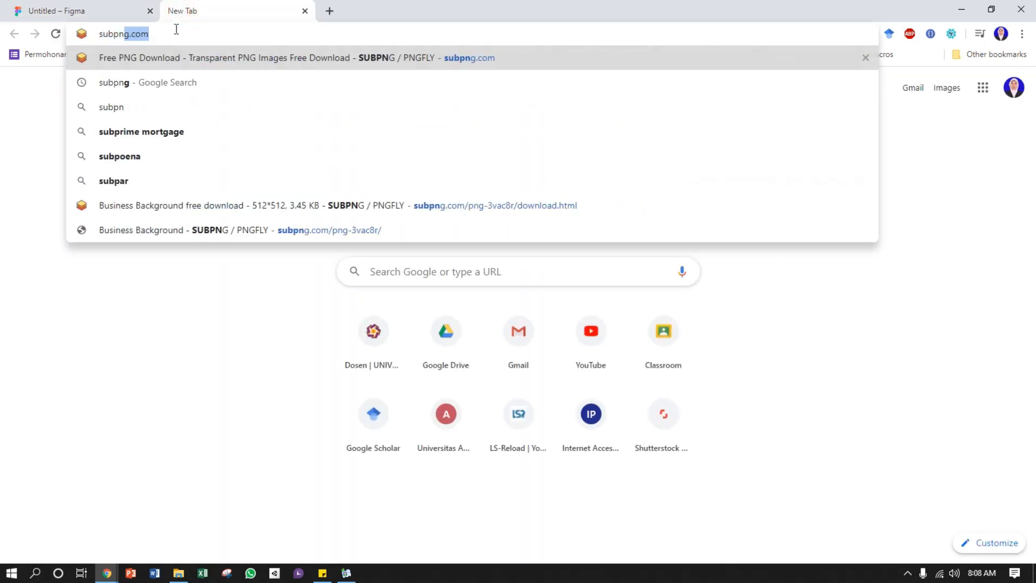
type("g.com")
key("Return")
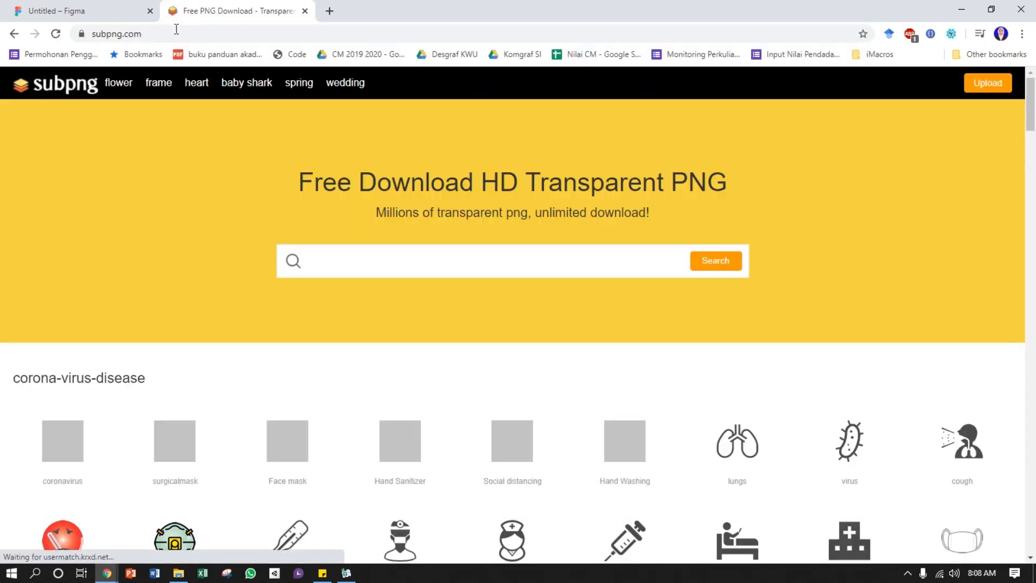
scroll(387, 410, "down", 6)
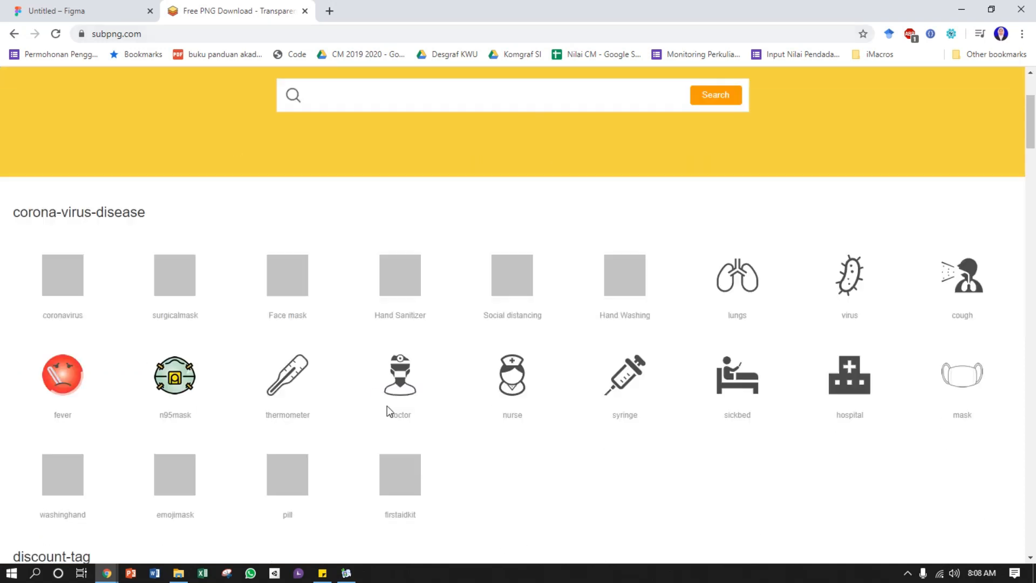
scroll(397, 174, "up", 5)
left_click(397, 200)
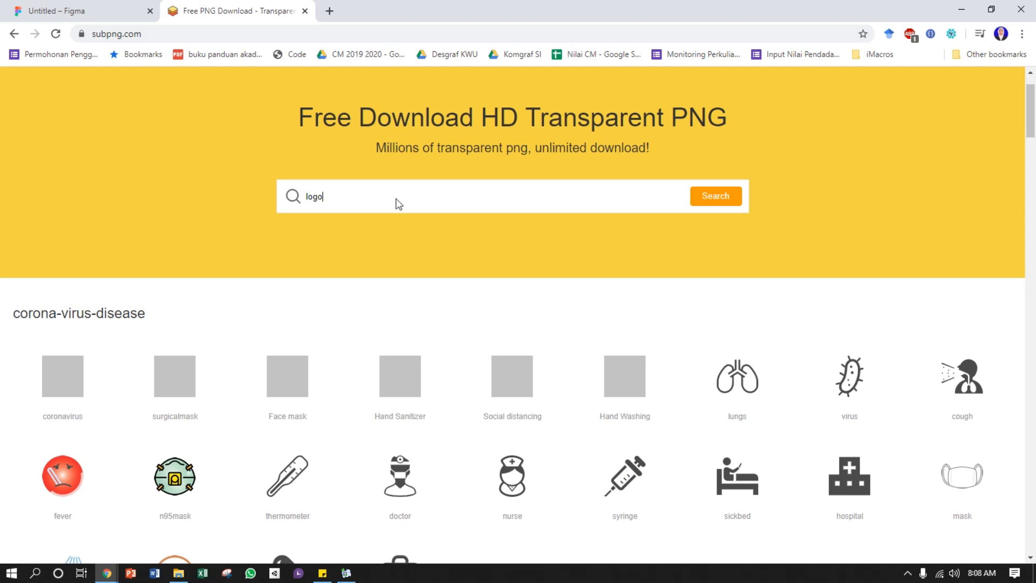
key("Return")
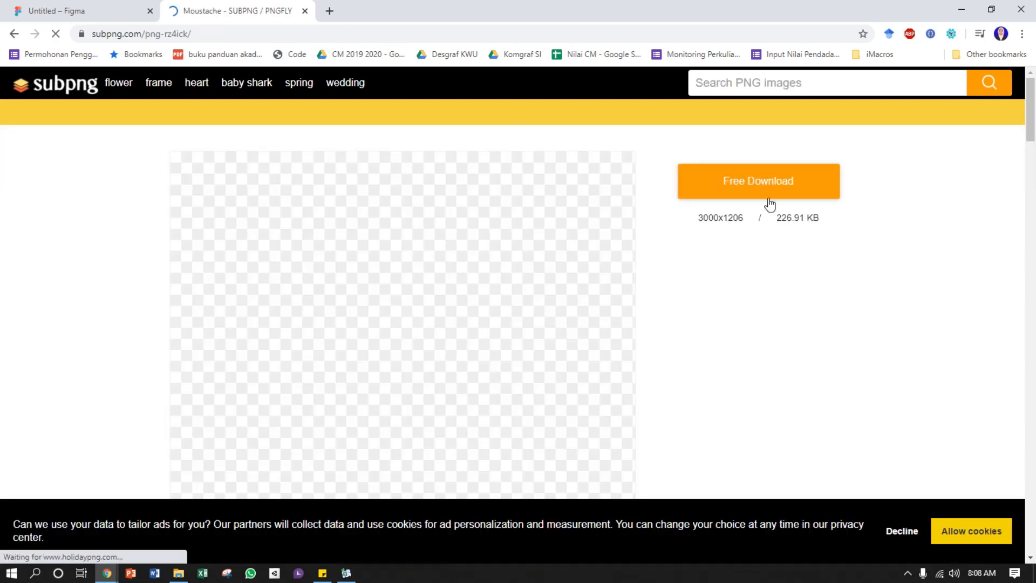
Download the blue moustache PNG, completing the robot check, and save it in Pictures as kumis.png
left_click(769, 185)
left_click(331, 309)
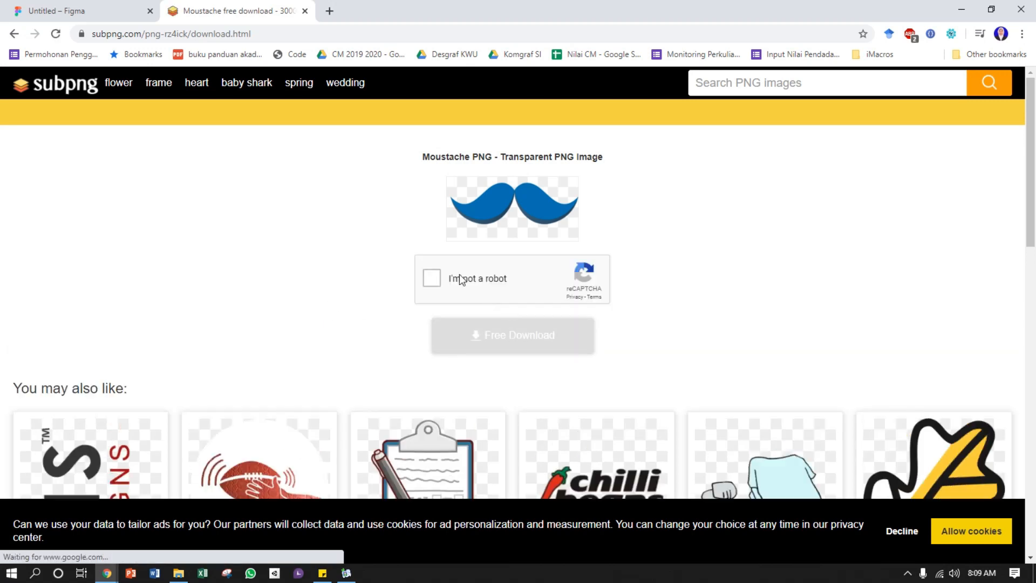
left_click(442, 279)
scroll(494, 317, "down", 1)
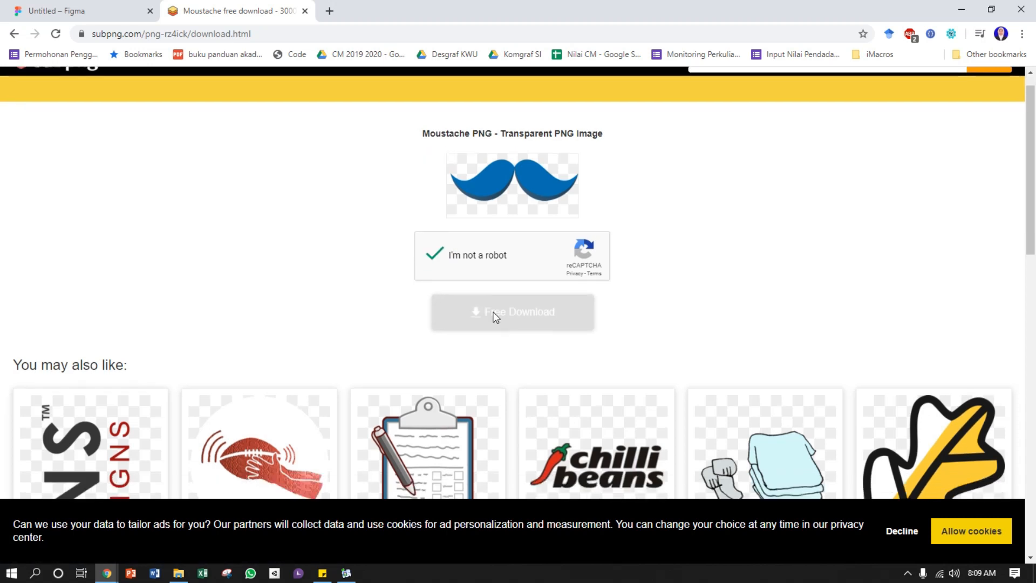
scroll(494, 318, "down", 2)
scroll(499, 296, "up", 3)
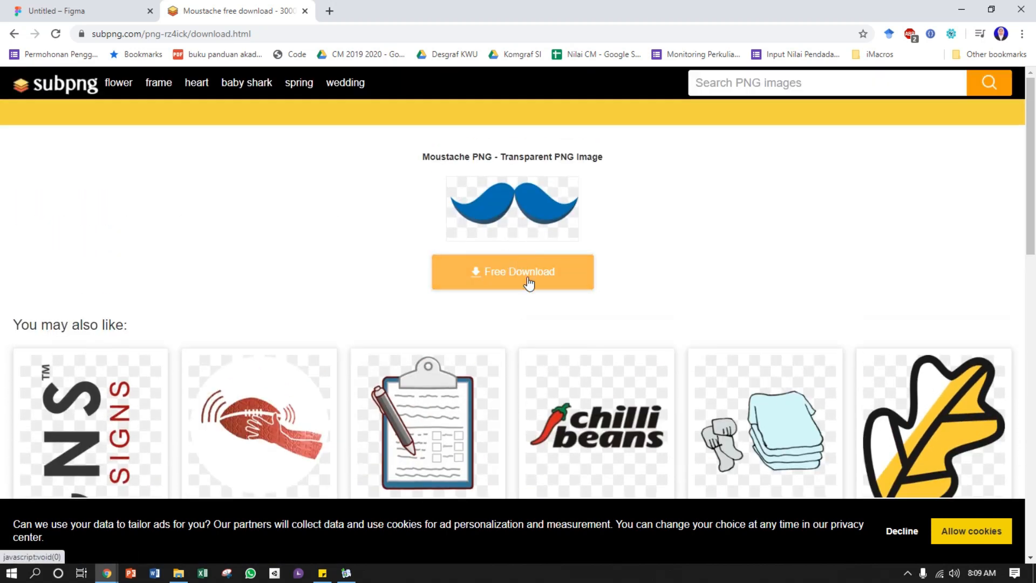
left_click(529, 284)
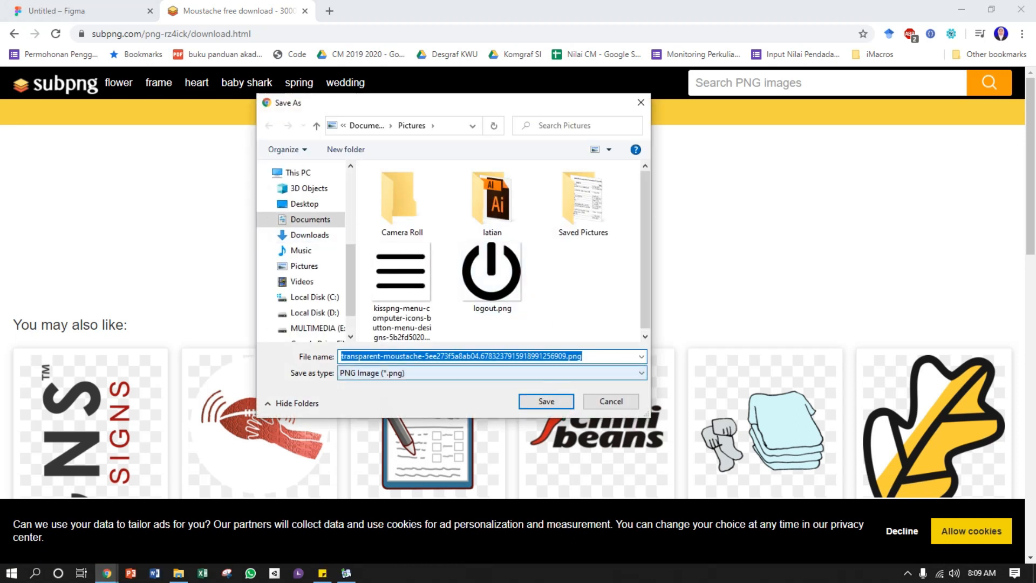
type("kumis")
key("Return")
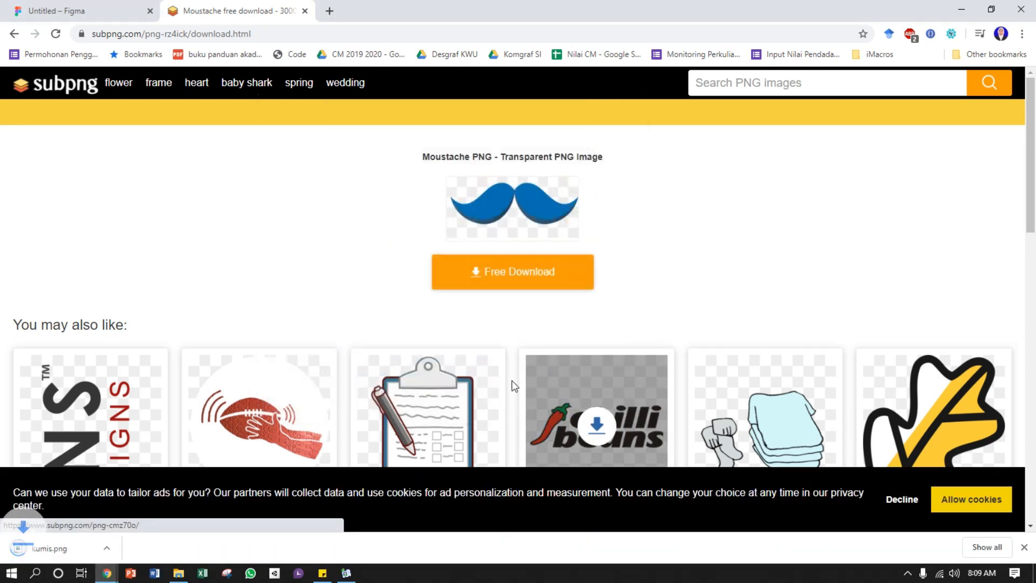
Dismiss the browser's download bar and switch back to the Figma file
left_click(23, 4)
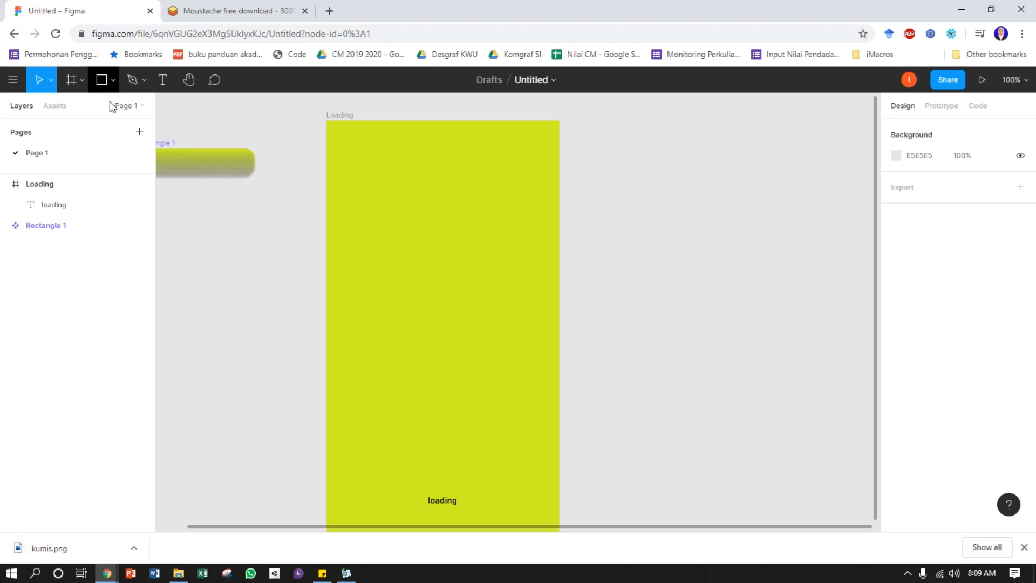
left_click(227, 9)
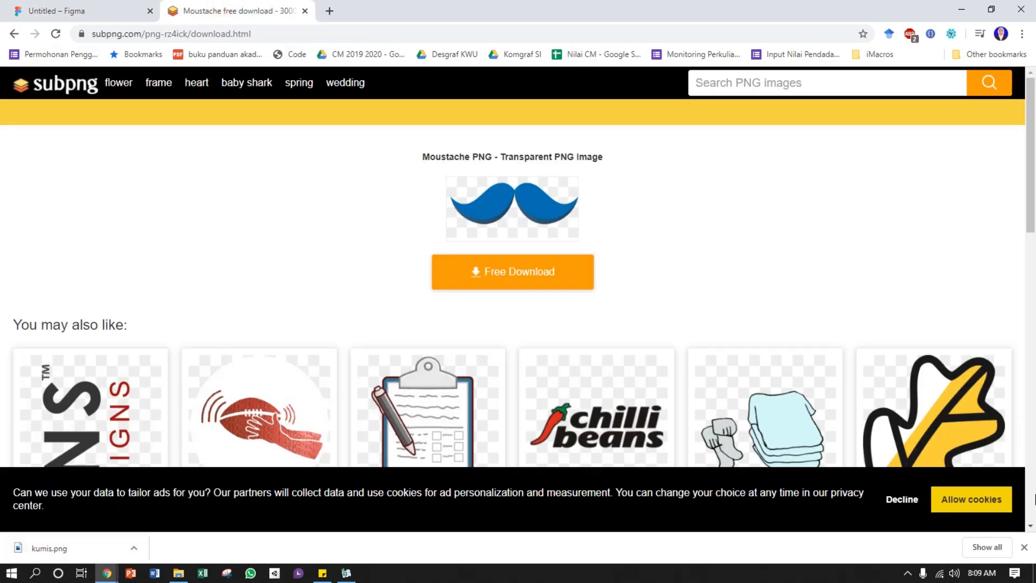
left_click(1023, 548)
left_click(94, 9)
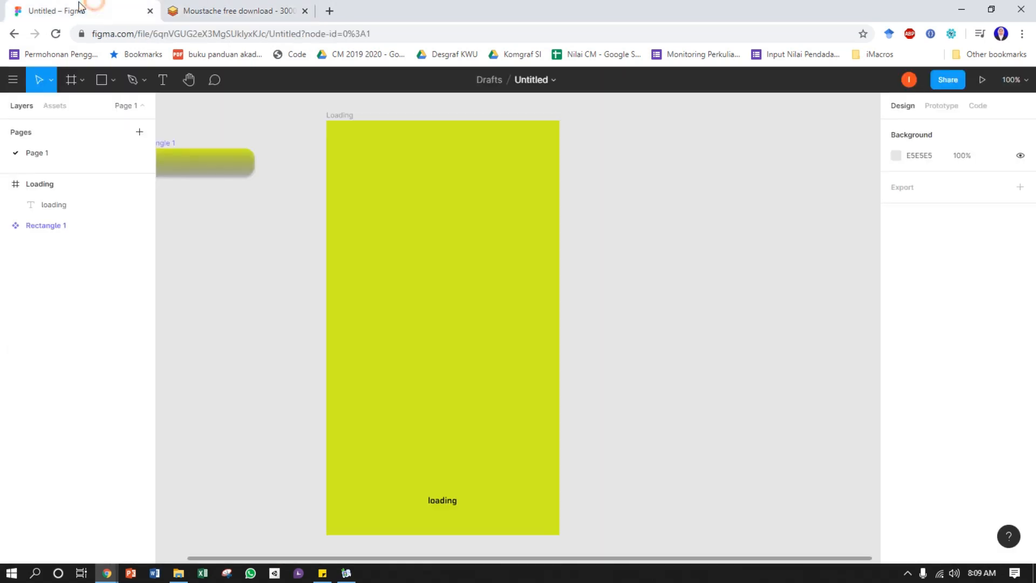
Place the kumis.png image in the middle of the Loading frame at its original 3000 × 1206 size
left_click(112, 82)
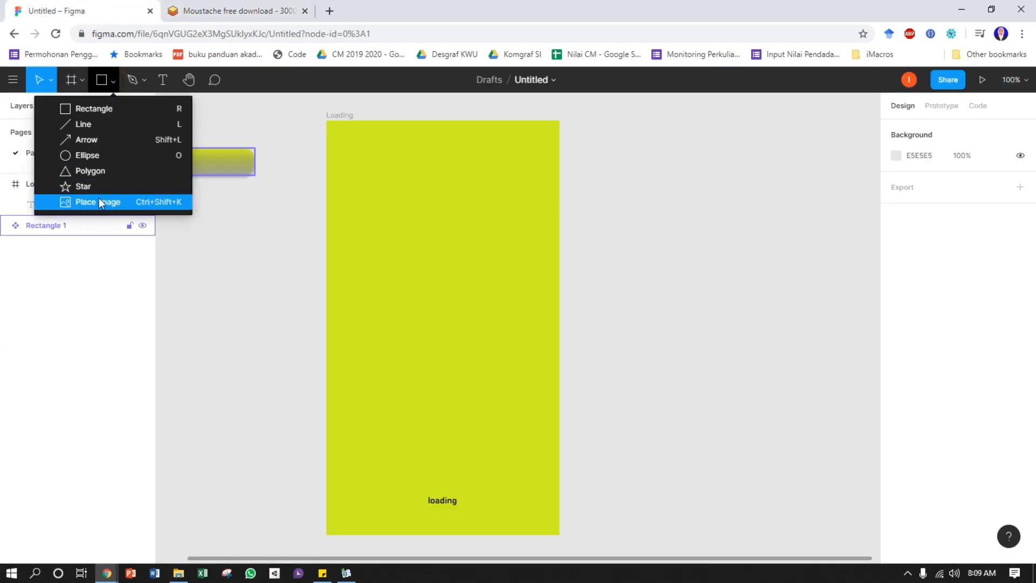
left_click(82, 203)
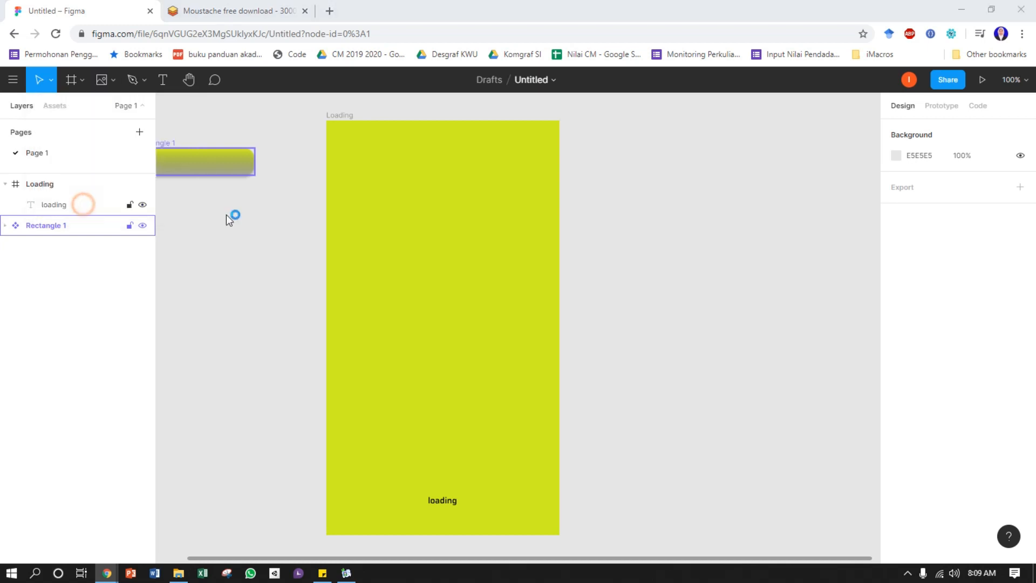
left_click(302, 265)
left_click(473, 275)
left_click(556, 401)
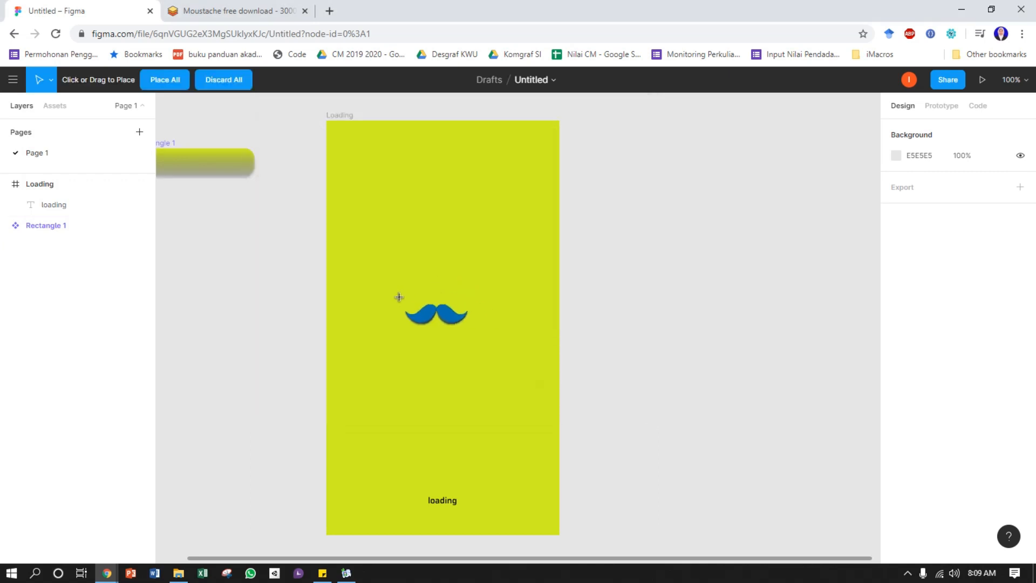
left_click(398, 296)
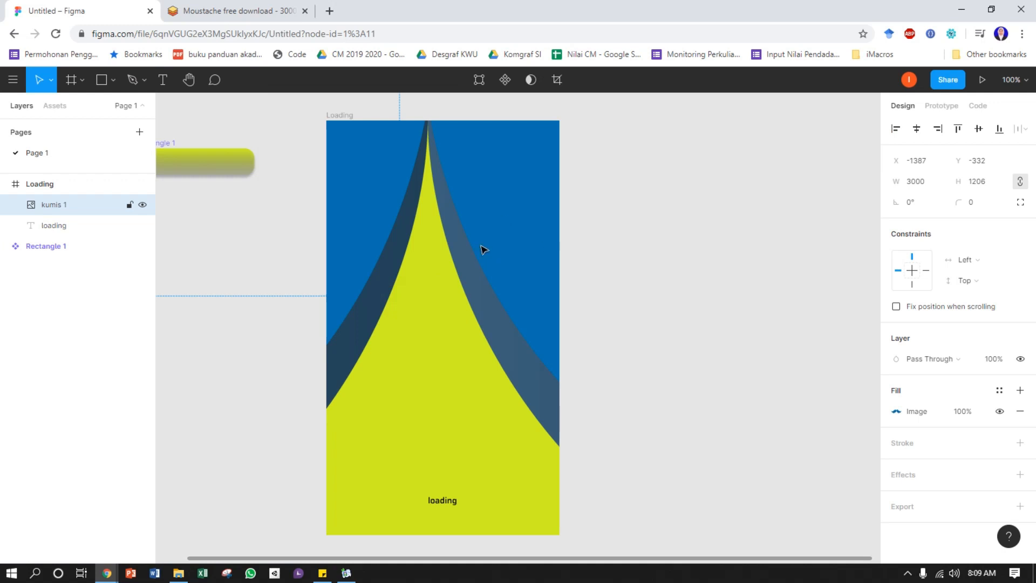
Set the placed kumis image's width to 100 with its proportions constrained
key("ctrl+minus")
key("ctrl+minus")
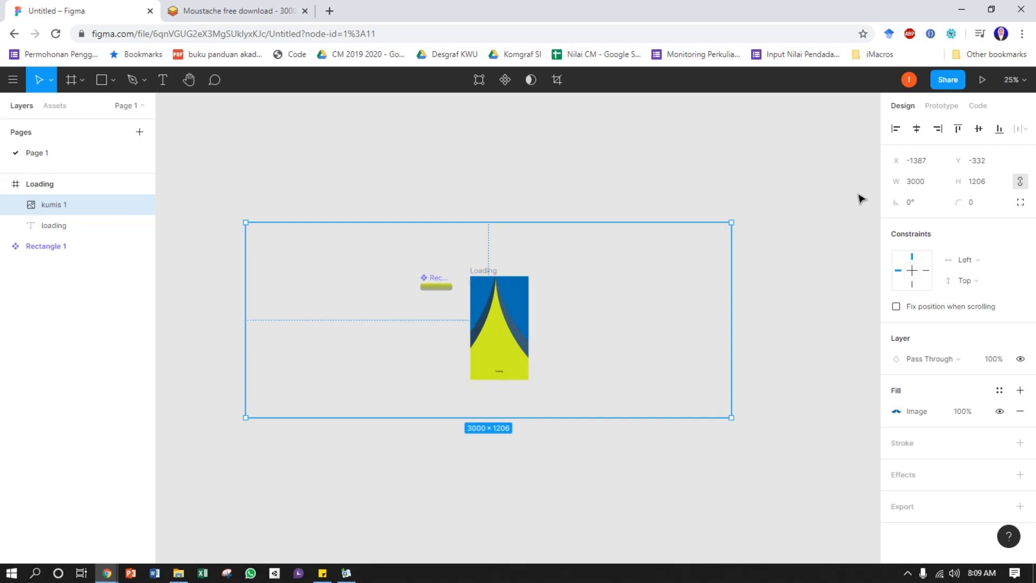
left_click(1020, 182)
left_click(916, 181)
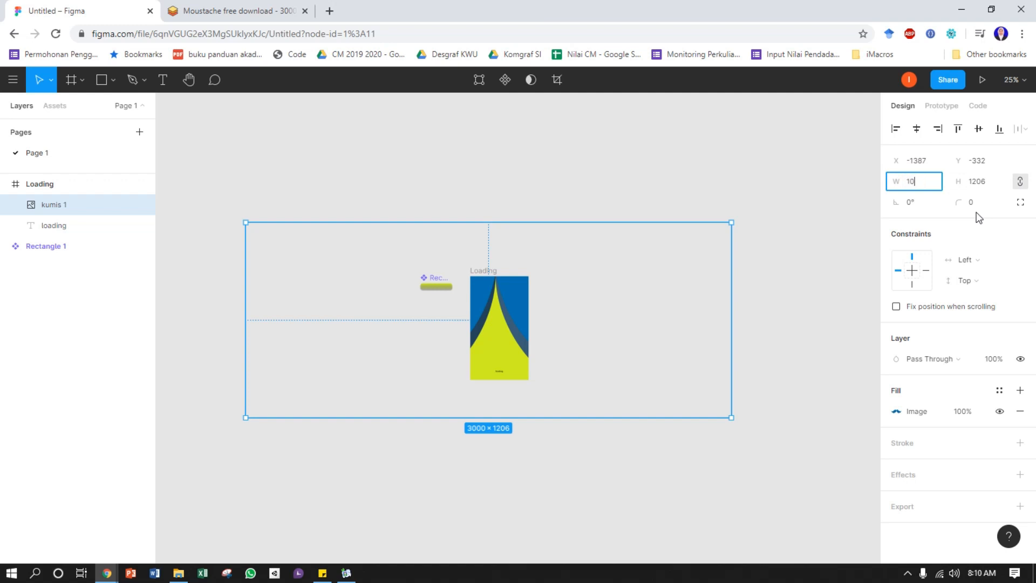
type("100")
key("Return")
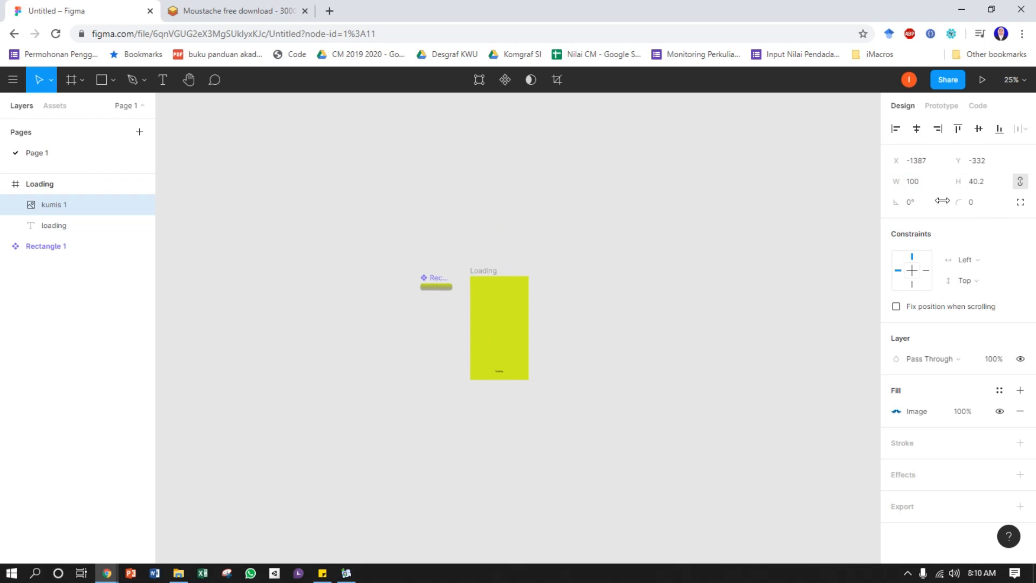
Move the resized moustache image into the Loading frame, roughly centred horizontally in the upper half at about X 130, Y 148
left_click_drag(254, 226, 499, 330)
scroll(507, 335, "up", 3)
scroll(519, 337, "up", 3)
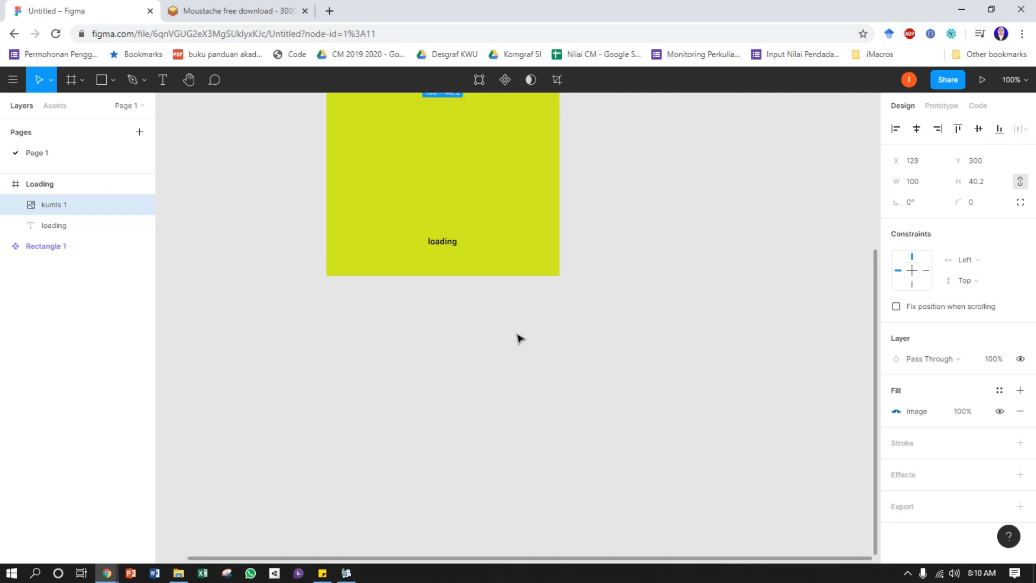
scroll(511, 294, "up", 5)
scroll(511, 294, "down", 3)
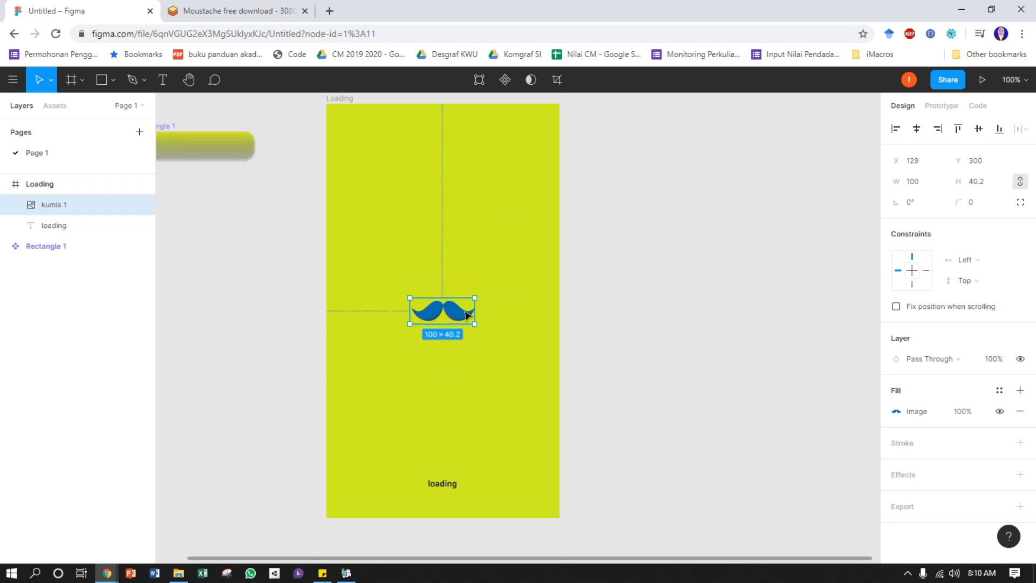
left_click_drag(455, 316, 461, 229)
Place kumis.png again in the Loading frame below the first moustache and enlarge it to about 191 × 70
left_click(113, 80)
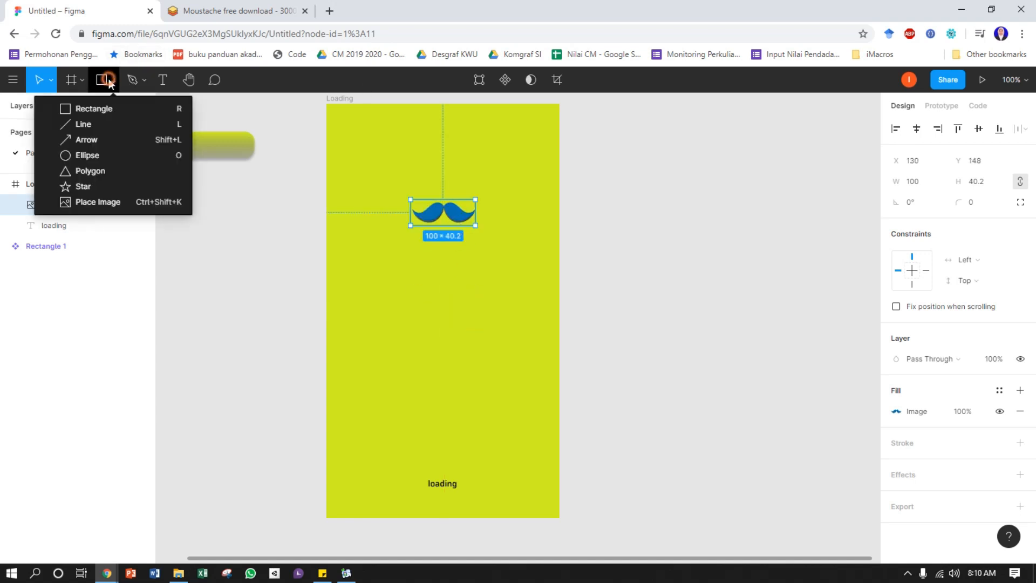
left_click(98, 202)
left_click(471, 277)
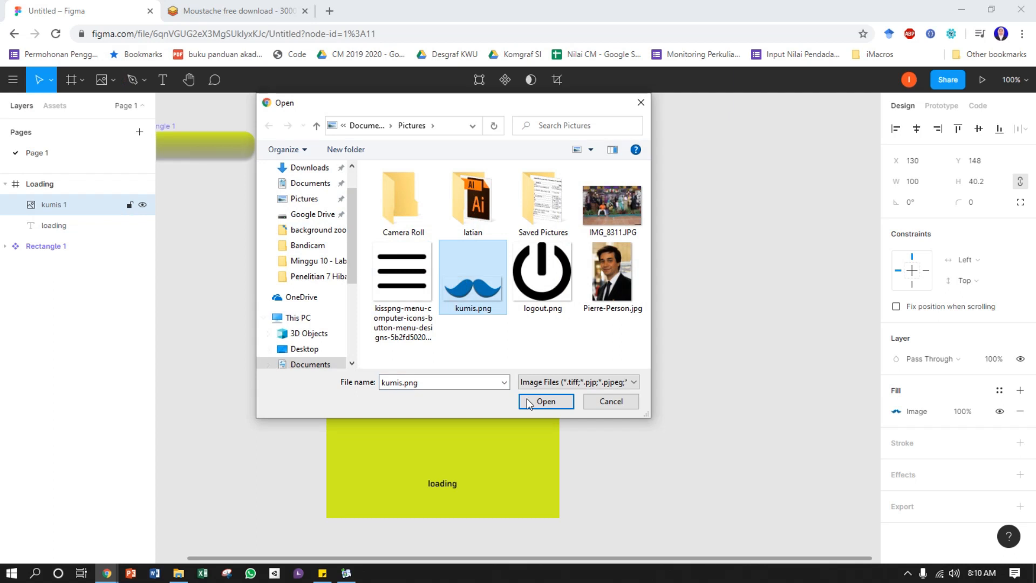
left_click(532, 399)
left_click_drag(381, 287, 432, 306)
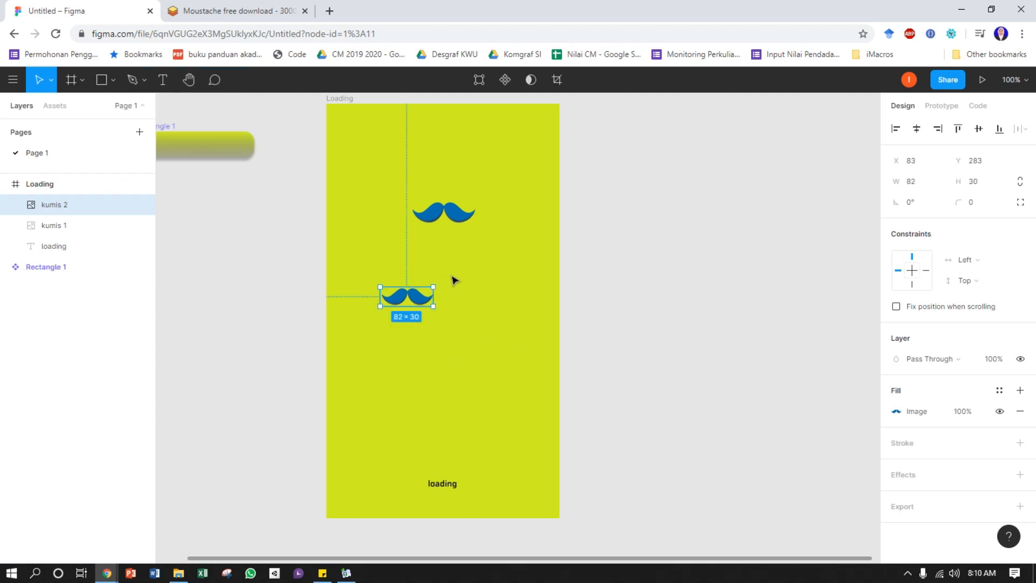
left_click_drag(432, 305, 470, 310)
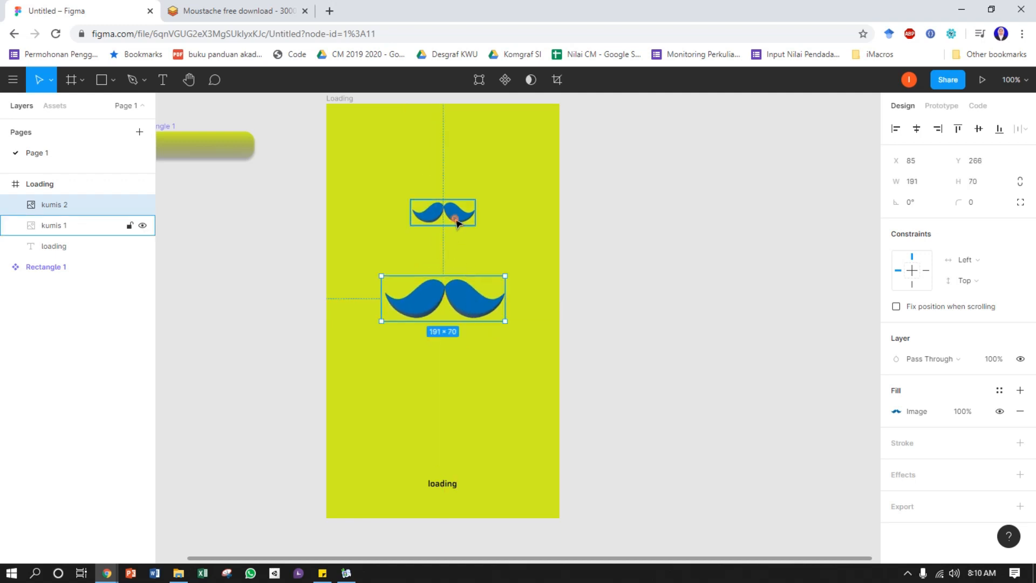
Delete the smaller upper moustache image and centre the remaining one horizontally in the Loading frame
left_click(454, 221)
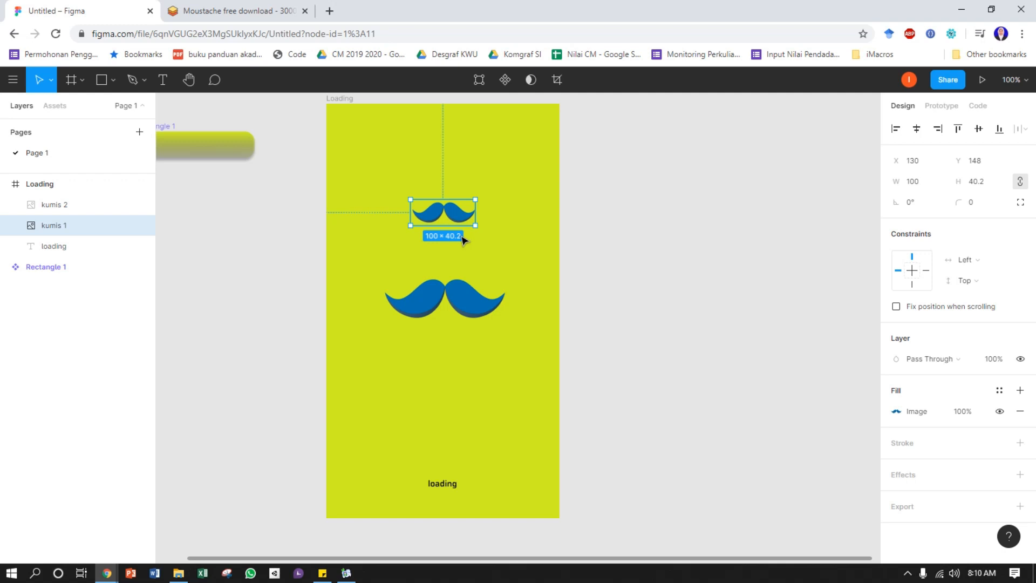
key("Delete")
left_click_drag(461, 287, 454, 306)
scroll(512, 342, "up", 1)
left_click(917, 130)
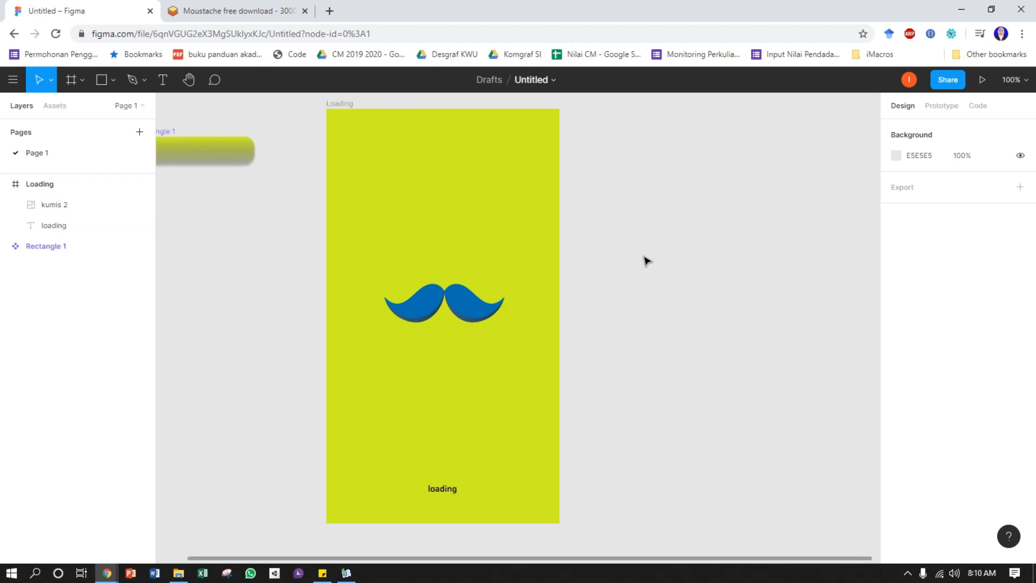
Collapse the Loading frame's layers and add a new frame with the Android 360 × 640 preset
left_click_drag(497, 284, 406, 287)
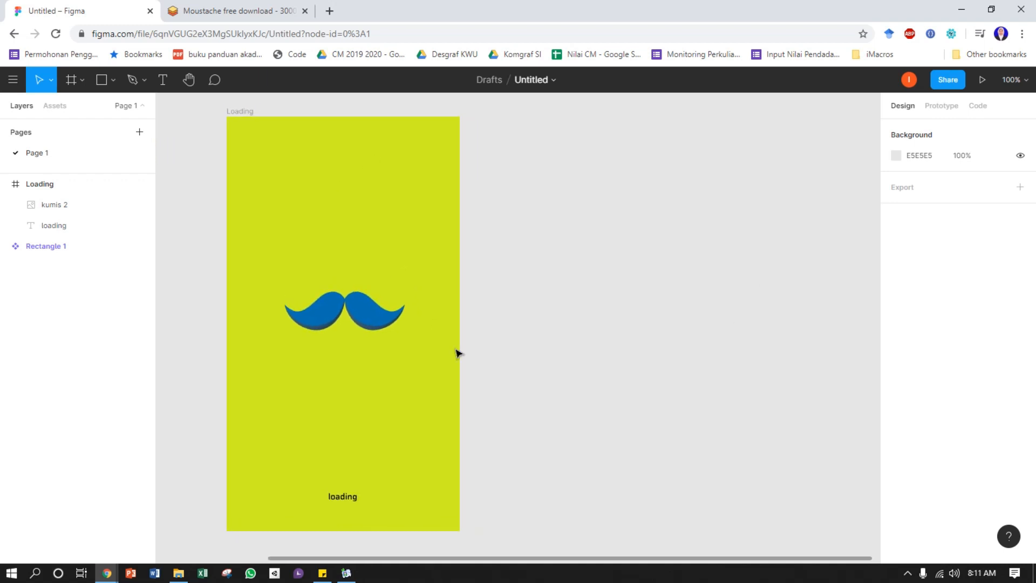
left_click(5, 184)
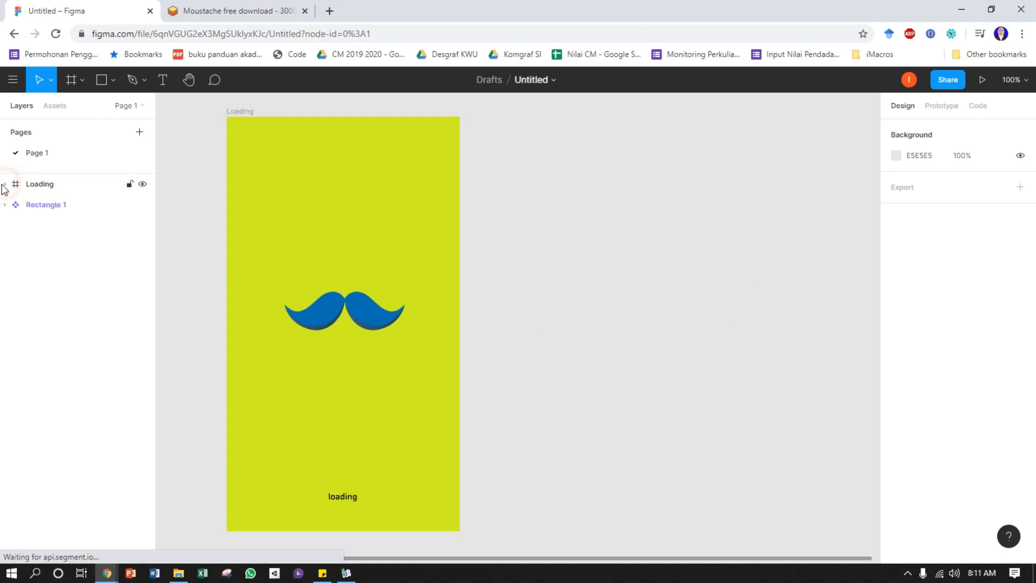
left_click(79, 79)
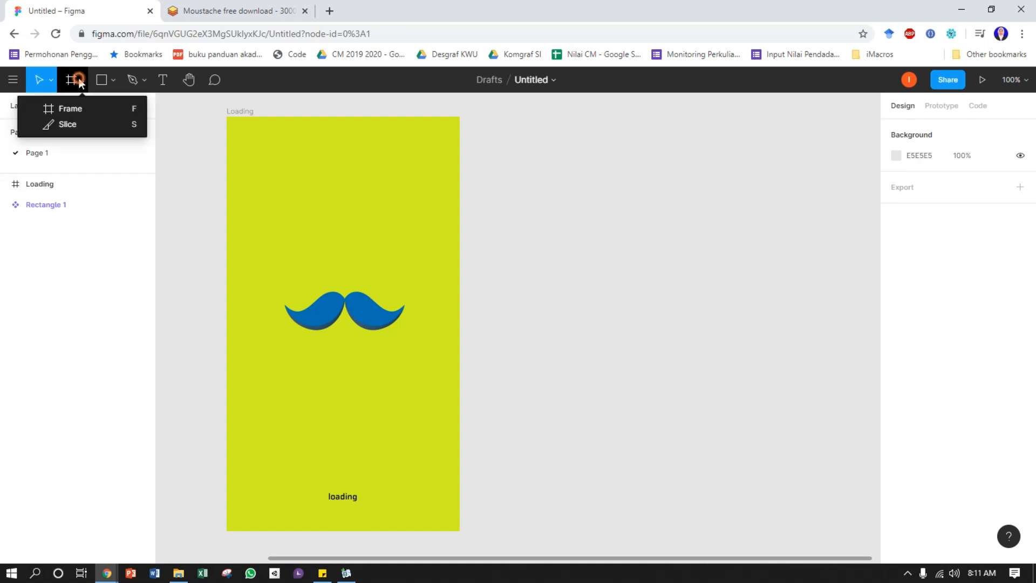
left_click(83, 108)
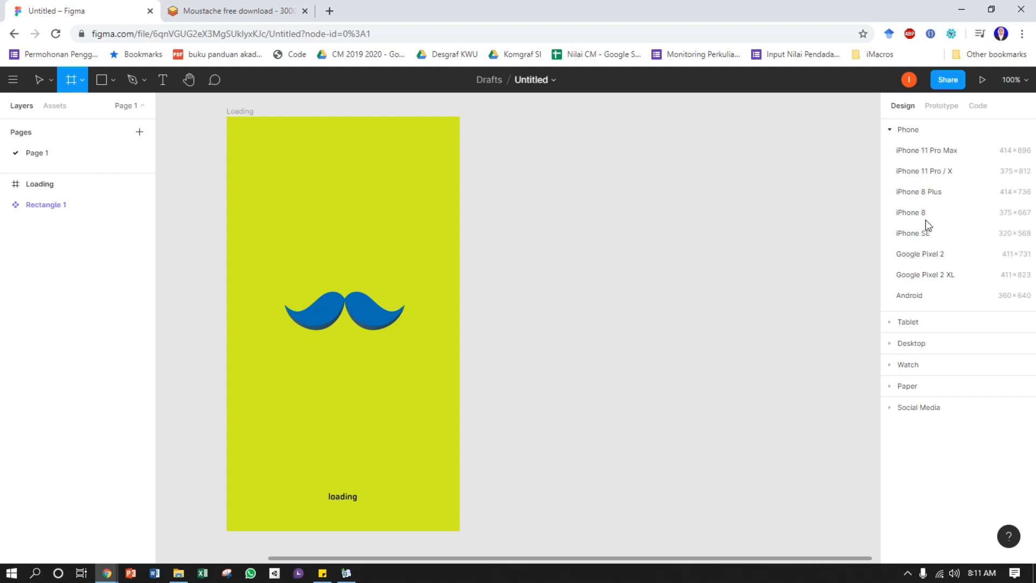
left_click(917, 300)
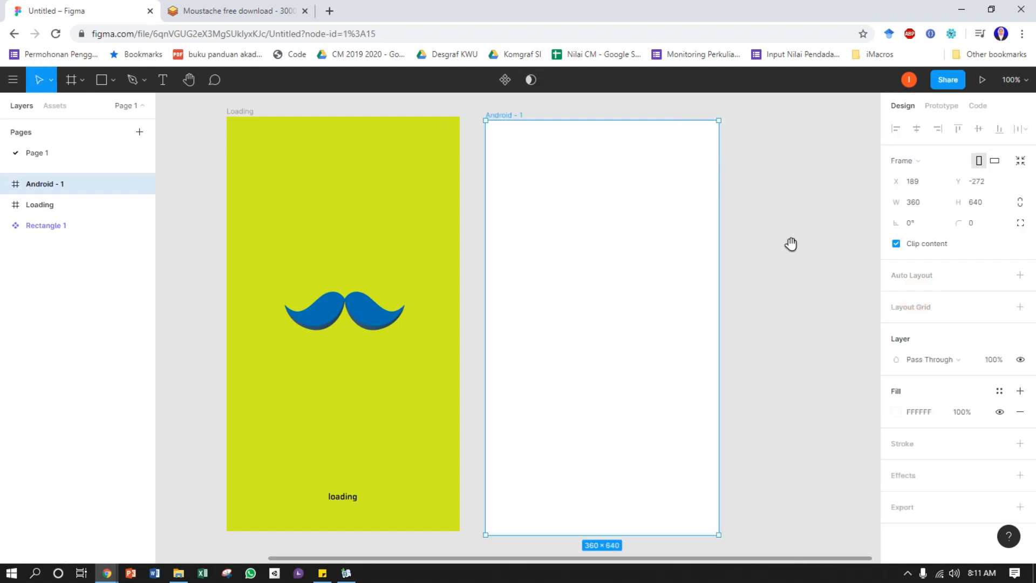
Rename the new Android frame as utama
left_click_drag(783, 233, 711, 224)
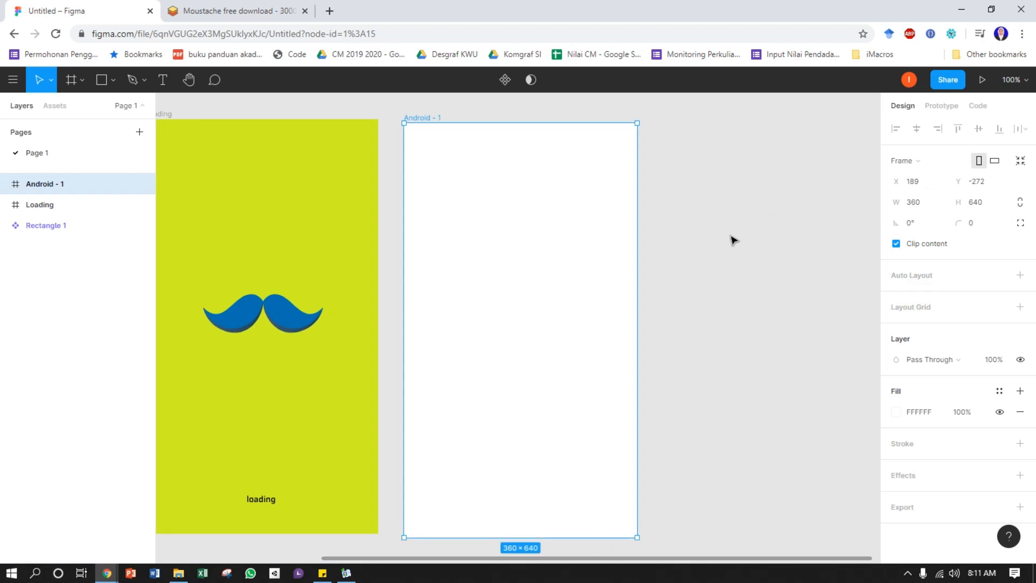
left_click(730, 233)
left_click_drag(367, 288, 427, 286)
left_click_drag(575, 275, 530, 269)
left_click(522, 255)
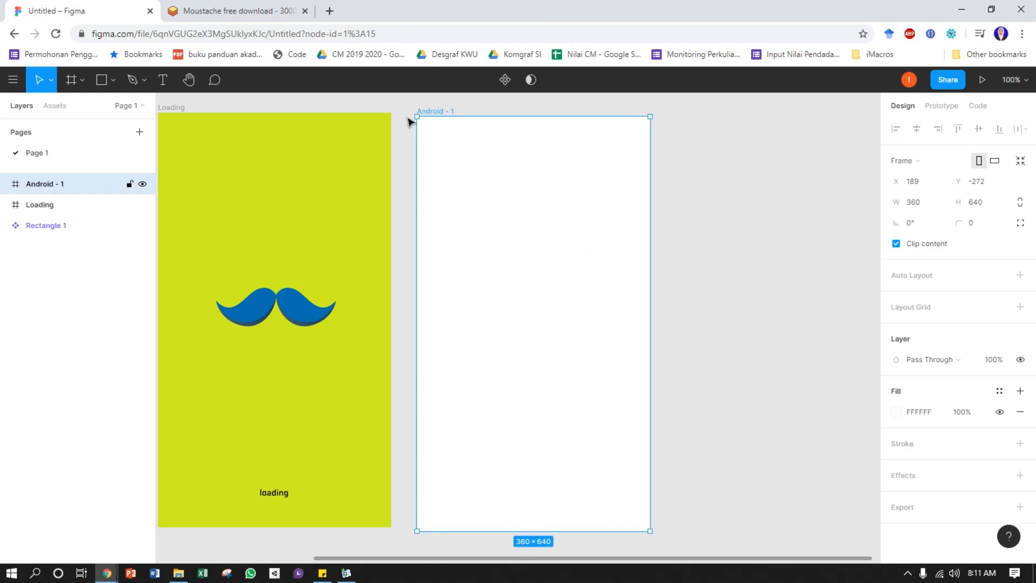
right_click(39, 181)
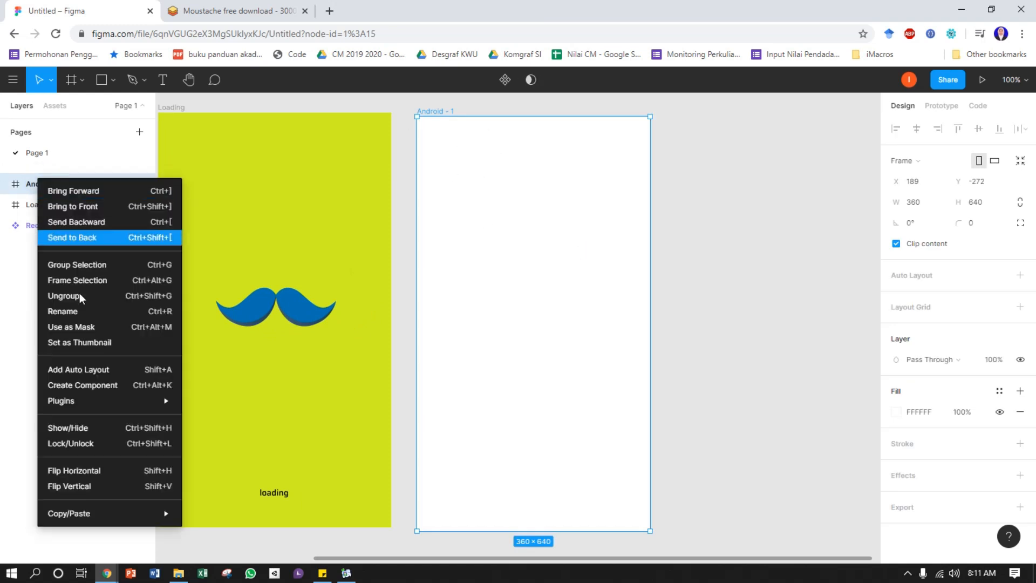
left_click(78, 312)
type("utama")
key("Return")
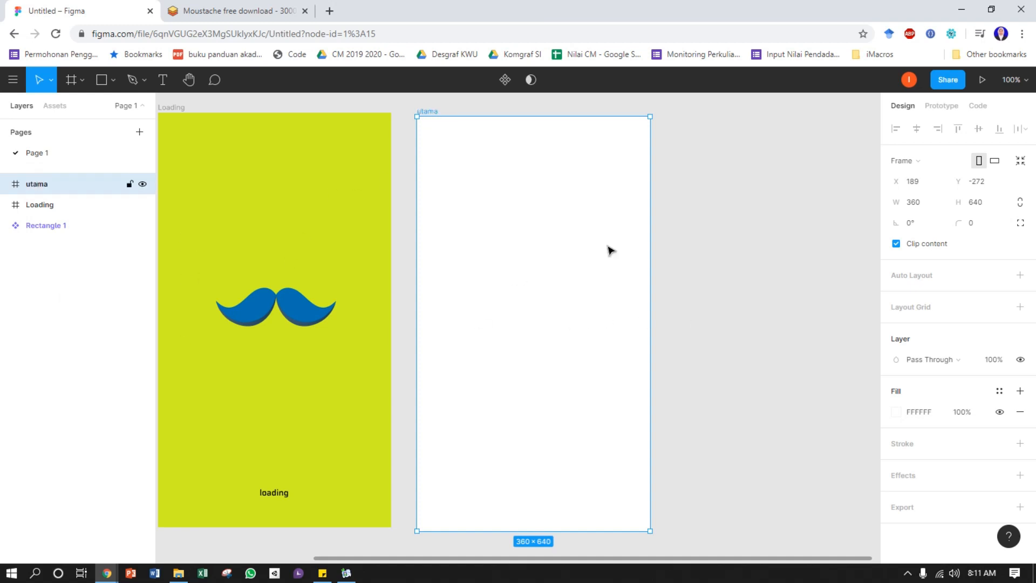
left_click(700, 286)
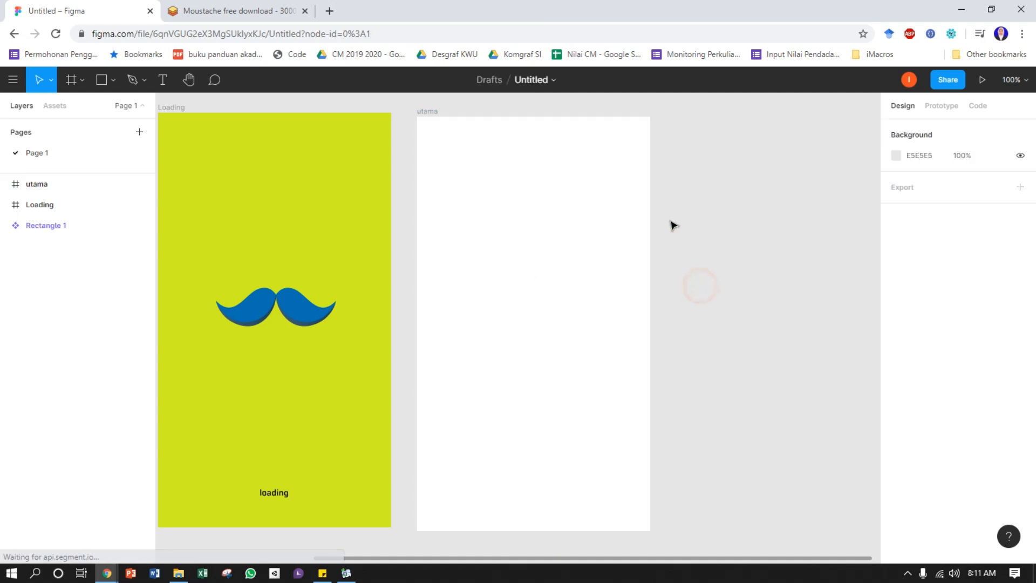
Draw a wide rectangle about 293 × 128 across the upper part of the utama frame
scroll(472, 242, "up", 1)
left_click(471, 242)
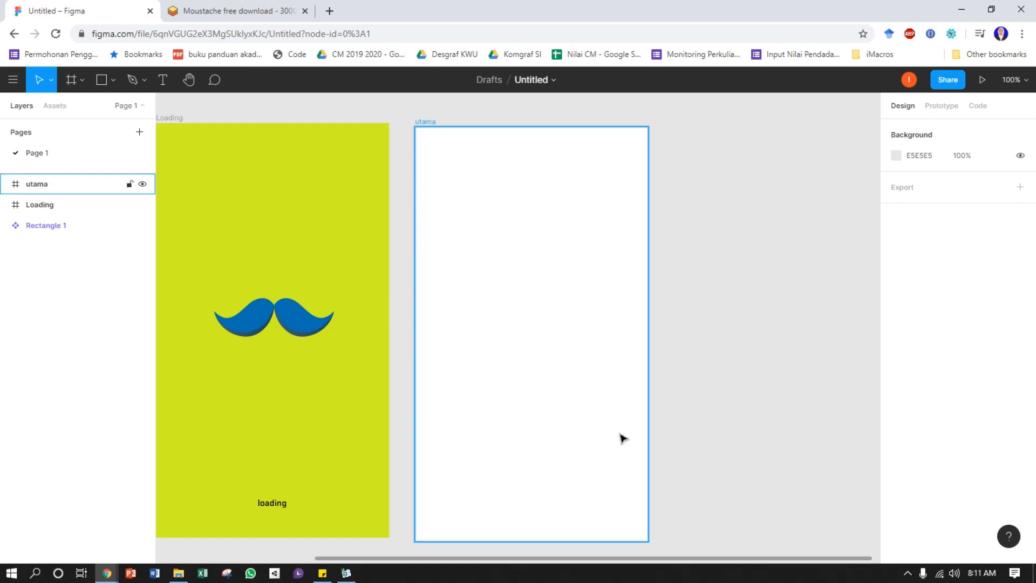
left_click_drag(618, 202, 580, 196)
left_click(432, 101)
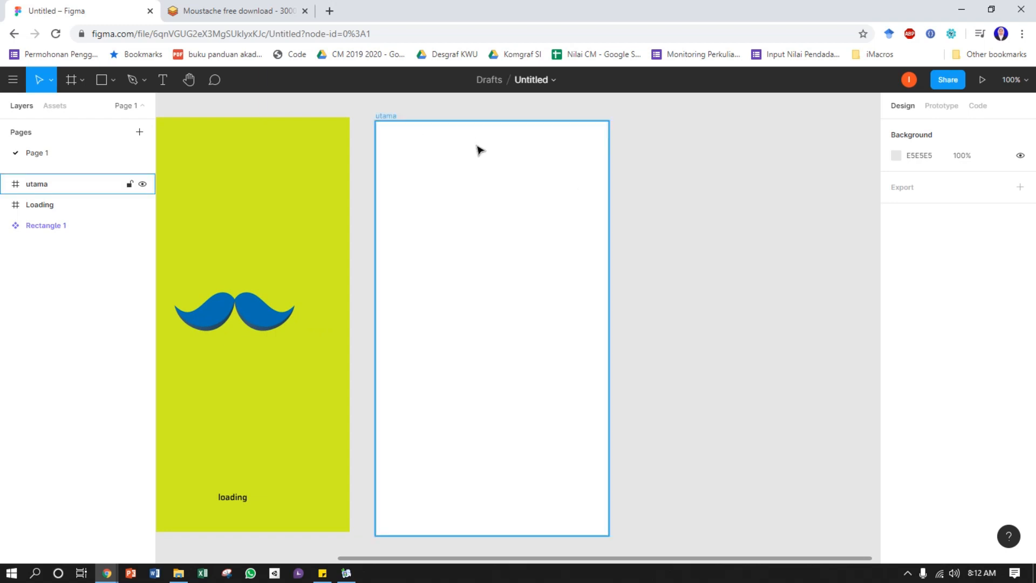
left_click(110, 81)
left_click(97, 106)
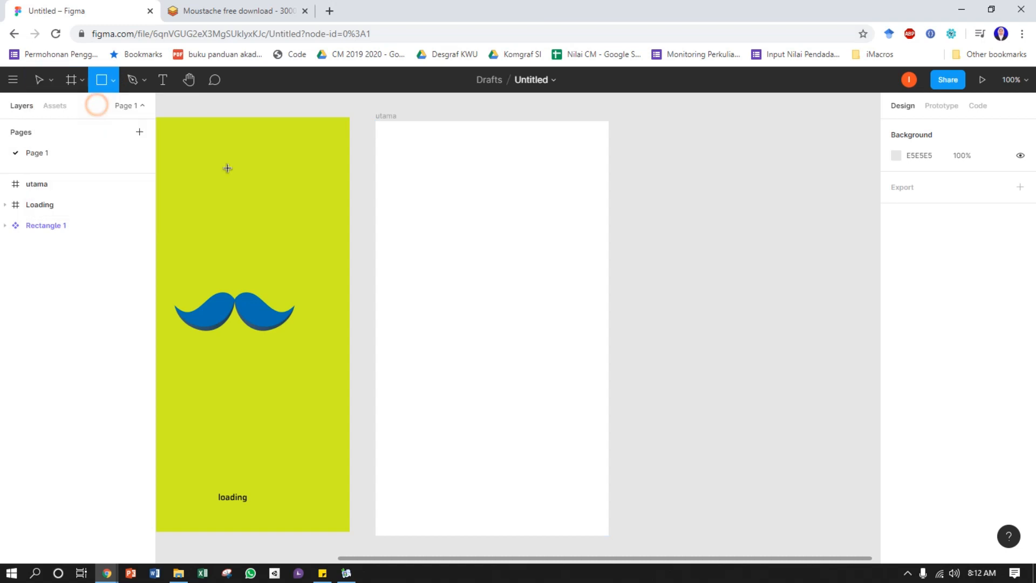
left_click_drag(397, 173, 585, 258)
Round the rectangle's corners to a radius of 15 and centre it horizontally in the utama frame
left_click_drag(573, 185, 576, 184)
left_click(719, 205)
left_click_drag(547, 216, 550, 223)
left_click(916, 129)
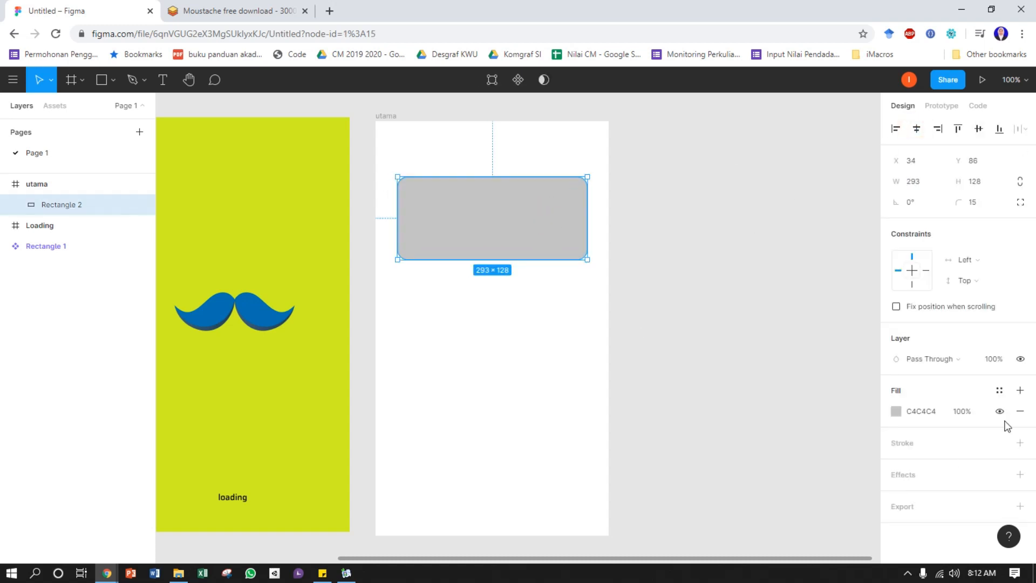
Set the rounded rectangle's fill to grey AFAFAF at 21% opacity
left_click(896, 411)
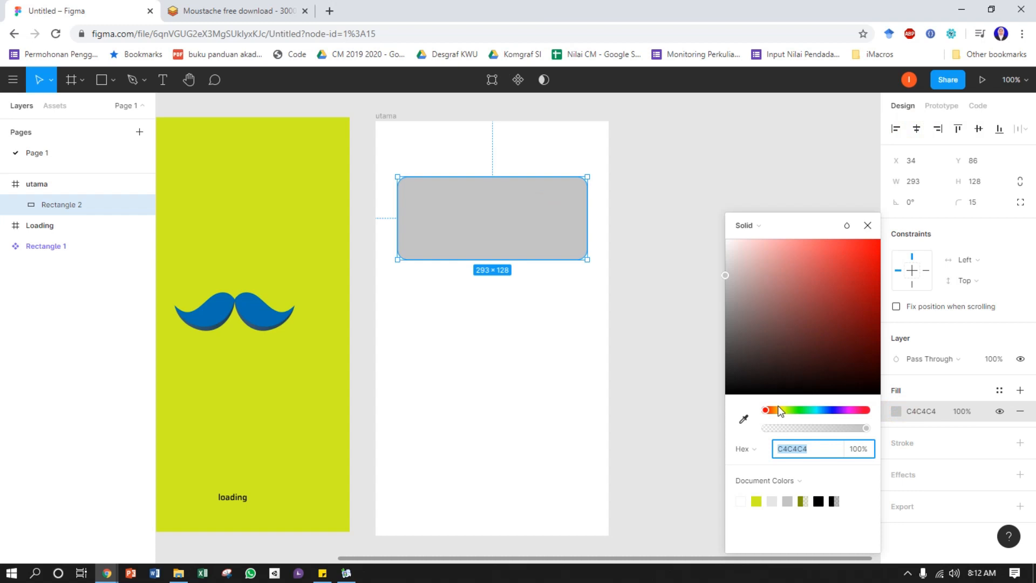
mouse_move(865, 428)
left_mouse_down()
mouse_move(770, 429)
mouse_move(862, 430)
left_mouse_up()
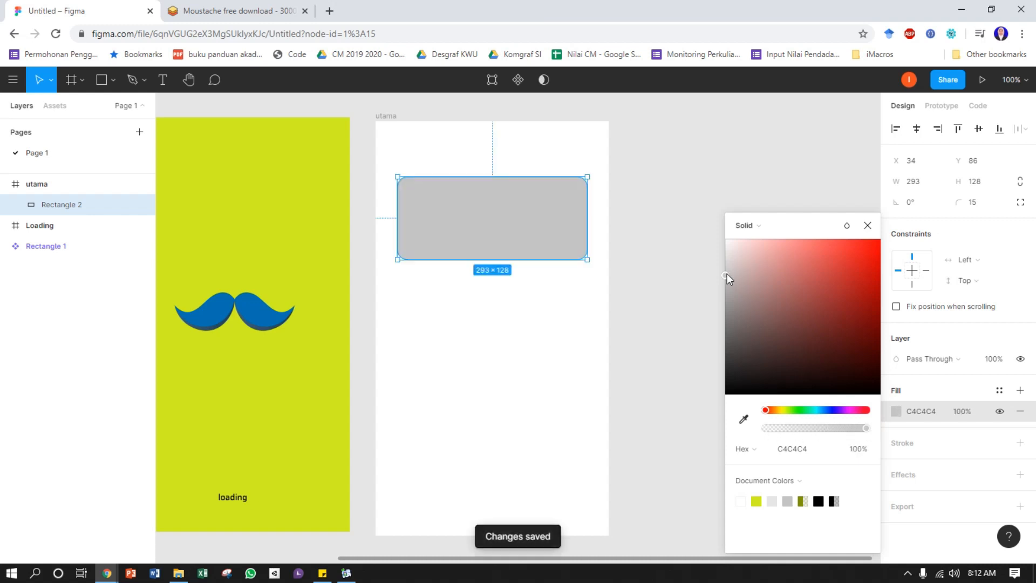
left_click_drag(726, 274, 721, 255)
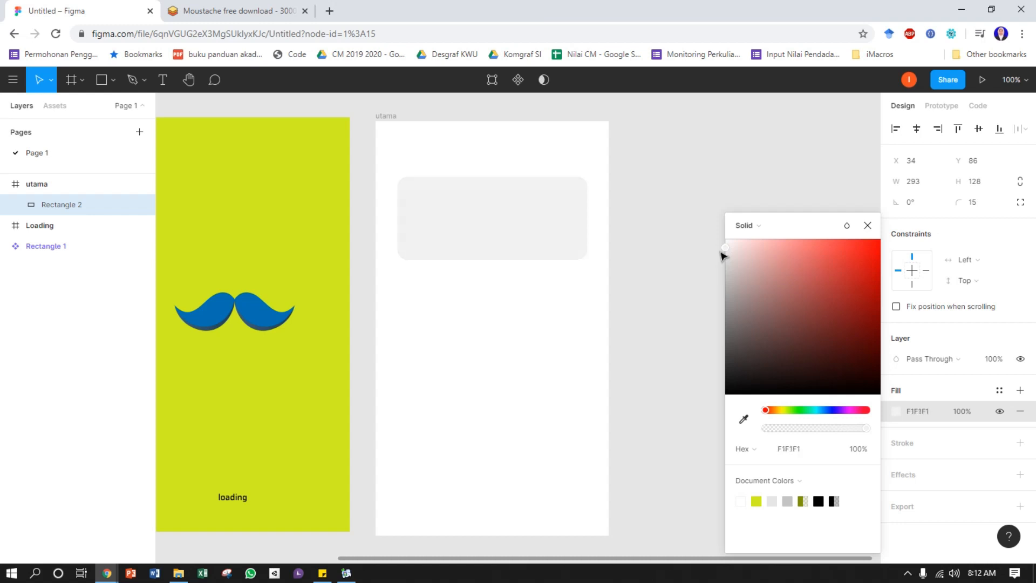
left_click_drag(722, 254, 722, 253)
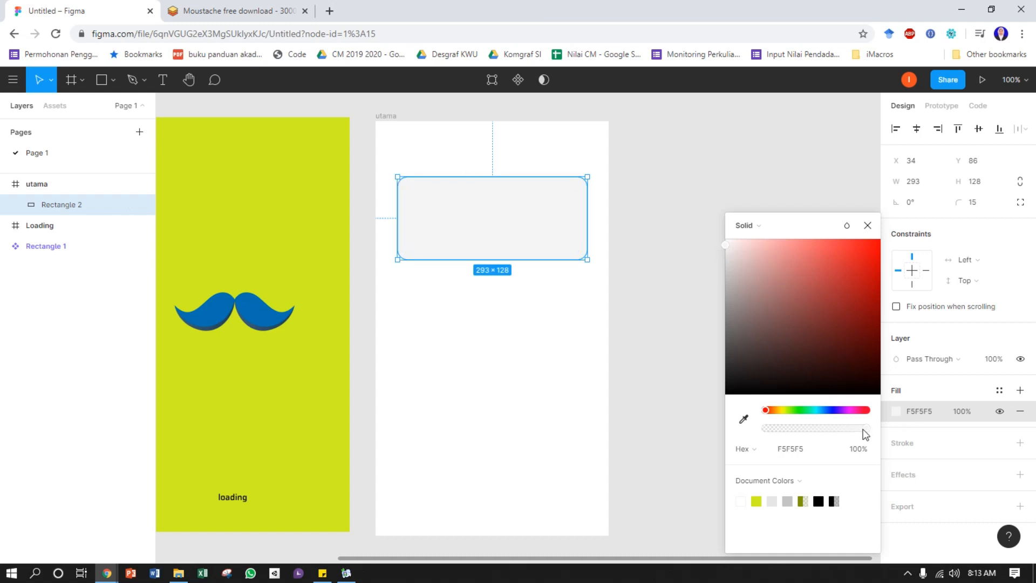
left_click_drag(724, 244, 722, 286)
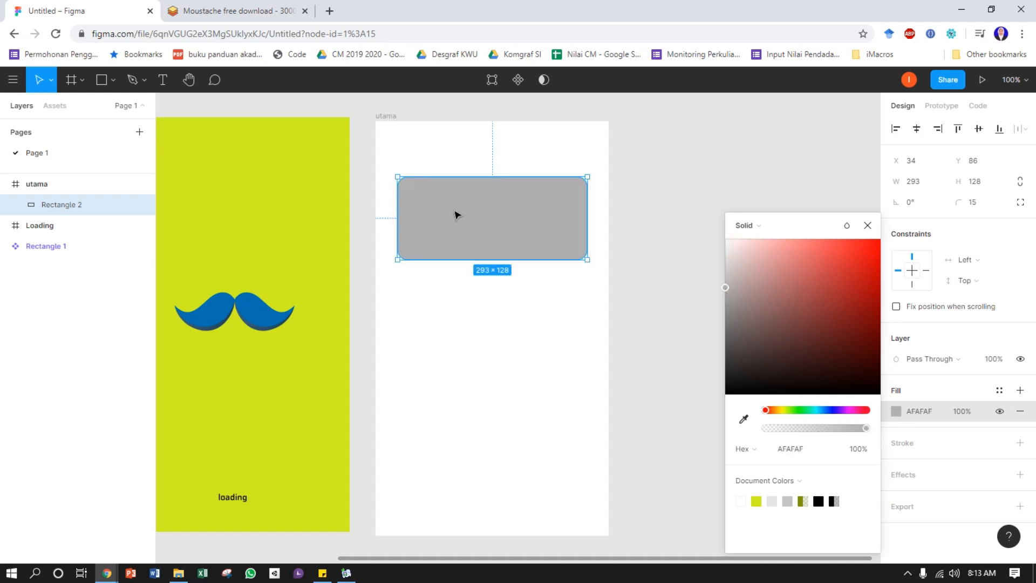
left_click(862, 430)
left_click_drag(859, 430, 802, 431)
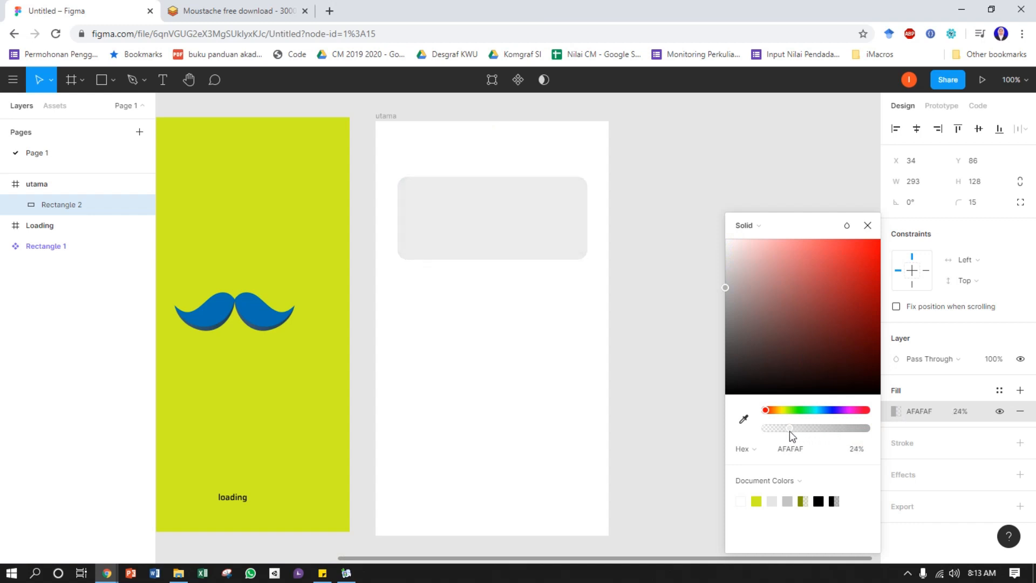
left_click_drag(793, 430, 786, 435)
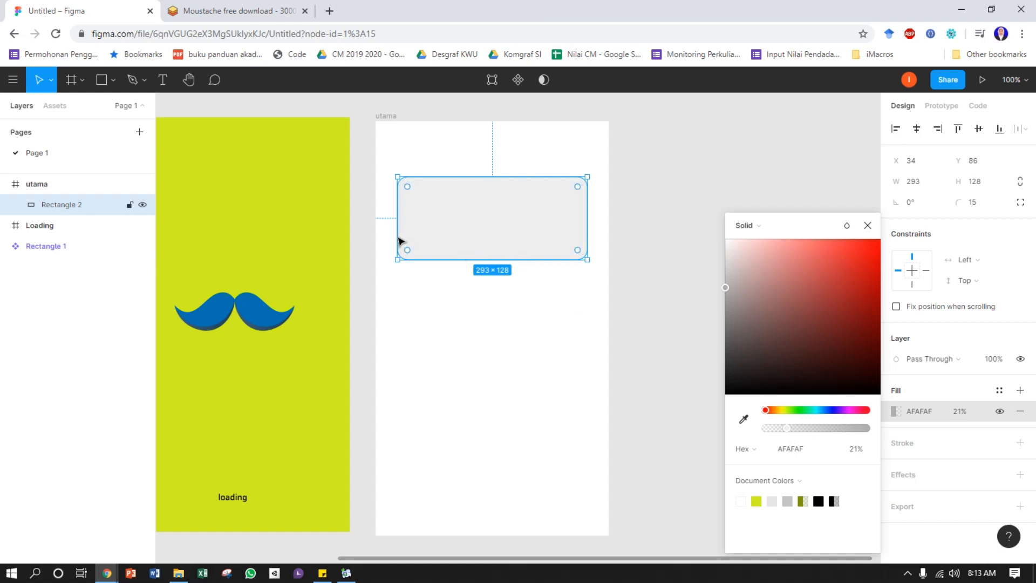
Draw a second rectangle about 144 × 107 at the utama frame's left edge, overlapping the first, and fill it with red B63D3D
key("r")
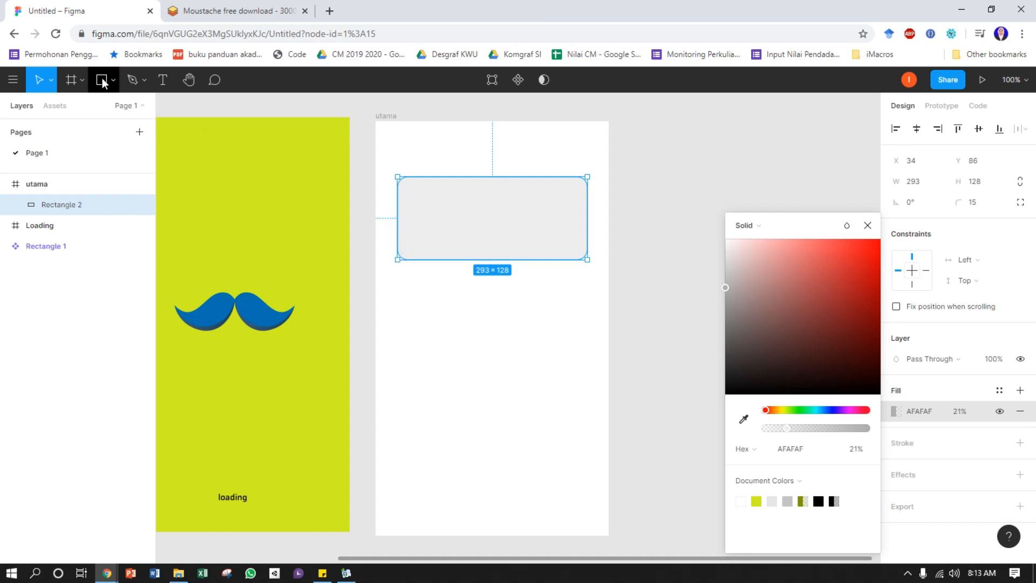
mouse_move(378, 226)
left_mouse_down()
mouse_move(467, 270)
mouse_move(469, 295)
left_mouse_up()
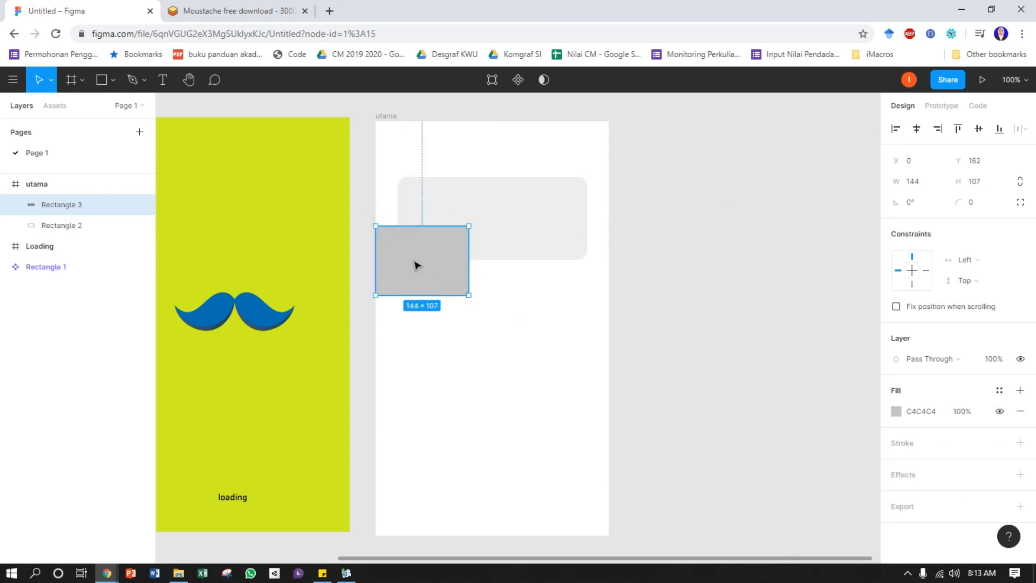
left_click(896, 412)
left_click_drag(819, 320, 829, 283)
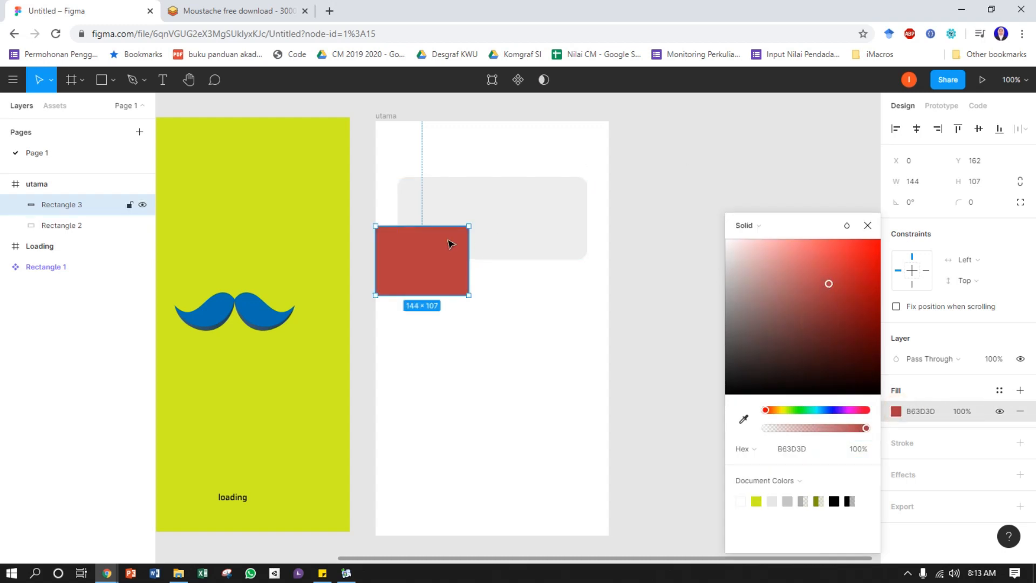
Bring the grey rounded rectangle to the front, above the red rectangle in the utama frame
left_click(518, 213)
right_click(518, 211)
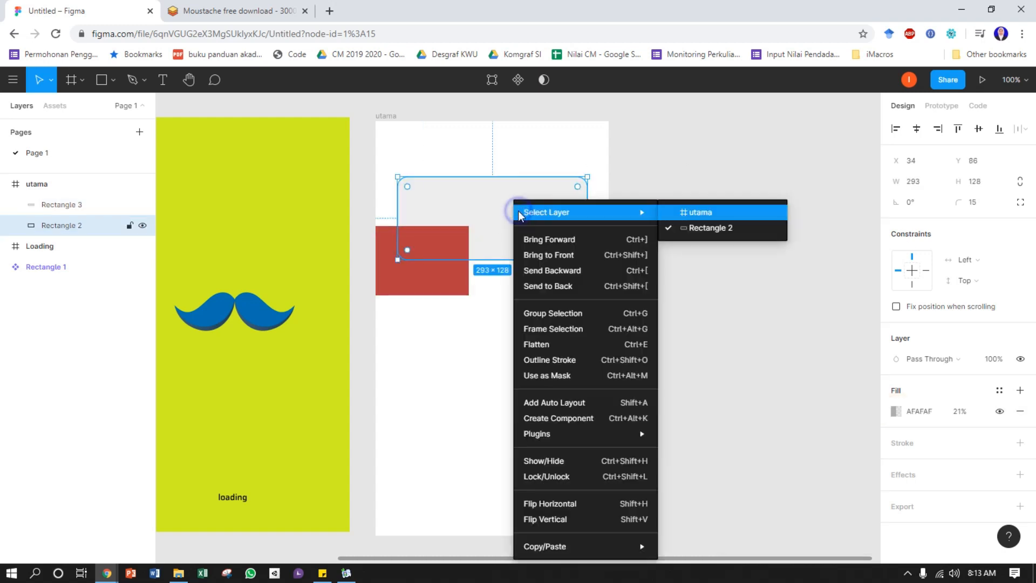
left_click(555, 256)
left_click(698, 266)
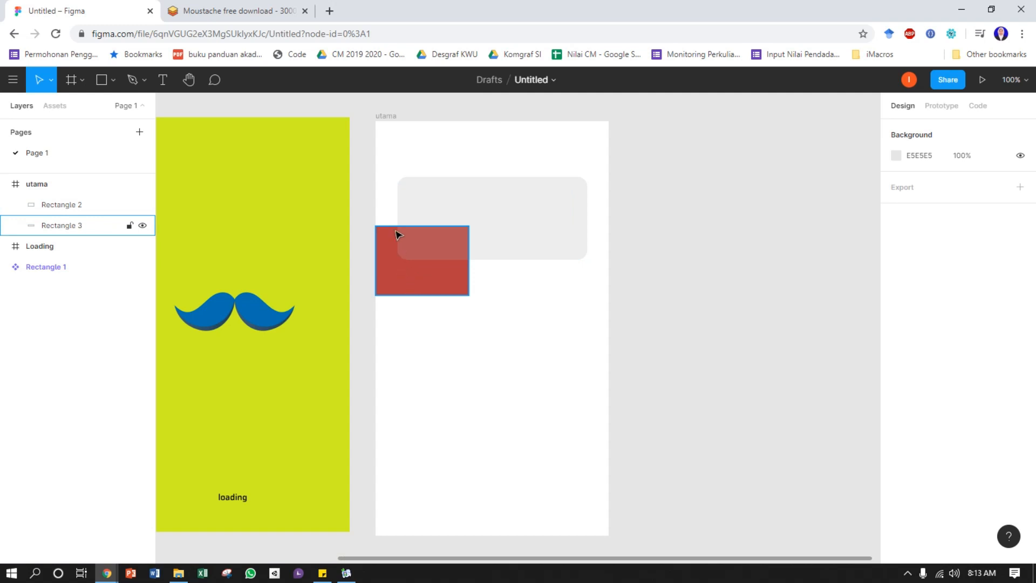
Set the rounded rectangle's fill to light grey F1F1F1 at 100% opacity
left_click(518, 221)
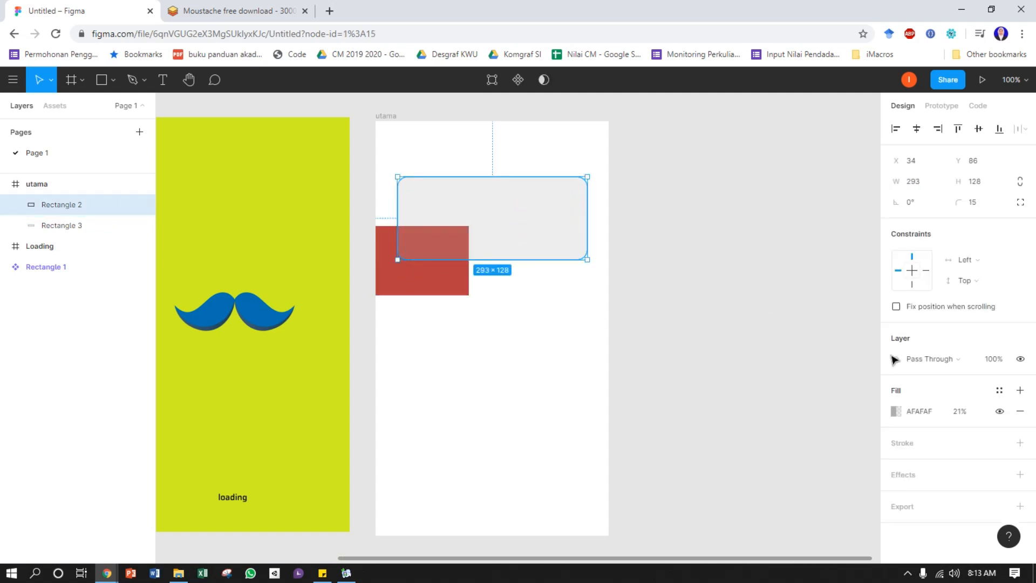
left_click(895, 410)
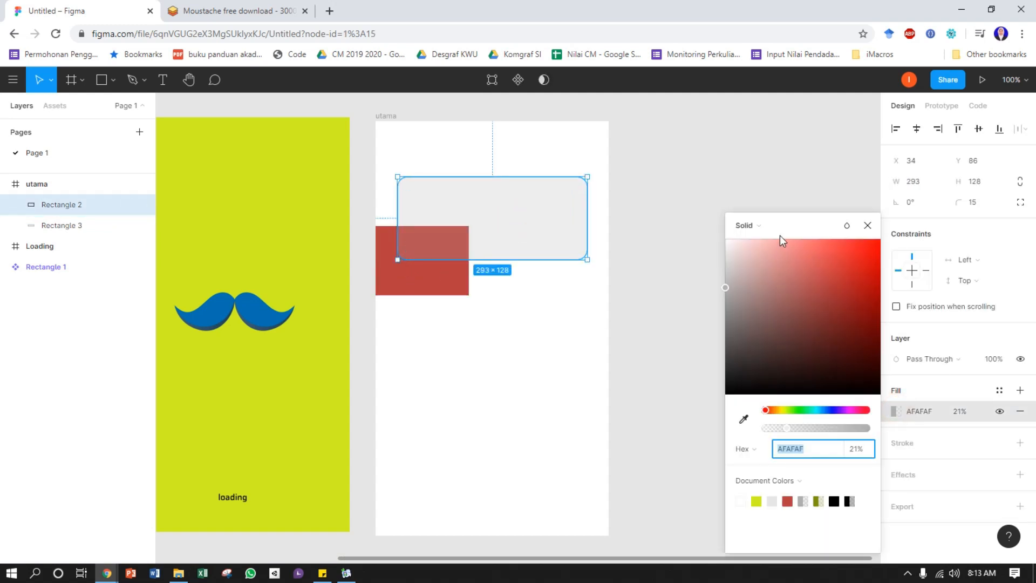
left_click_drag(788, 433, 883, 440)
left_click_drag(725, 287, 724, 247)
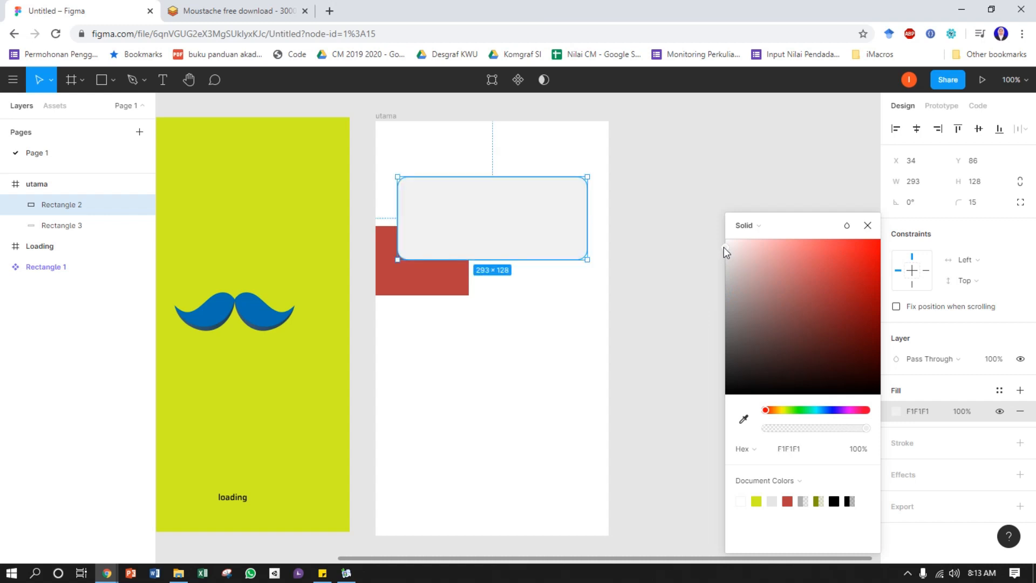
left_click(664, 233)
Delete the red rectangle and move the rounded rectangle to X 33, Y 92 in the utama frame
left_click(422, 283)
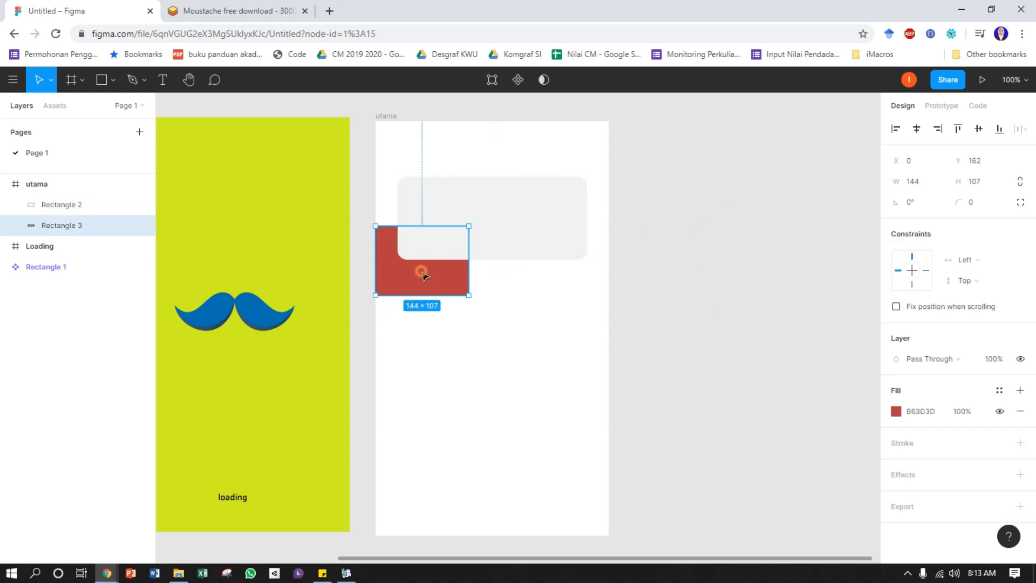
key("Delete")
left_click(480, 226)
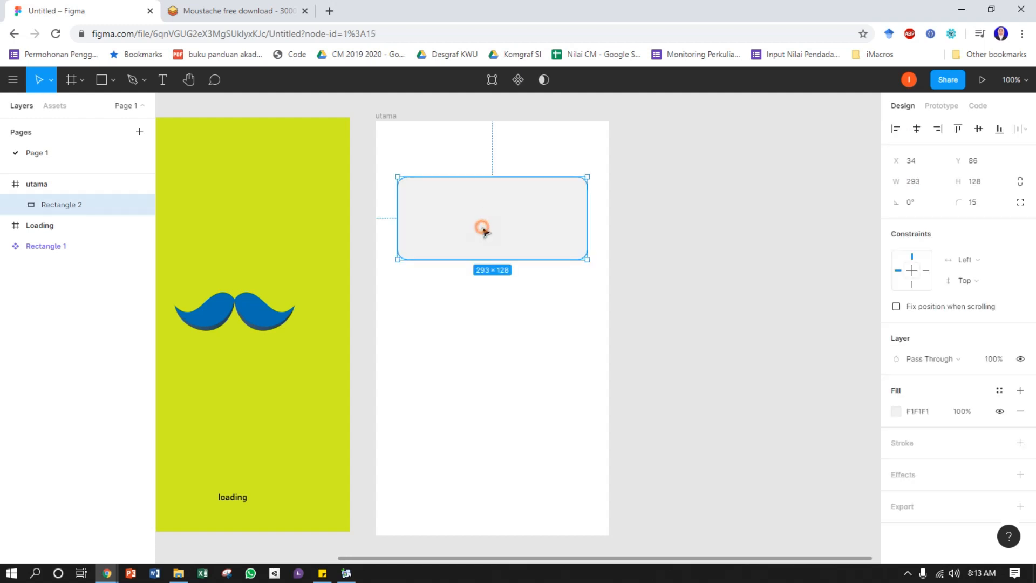
left_click_drag(483, 228, 482, 198)
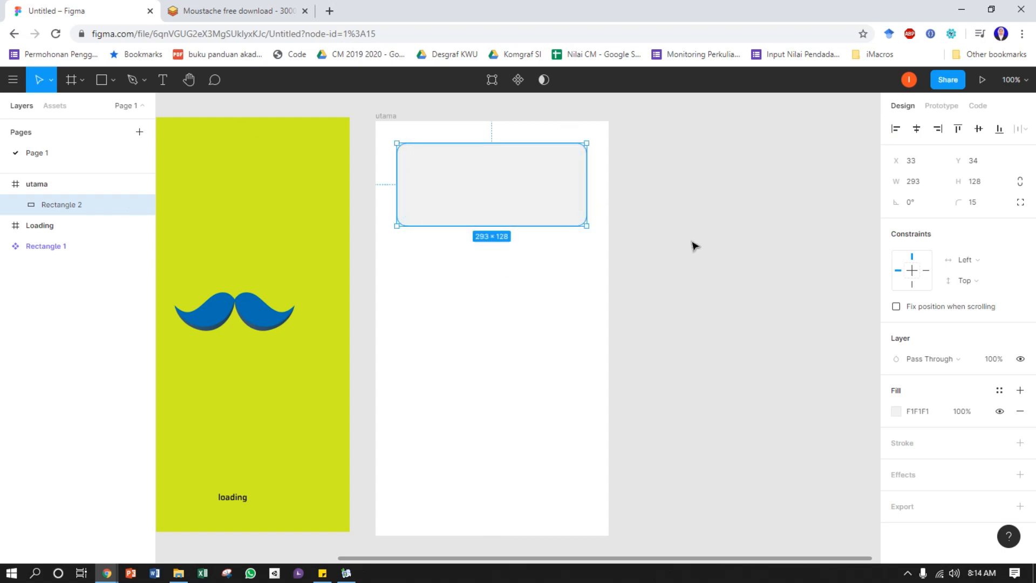
left_click_drag(530, 183, 535, 226)
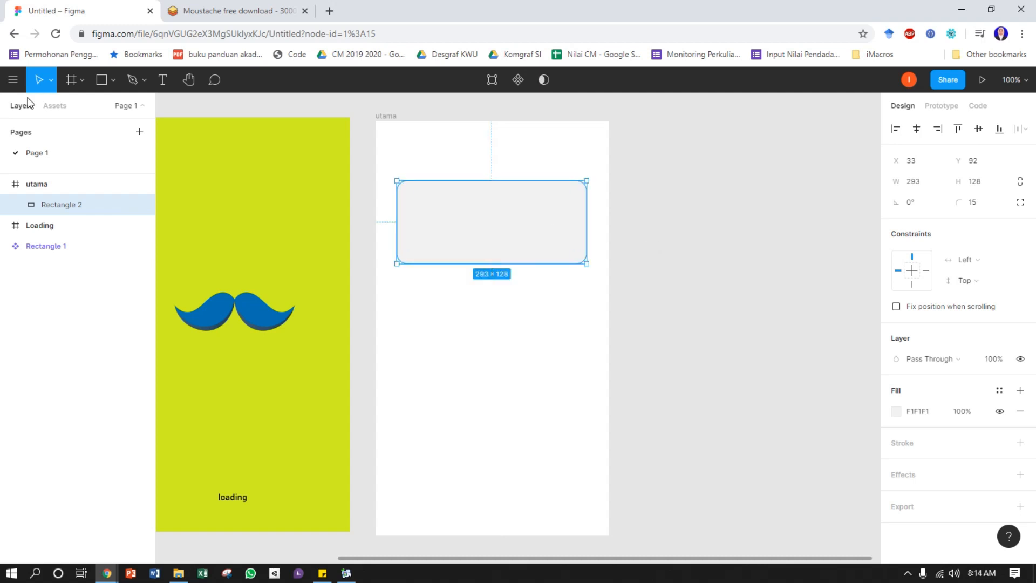
Place the portrait photo below the rounded rectangle at about 169 × 244, centred horizontally in the utama frame
left_click(113, 80)
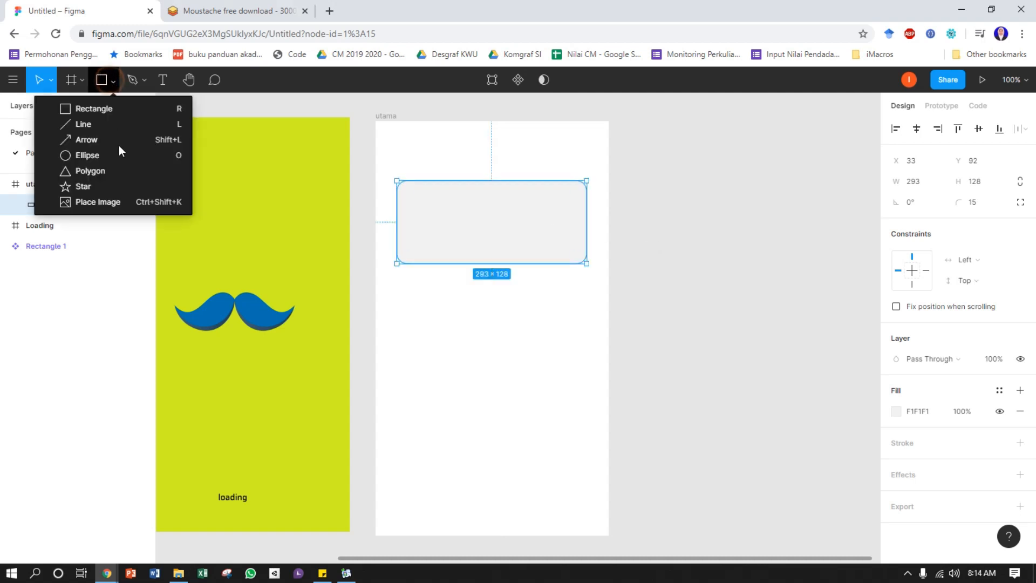
left_click(95, 202)
left_click(615, 275)
left_click(546, 401)
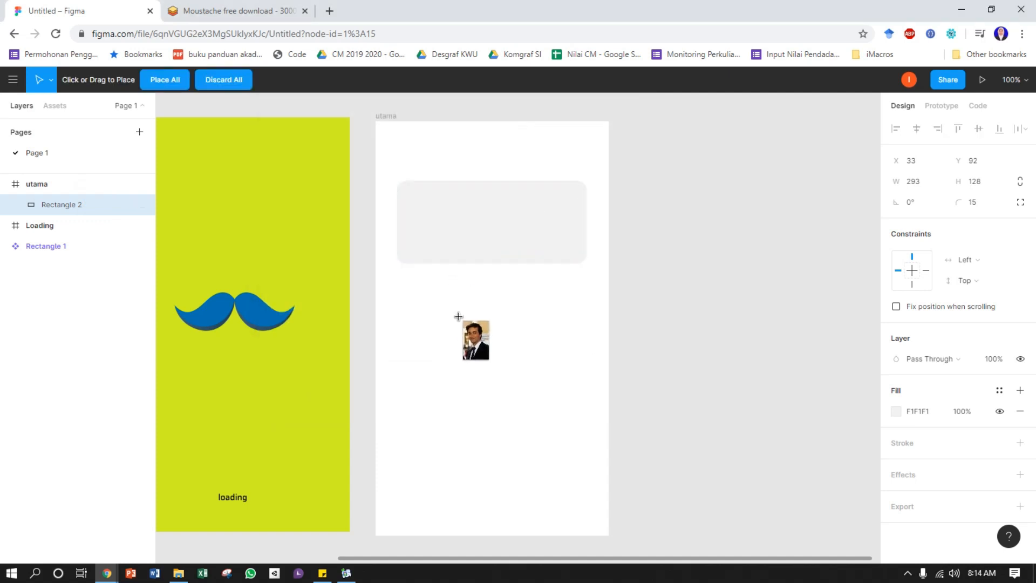
left_click(426, 293)
left_click_drag(499, 411, 536, 451)
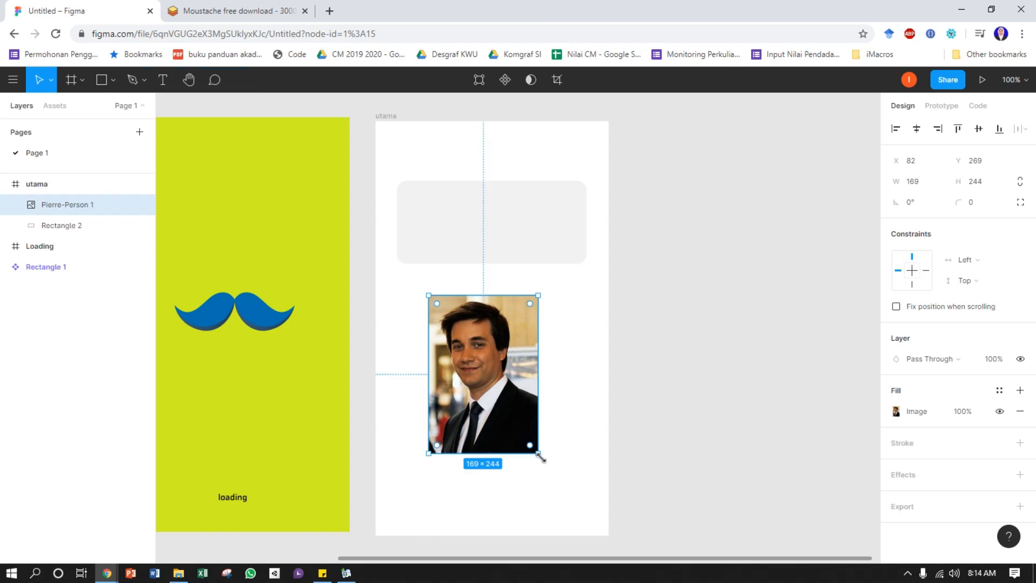
left_click_drag(505, 365, 513, 360)
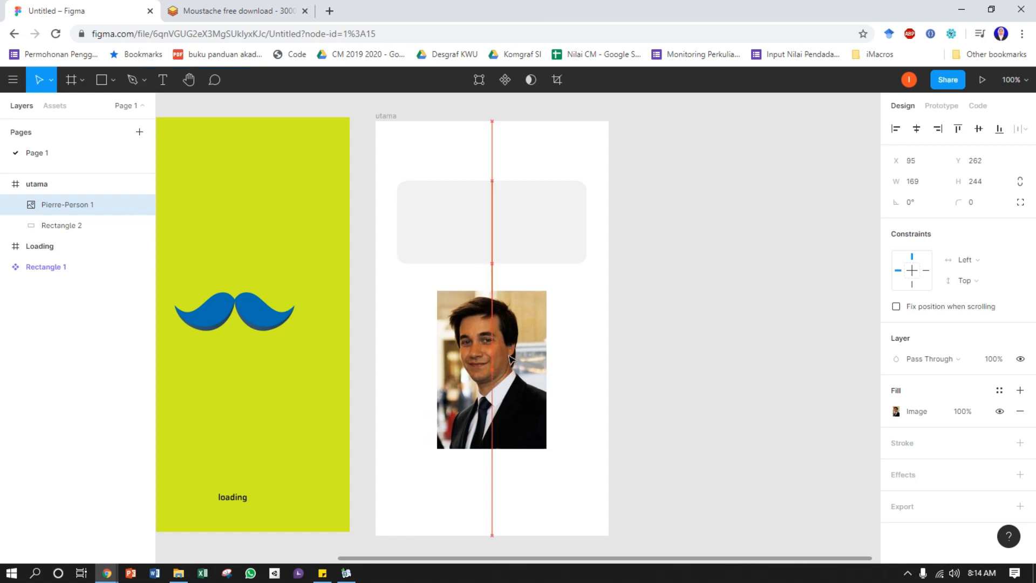
Draw a circle over the upper part of the portrait and size it to the photo's full width, 169 × 169
left_click(101, 80)
left_click(113, 81)
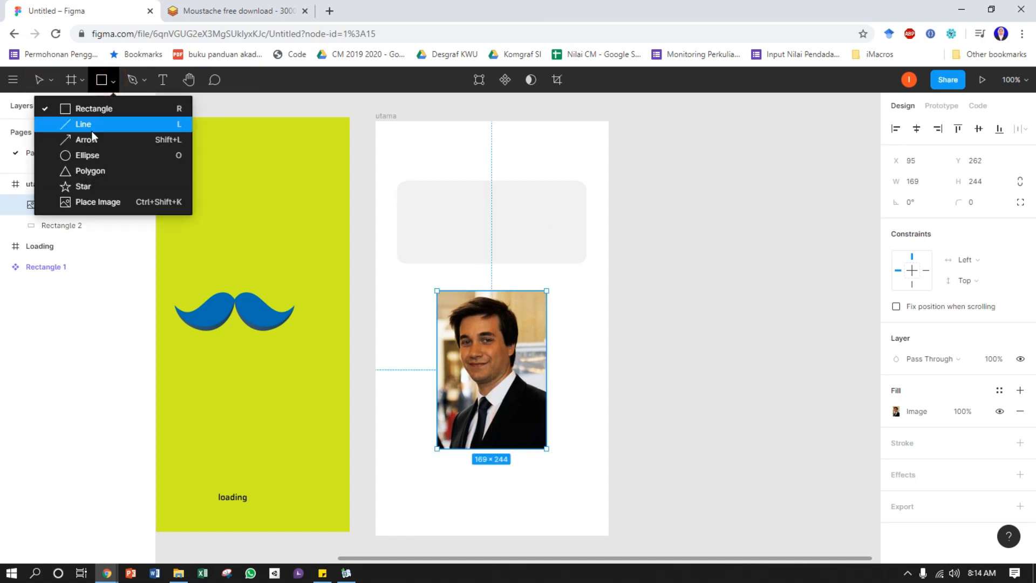
left_click(100, 156)
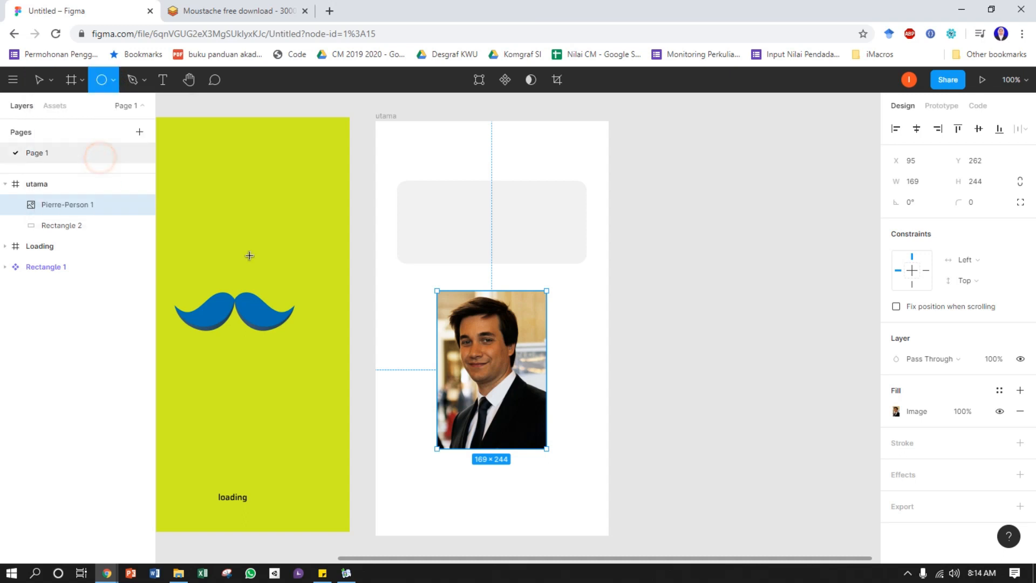
left_click_drag(464, 341, 545, 415)
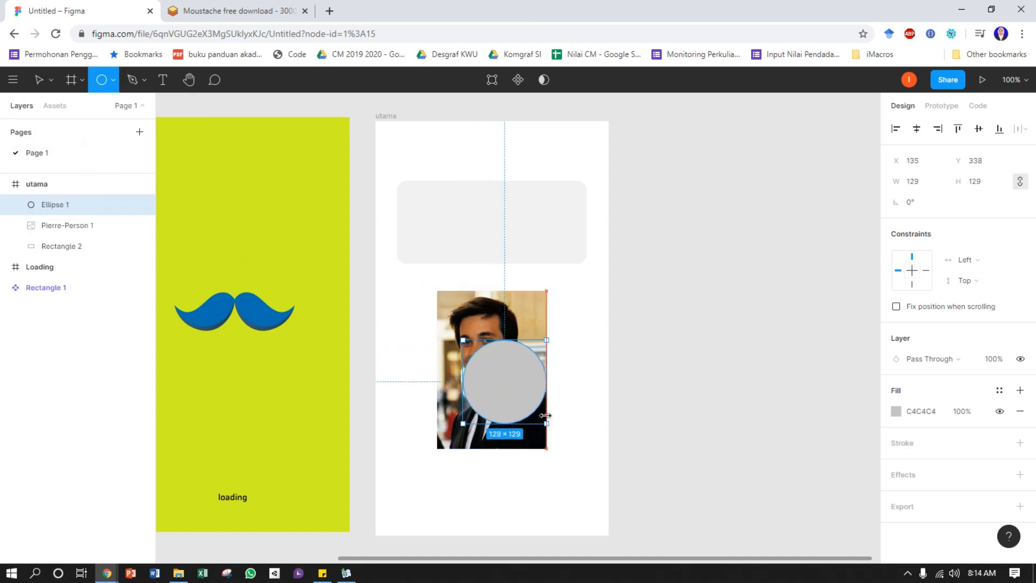
left_click_drag(498, 377, 484, 338)
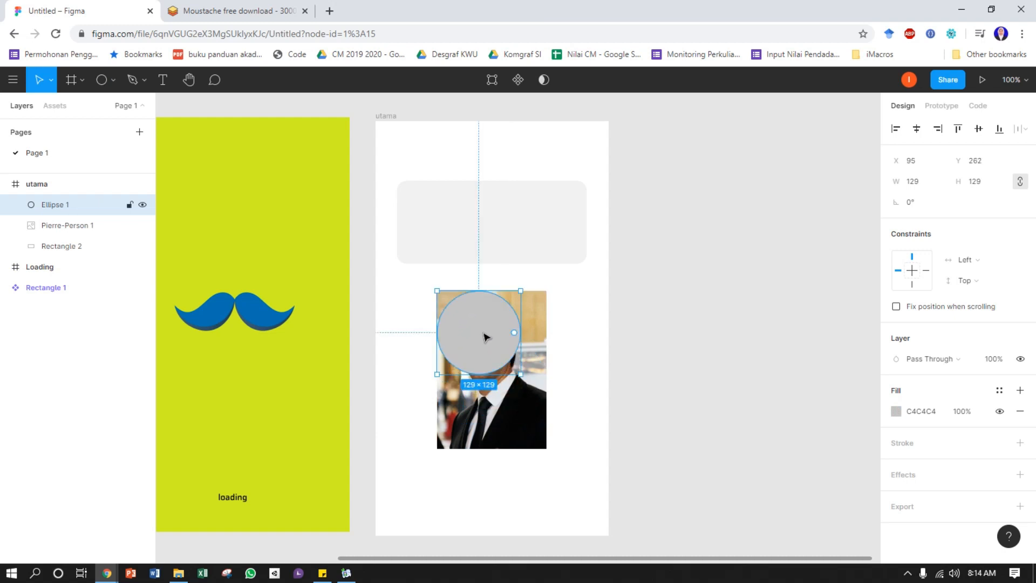
left_click_drag(520, 374, 545, 400)
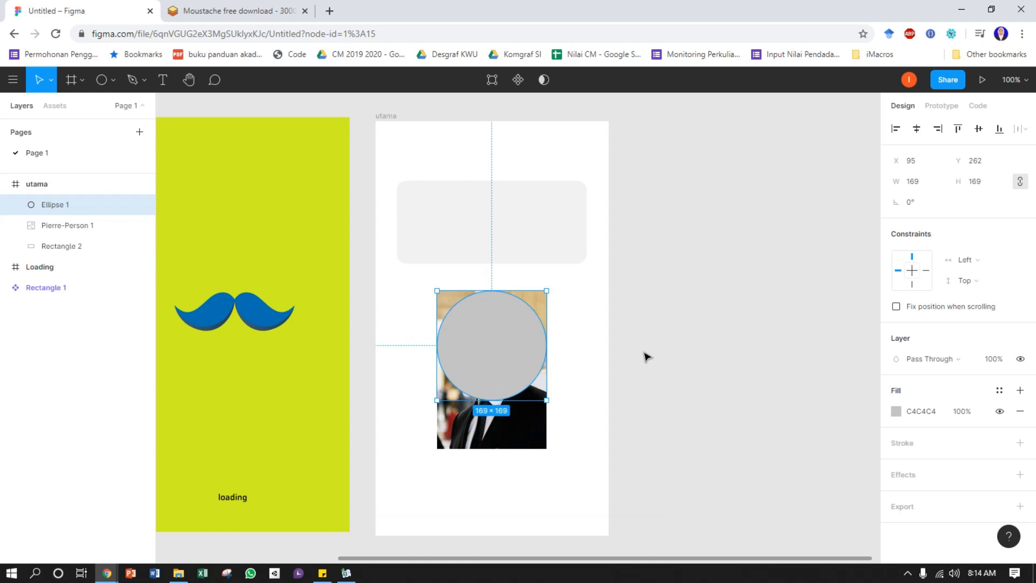
left_click(646, 314)
Bring the portrait photo to the front so it lies above the circle
left_click(538, 301)
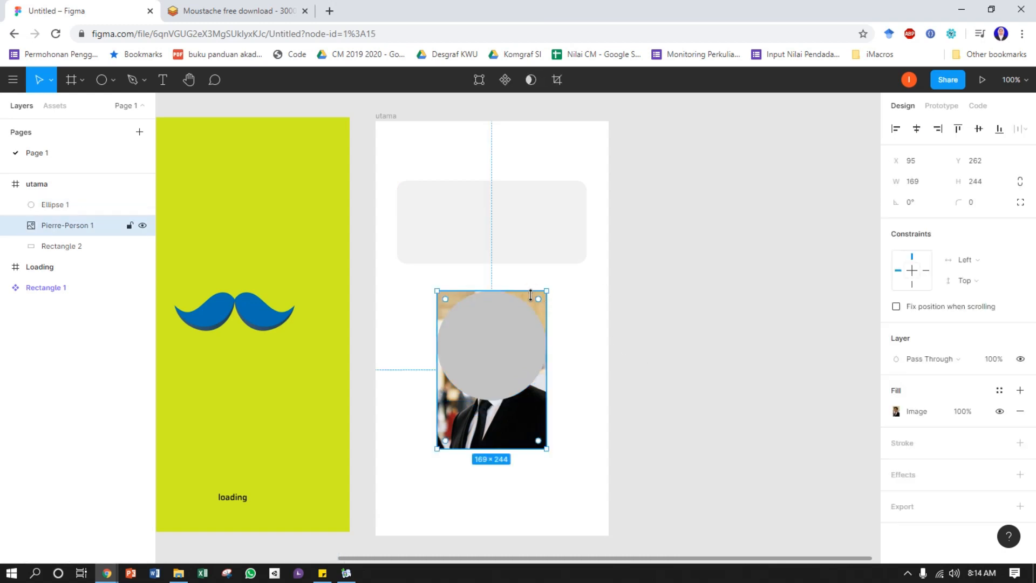
right_click(501, 423)
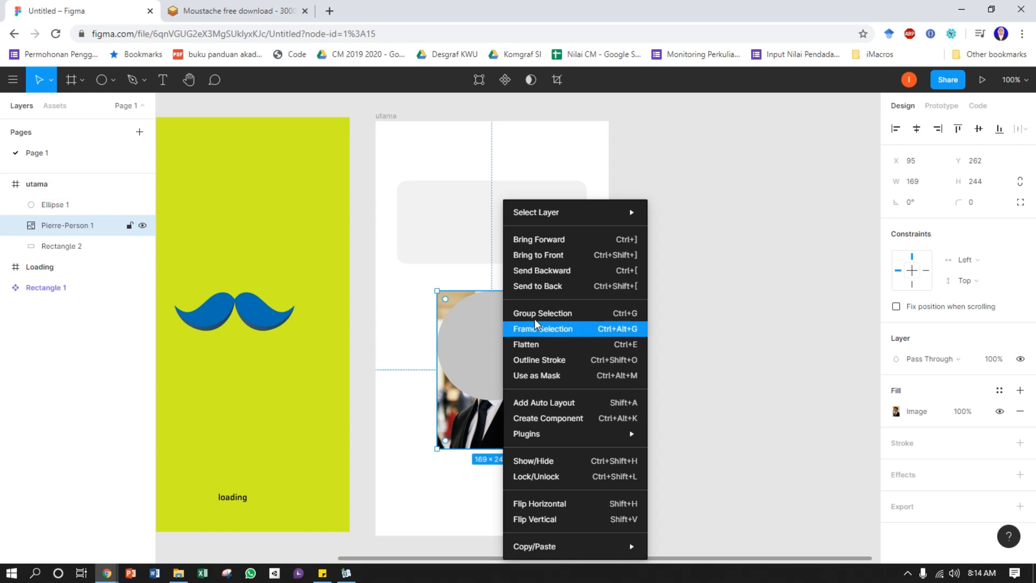
left_click(546, 256)
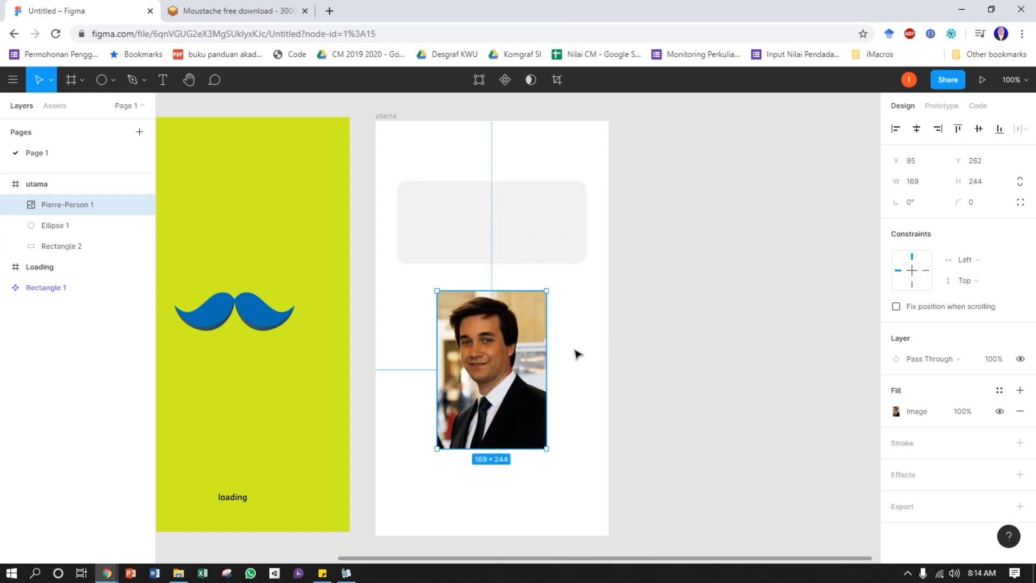
Mask the portrait photo with the circle beneath it
left_click_drag(405, 302, 462, 313)
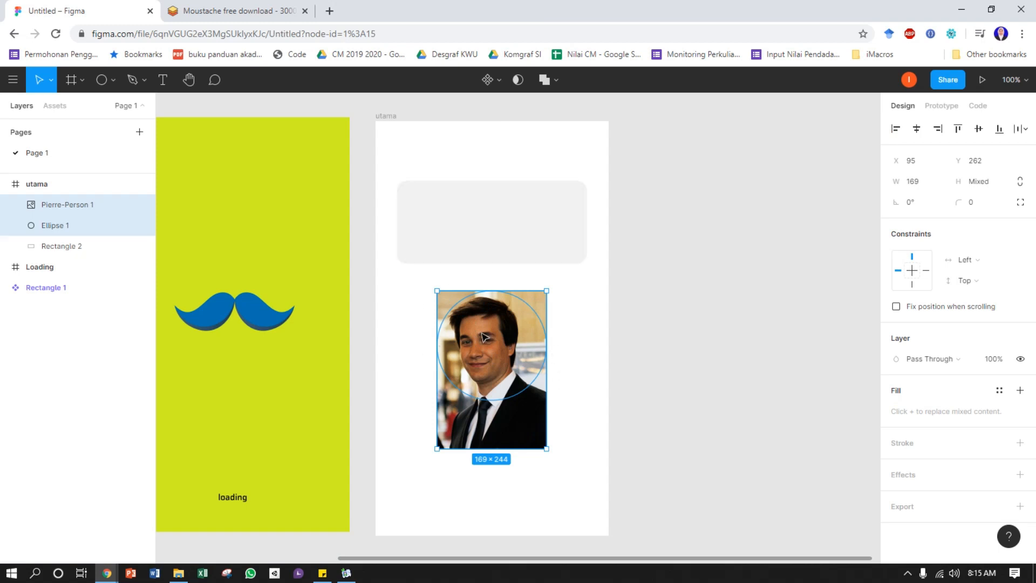
right_click(499, 331)
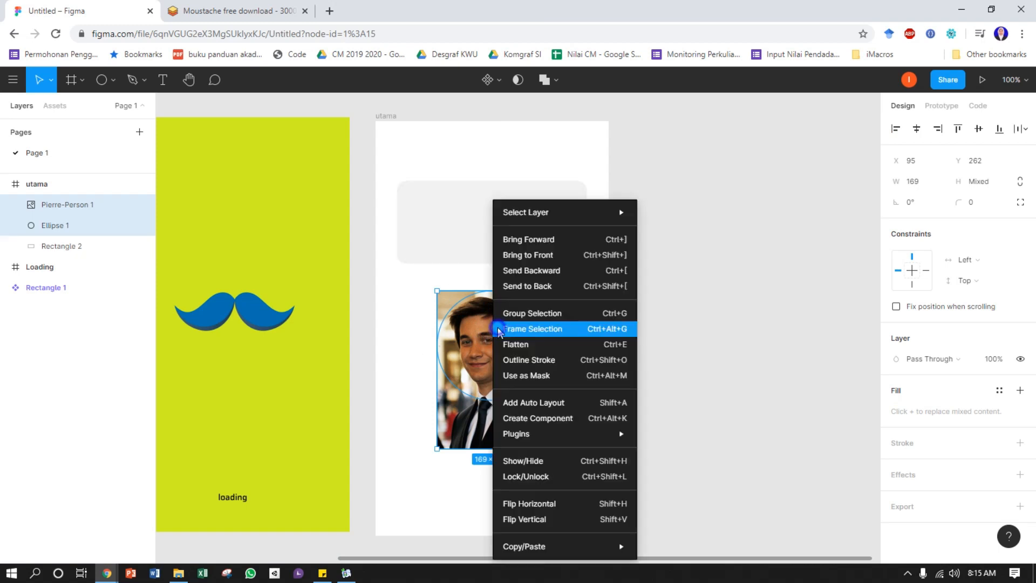
left_click(549, 376)
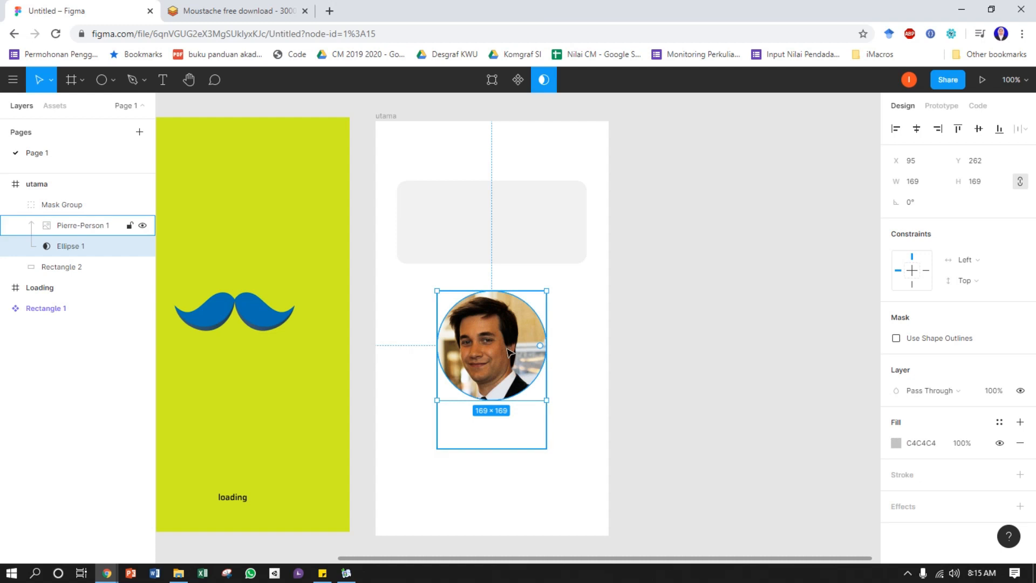
mouse_move(512, 357)
left_mouse_down()
mouse_move(508, 370)
mouse_move(501, 361)
mouse_move(517, 362)
mouse_move(492, 343)
mouse_move(513, 351)
mouse_move(524, 401)
mouse_move(500, 383)
mouse_move(502, 353)
mouse_move(518, 354)
mouse_move(486, 367)
mouse_move(503, 350)
left_mouse_up()
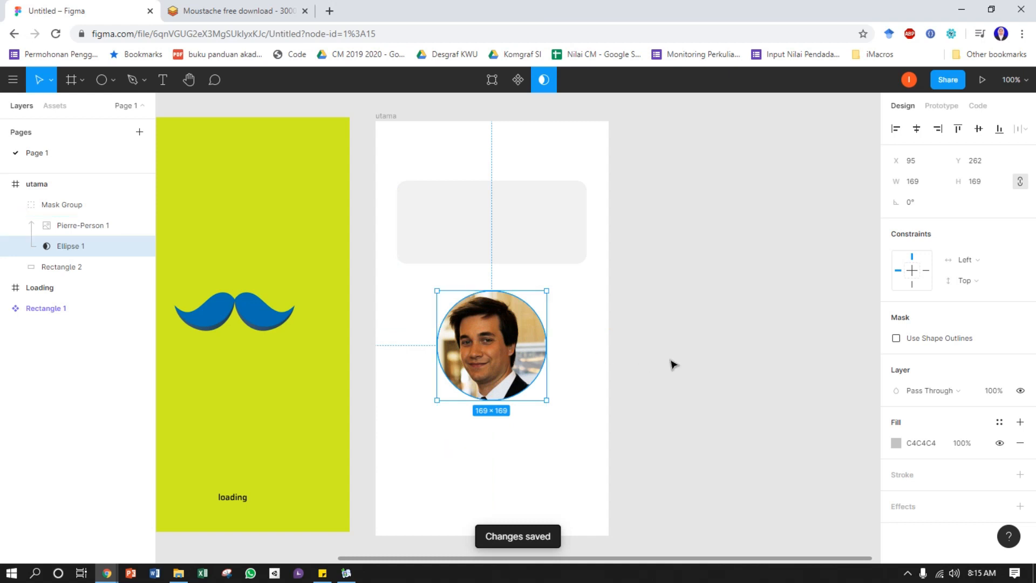
left_click(659, 331)
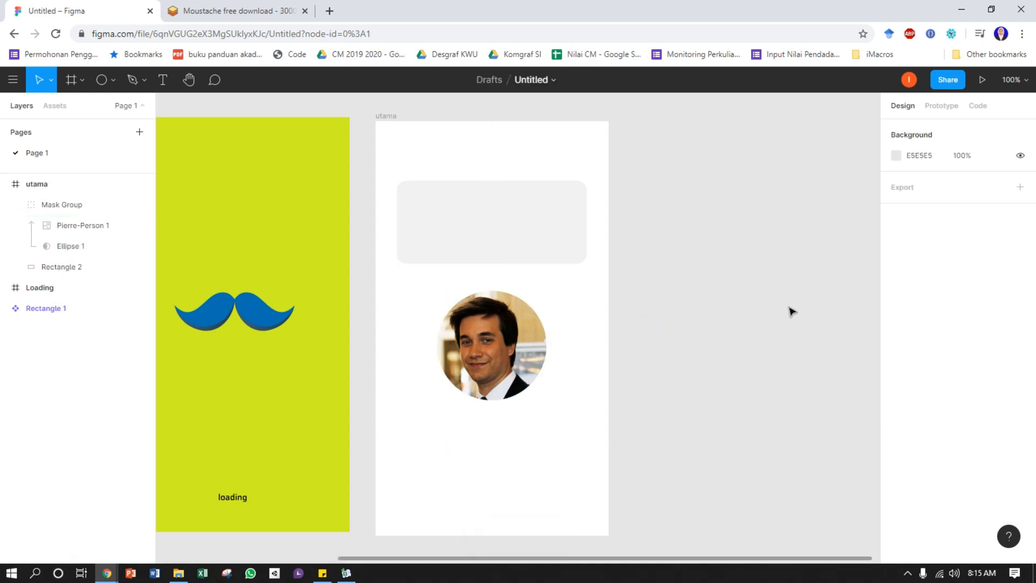
Scale the masked portrait to 118 × 118 and move it over the centre of the rounded rectangle's upper edge
left_click(513, 347)
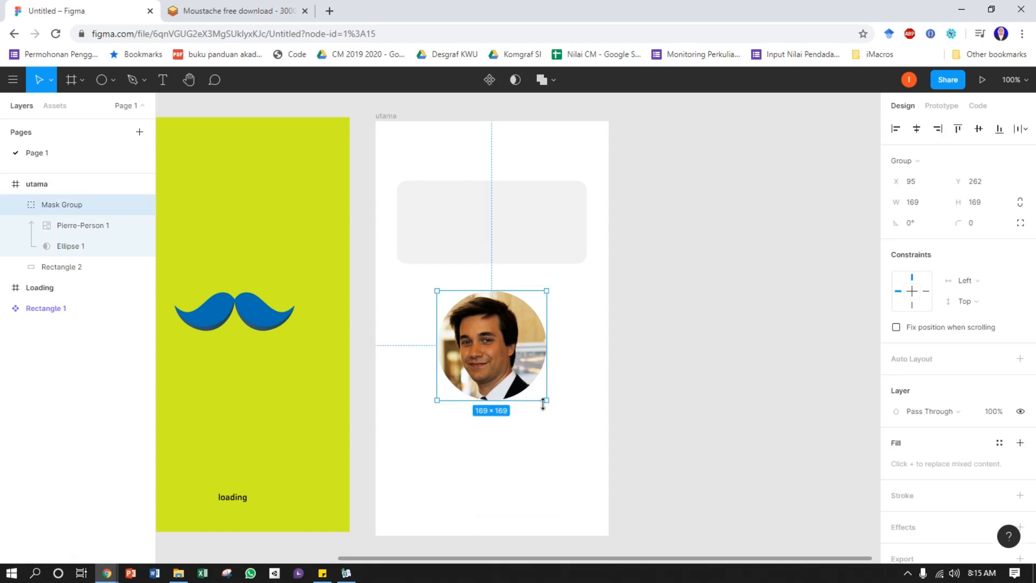
left_click_drag(546, 400, 511, 364)
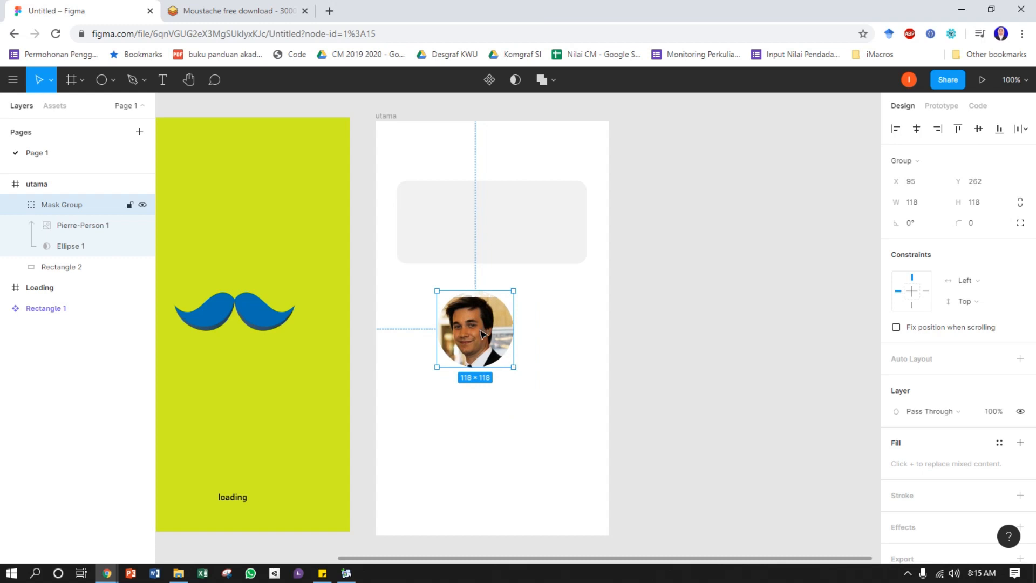
left_click_drag(483, 332, 483, 179)
left_click(703, 314)
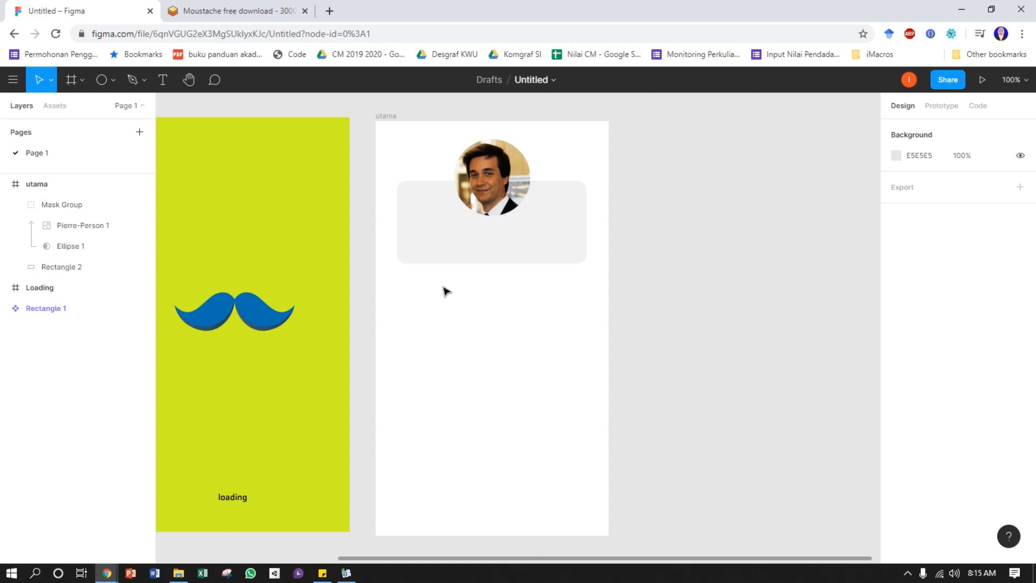
Add a text with "Hi," followed by the profile's name and "!", and place it on the rounded rectangle below the portrait
left_click(155, 77)
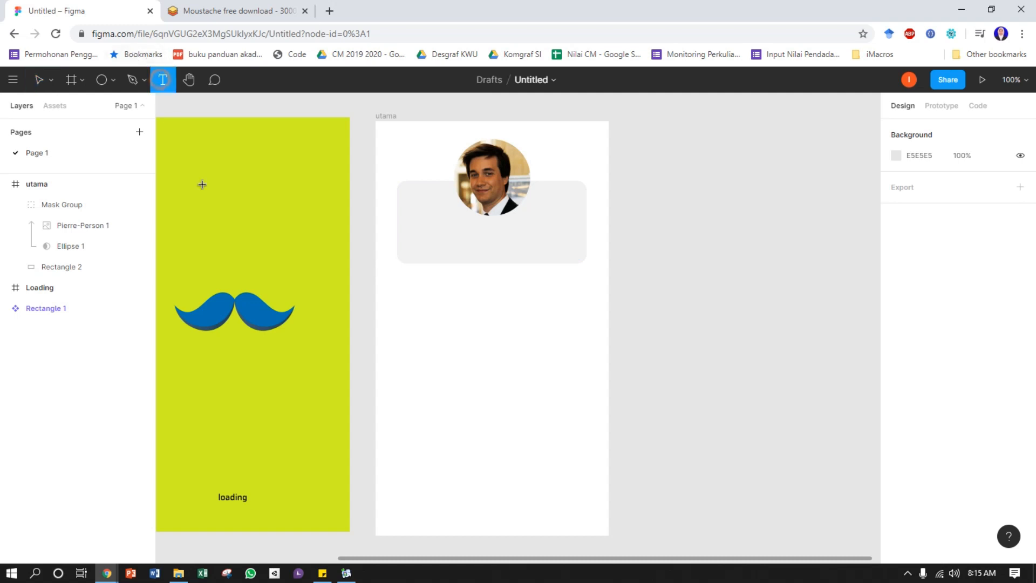
left_click(468, 347)
type("Hi, Ju")
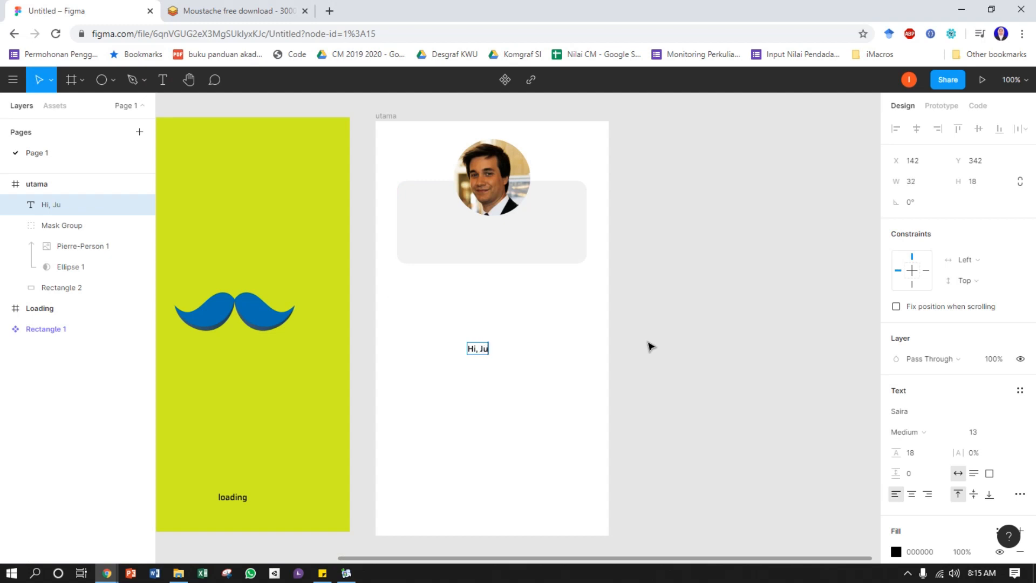
type("kie !")
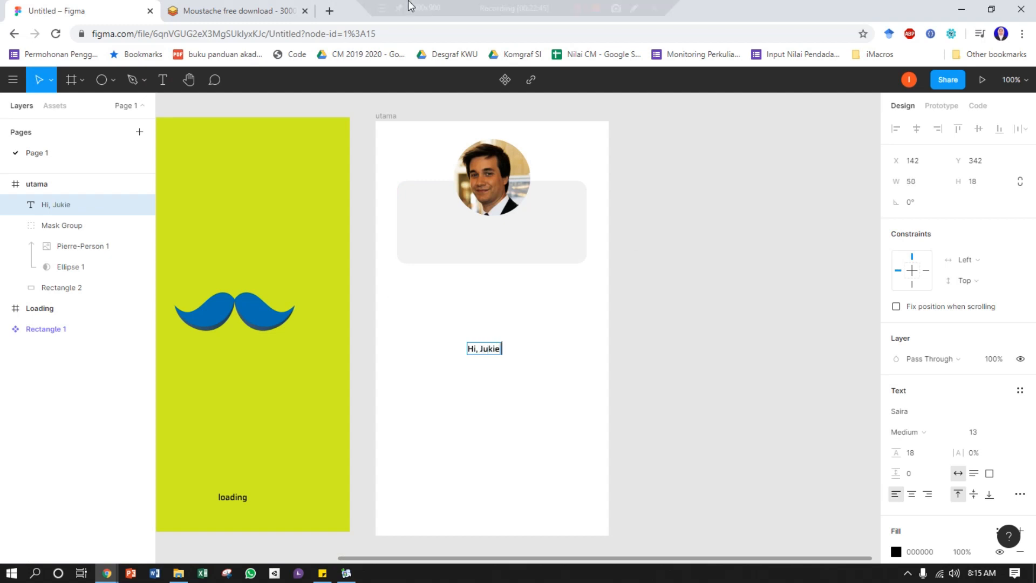
left_click(663, 345)
left_click(485, 347)
left_click_drag(485, 348, 463, 238)
Set the greeting text's font size to 24 and centre it under the portrait at X 128, Y 174
scroll(990, 413, "down", 2)
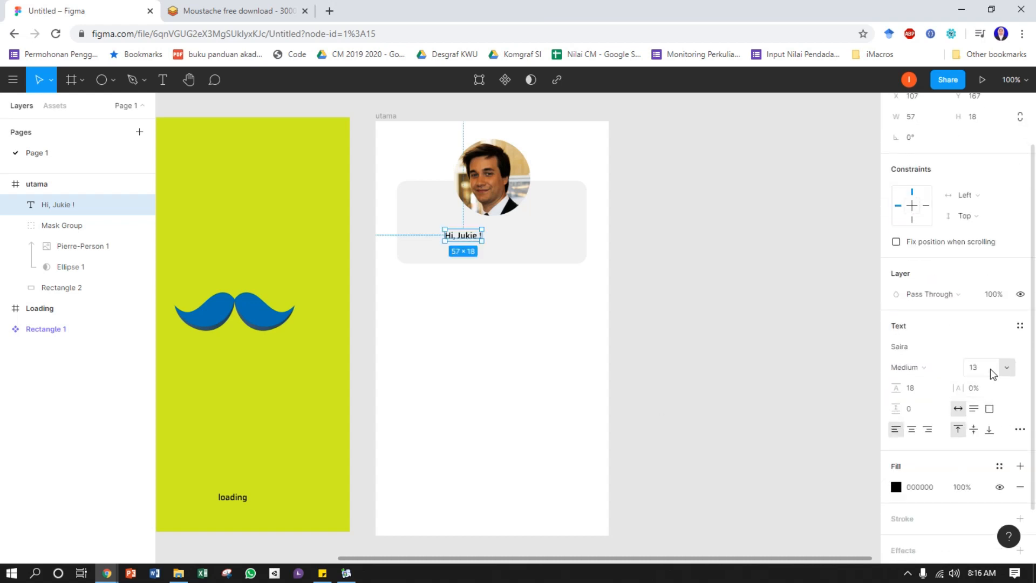
left_click(1007, 368)
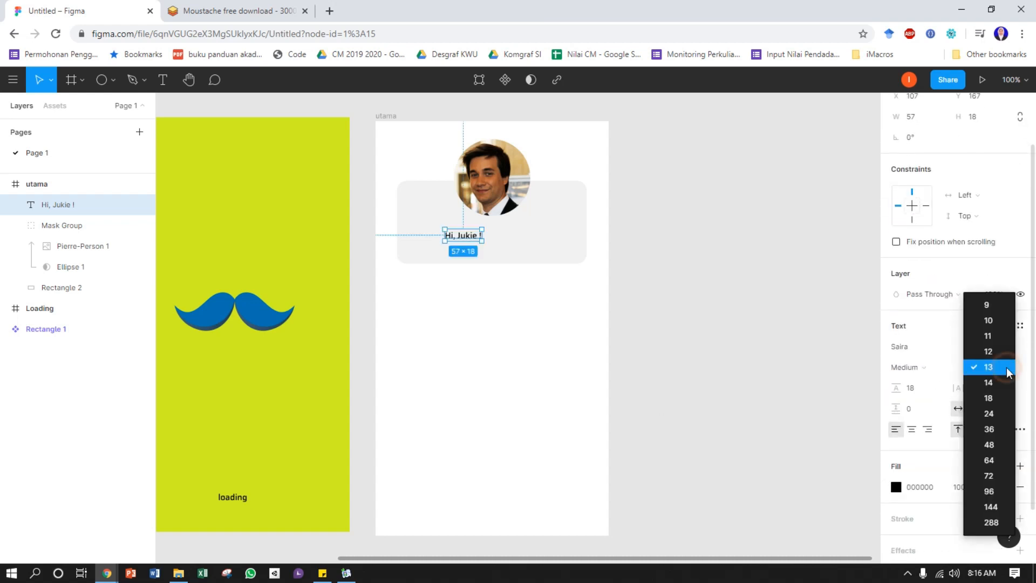
left_click(997, 414)
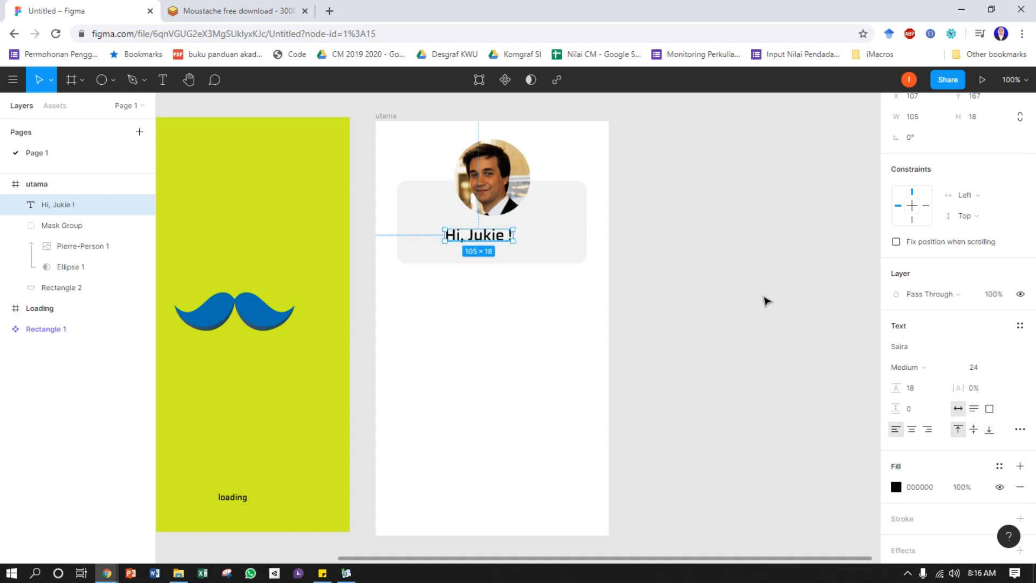
left_click_drag(499, 238, 509, 240)
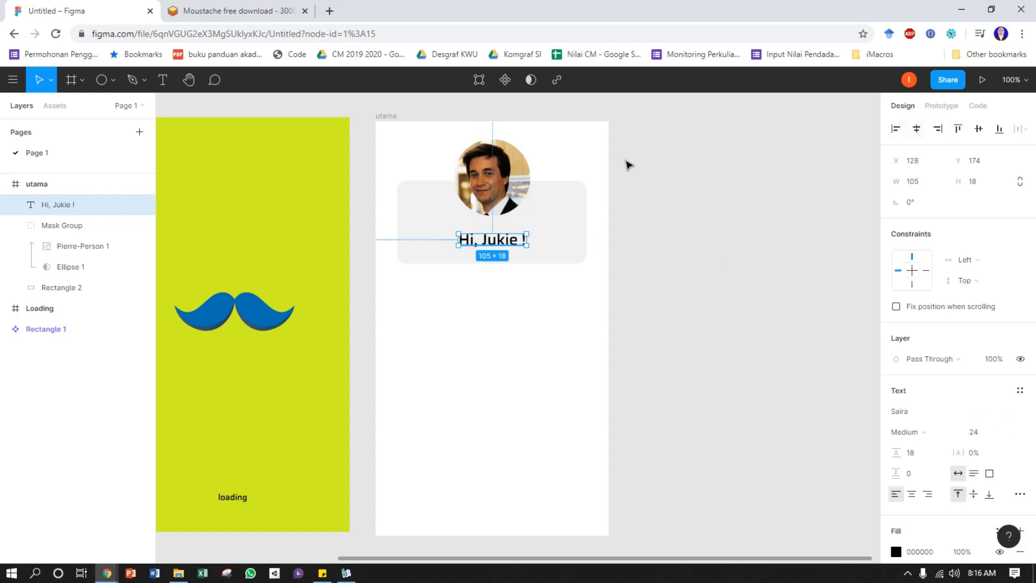
Move the greeting text slightly higher on the rounded card, closer to the portrait
left_click(531, 173)
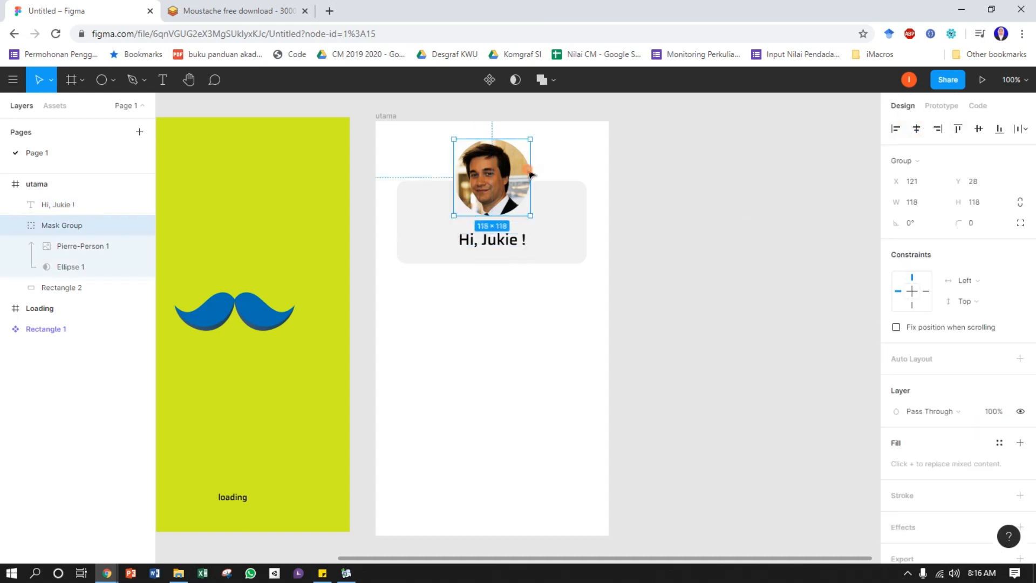
left_click(695, 251)
left_click_drag(484, 246, 484, 241)
left_click(734, 310)
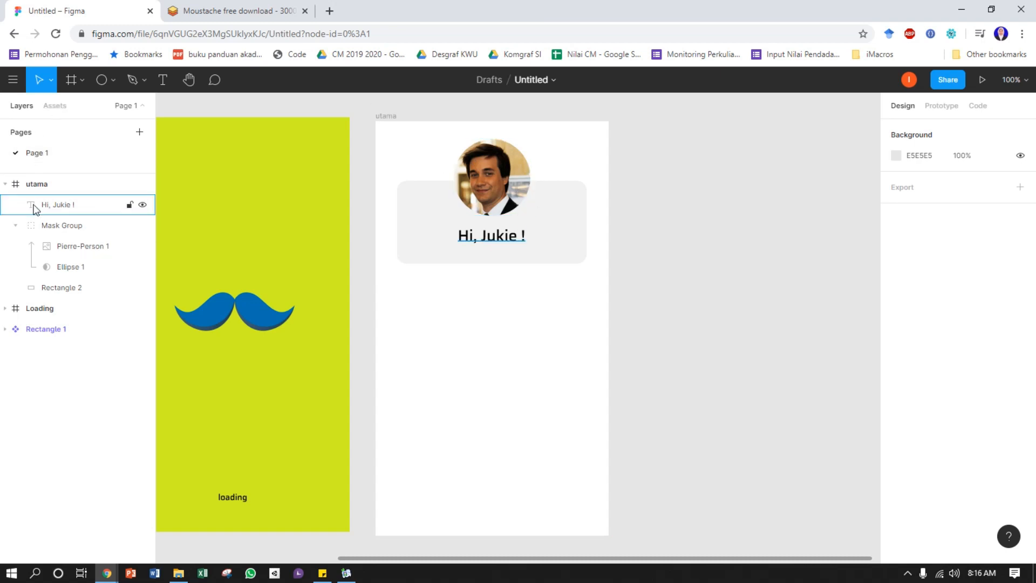
Group the greeting text, masked portrait and rounded rectangle on the utama frame
left_click_drag(419, 142, 564, 258)
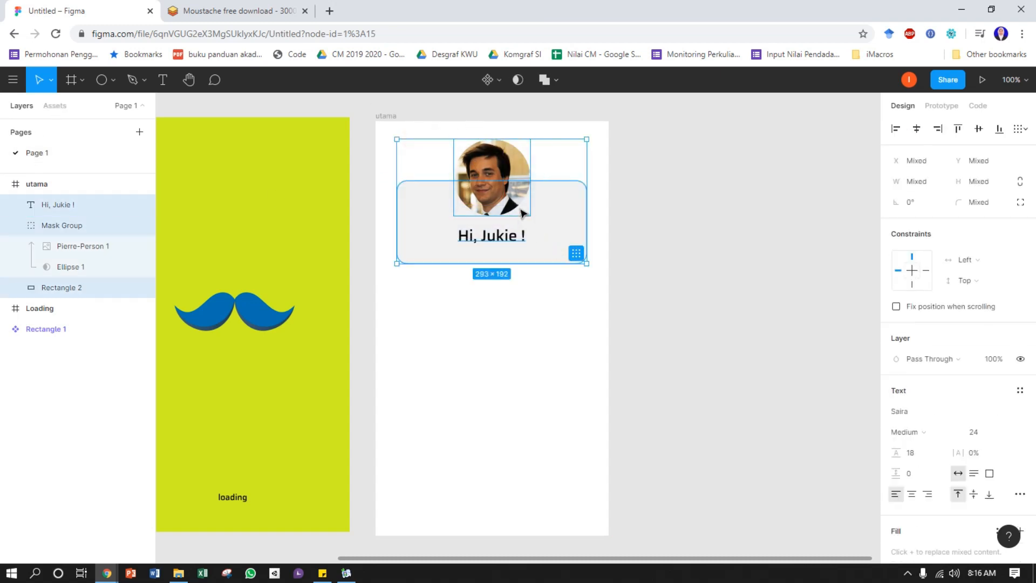
right_click(517, 211)
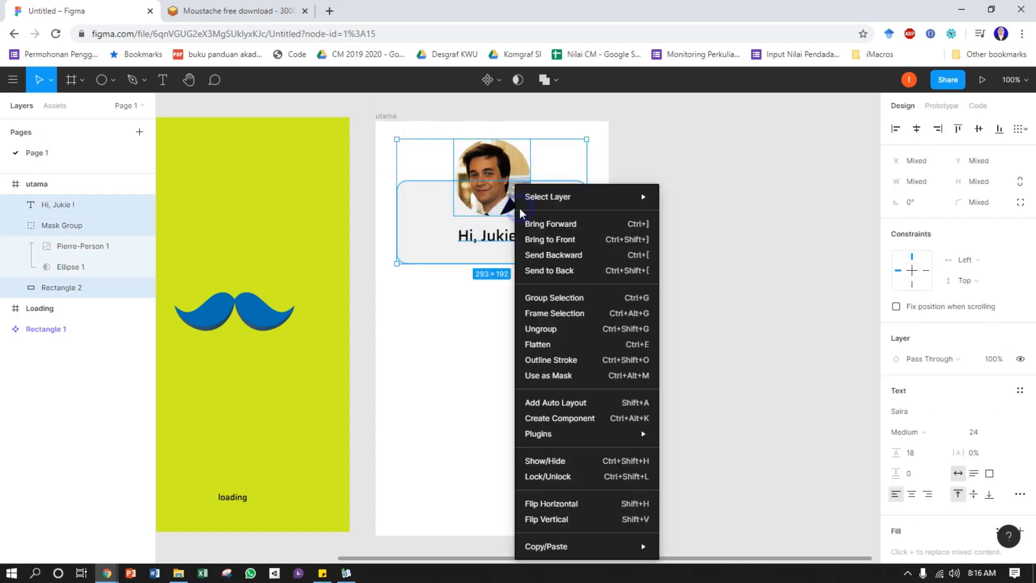
left_click(583, 297)
left_click(674, 258)
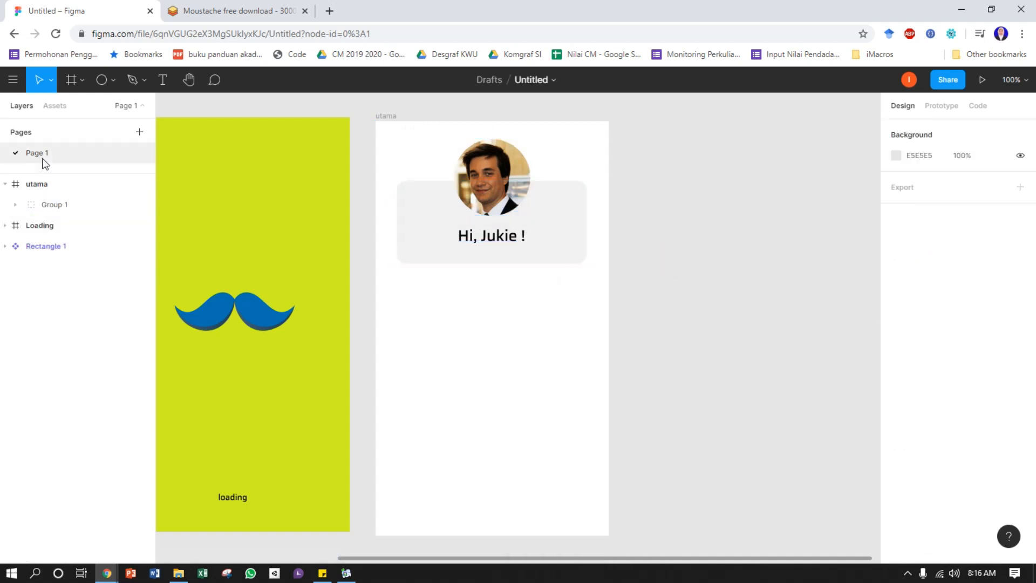
left_click(38, 184)
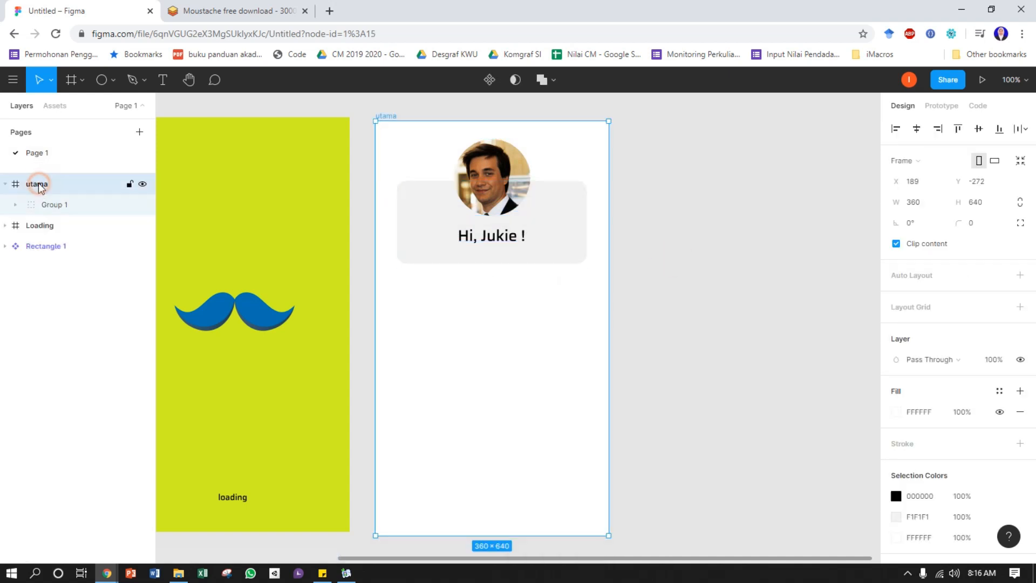
left_click(693, 202)
Draw a rectangle about 100 × 30 below the grouped card in the utama frame
left_click(112, 79)
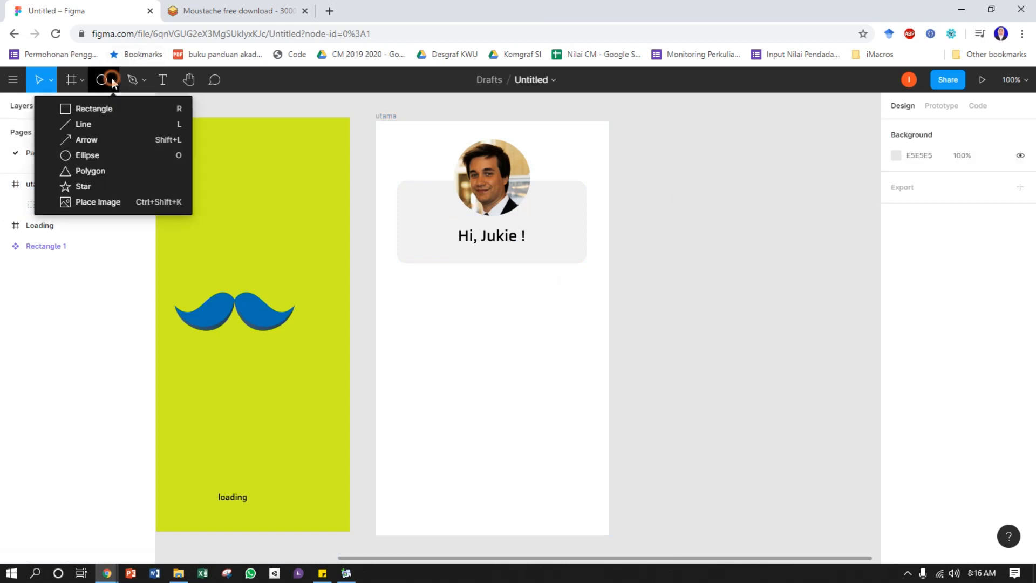
left_click(104, 108)
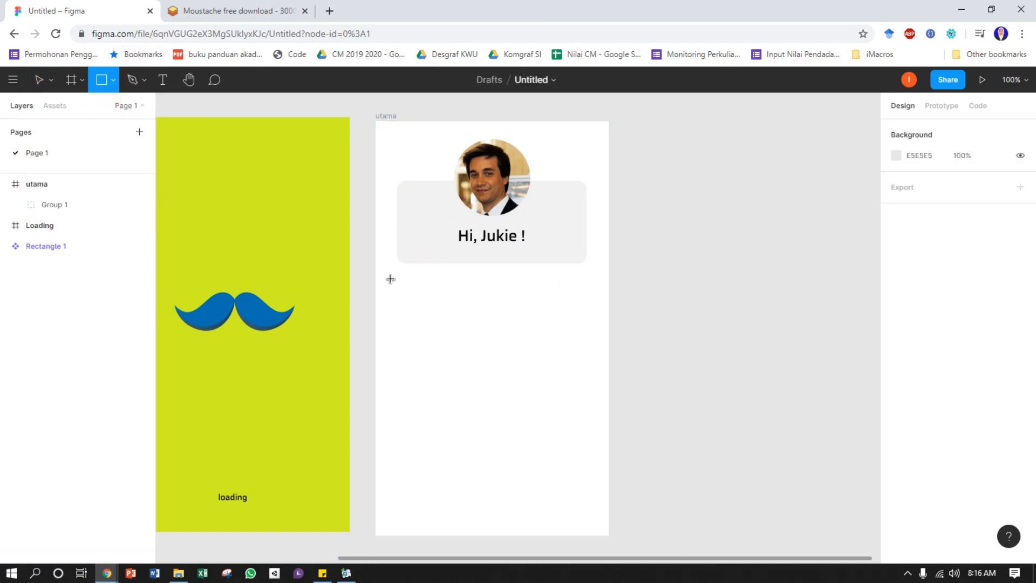
left_click_drag(389, 279, 456, 298)
Set the small rectangle's corner radius to 8 and align it with the card's left edge at X 33, Y 244
left_click(979, 203)
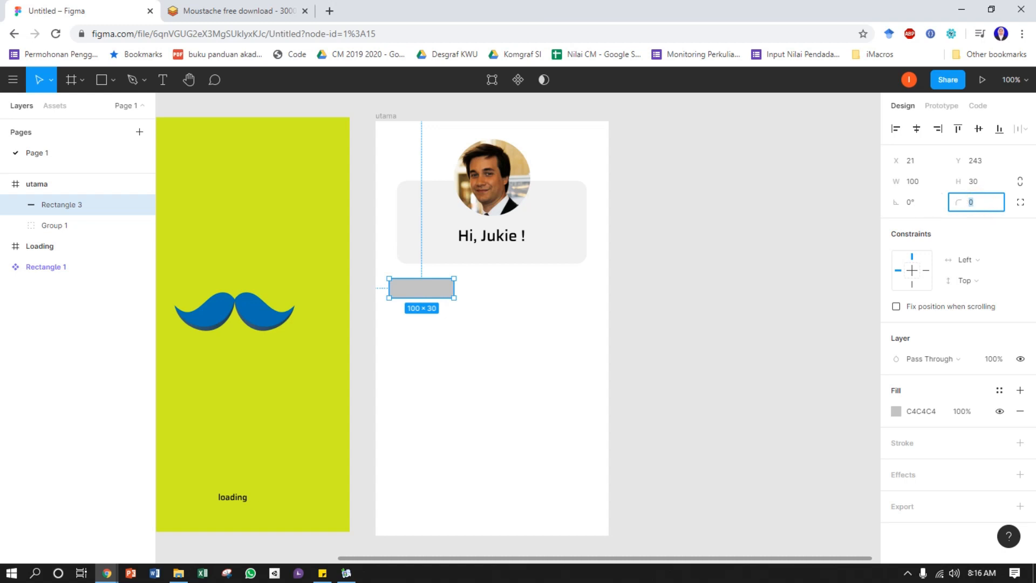
type("8")
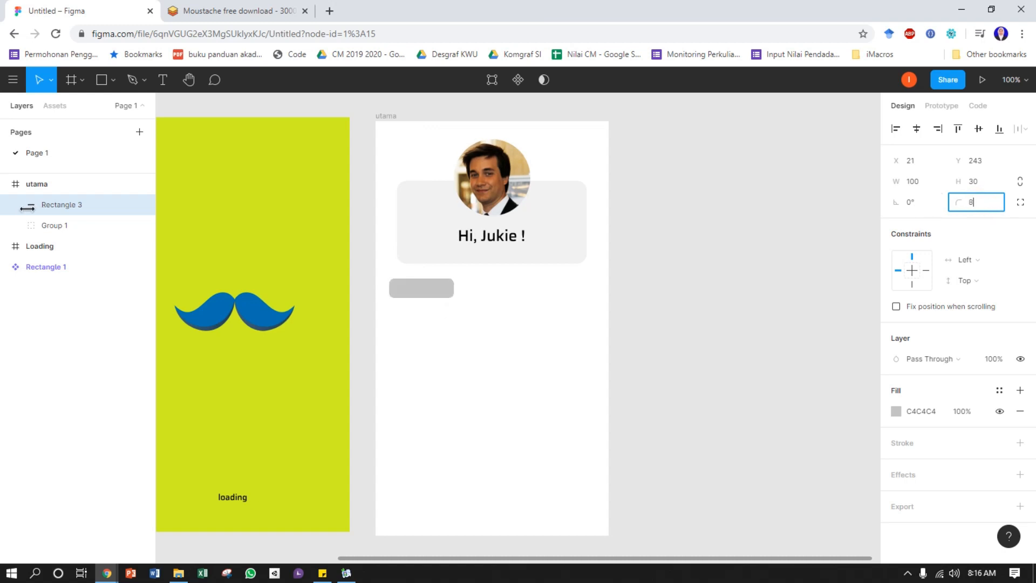
left_click(719, 259)
left_click_drag(426, 294, 436, 294)
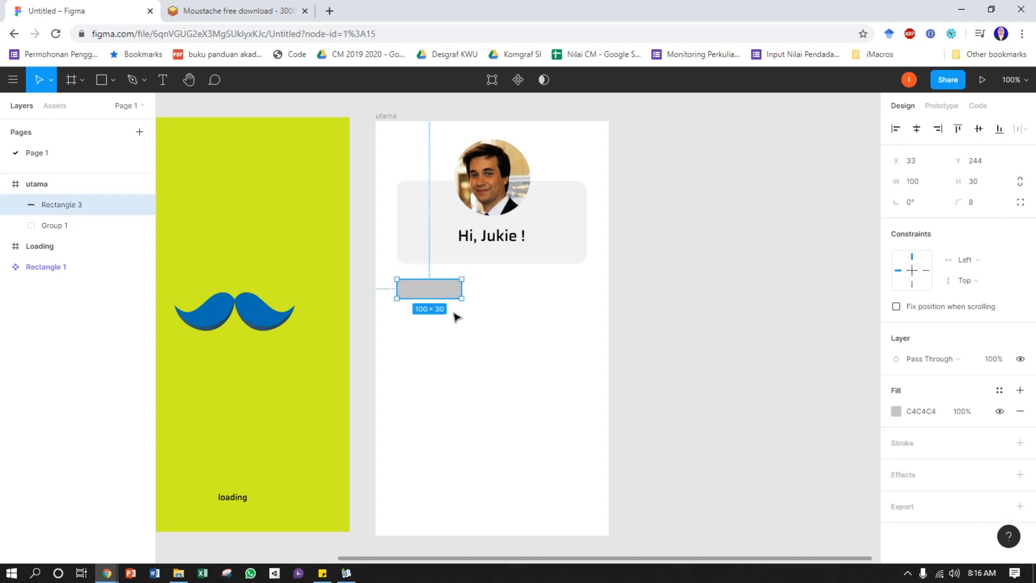
Add the text "Tagar" in the empty area beside and below the small rounded rectangle
left_click(163, 81)
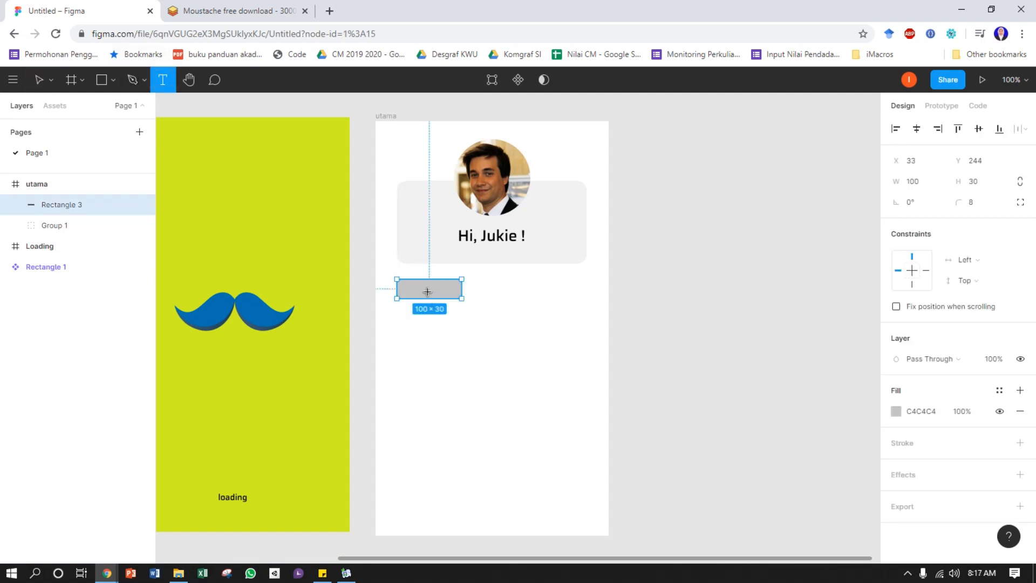
left_click(501, 306)
type("Tagar")
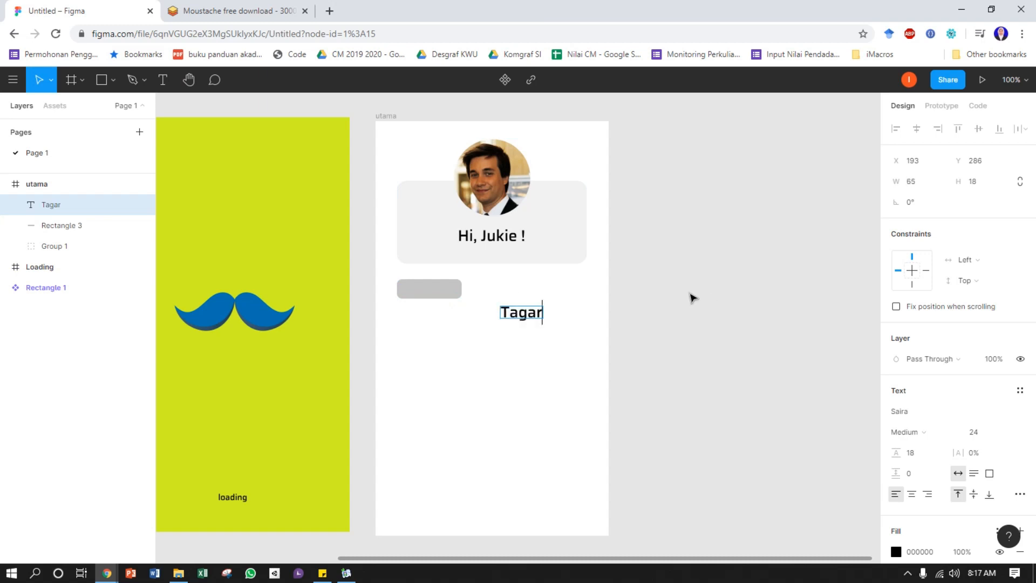
left_click(677, 323)
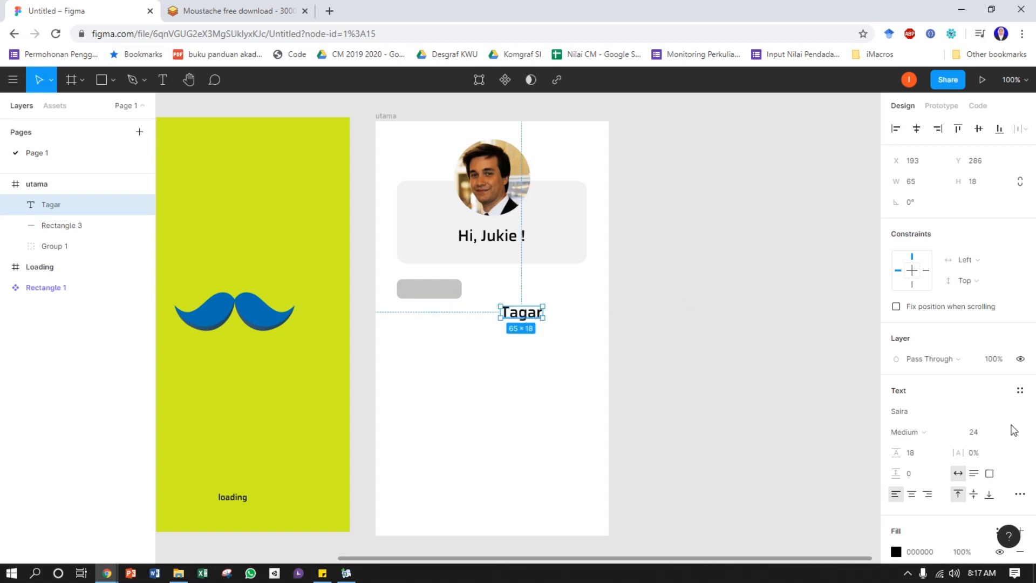
Set the "Tagar" text's font size to 12 and centre it on the small rounded rectangle
left_click(1002, 434)
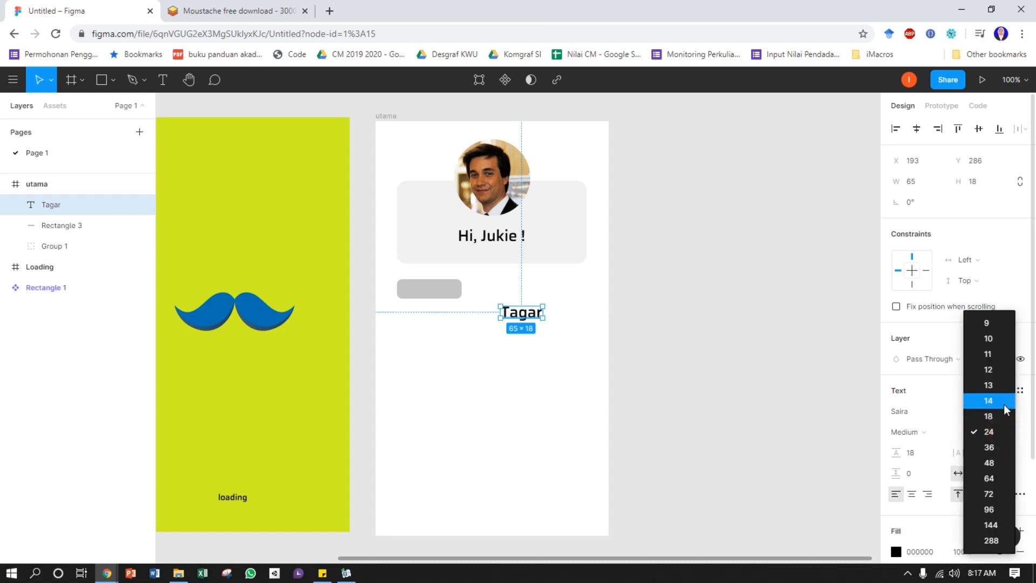
left_click(1000, 378)
left_click(731, 336)
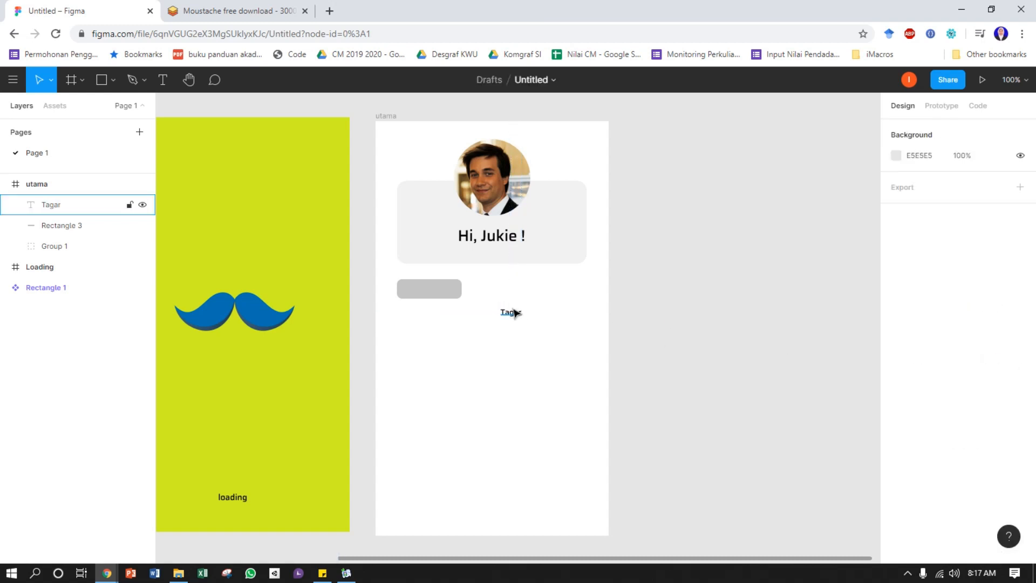
left_click_drag(510, 313, 432, 293)
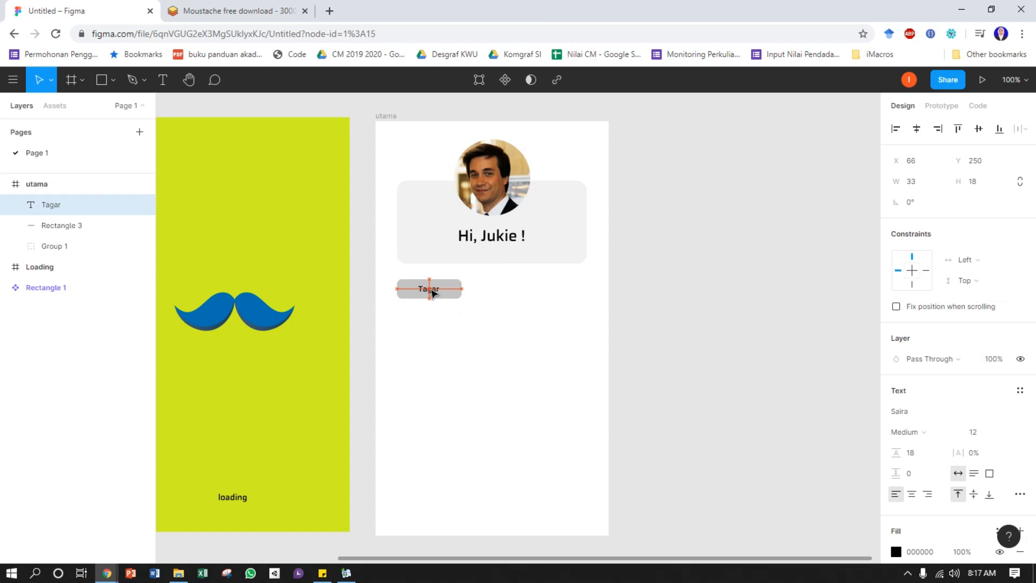
left_click(711, 310)
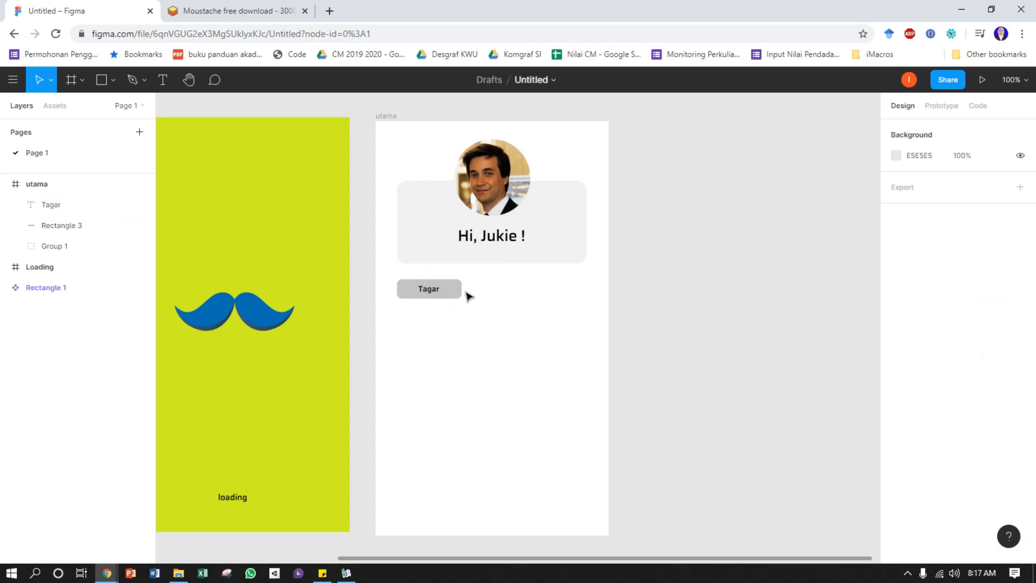
Change the fill of the rectangle behind "Tagar" to the green B2E742
left_click(459, 294)
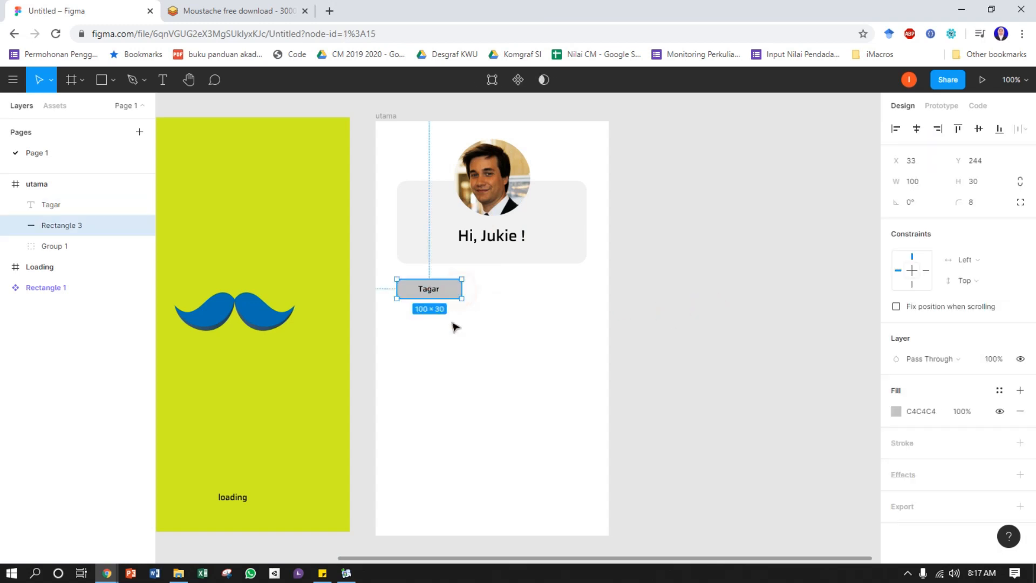
left_click(896, 411)
left_click(793, 411)
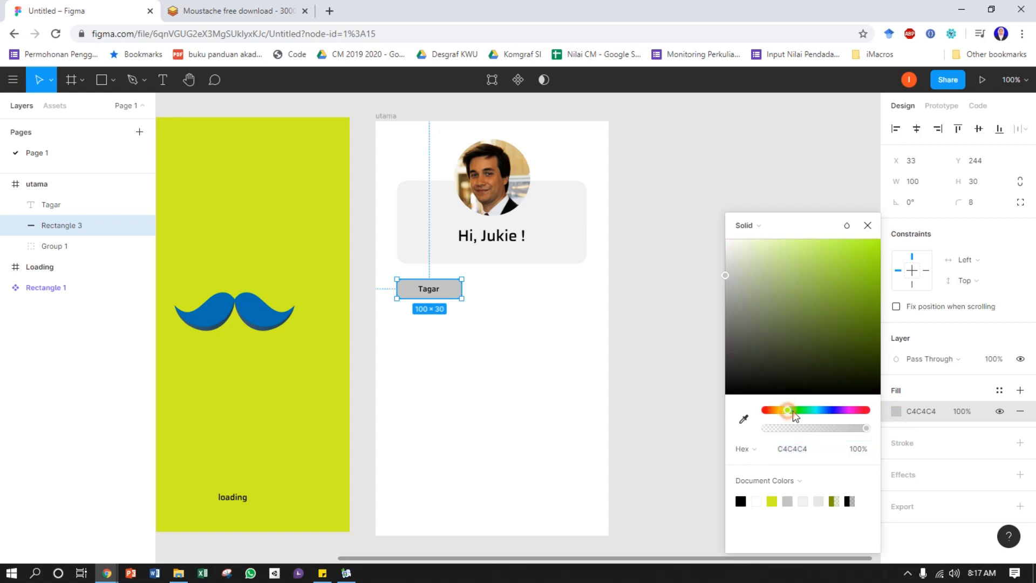
left_click_drag(820, 304, 836, 254)
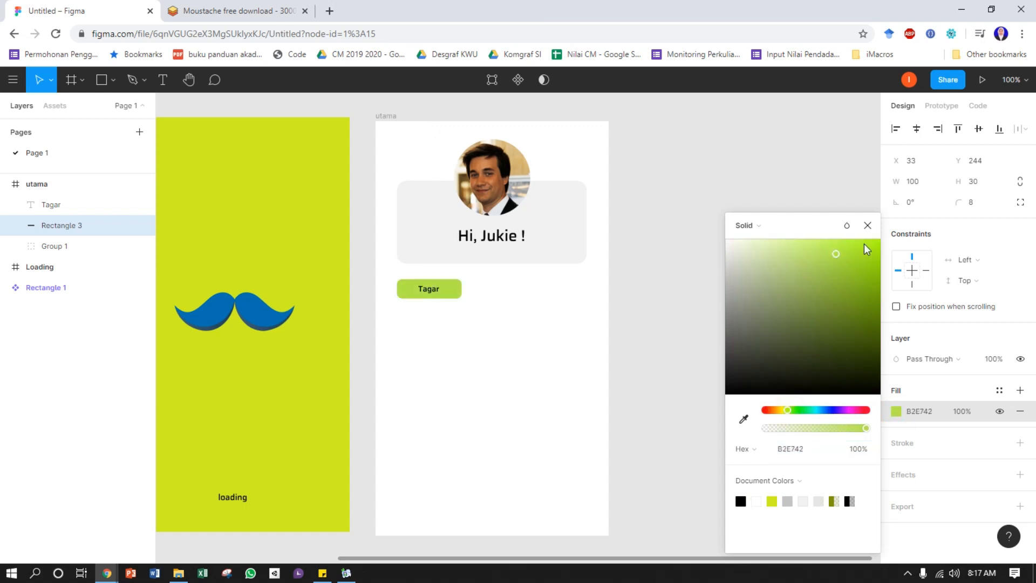
left_click(867, 225)
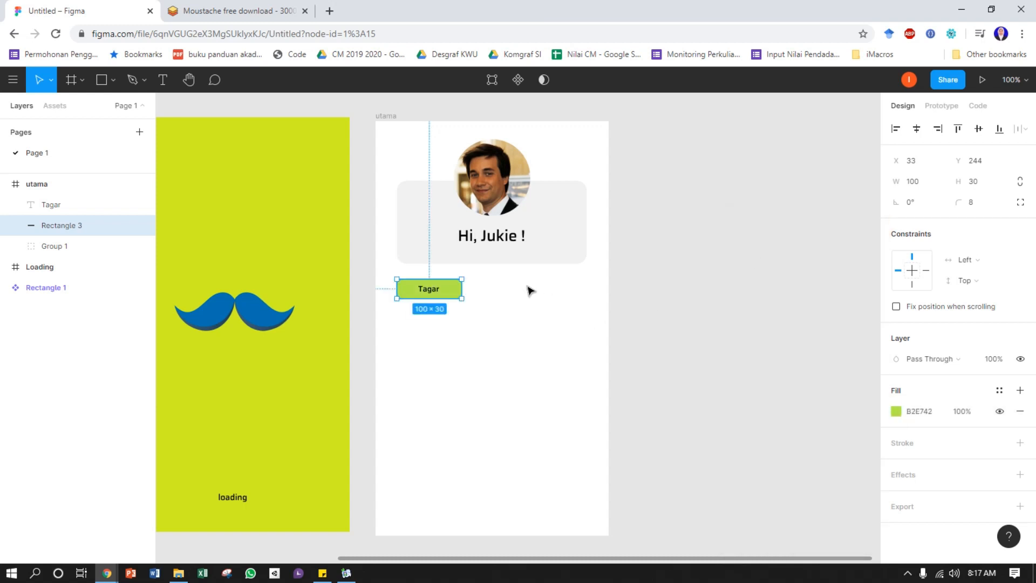
left_click(484, 308)
Change the "Tagar" text's fill colour to the dark grey 66625F
left_click(428, 288)
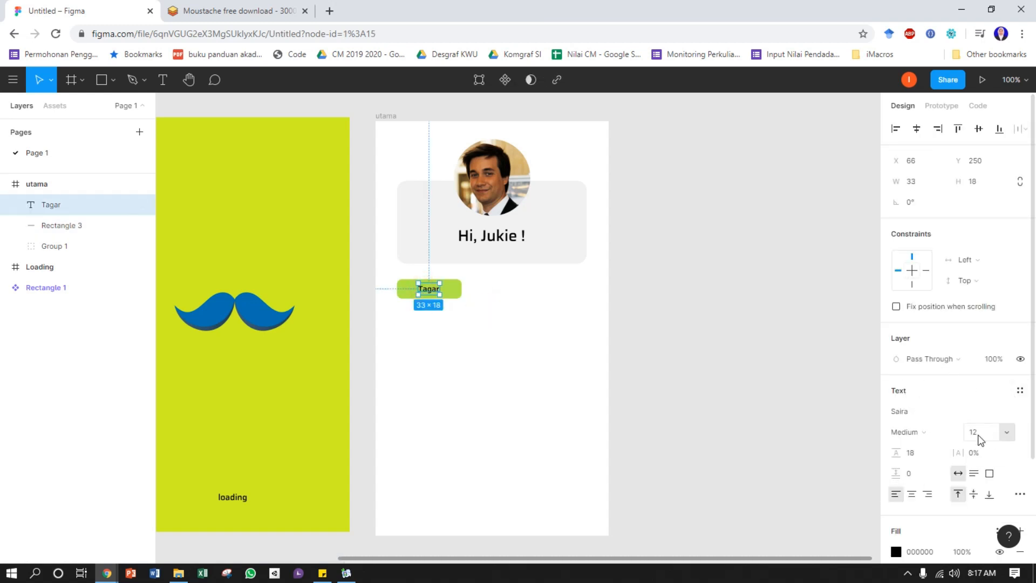
scroll(939, 443, "down", 3)
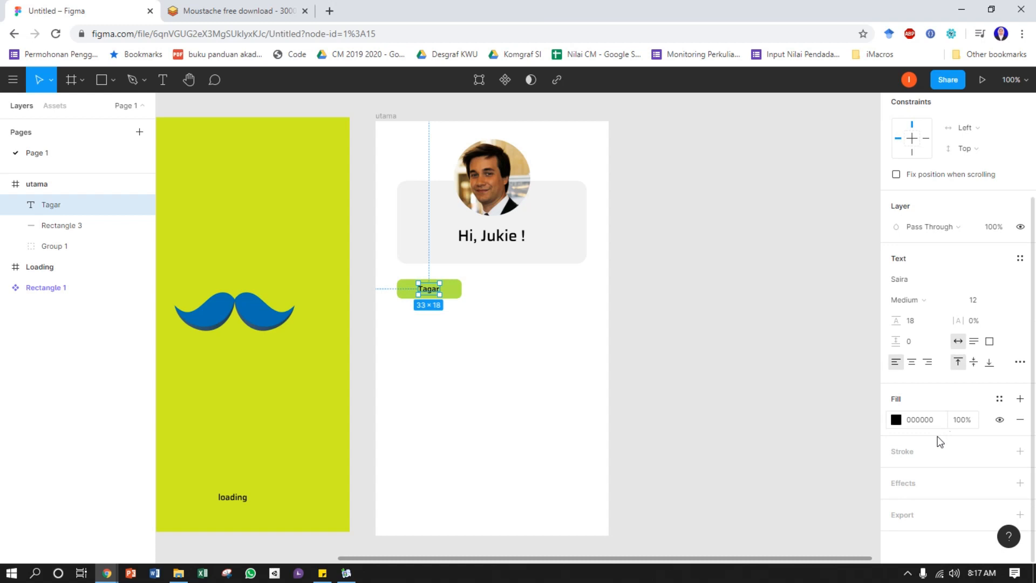
left_click(896, 419)
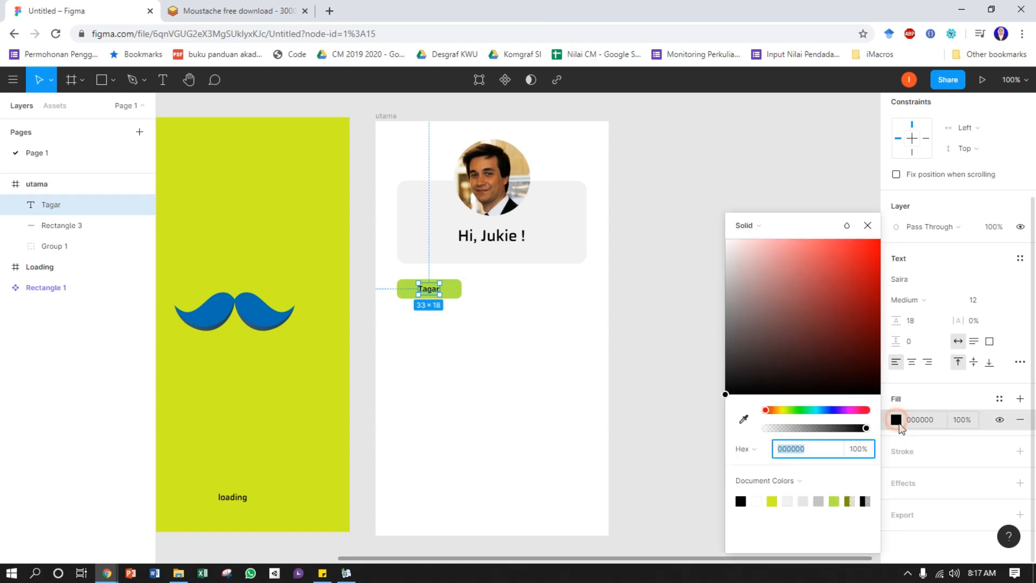
left_click(771, 410)
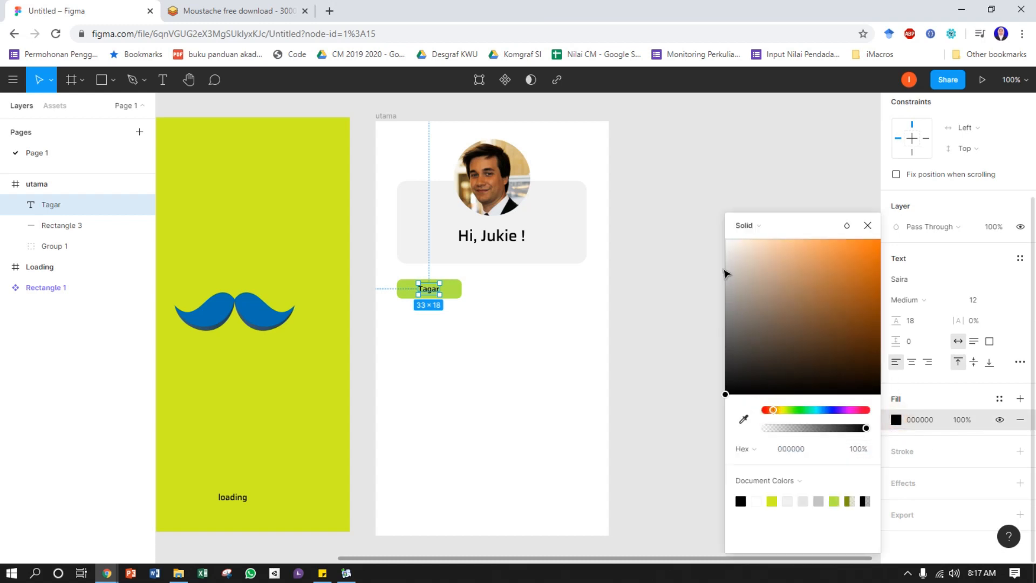
mouse_move(727, 272)
left_mouse_down()
mouse_move(801, 244)
mouse_move(737, 336)
left_mouse_up()
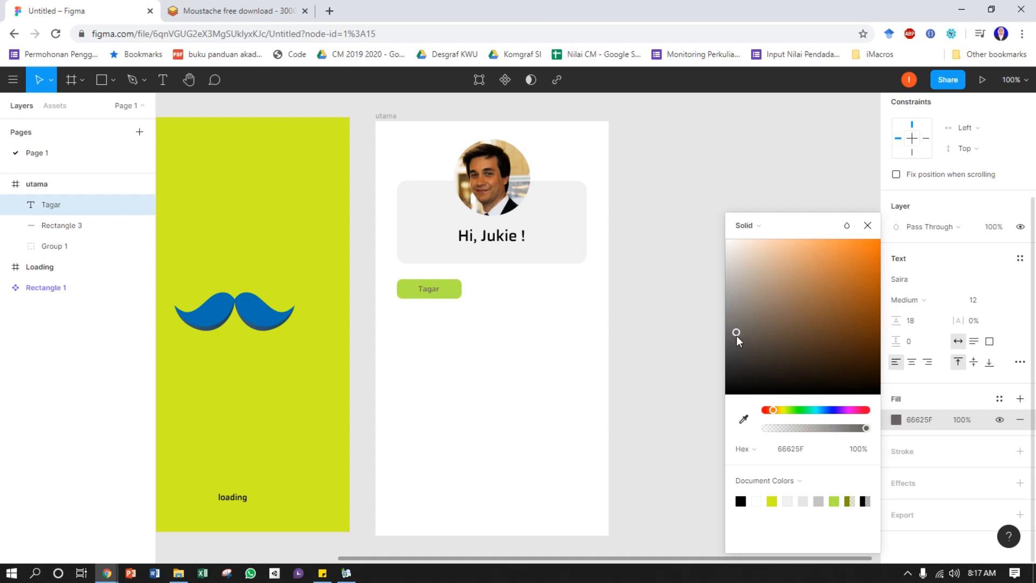
left_click(870, 228)
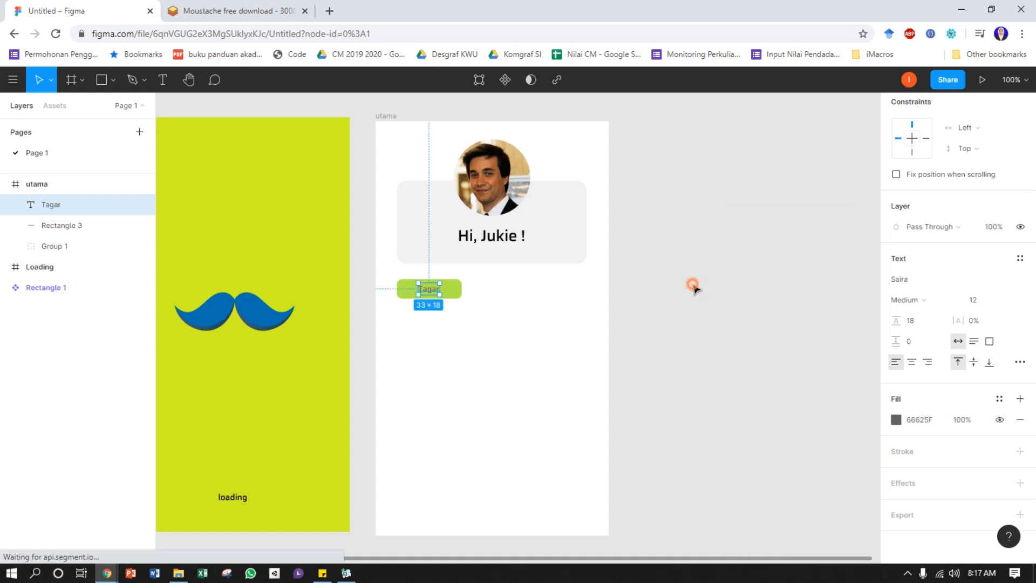
left_click(692, 288)
Duplicate the green rectangle with its "Tagar" label twice to the right, forming an evenly spaced row of three
left_click_drag(483, 319, 424, 300)
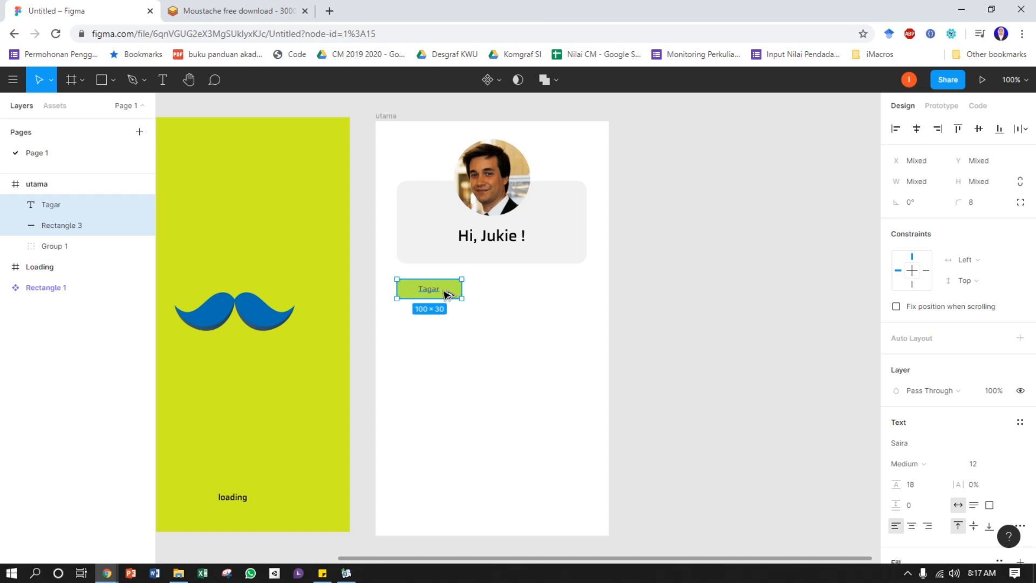
left_click_drag(446, 294, 588, 290)
left_click(647, 303)
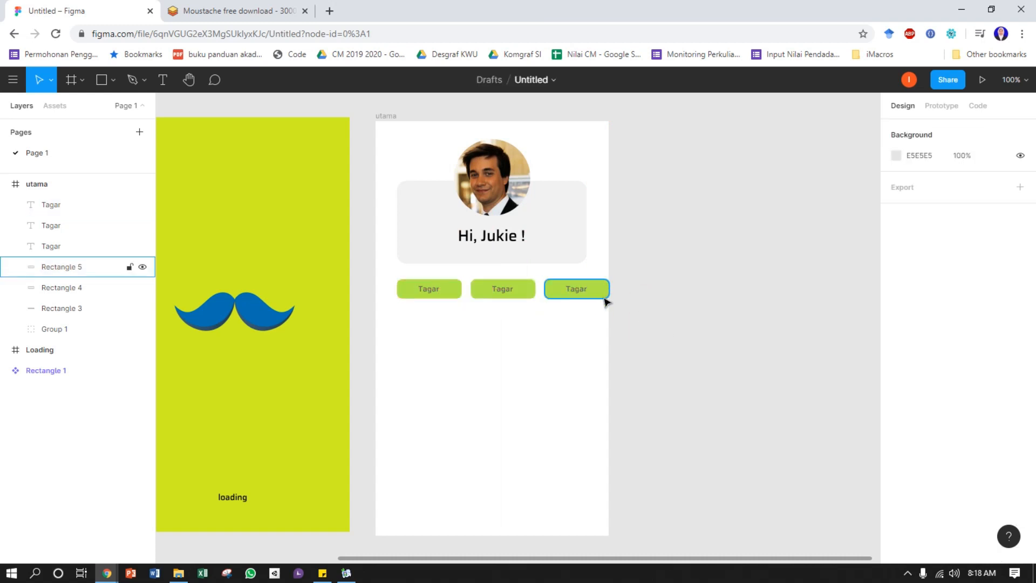
Widen the third green rectangle so it extends past the right edge of the utama frame
left_click(603, 292)
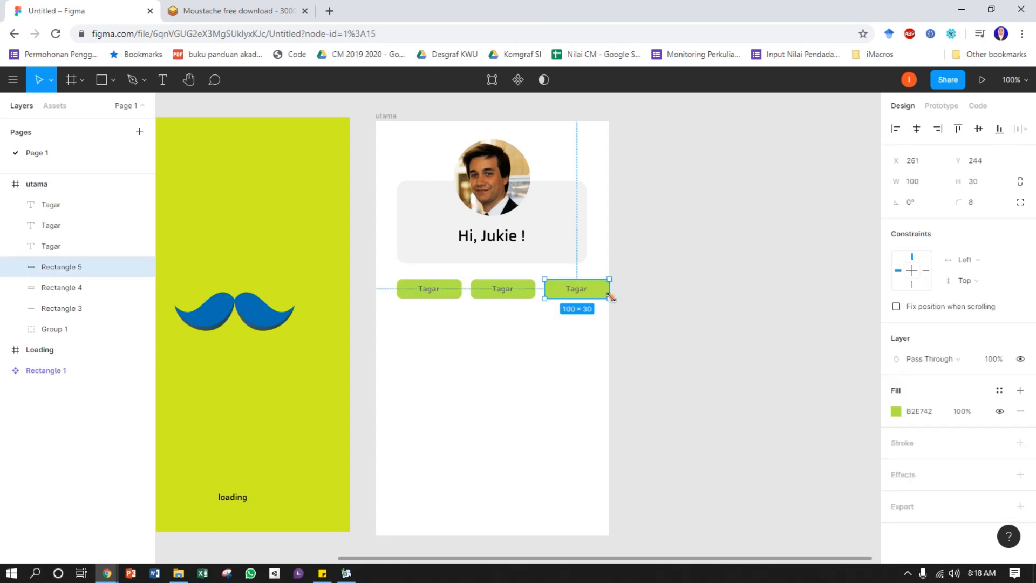
left_click_drag(611, 295, 621, 298)
left_click(684, 310)
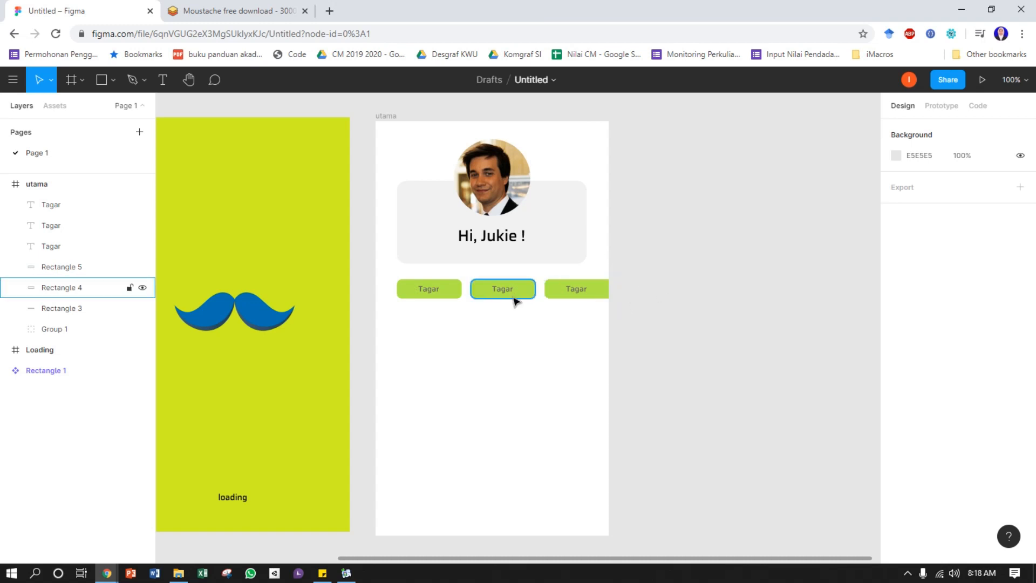
Change the middle button's label to "Kota lama" and centre it on its green rectangle
left_click(500, 289)
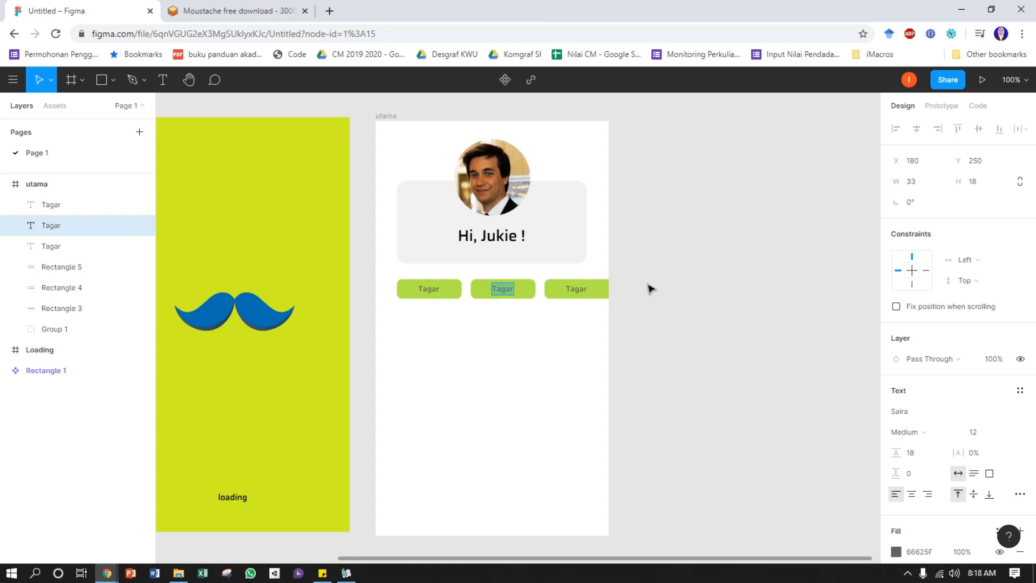
type("KOt")
type("ma")
key("Escape")
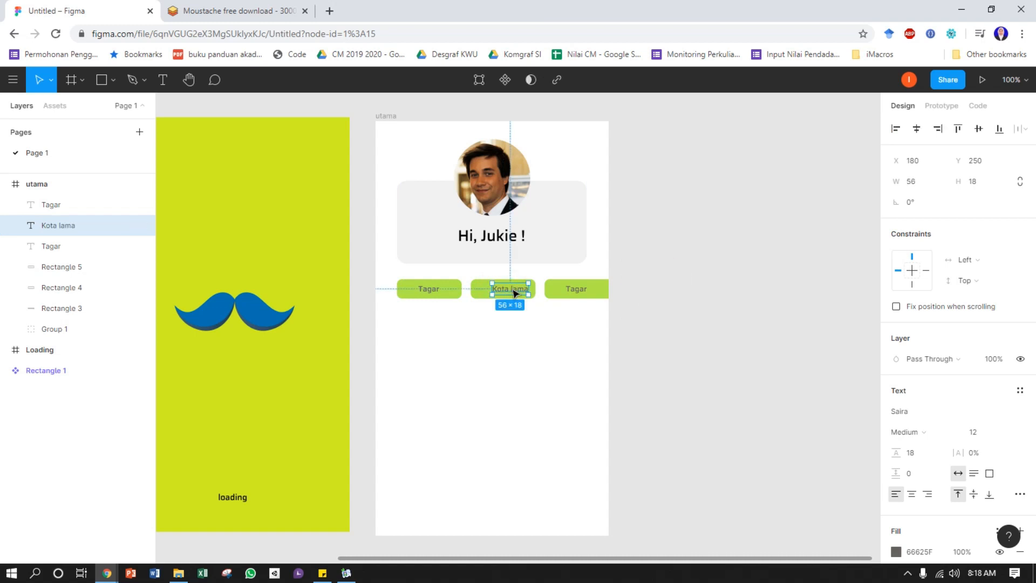
mouse_move(515, 292)
left_mouse_down()
mouse_move(475, 286)
mouse_move(507, 293)
left_mouse_up()
left_click(739, 216)
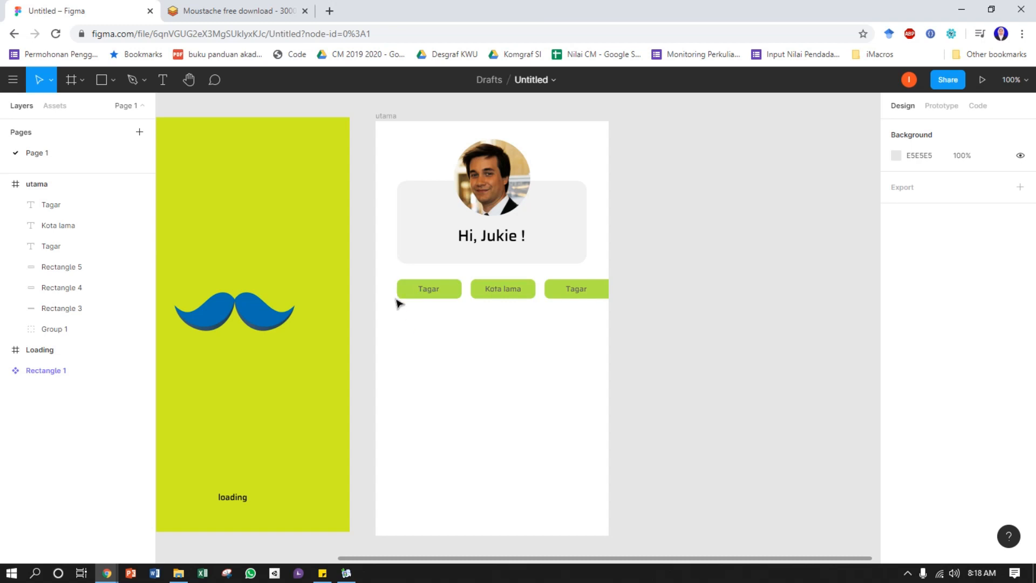
Change the fill of the middle "Kota lama" button rectangle to orange E7AF42
left_click(533, 281)
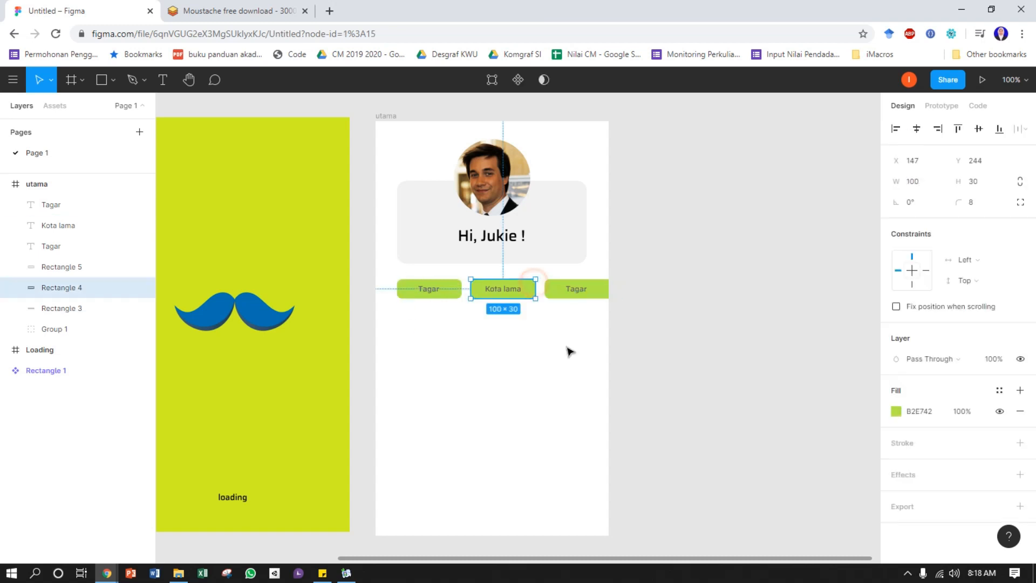
left_click(896, 412)
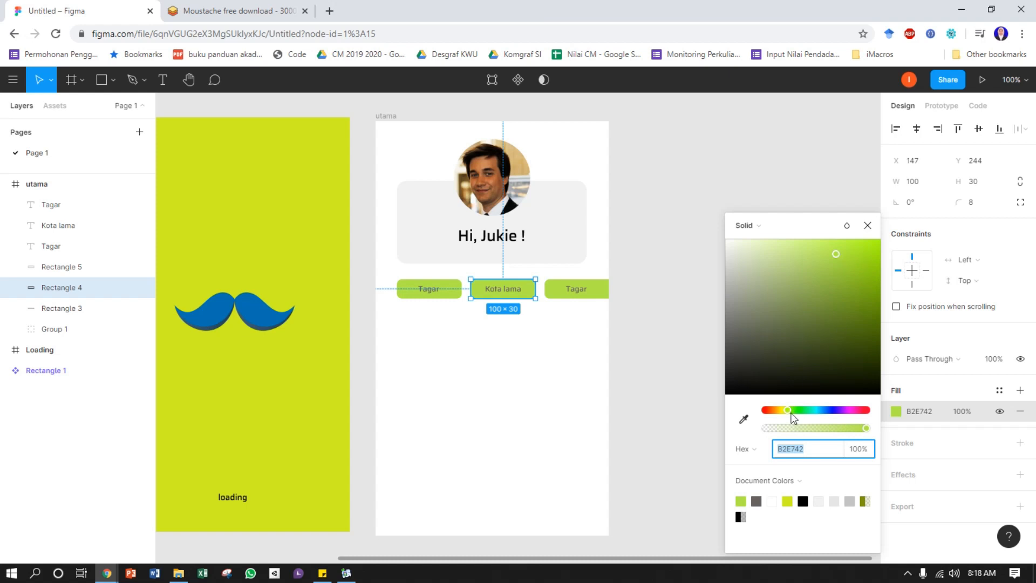
mouse_move(789, 410)
left_mouse_down()
mouse_move(821, 412)
mouse_move(776, 411)
left_mouse_up()
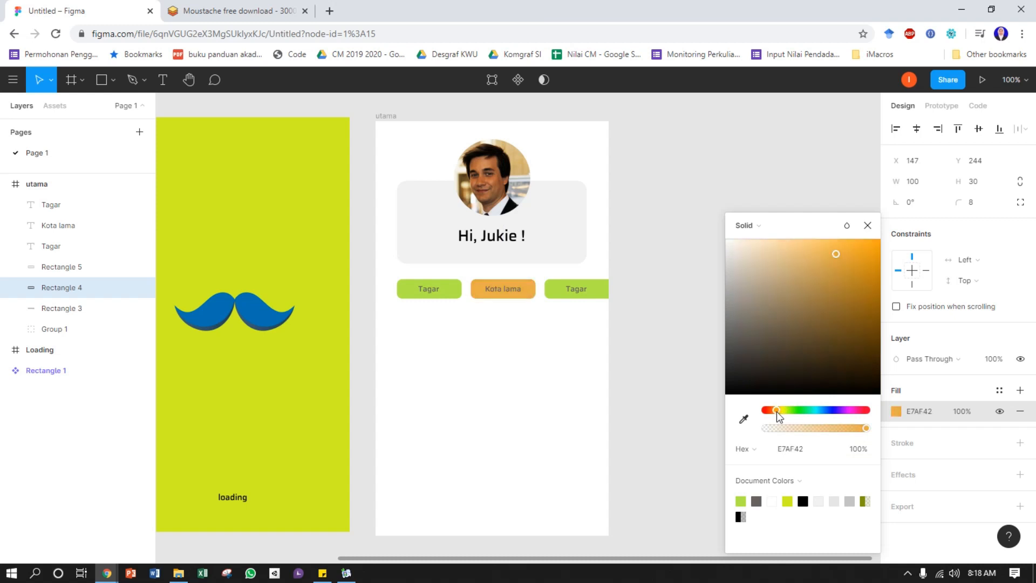
Change the fill of the third button's rectangle to turquoise 42E7C9
left_click(599, 289)
left_click(896, 411)
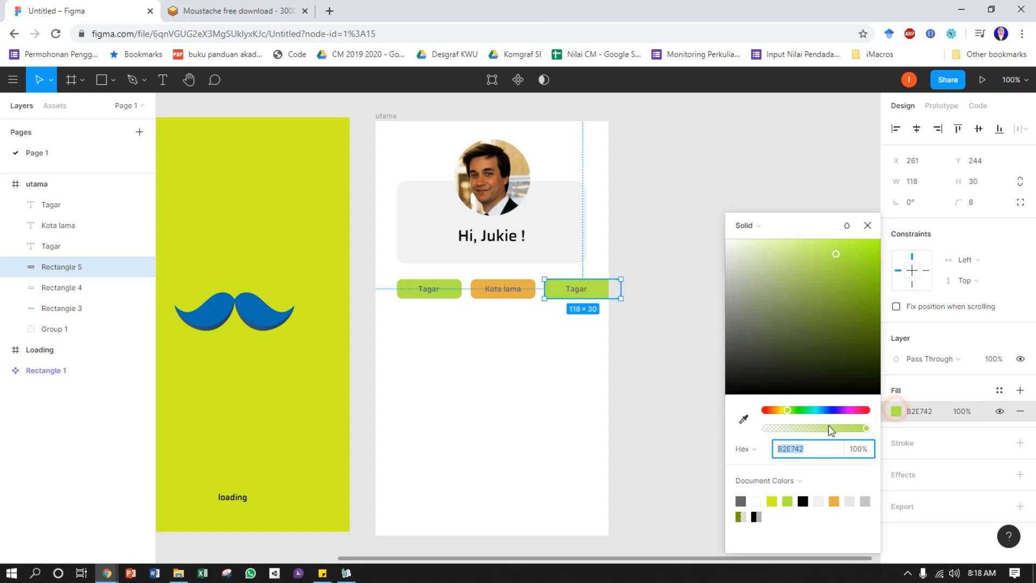
left_click_drag(786, 411, 814, 414)
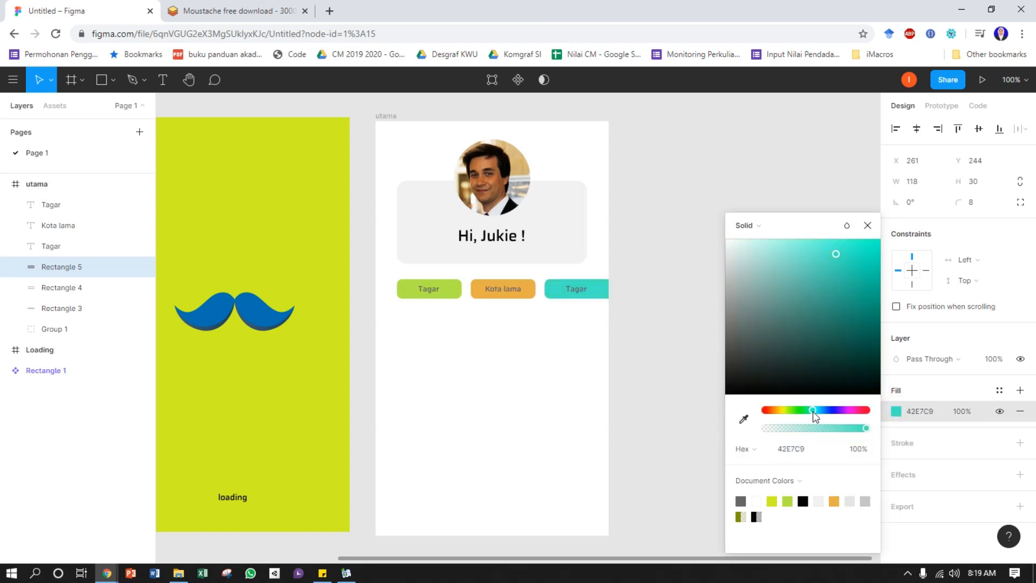
left_click(640, 305)
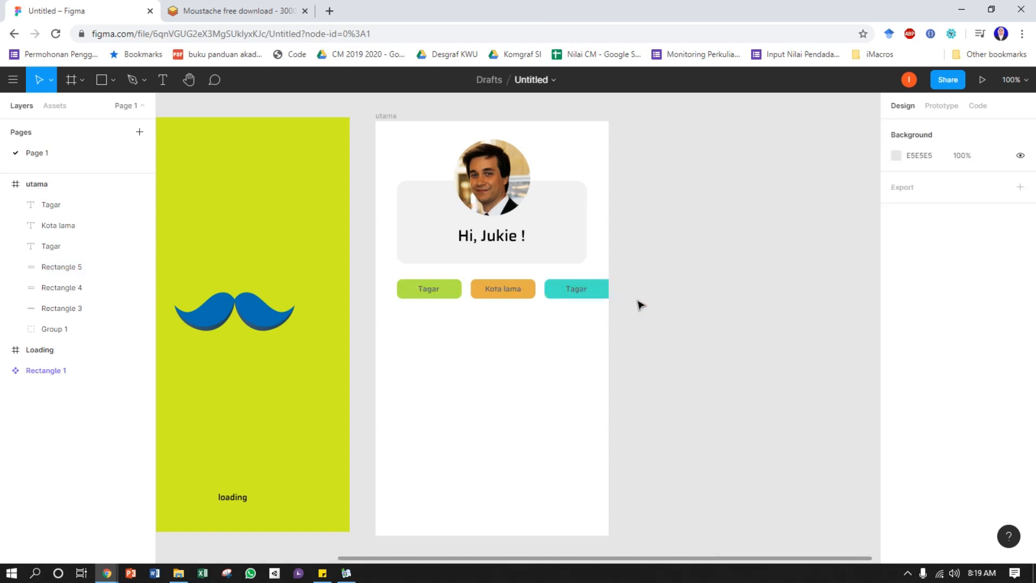
Place Pierre-Person.jpg under the green tag button at about 118 × 181, aligned with the button's left edge, and round its corners to about 13
key("space")
left_click_drag(699, 366, 712, 342)
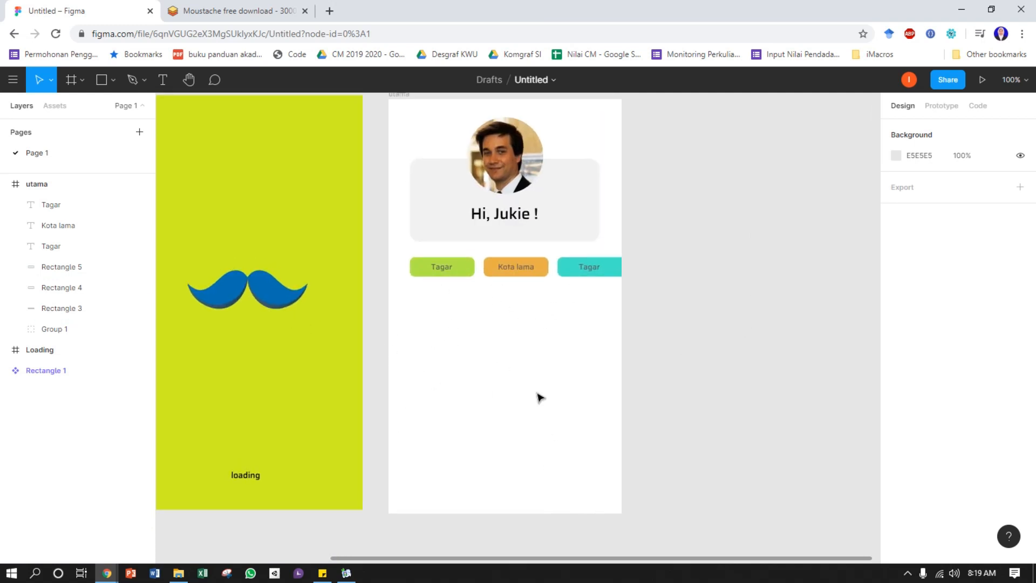
left_click(113, 80)
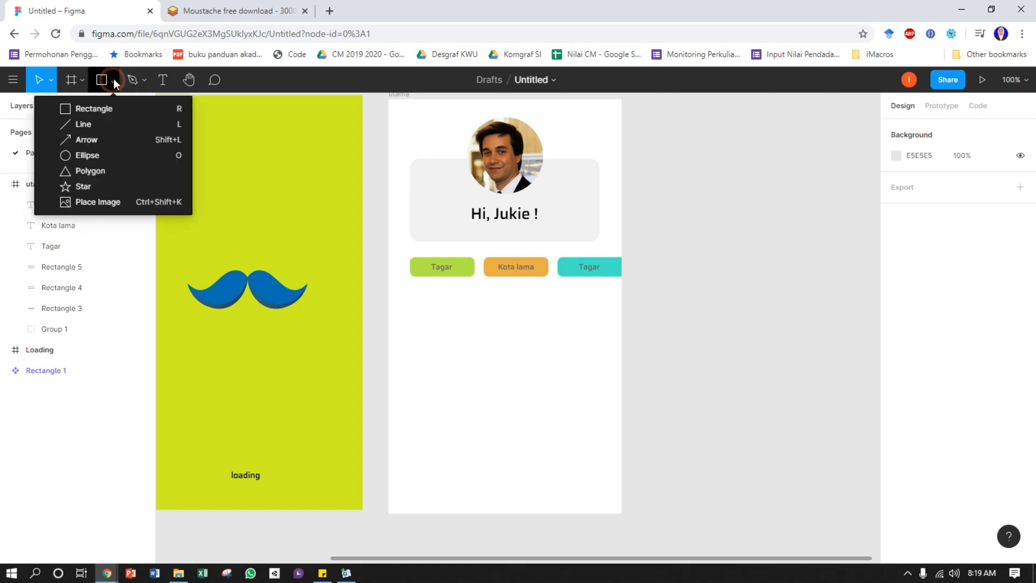
left_click(84, 201)
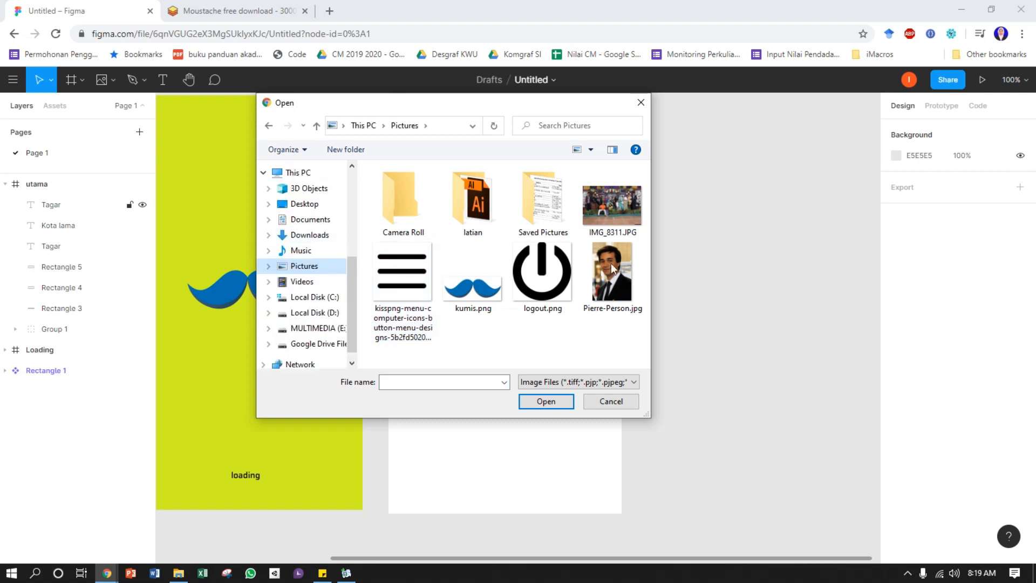
left_click(603, 306)
left_click(546, 401)
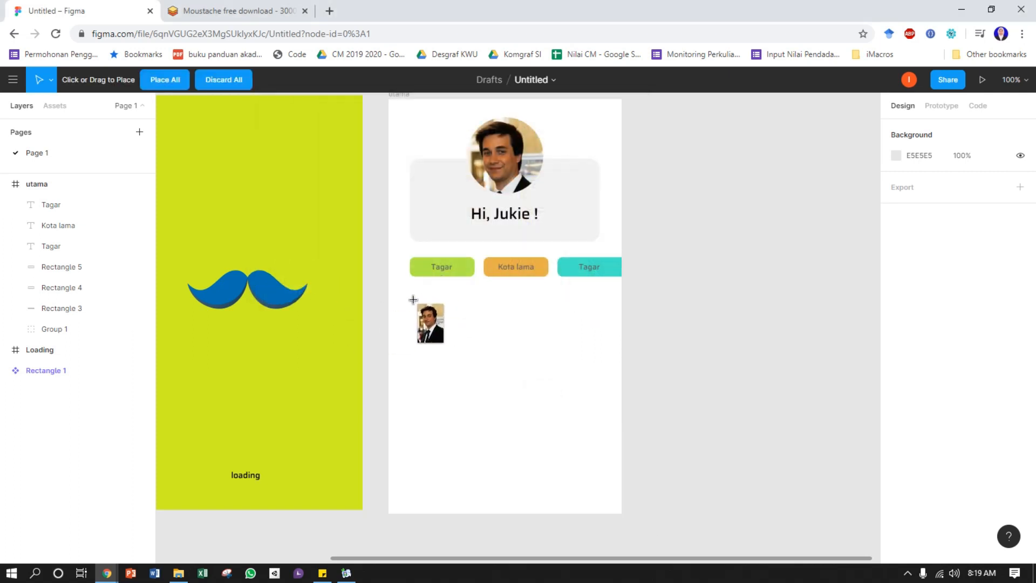
left_click_drag(412, 295, 494, 419)
left_click_drag(456, 354, 450, 348)
left_click_drag(478, 301, 476, 304)
left_click(659, 374)
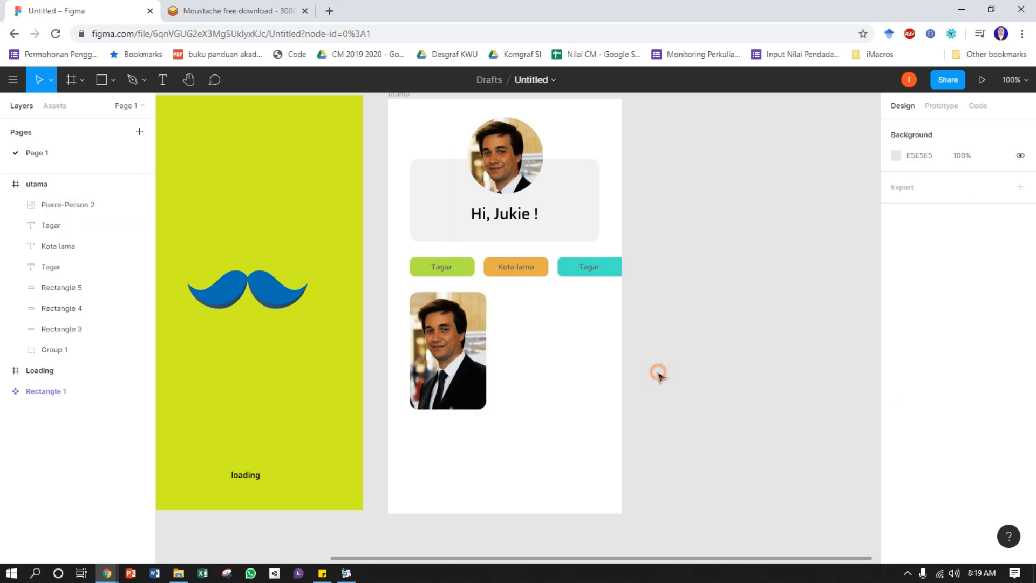
Duplicate the rounded portrait image directly to its right at the same height, leaving a small gap
left_click(430, 352)
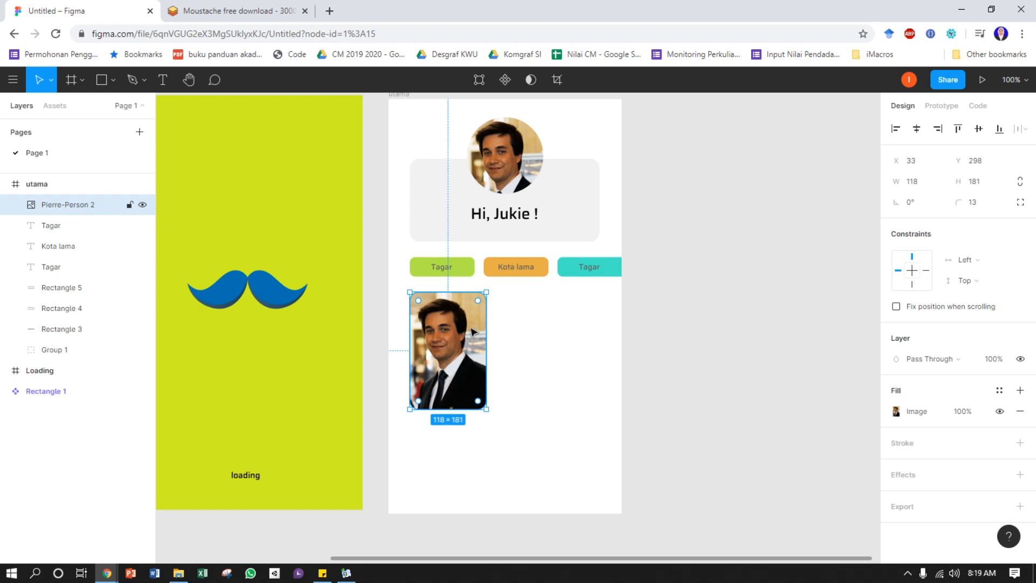
left_click_drag(453, 330, 533, 331)
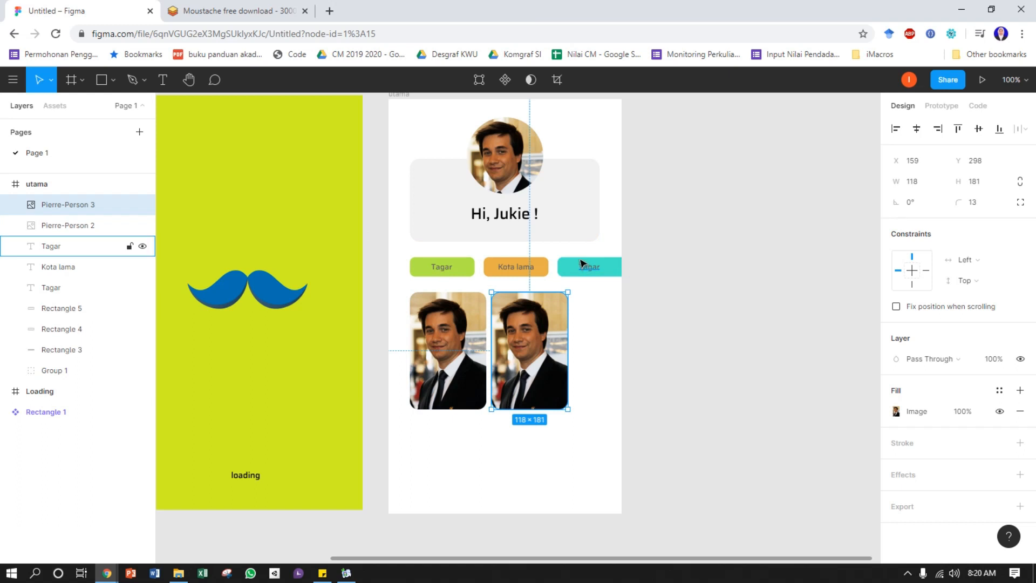
Group the three coloured tag buttons together with their text labels
mouse_move(664, 201)
left_mouse_down()
mouse_move(643, 228)
mouse_move(655, 215)
left_mouse_up()
left_click(499, 232)
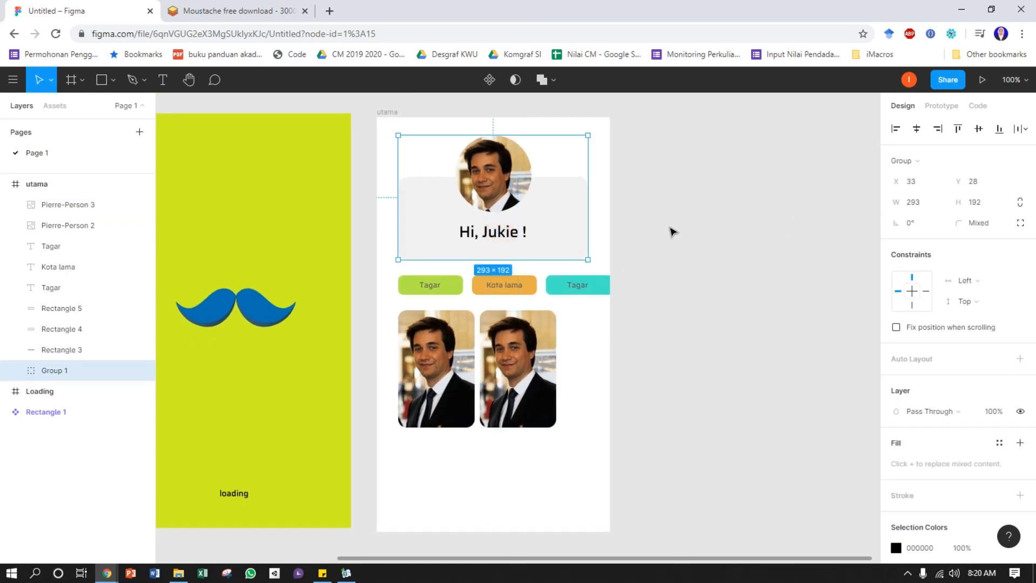
left_click(449, 288)
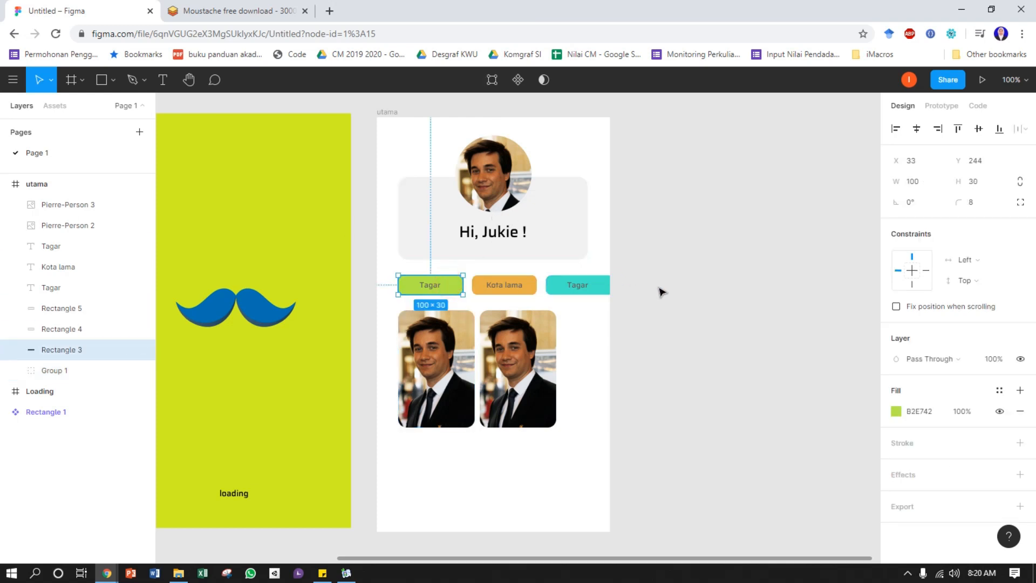
left_click_drag(659, 307, 411, 273)
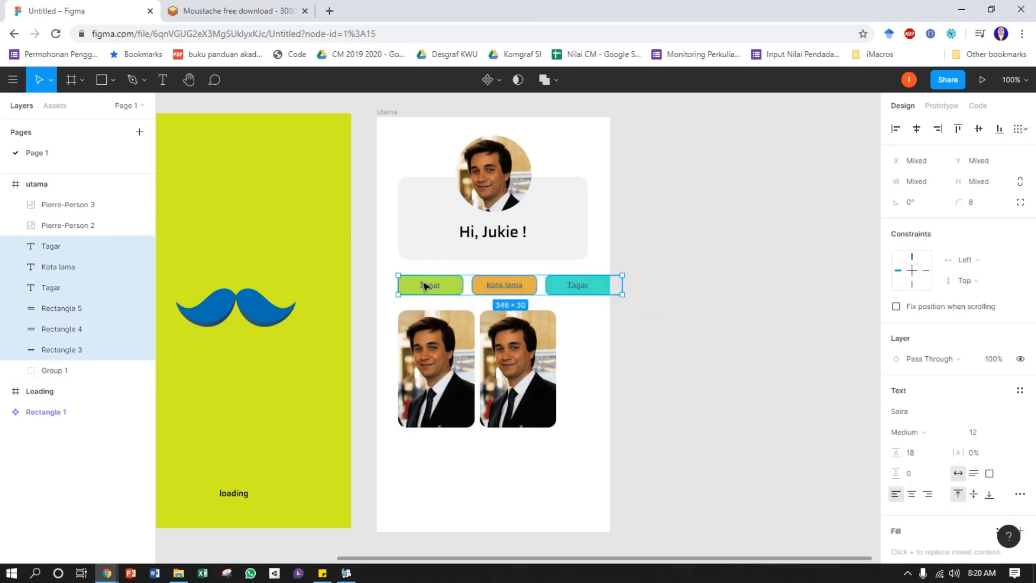
right_click(424, 286)
left_click(465, 313)
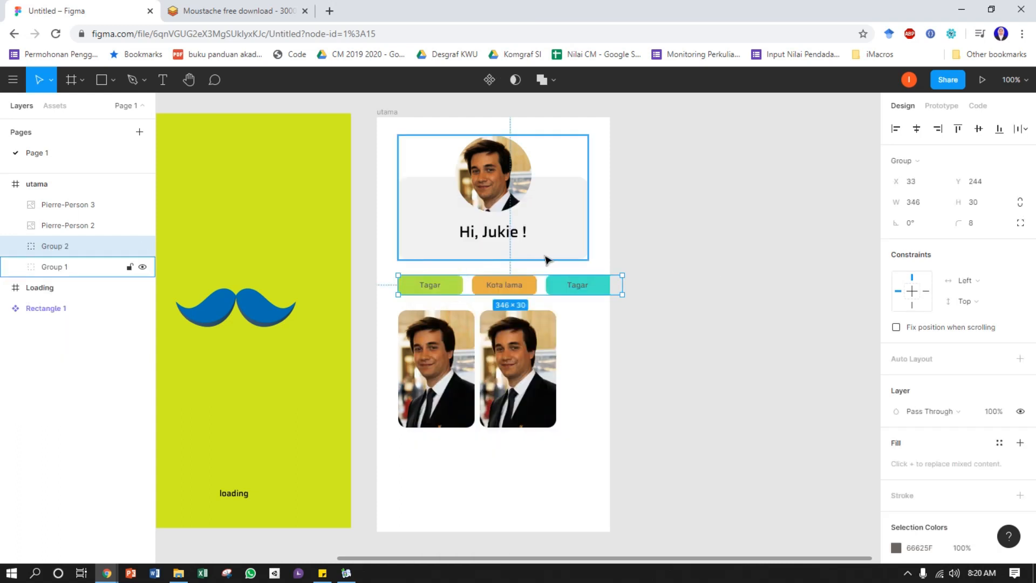
left_click(719, 250)
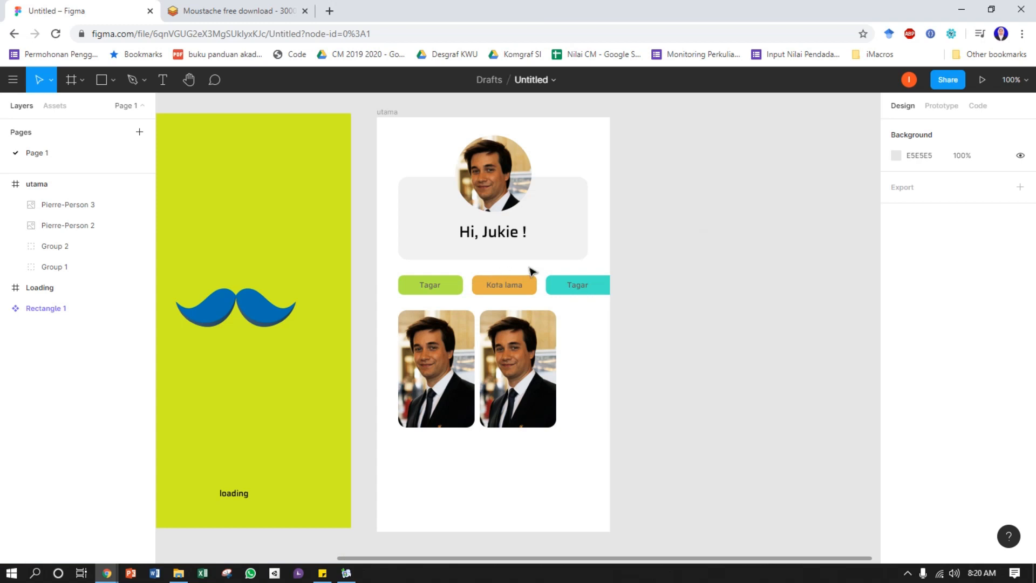
Move the tag button group left to X 28 so its left margin in the utama frame is 28
left_click(529, 288)
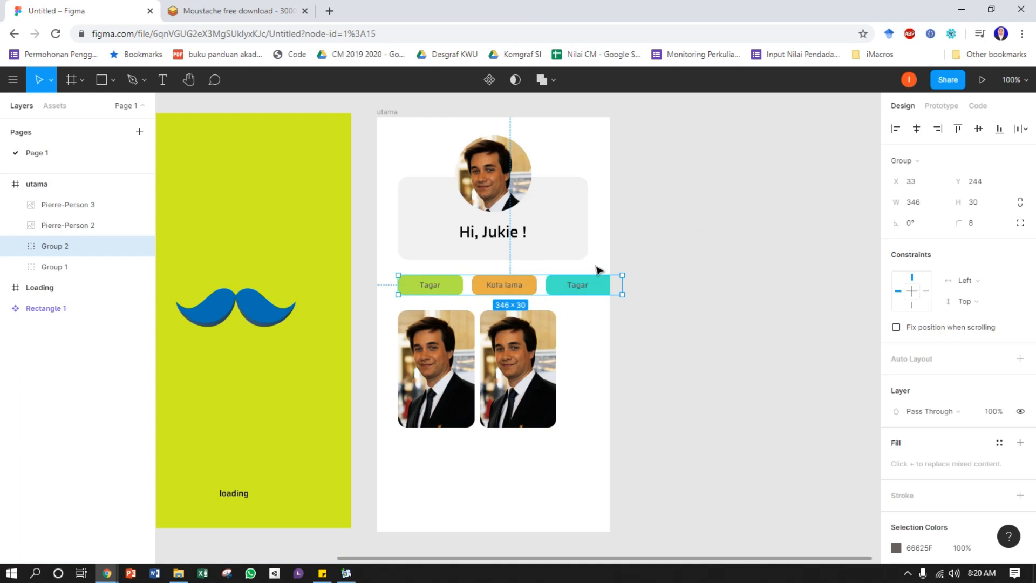
key("alt")
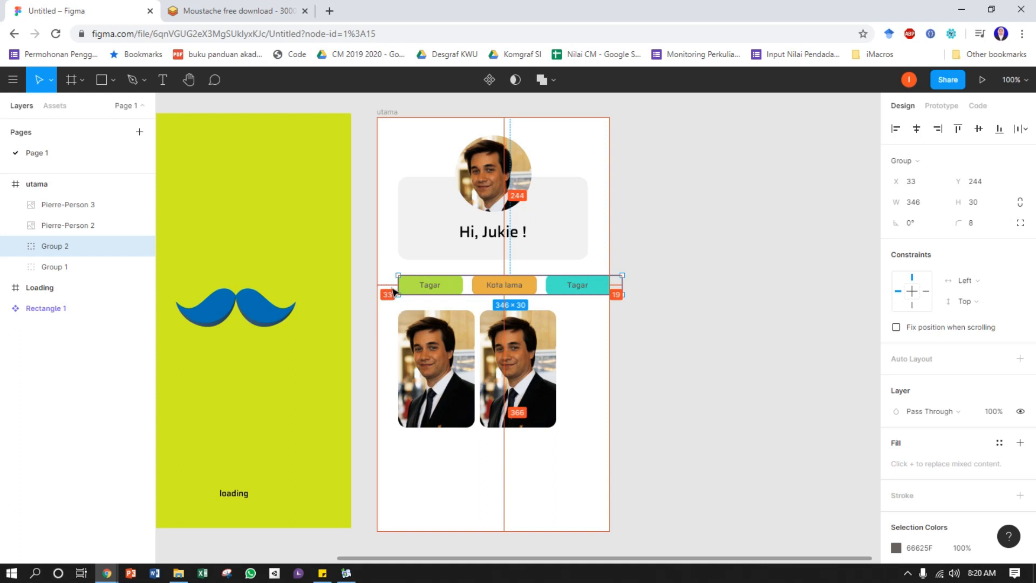
key("Left")
key("Left")
key("Left")
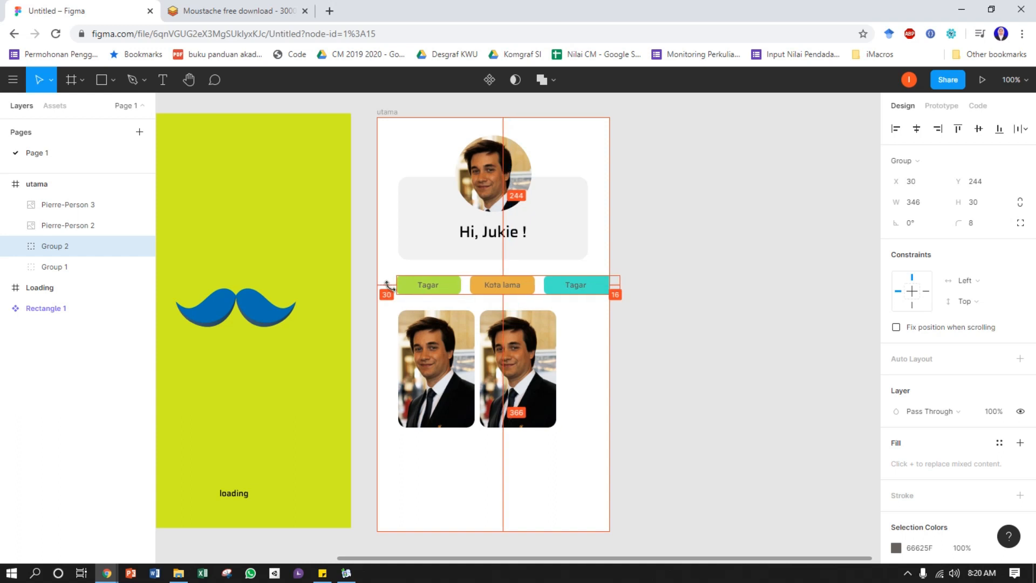
key("Left")
key("Left")
key("Left")
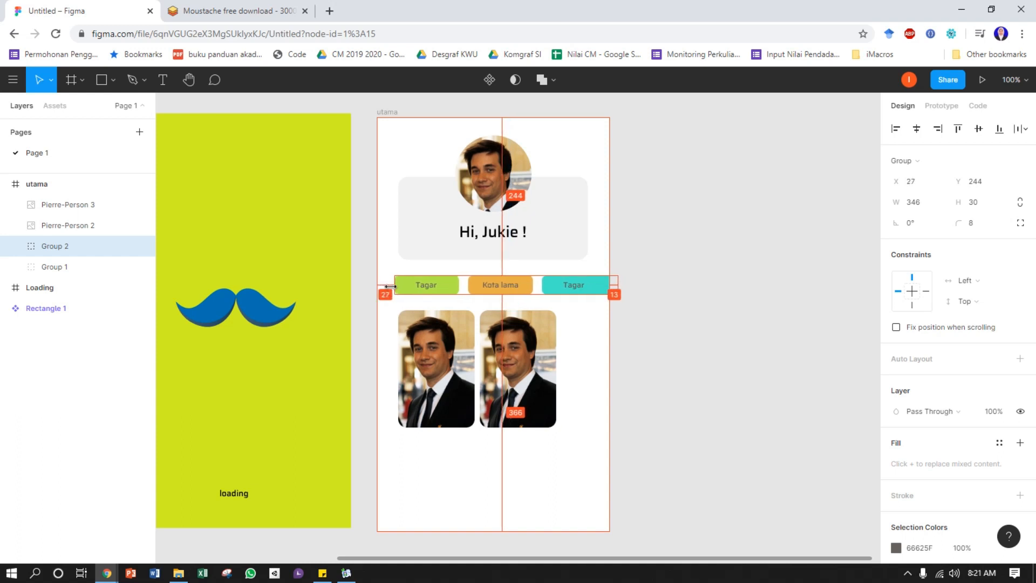
key("Right")
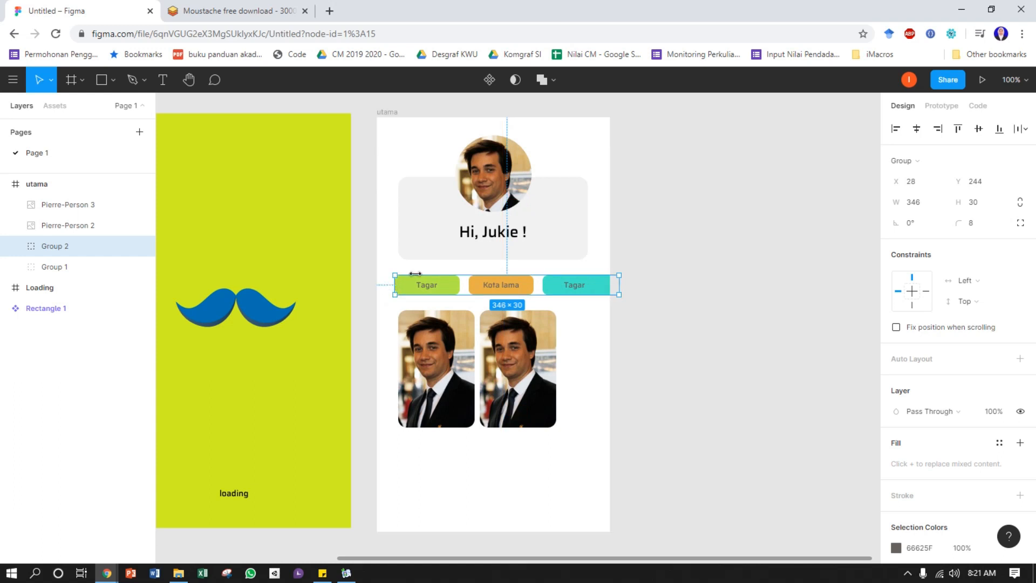
Move the profile card group left to X 28, in line with the tag button group
left_click(409, 238)
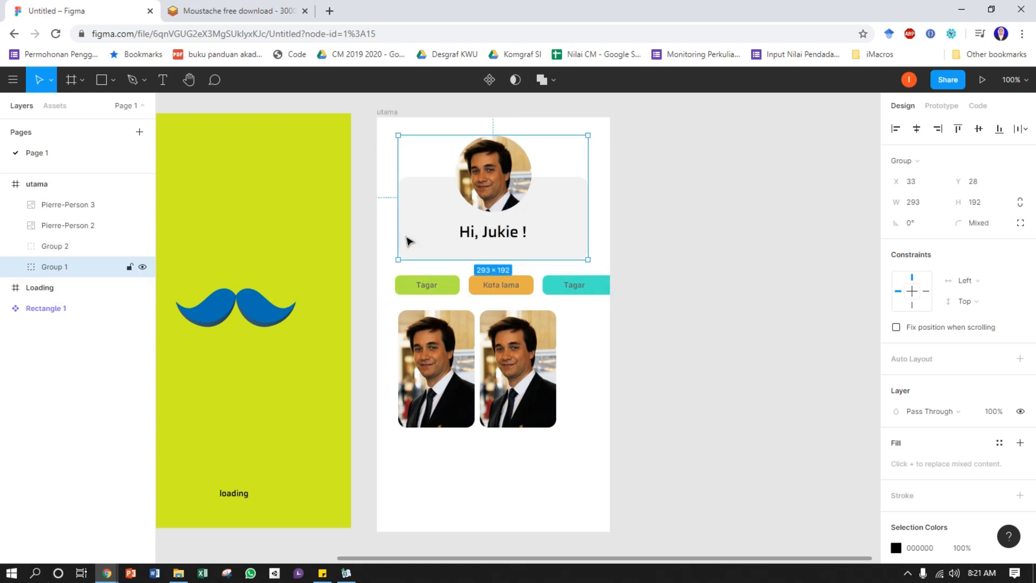
key("alt")
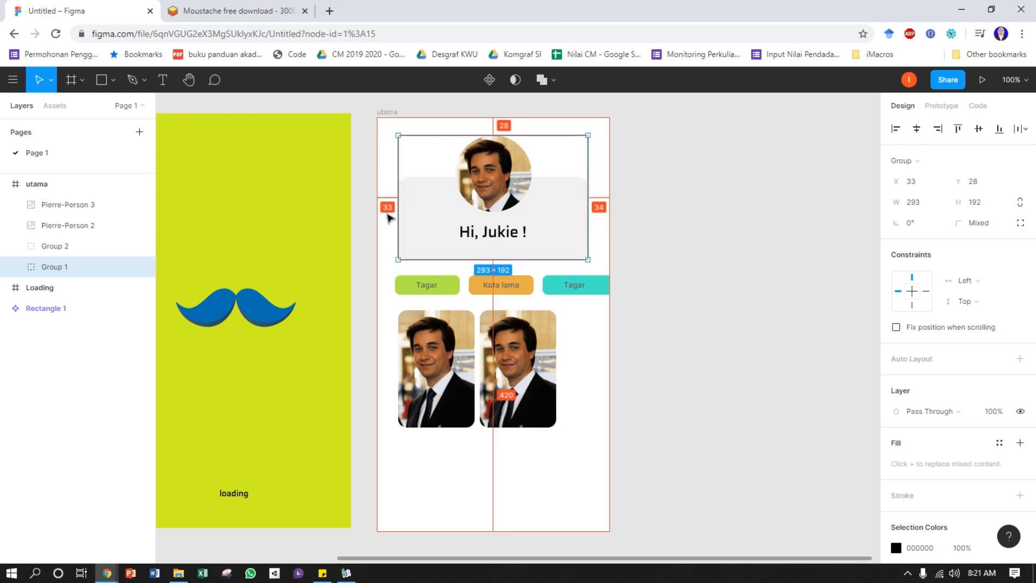
key("Left")
key("Left")
key("Left")
key("Left")
key("Left")
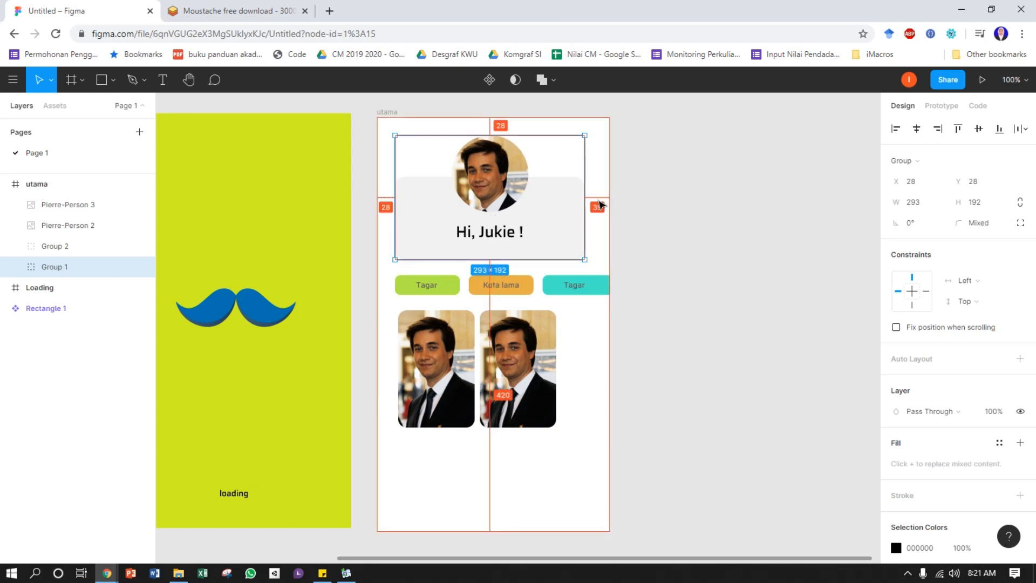
Resize the profile card's grey background rectangle to a width of 304 and a height of about 125
double_click(556, 197)
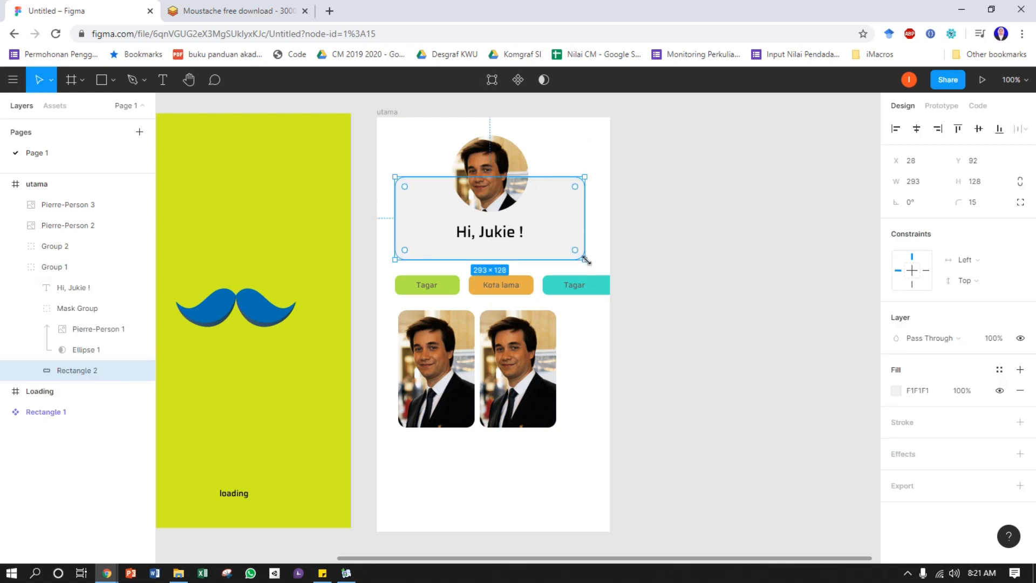
left_click_drag(585, 260, 594, 257)
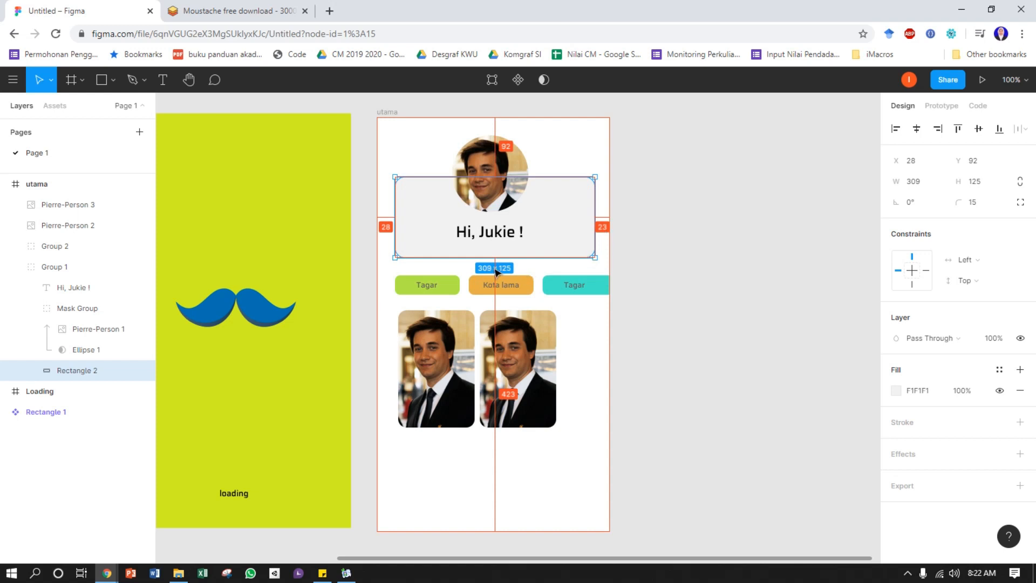
left_click(917, 182)
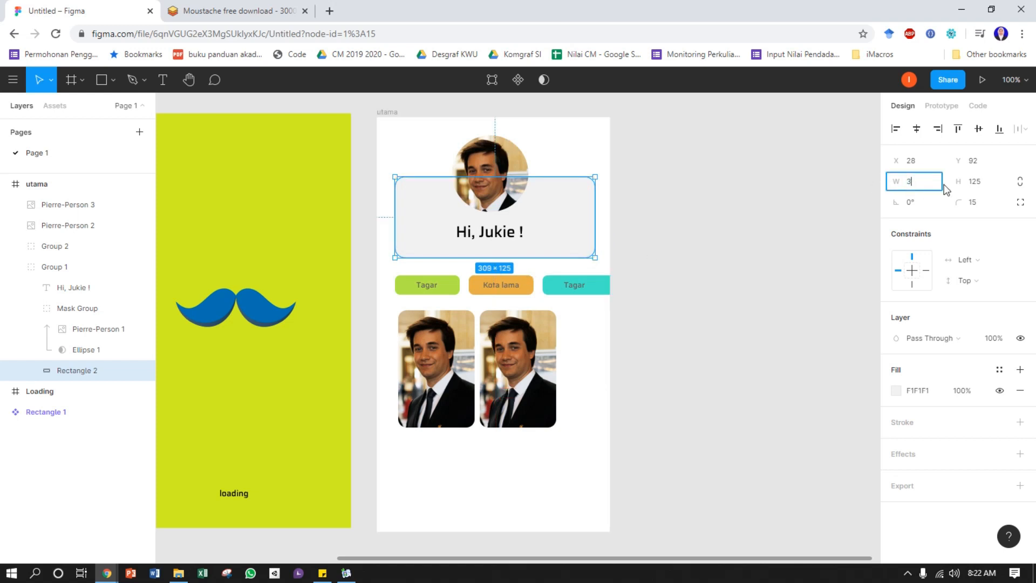
type("304")
key("Return")
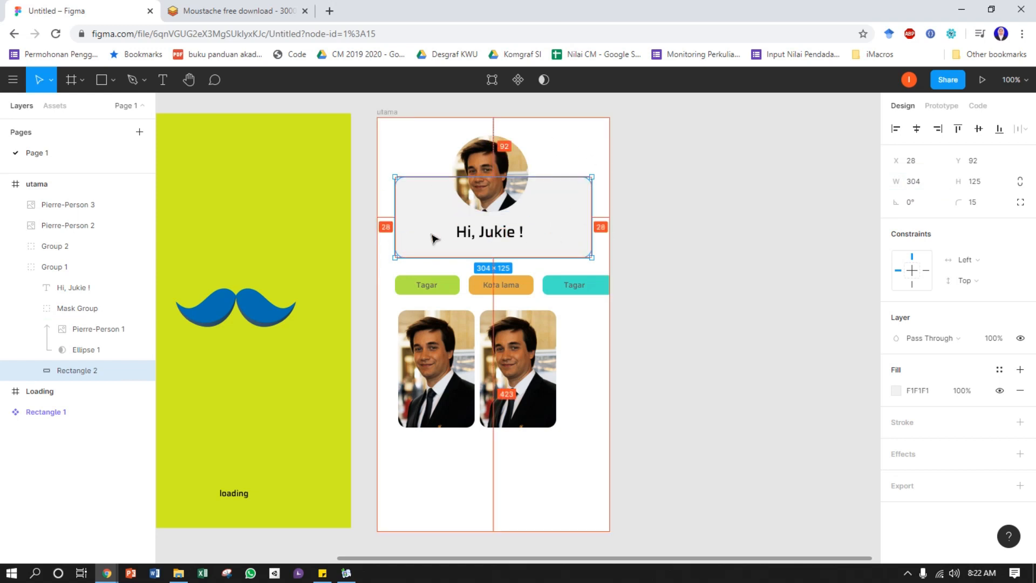
left_click(646, 251)
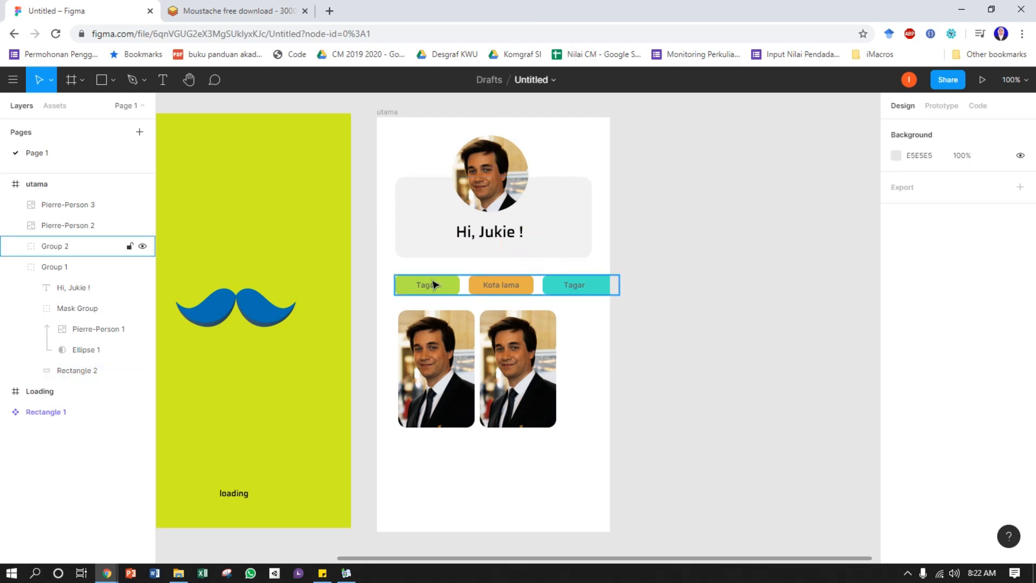
Measure the tag button group's distances to the edges of the utama frame
left_click(434, 249)
left_click(635, 248)
left_click(497, 284)
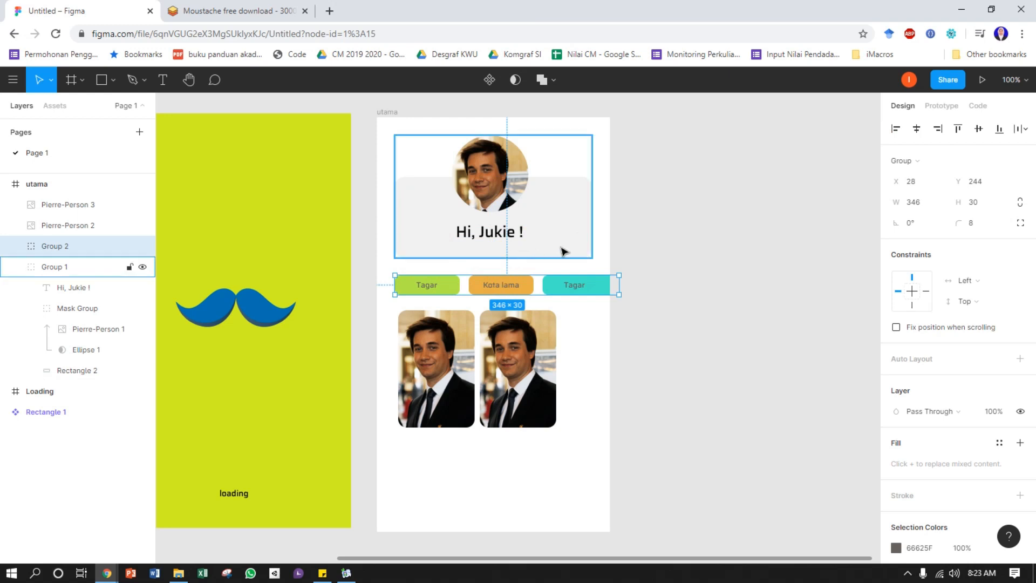
key("alt")
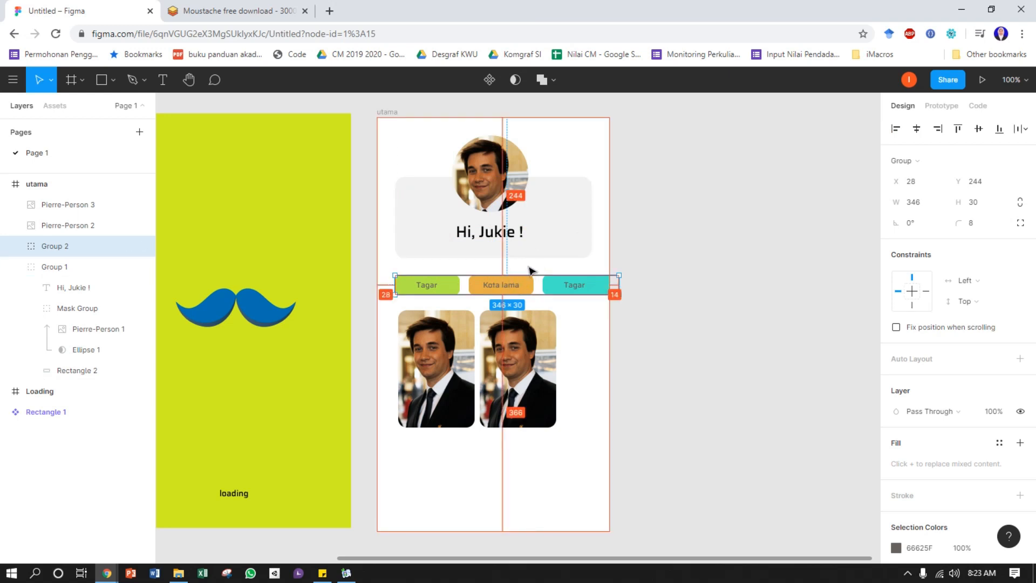
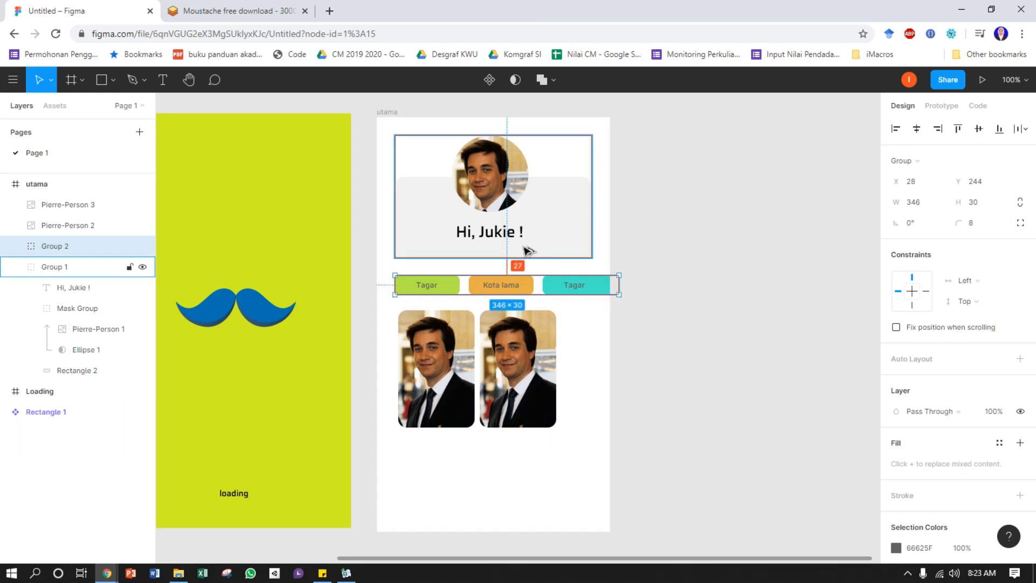
Move the tag button group up to Y 233, leaving a gap of 16 below the profile card
key("Down")
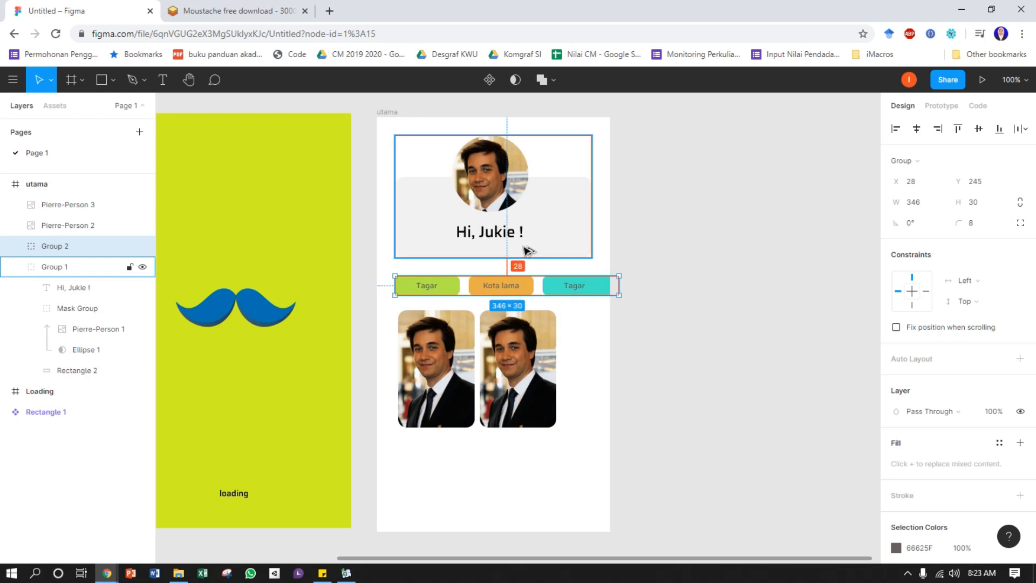
key("alt")
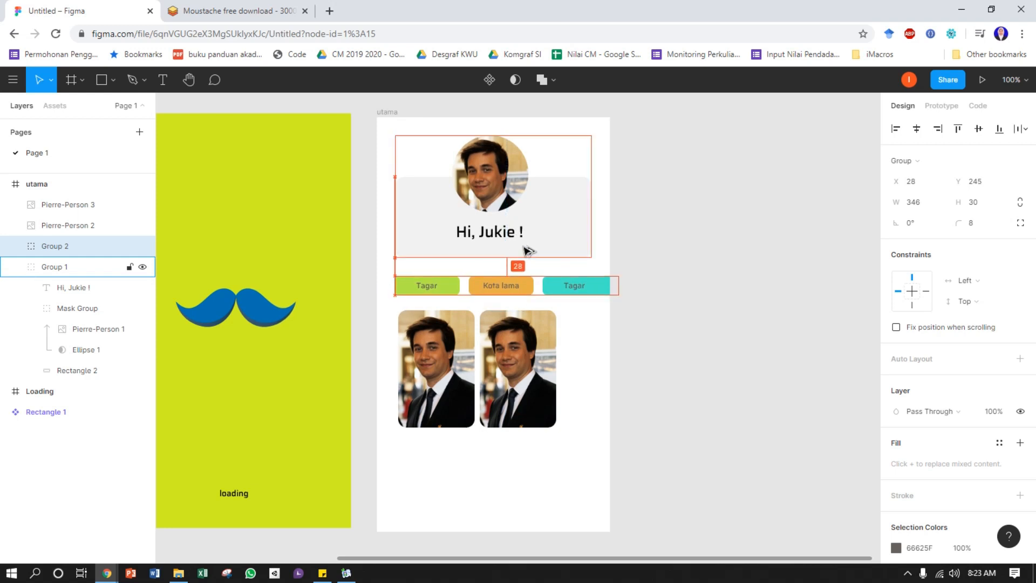
key("Up")
key("Up")
key("Up")
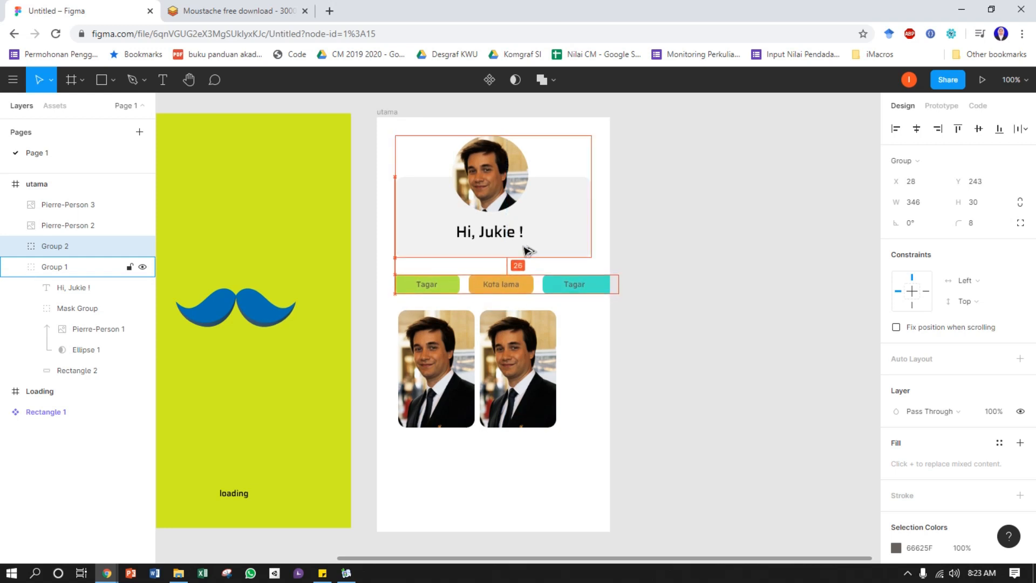
key("Up")
key("Up")
key("Up")
key("Up")
key("Up")
key("Up")
key("Up")
key("Up")
key("Up")
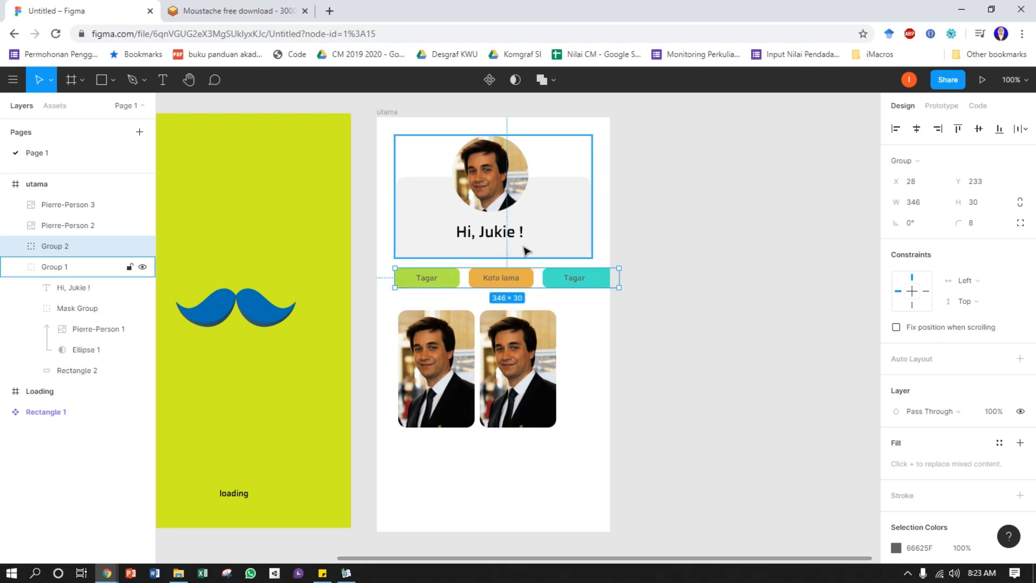
left_click(732, 288)
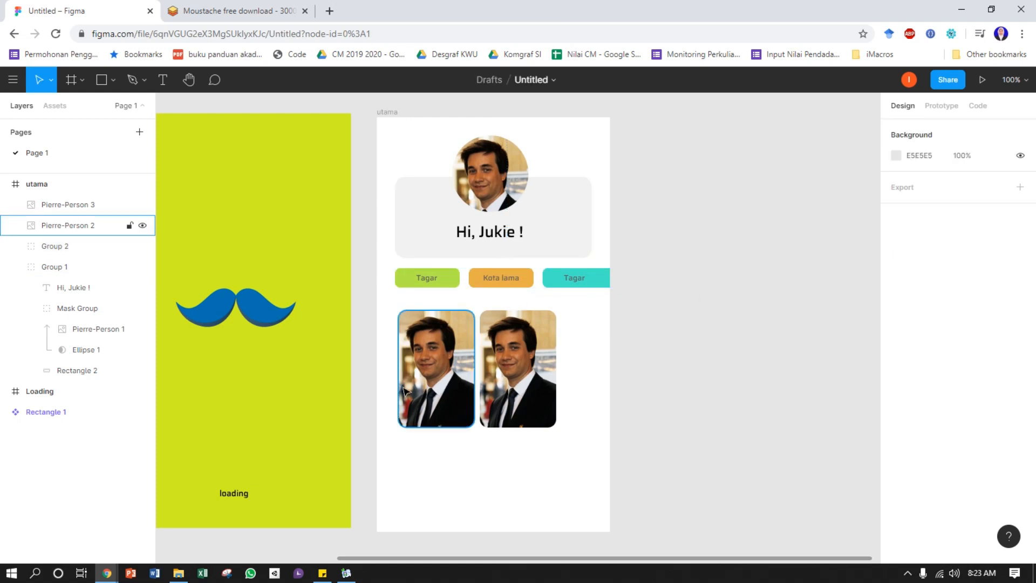
Enlarge the two image cards together to an overall size of about 299 by 222
left_click(446, 345)
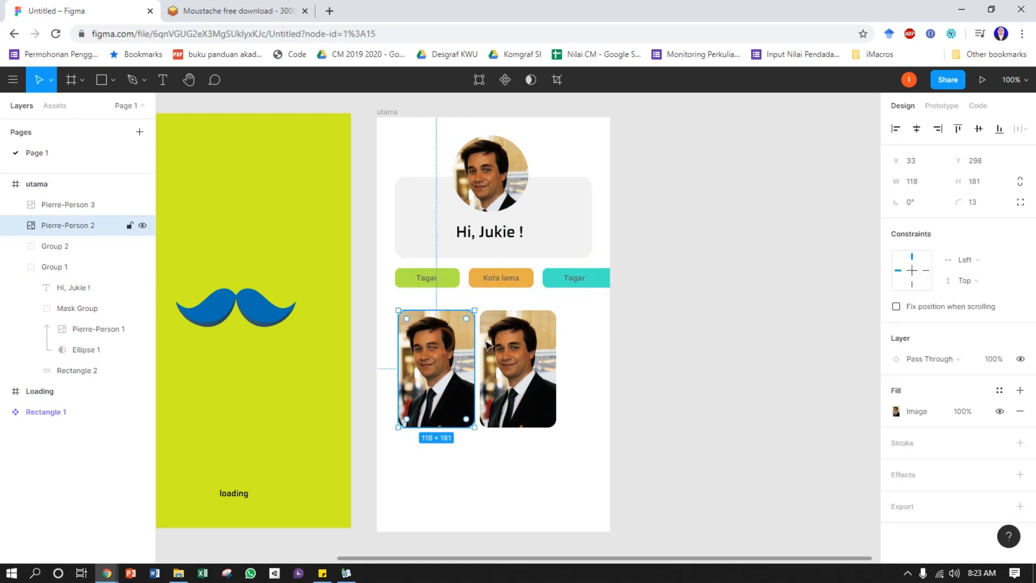
left_click(528, 341, "shift")
left_click_drag(556, 427, 583, 455)
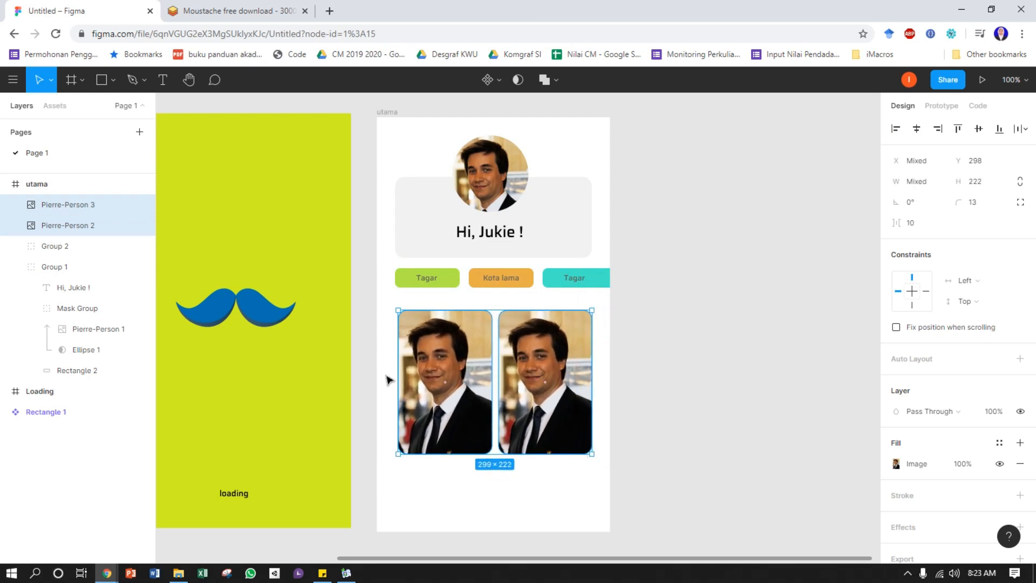
Move both image cards to a left margin of 28 and Y 291, in line with the tag button group
key("alt")
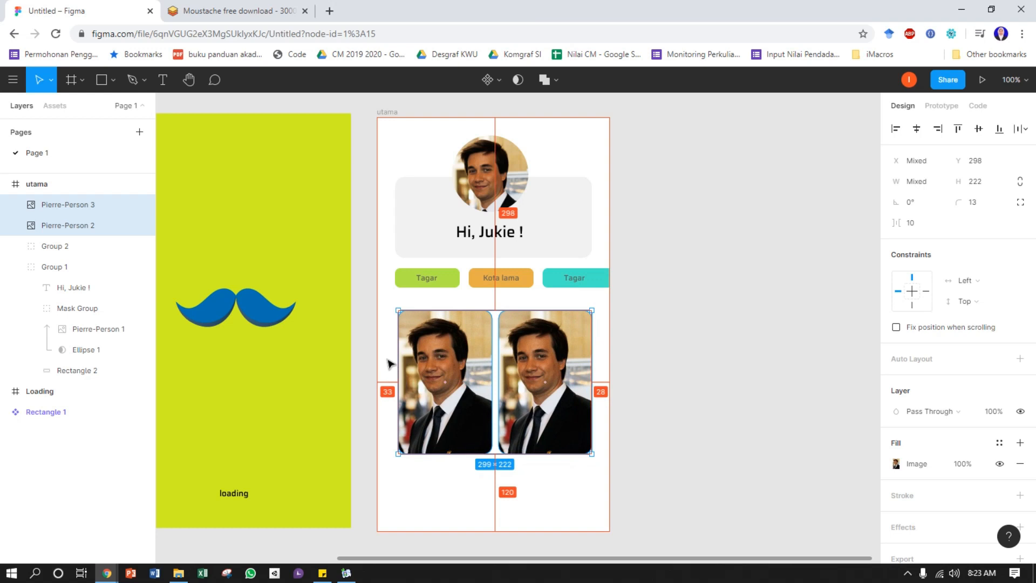
key("Left")
key("Left")
key("Left")
key("Left")
key("Left")
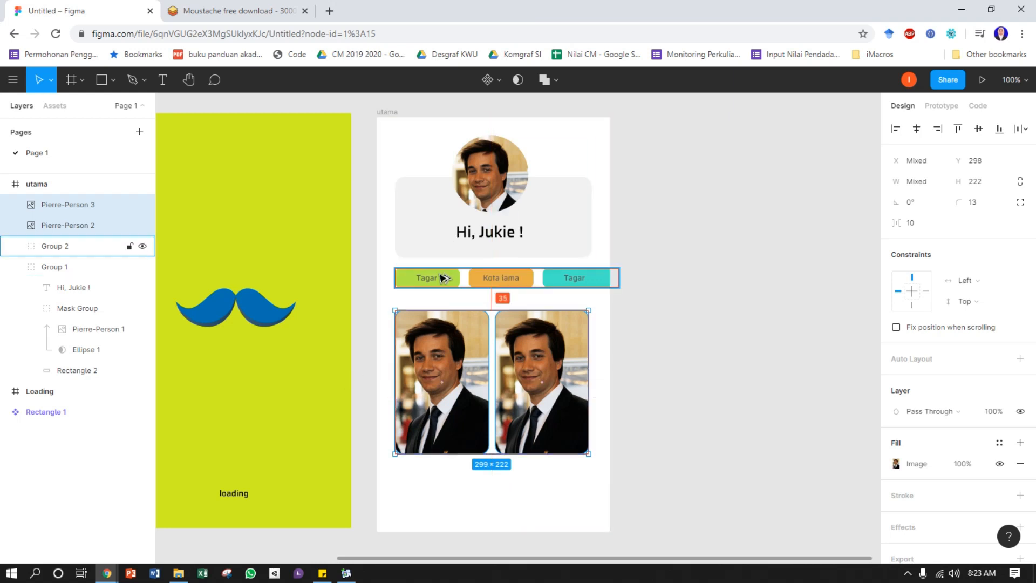
key("Up")
key("Up")
key("Up")
key("Up")
key("Up")
key("Up")
key("Up")
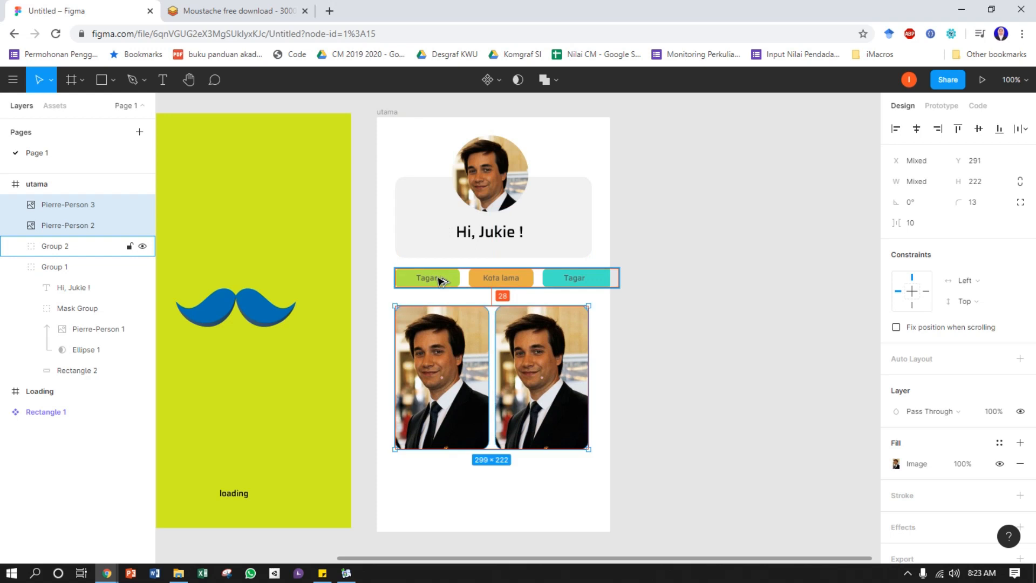
key("alt")
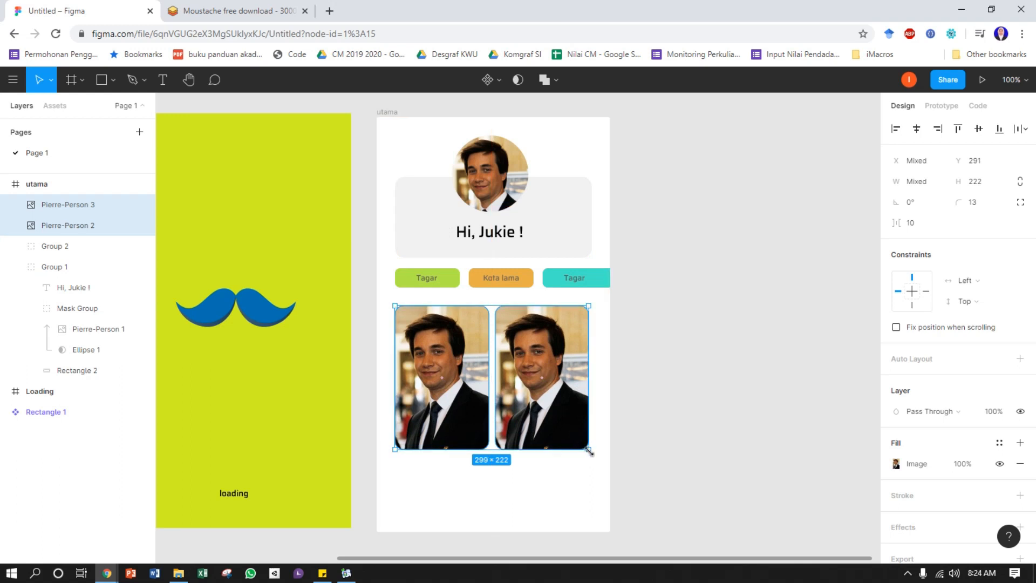
Resize both image cards together to 304 by 226 so they match the profile card's width
left_click_drag(590, 453, 590, 451)
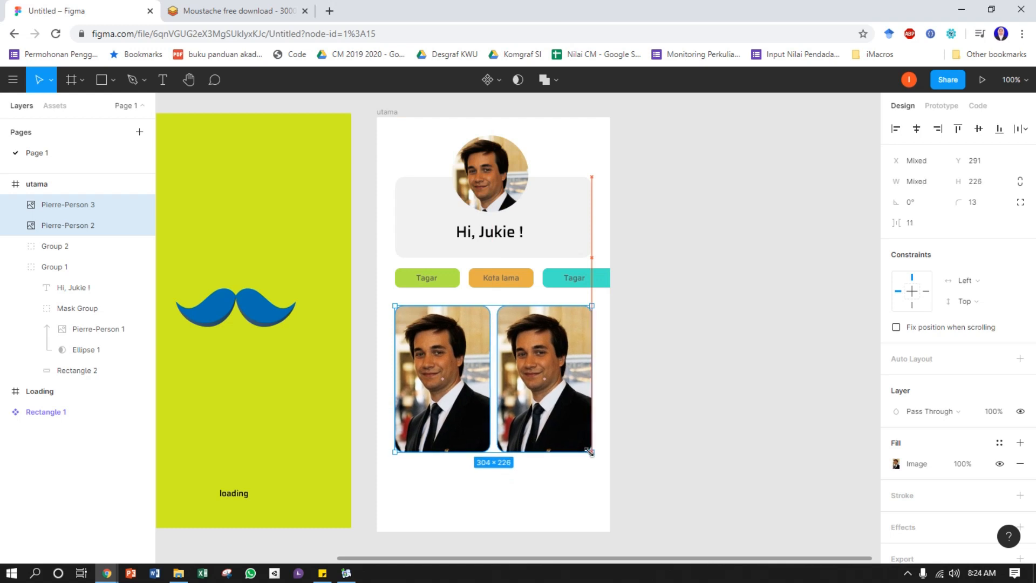
left_click_drag(591, 452, 590, 451)
key("alt")
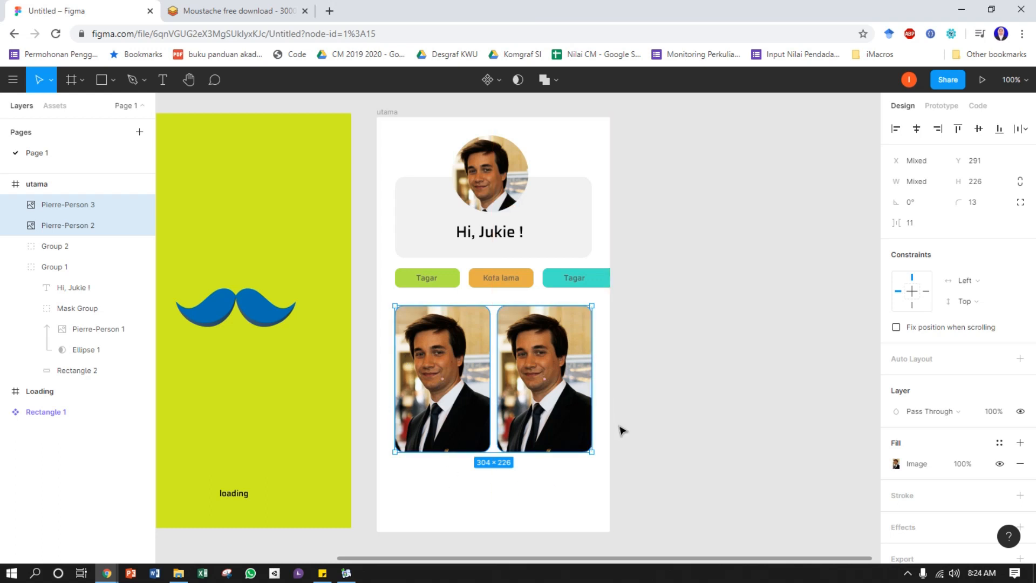
left_click(655, 411)
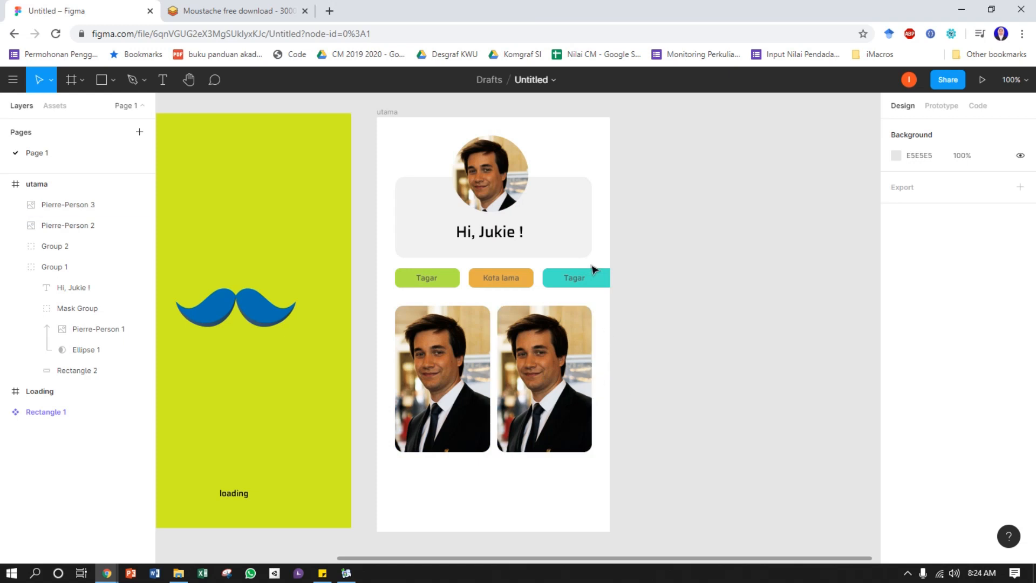
Add a text note above the utama frame reading "8px 16px 24px 32px 40px 48px 56px"
scroll(664, 275, "right", 2)
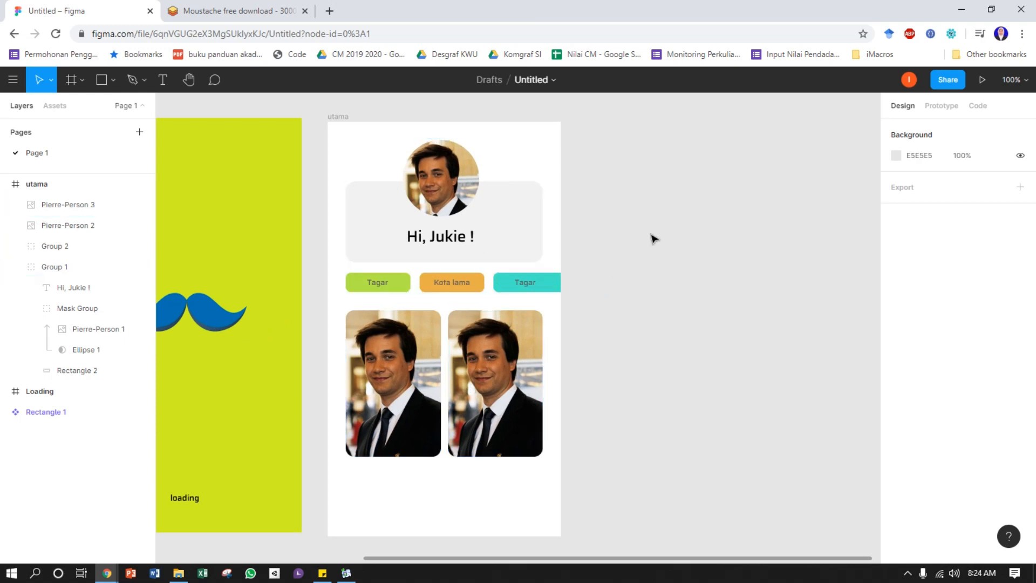
left_click_drag(606, 187, 631, 229)
left_click(162, 79)
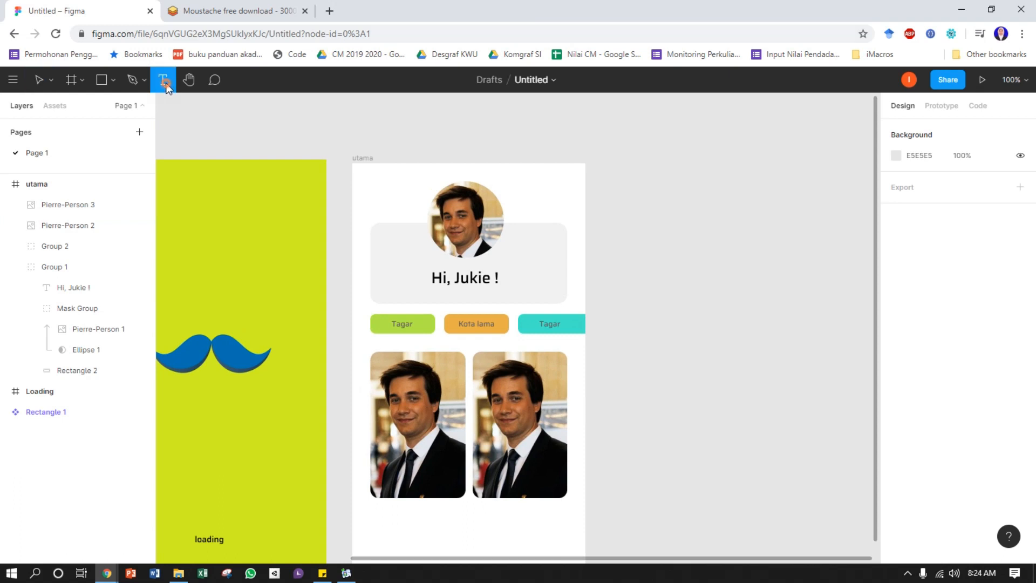
left_click(587, 127)
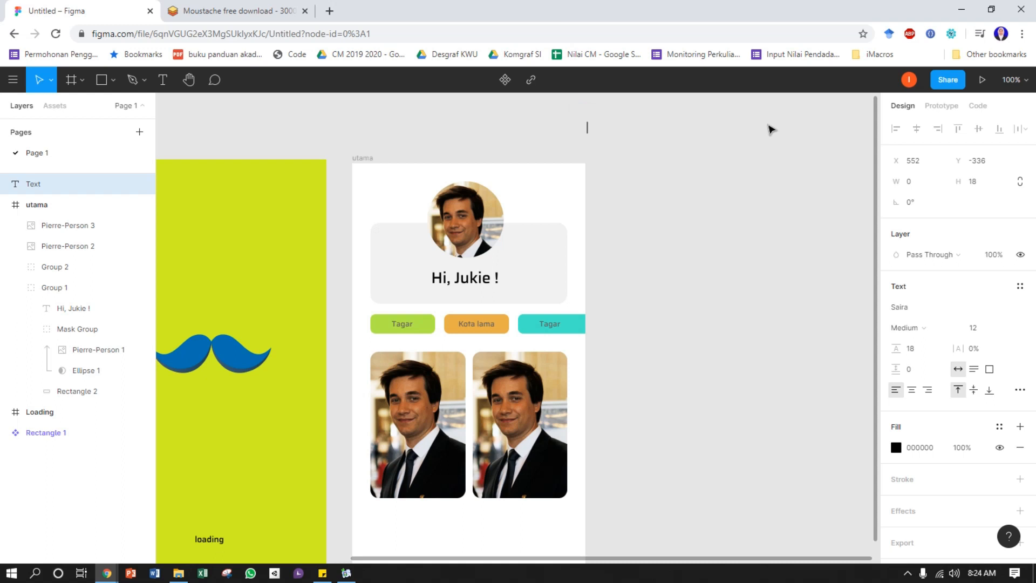
type("8px")
type("16")
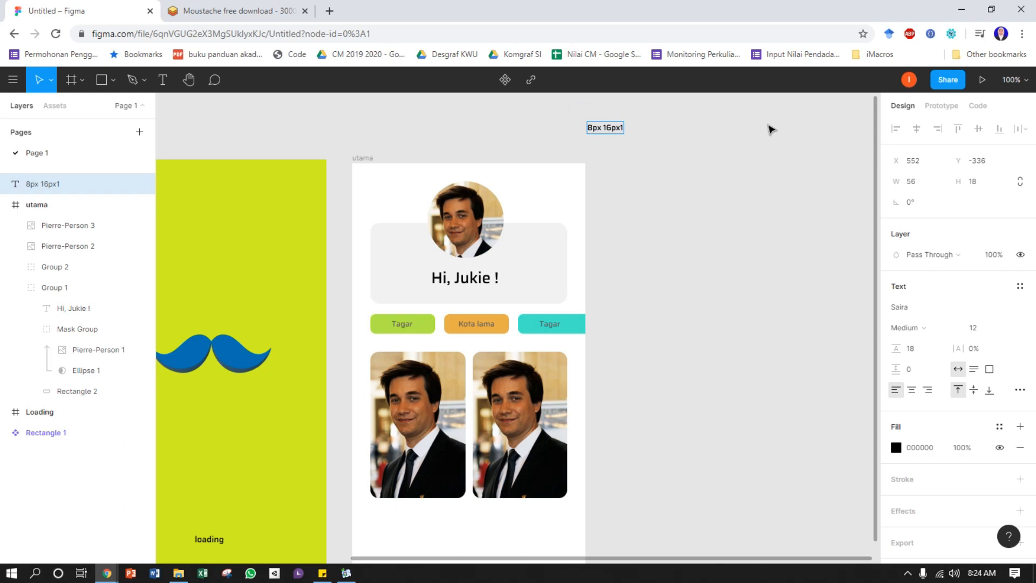
type("px 24px  32px")
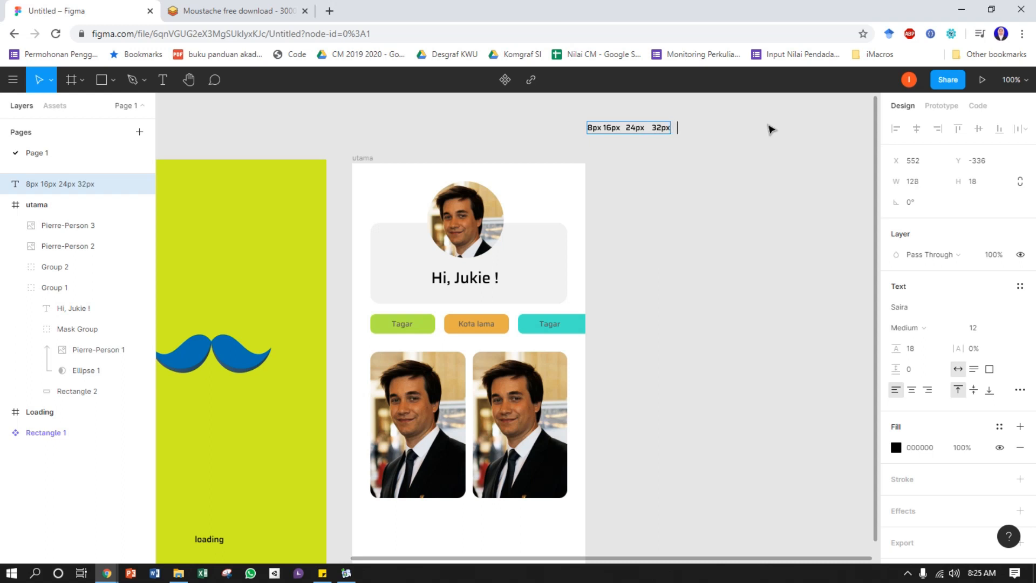
type("   40px   48px")
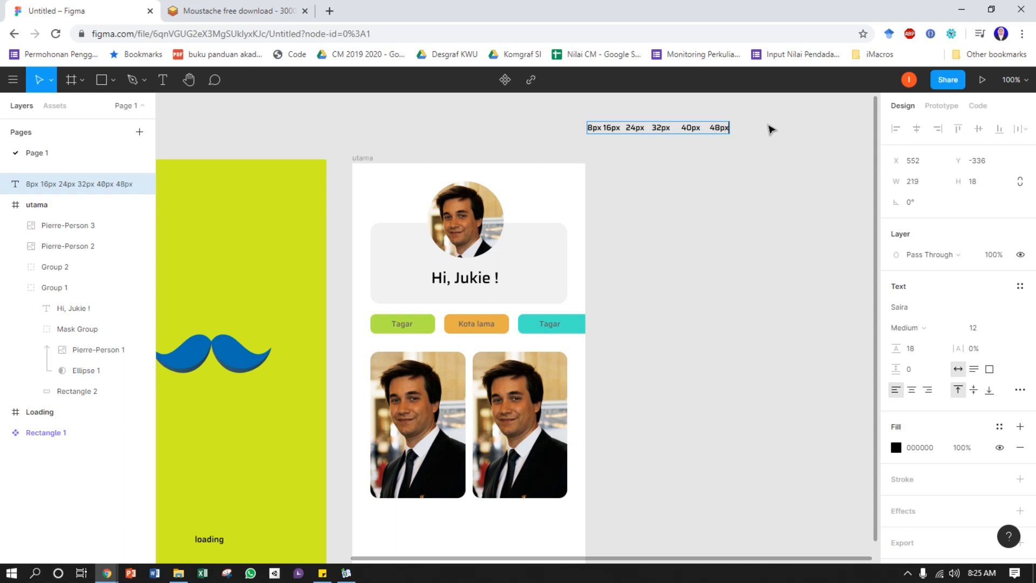
type("    6")
key("BackSpace")
type("56")
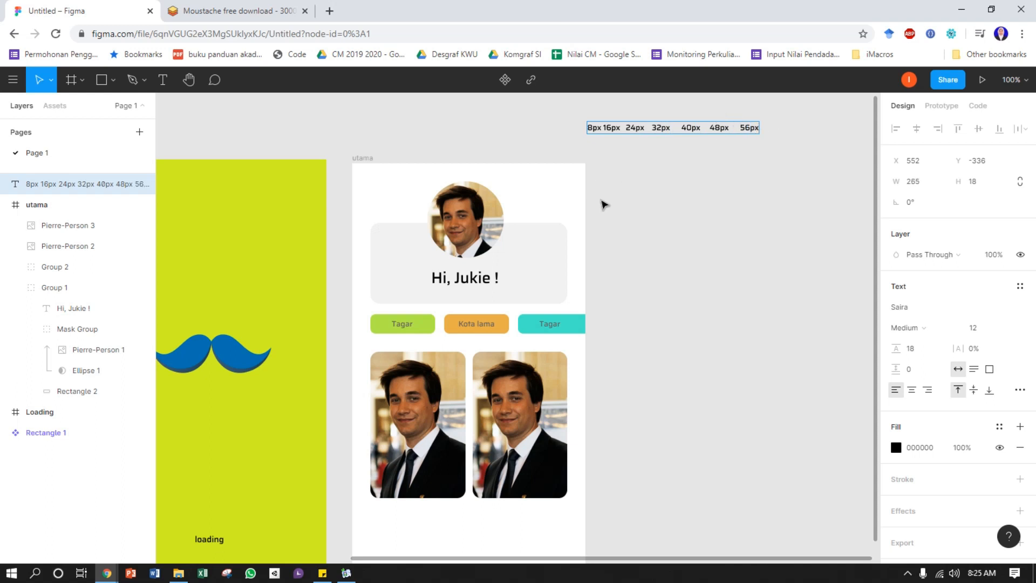
key("Escape")
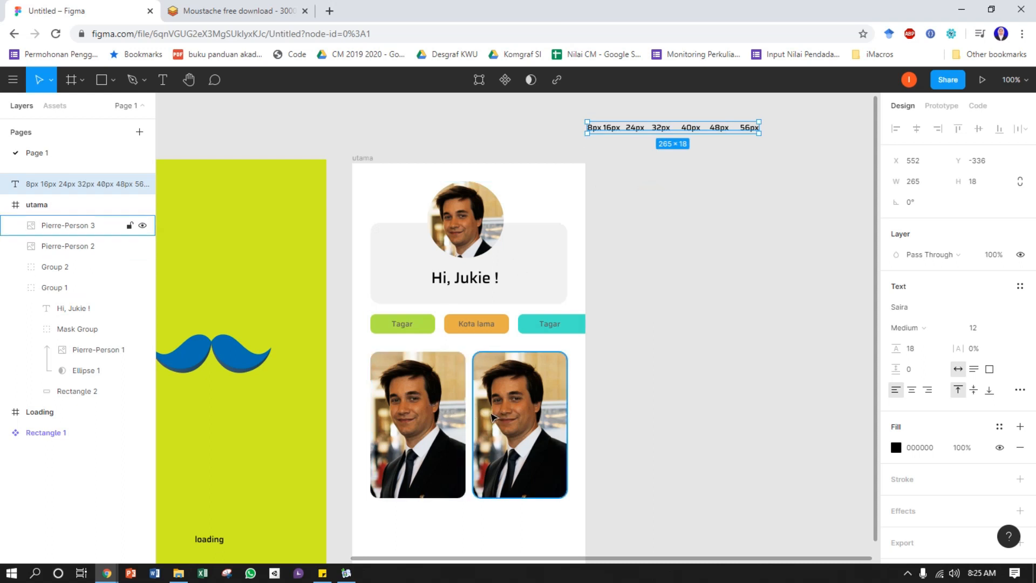
Move the left image card right to X 31, narrowing the gap to the right image card to 8
scroll(491, 410, "down", 2)
scroll(515, 405, "up", 1)
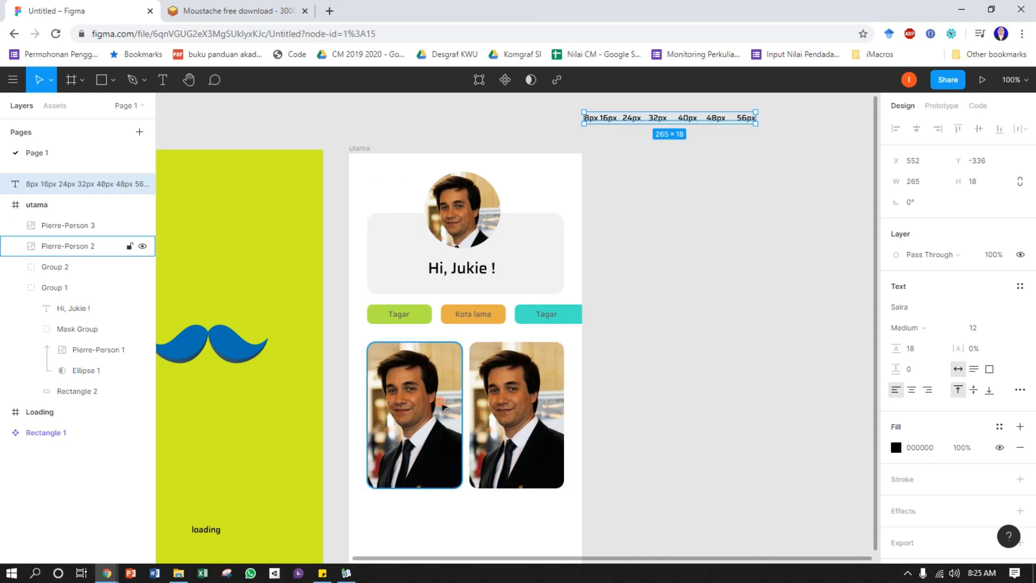
left_click(443, 404)
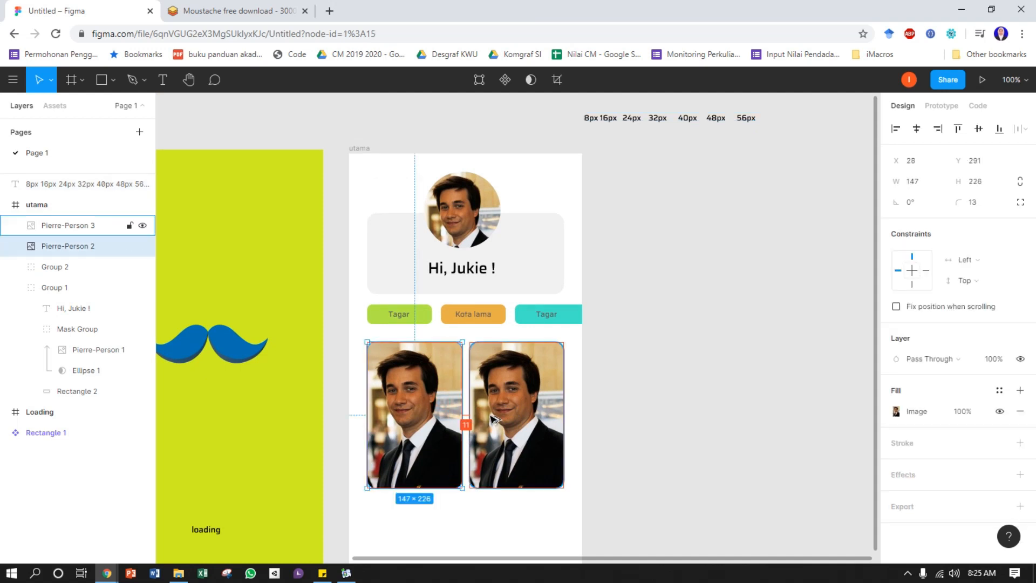
key("Left")
key("Right")
key("Right")
key("Right")
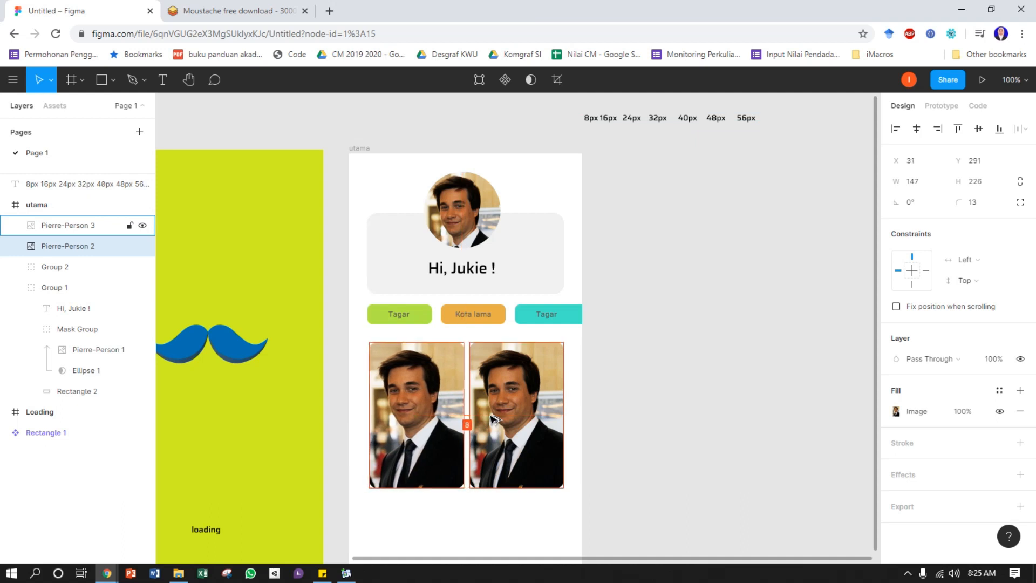
key("Right")
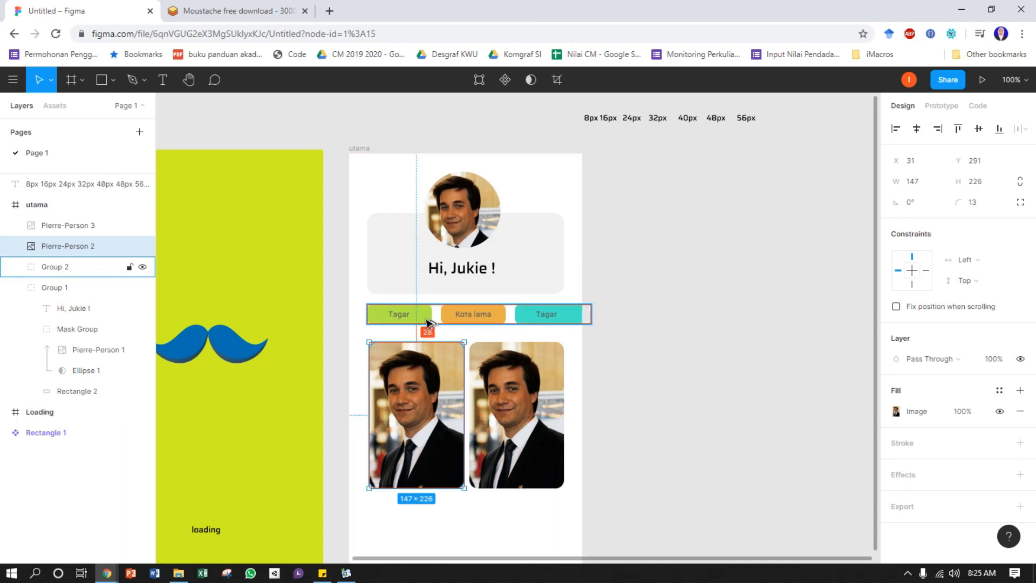
Move the left image card up to Y 279, leaving a gap of 16 below the tag button group
key("Up")
key("Up")
key("Up")
key("Up")
key("Up")
key("Up")
key("Up")
key("Up")
key("Up")
key("Up")
key("Up")
key("Up")
key("Up")
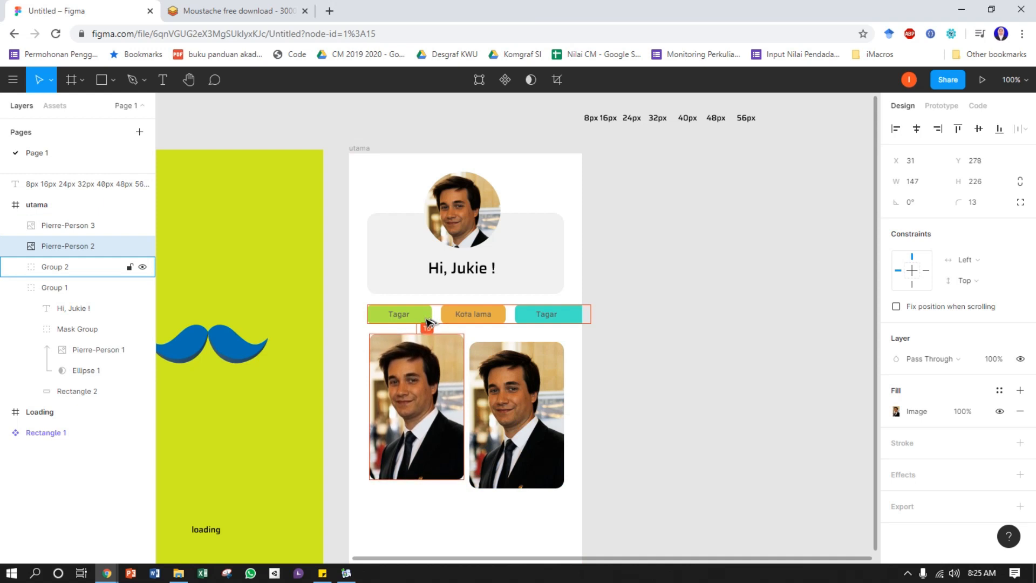
key("Down")
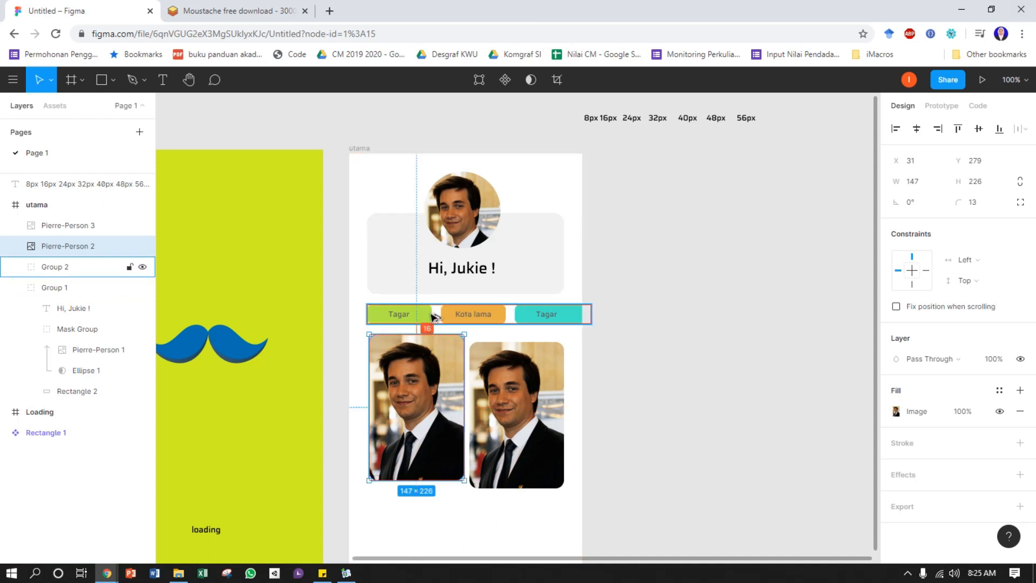
left_click(402, 313)
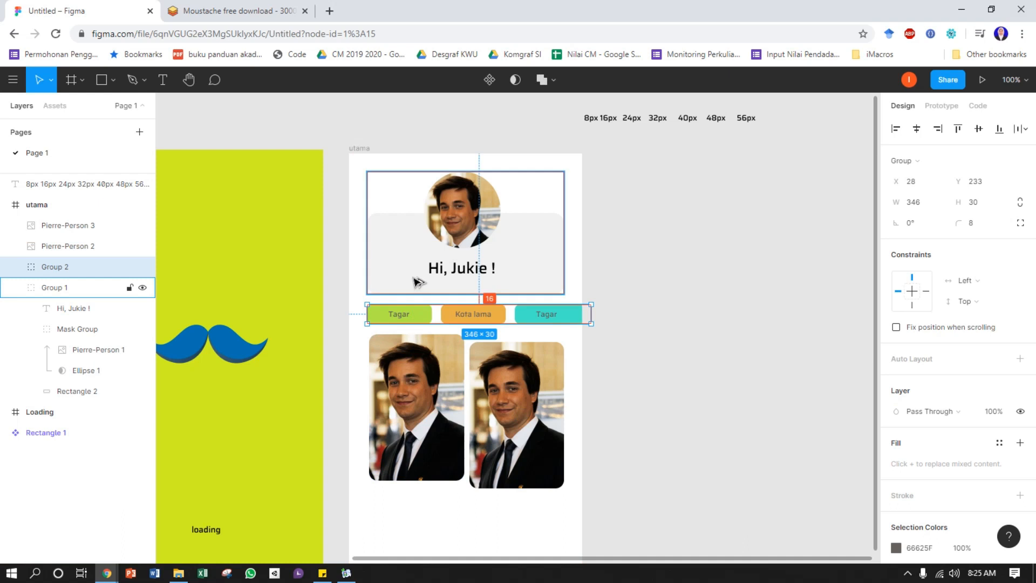
left_click(626, 281)
Move the right image card up to Y 279, level with the left one, and stretch its height to about 325
left_click(528, 386)
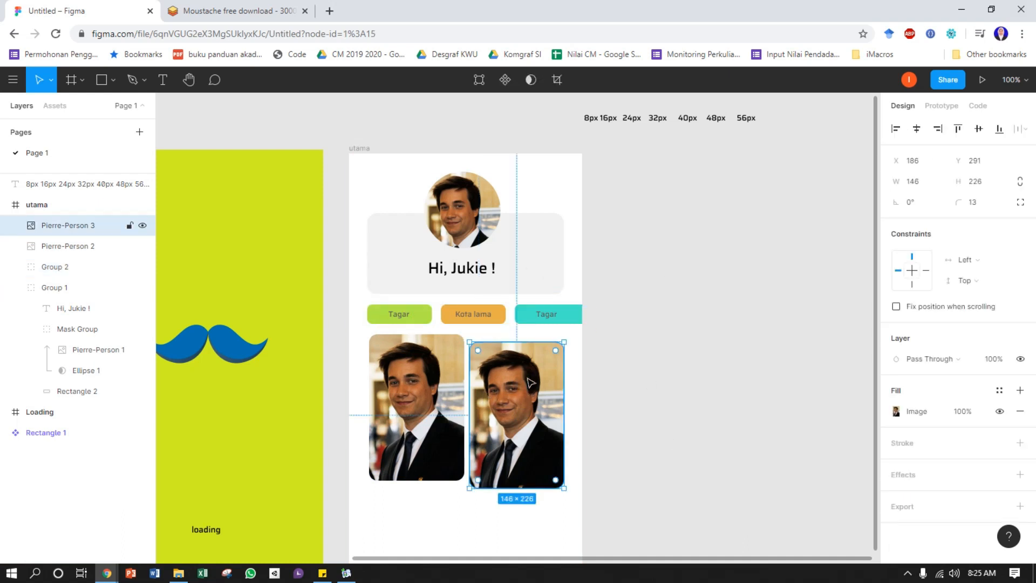
left_click_drag(531, 381, 531, 373)
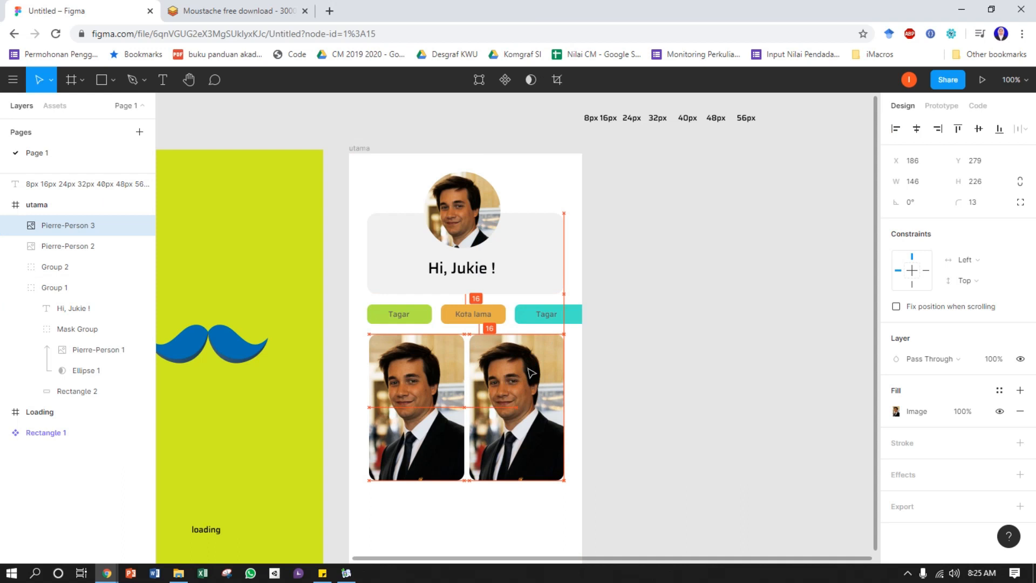
left_click_drag(519, 480, 521, 543)
scroll(712, 373, "down", 1)
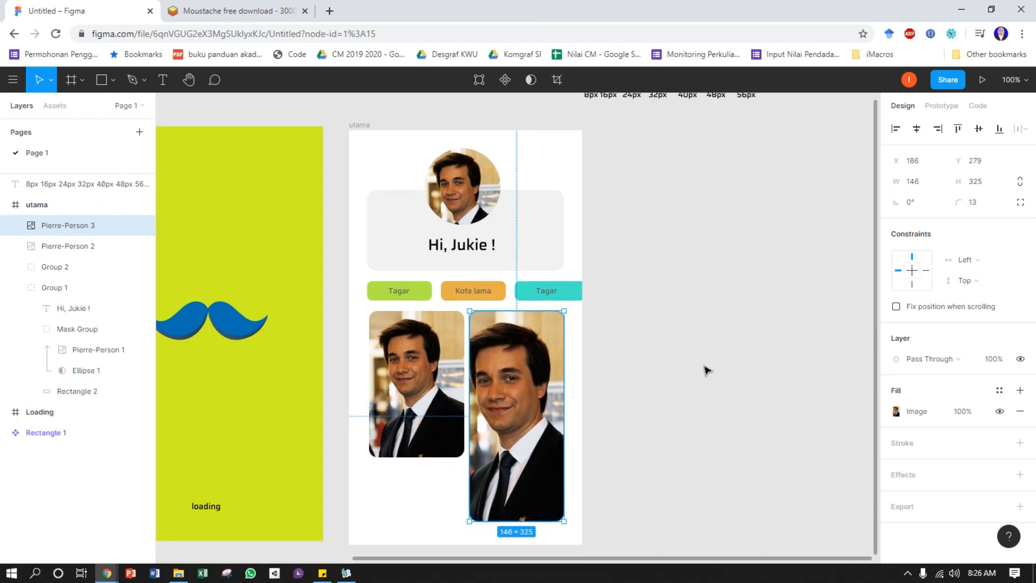
Check both image cards' side margins in the utama frame and move the left image card back to X 28
left_click(444, 395, "shift")
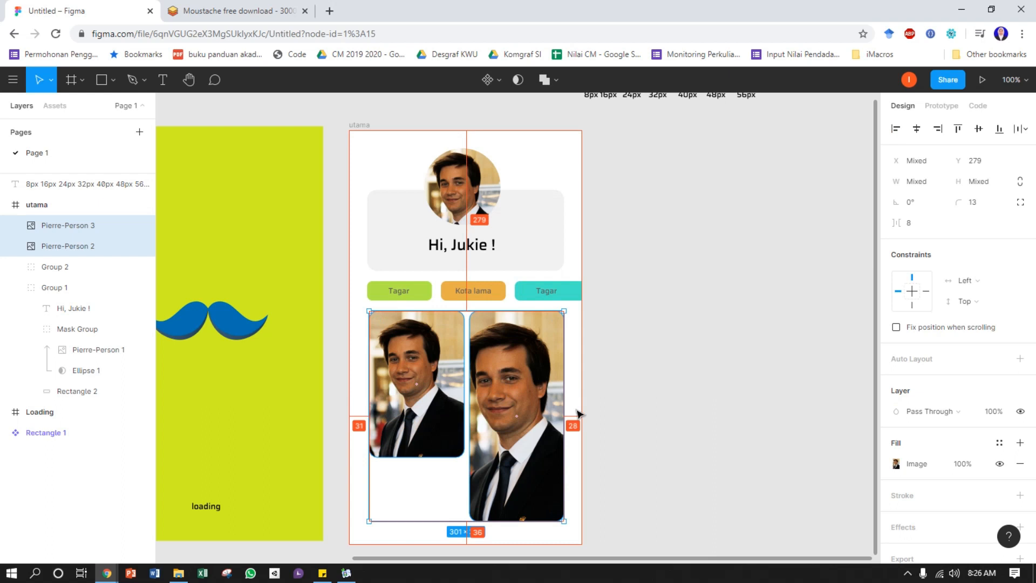
left_click(678, 342)
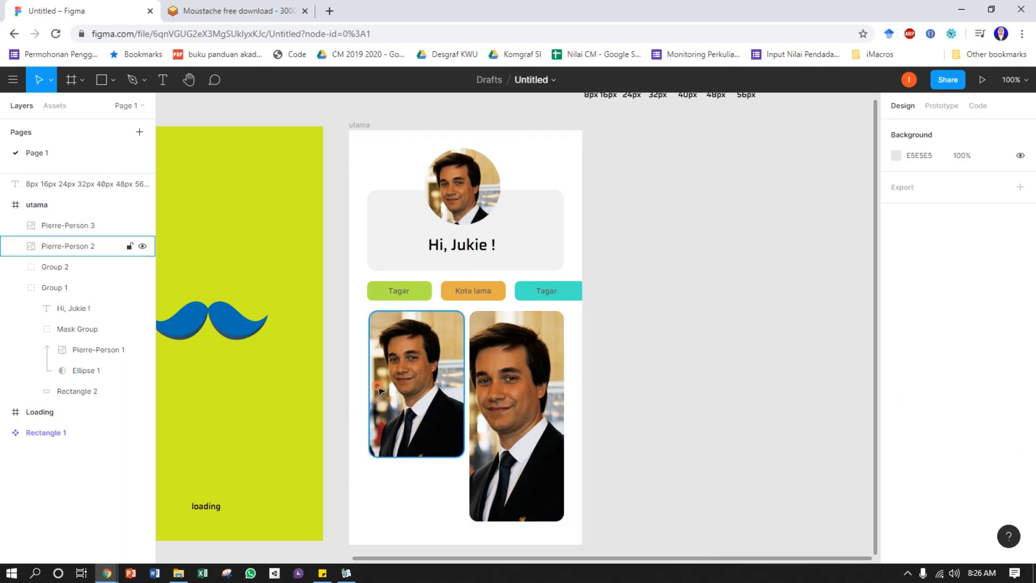
left_click(142, 245)
key("Left")
key("Left")
key("Left")
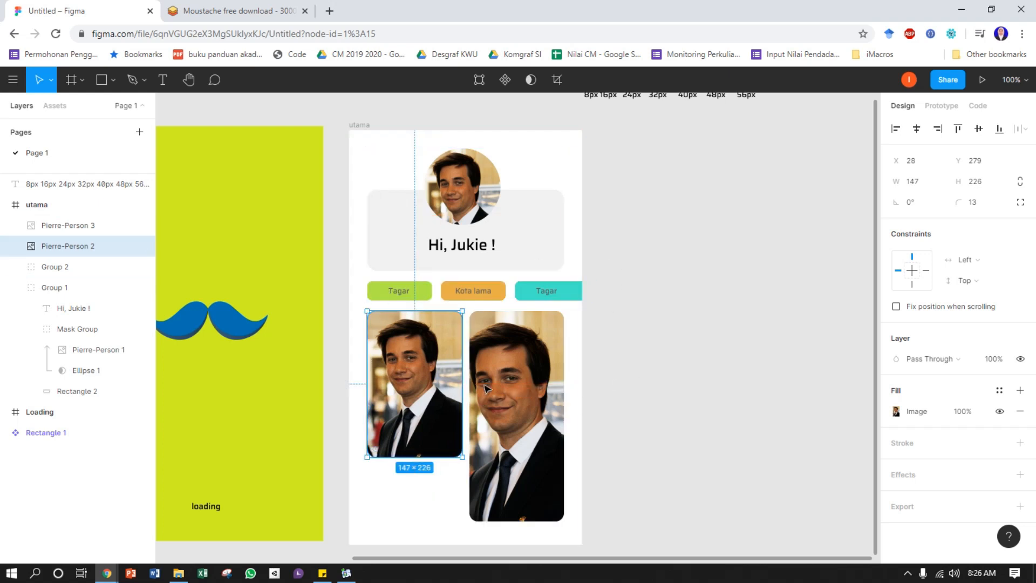
scroll(442, 426, "down", 1)
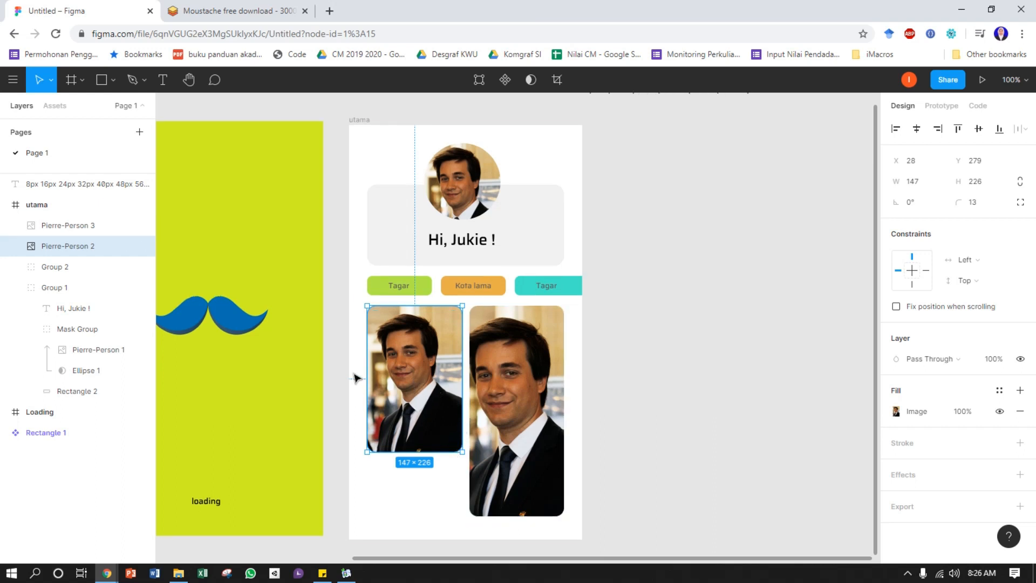
Enlarge the left image card proportionally to a height of 231 and set its width to 150, leaving a gap of 8 to the right card
key("alt")
left_click_drag(463, 455, 463, 456)
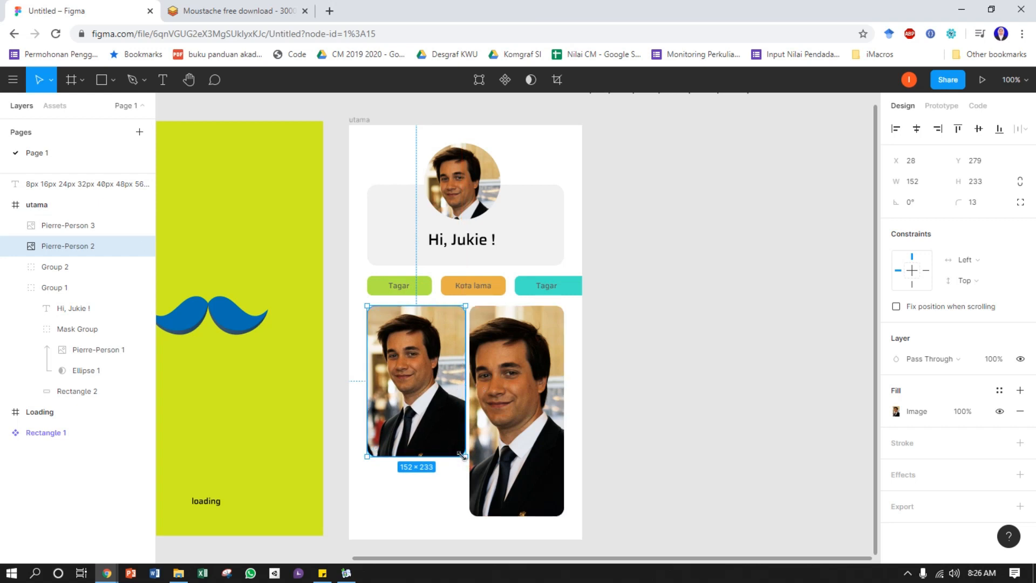
left_click_drag(460, 453, 460, 452)
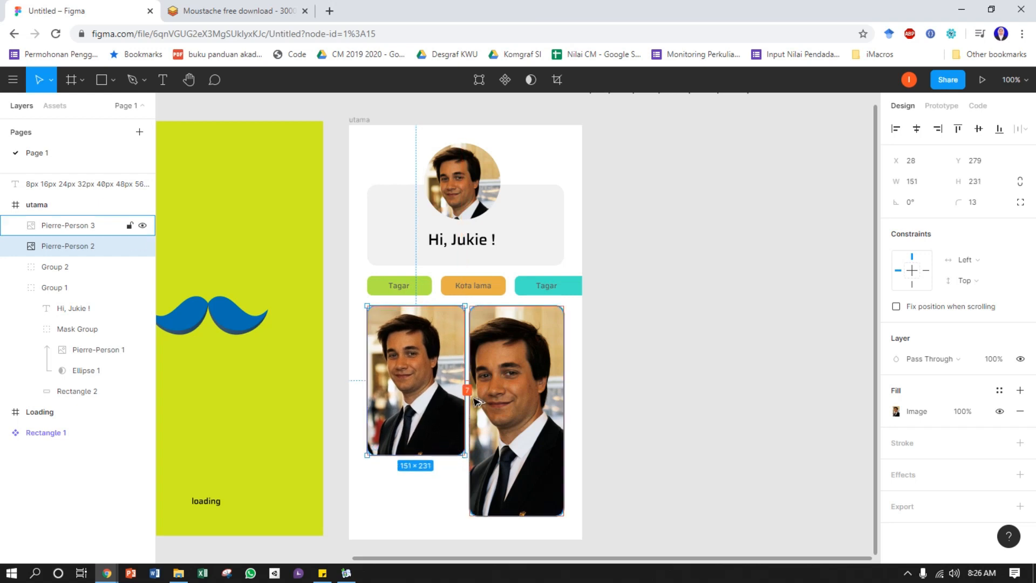
left_click(913, 179)
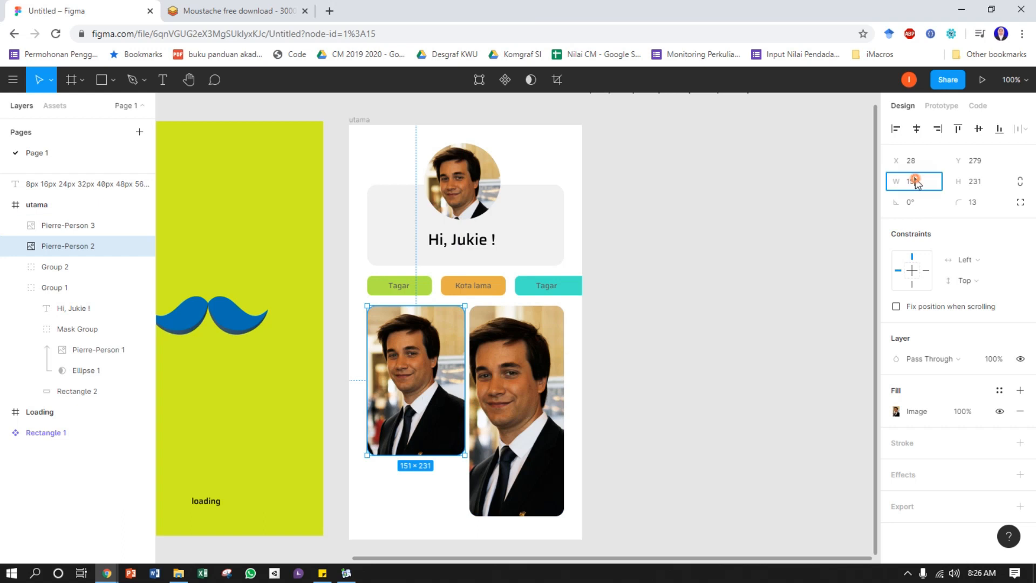
key("Return")
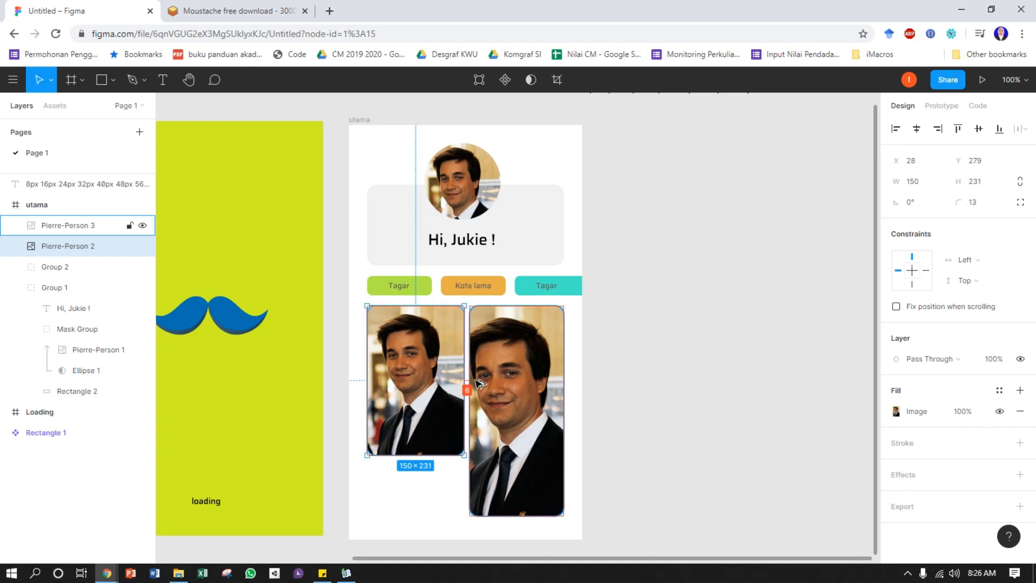
left_click(604, 386)
left_click(562, 390)
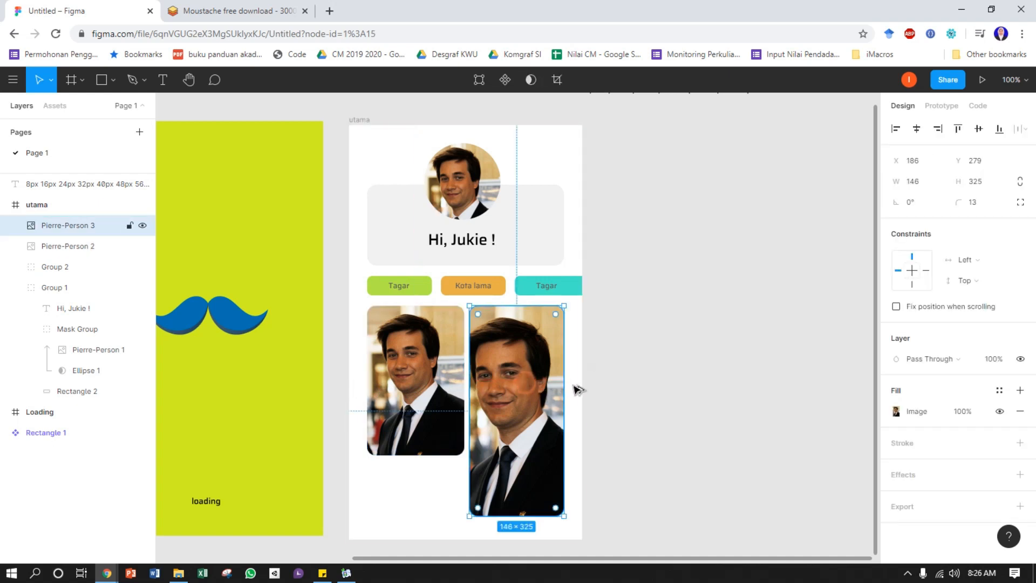
left_click(657, 386)
Paste a copy of the left image card and place it directly below the original at Y 518, leaving a gap of 8
scroll(657, 386, "down", 2)
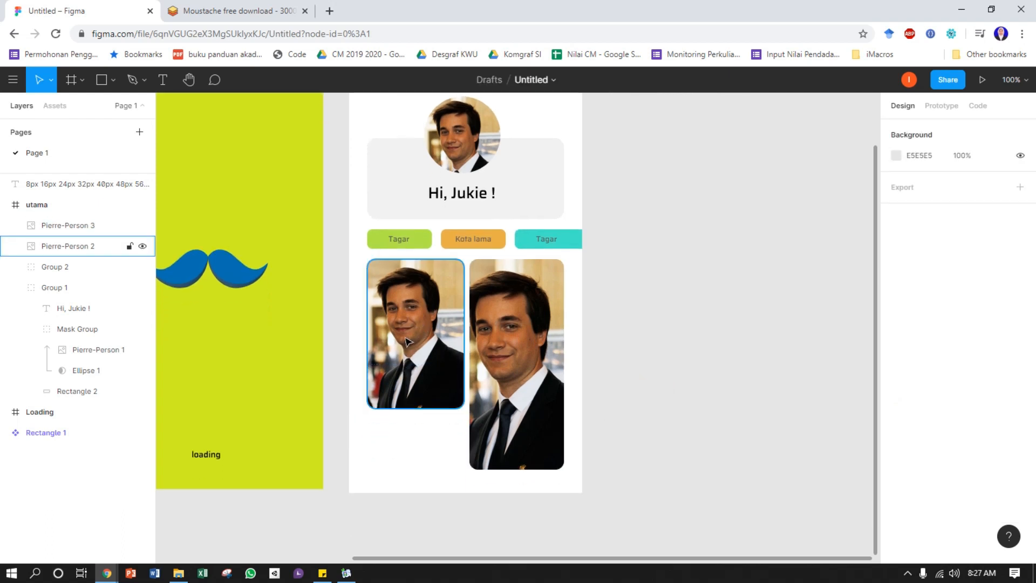
left_click(483, 308)
left_click(434, 312)
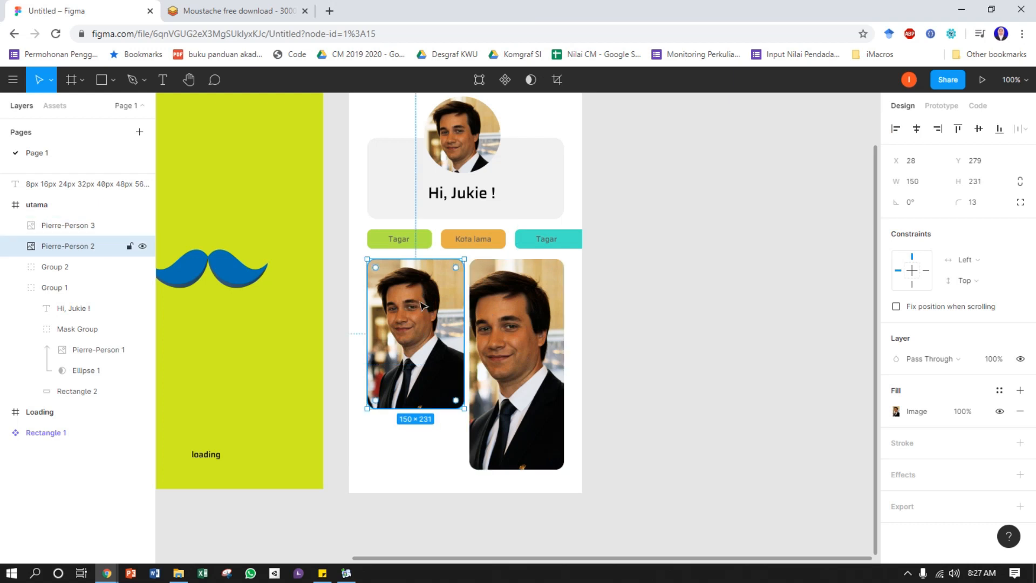
left_click(635, 328)
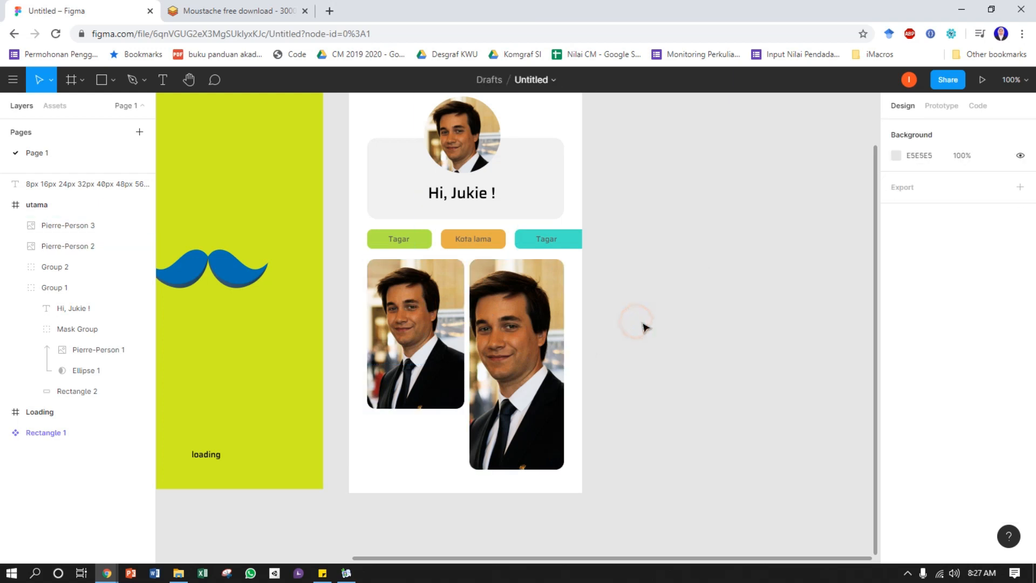
left_click(404, 382)
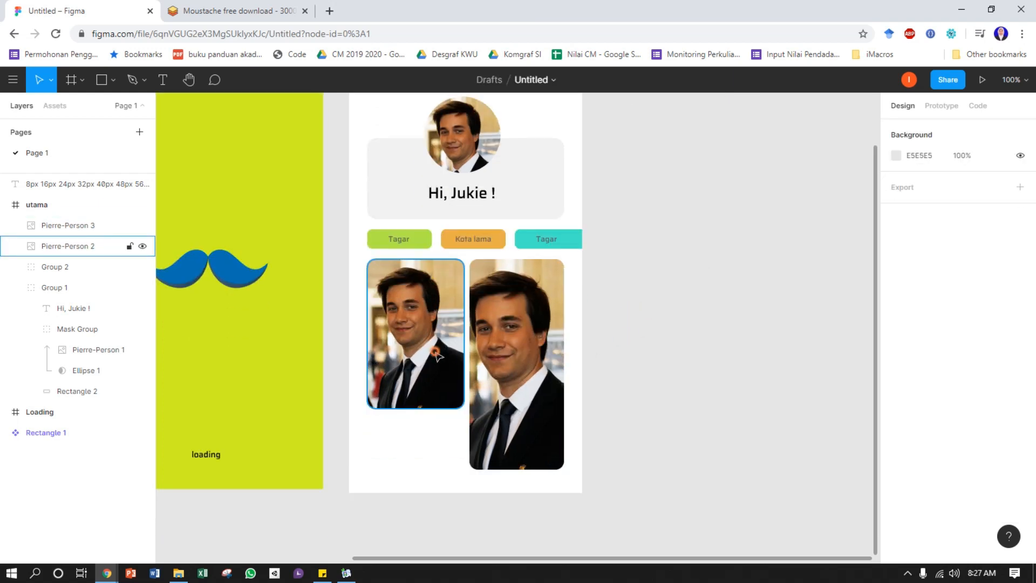
key("ctrl+v")
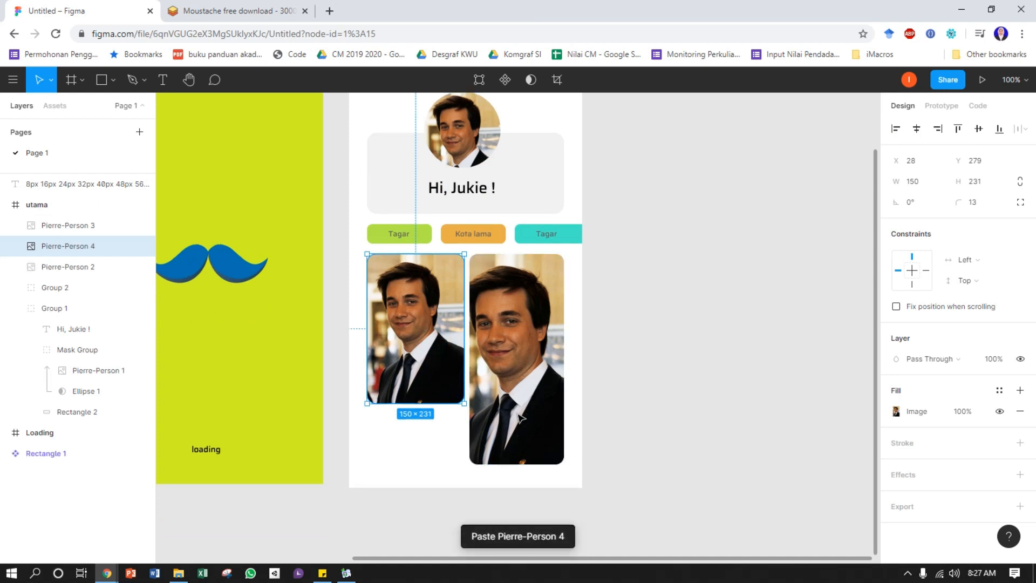
scroll(443, 312, "down", 2)
left_click_drag(416, 288, 416, 442)
key("alt")
key("Down")
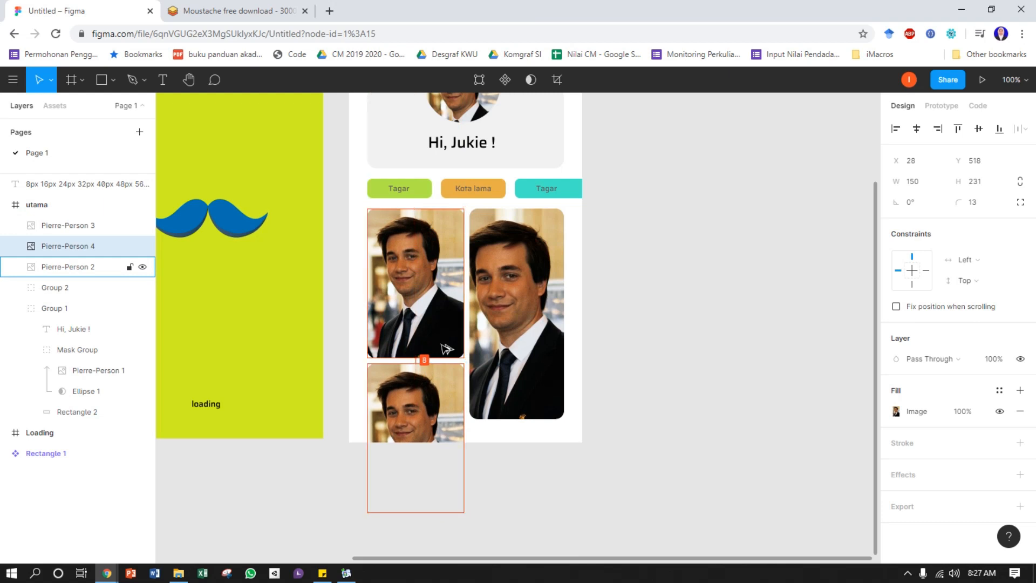
left_click(655, 364)
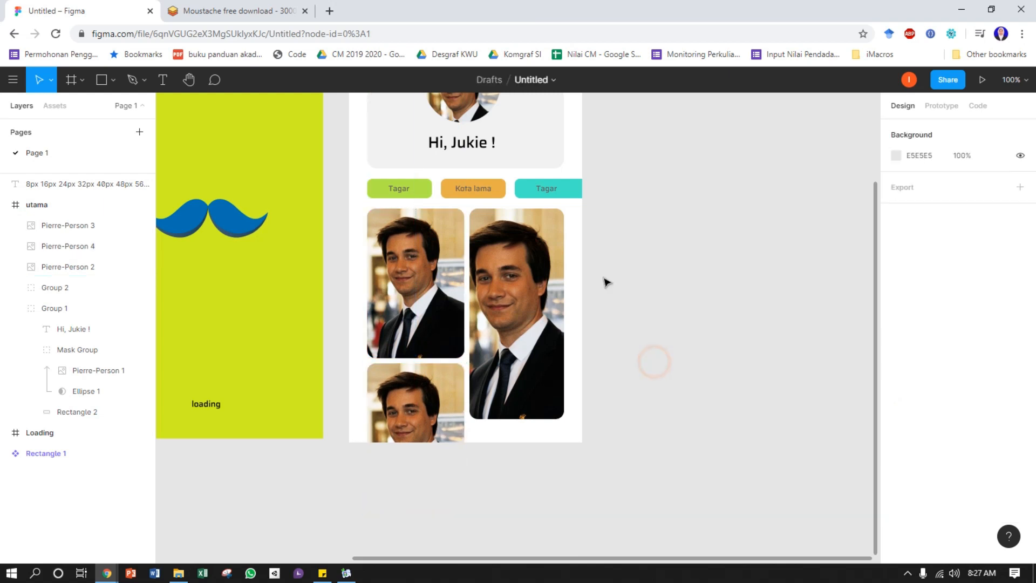
scroll(731, 318, "up", 3)
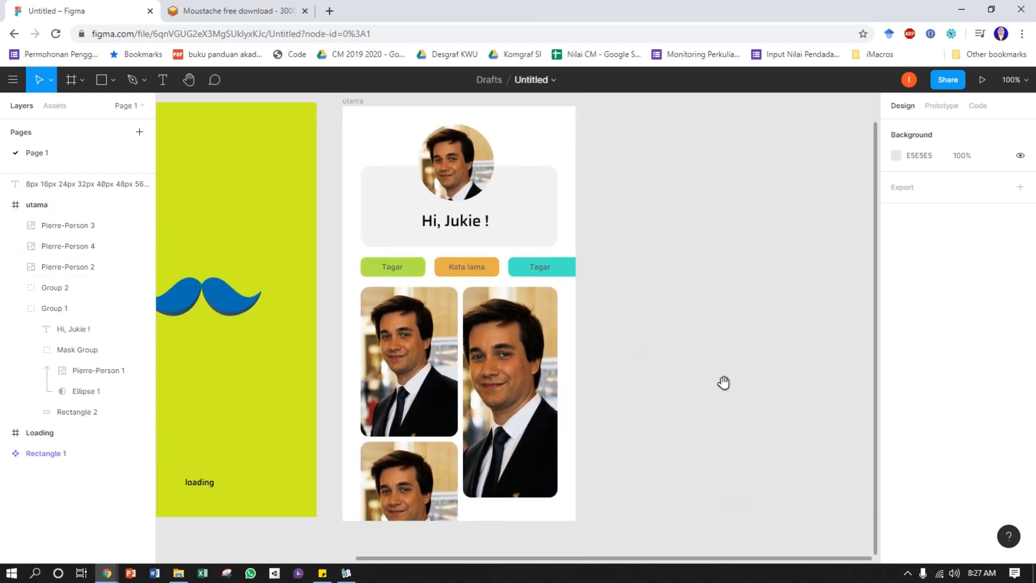
left_click_drag(677, 273, 694, 303)
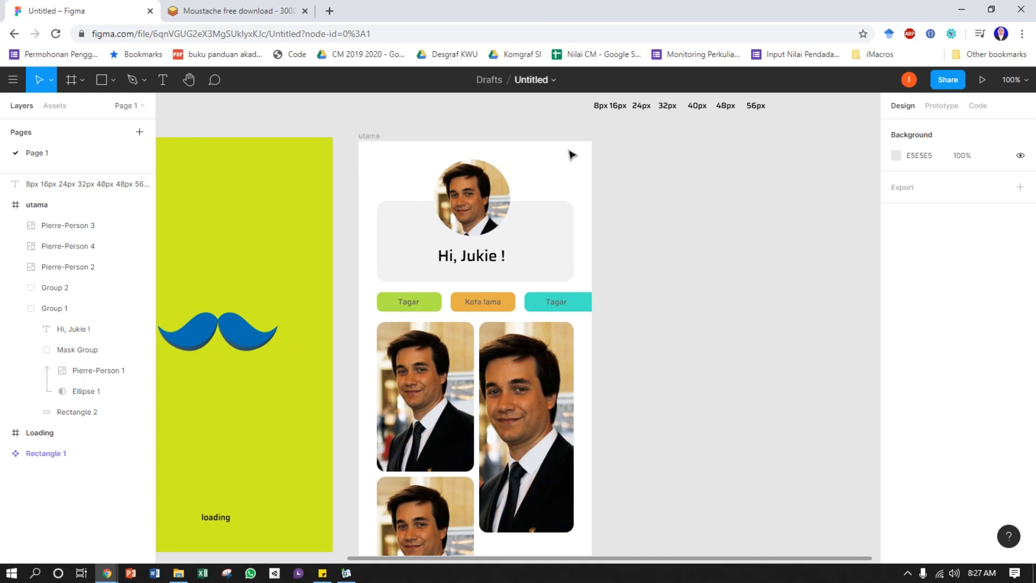
mouse_move(625, 195)
left_mouse_down()
mouse_move(643, 199)
mouse_move(692, 178)
mouse_move(639, 181)
left_mouse_up()
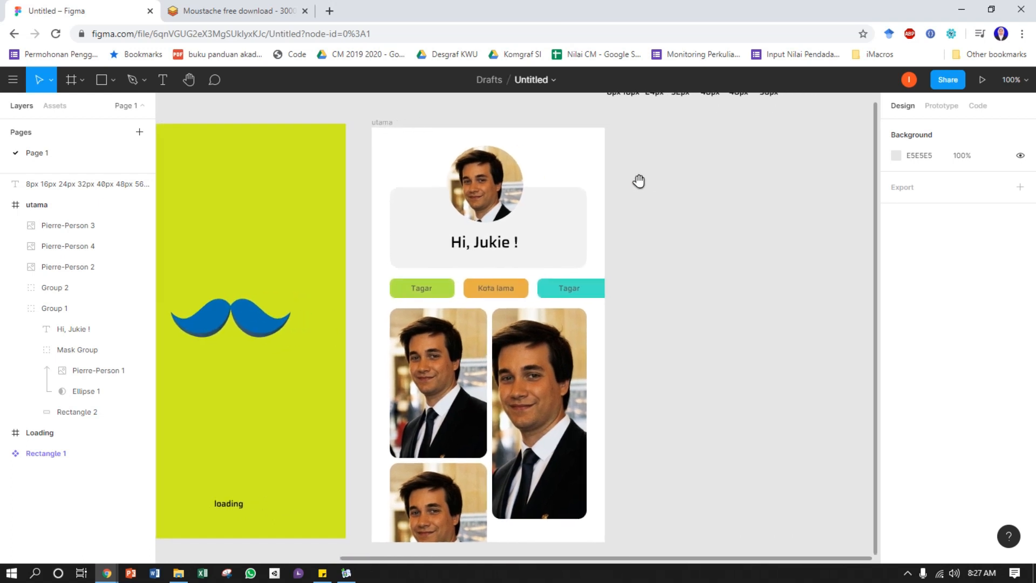
Open icons8.com in a new browser tab and go to its hamburger menu icon set
left_click(331, 13)
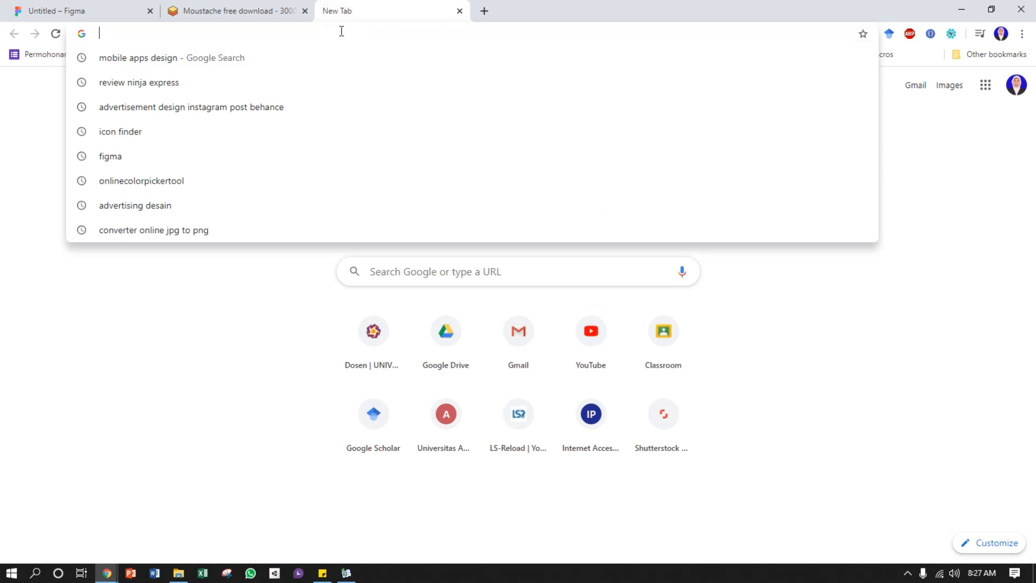
type("ico")
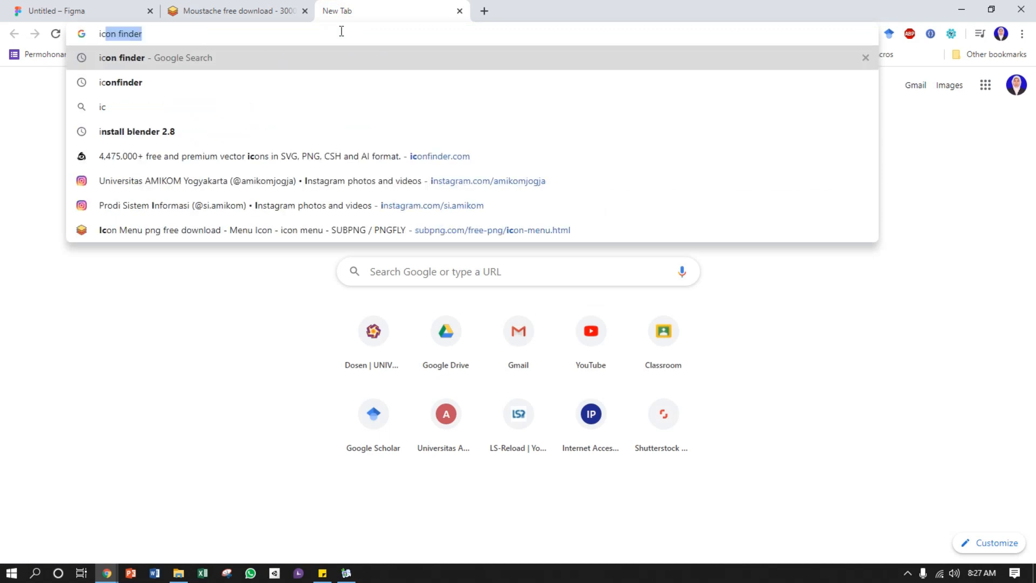
type("n")
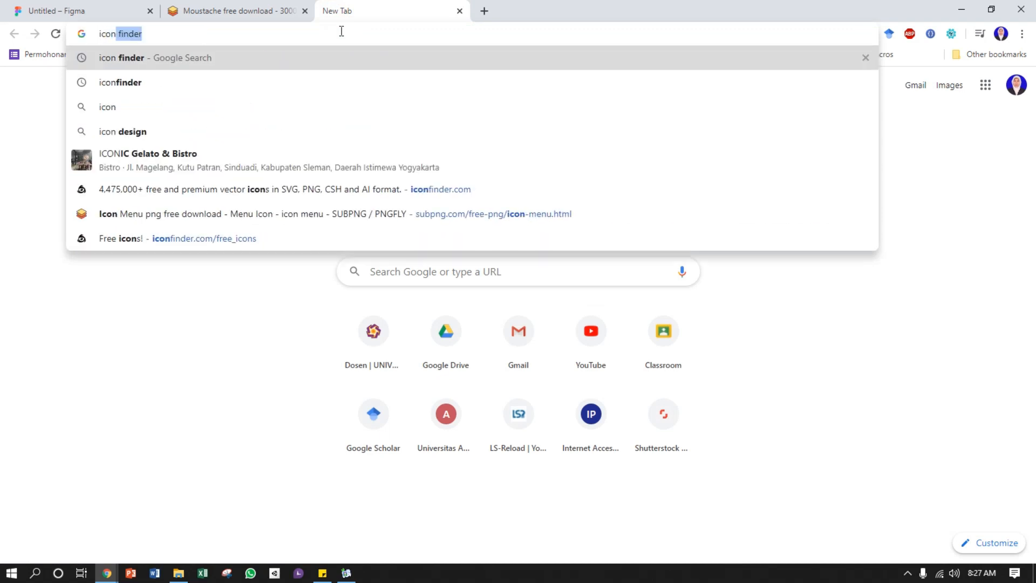
type("s8.com")
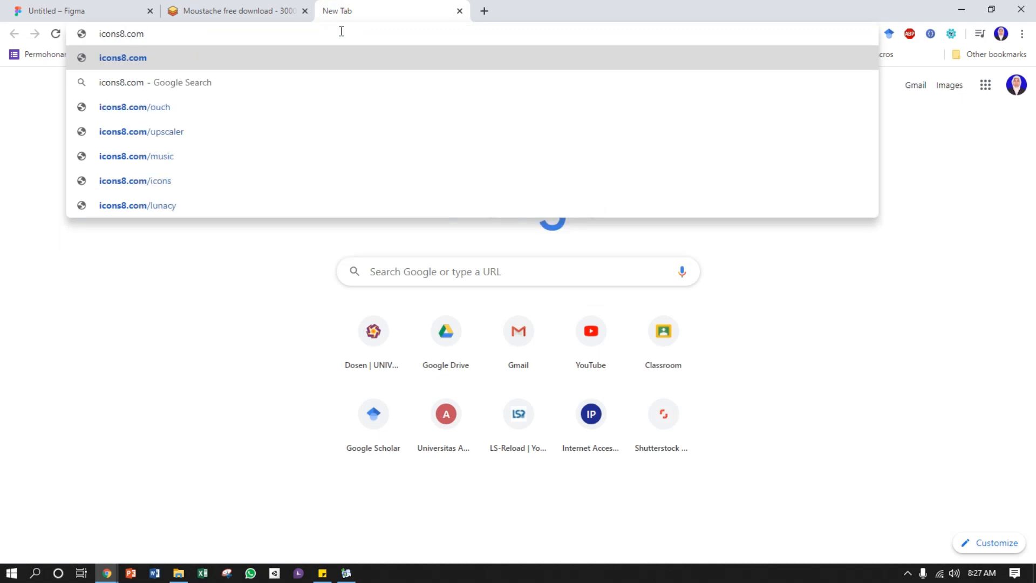
key("Return")
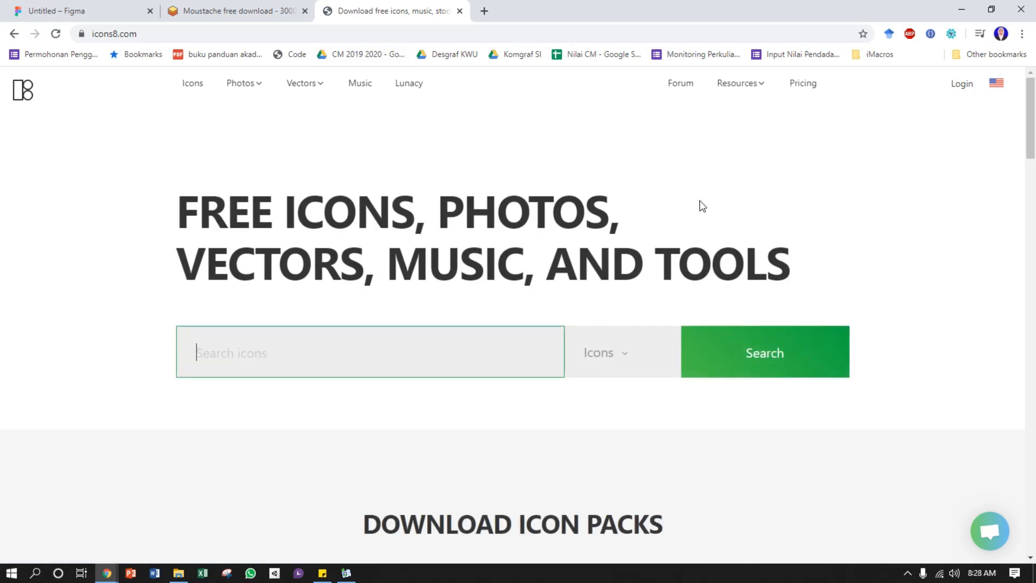
scroll(817, 234, "down", 3)
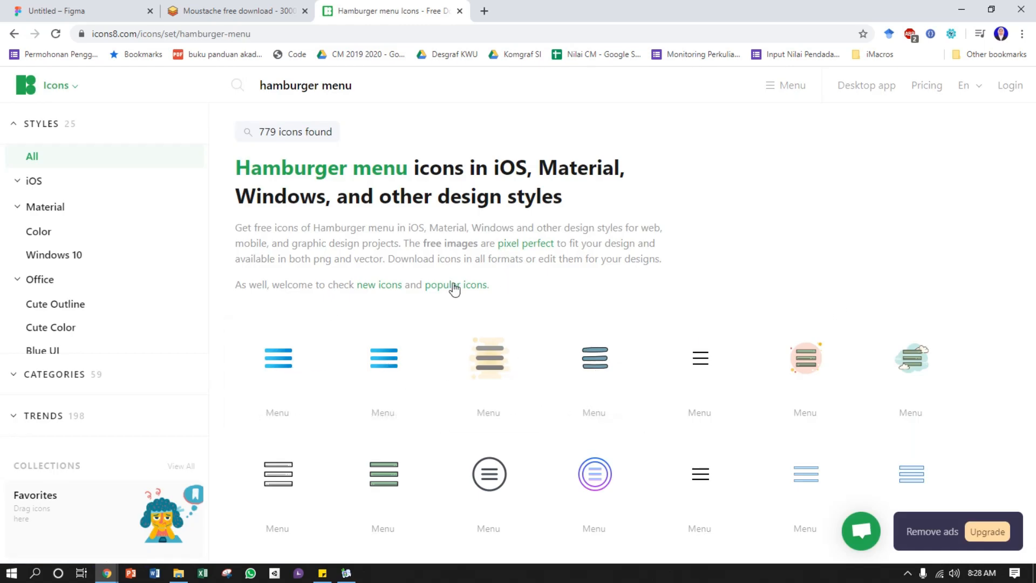
Browse the hamburger menu icons and the list of available icon styles for a suitable menu icon
scroll(502, 340, "down", 2)
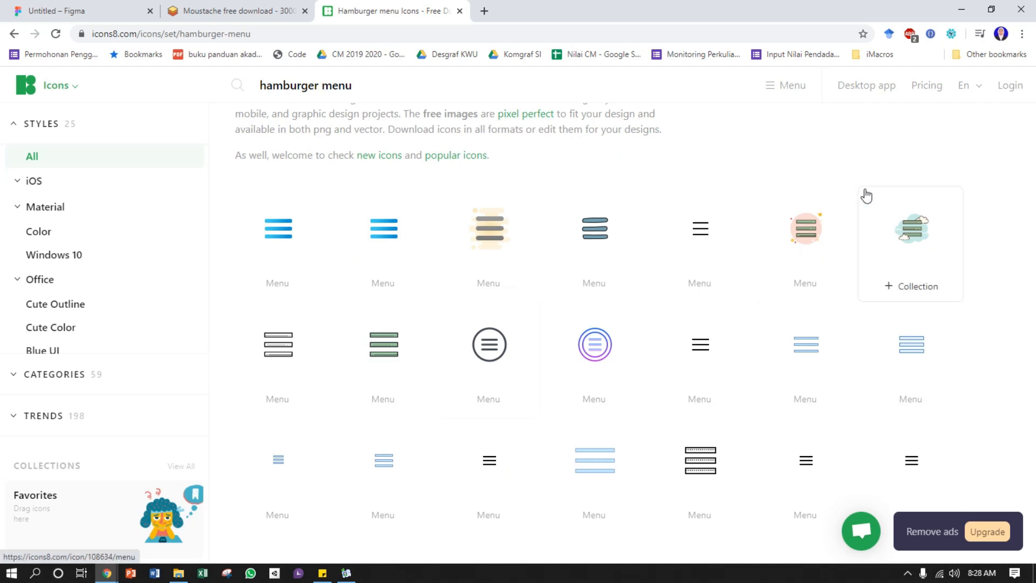
scroll(388, 315, "down", 2)
scroll(393, 352, "down", 3)
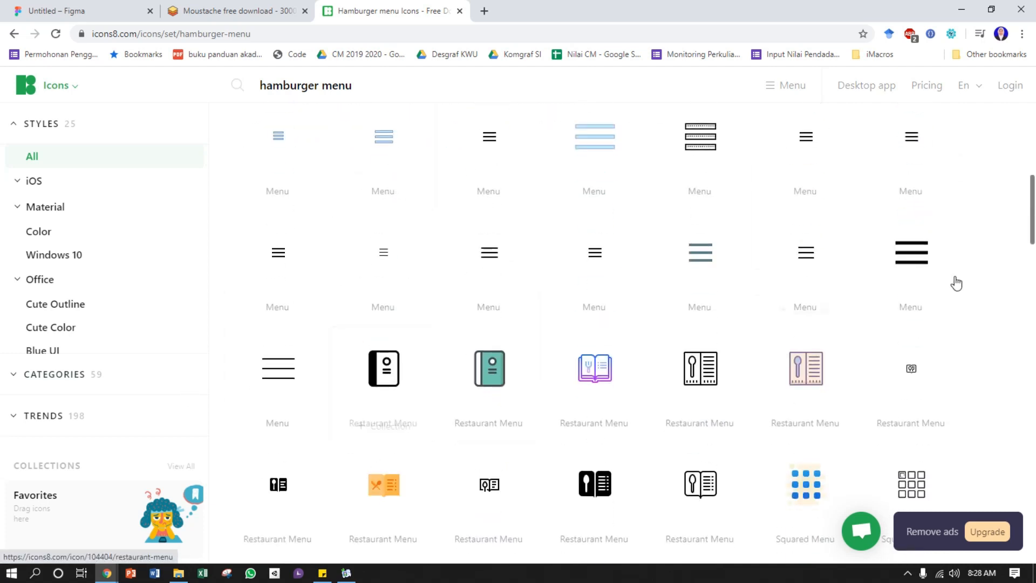
scroll(306, 283, "down", 5)
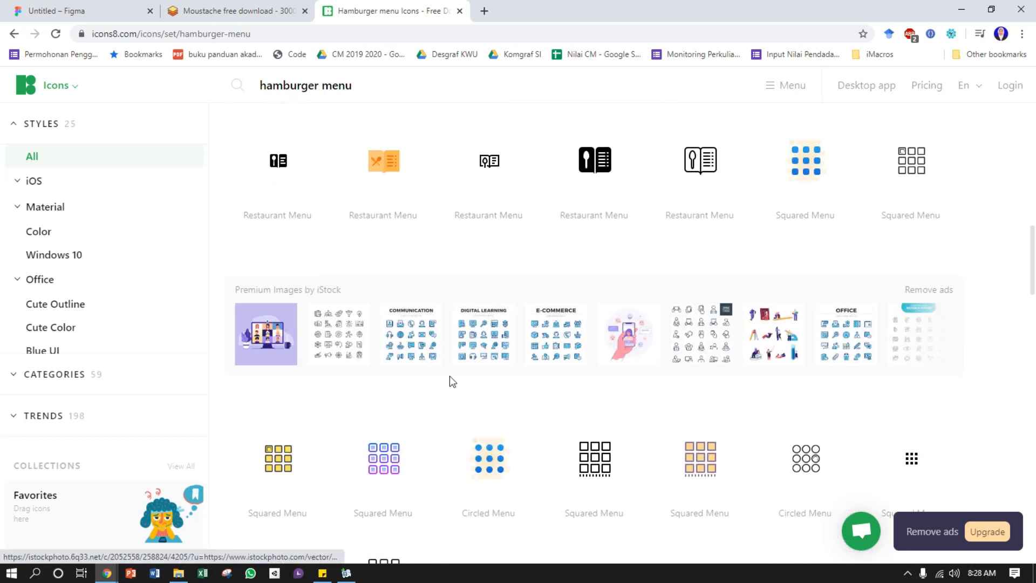
scroll(449, 375, "down", 3)
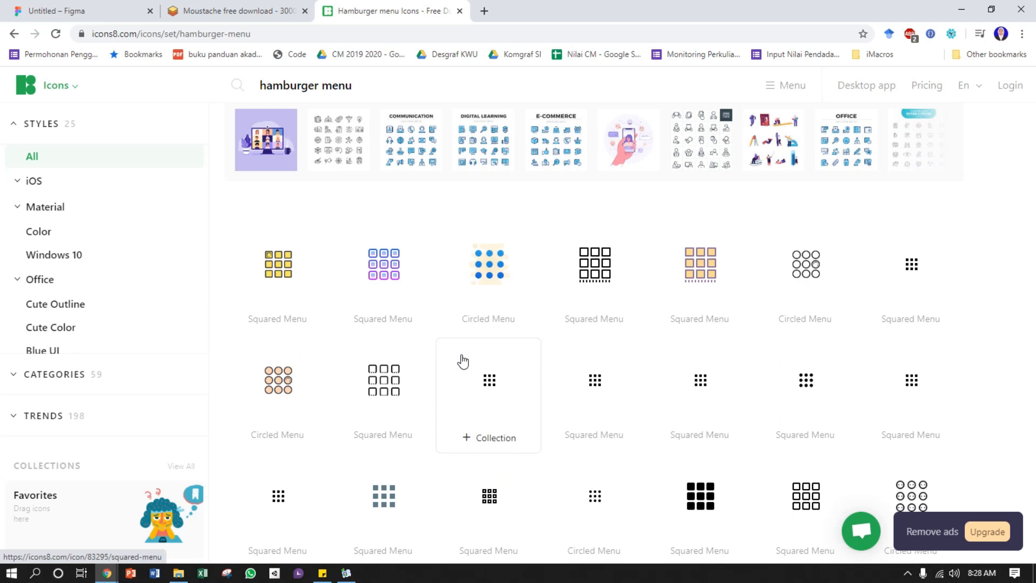
scroll(463, 357, "down", 3)
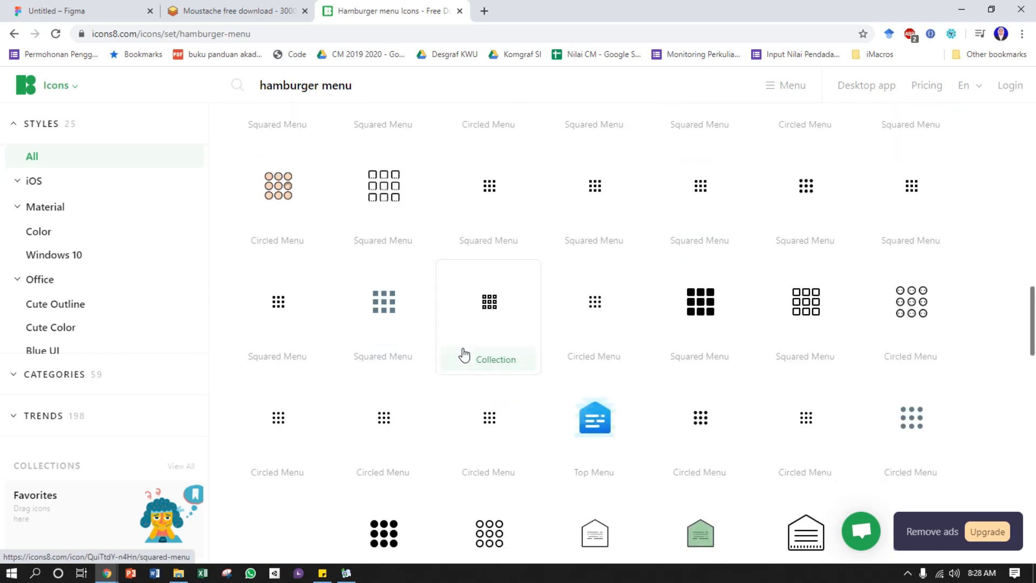
scroll(474, 344, "up", 10)
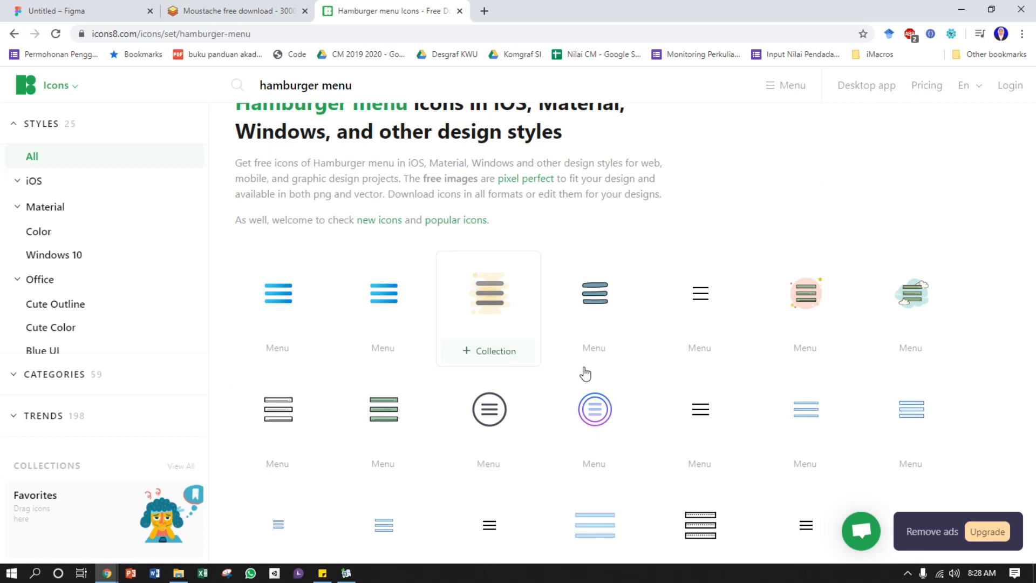
scroll(515, 307, "down", 1)
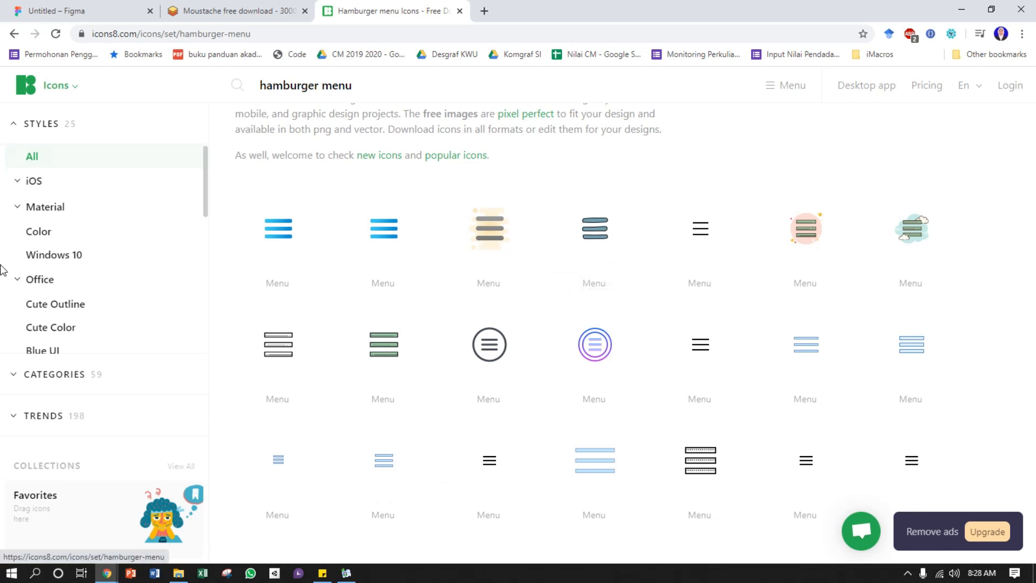
scroll(76, 273, "down", 2)
scroll(95, 316, "down", 2)
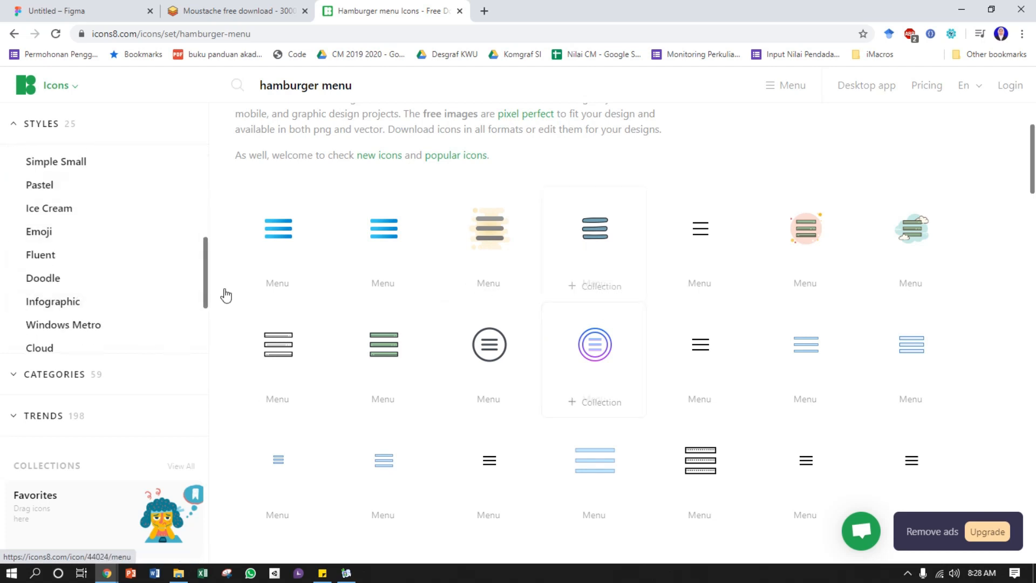
scroll(360, 334, "down", 2)
scroll(361, 334, "down", 3)
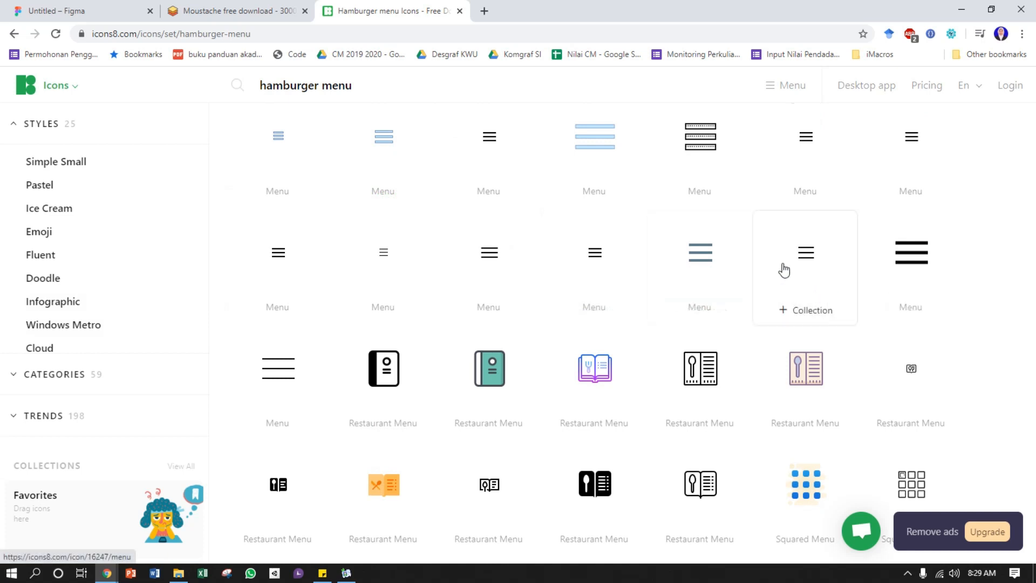
Open the Material Two Tone menu icon and examine its HTML embed code and attribution link
left_click(285, 283)
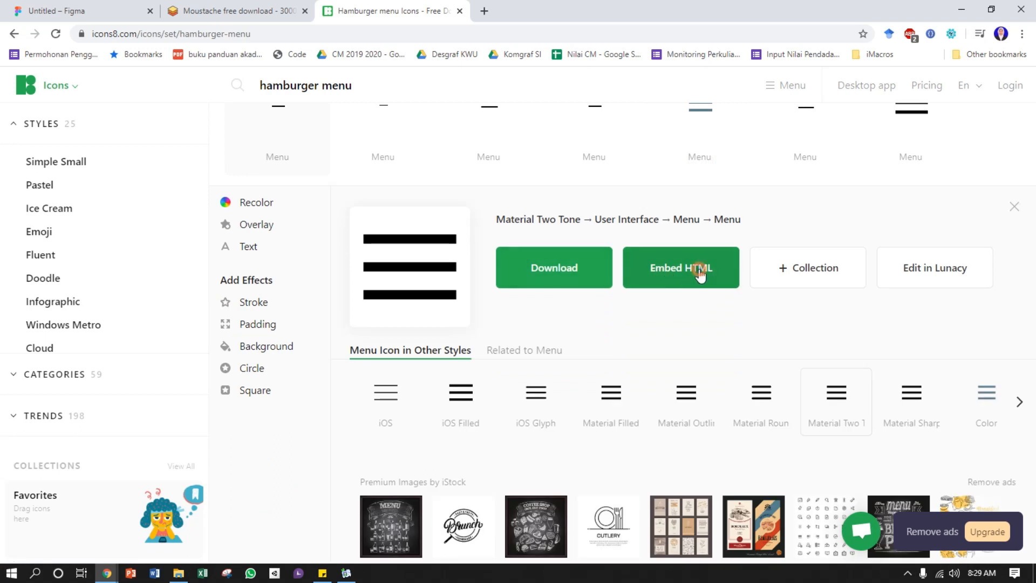
left_click(701, 272)
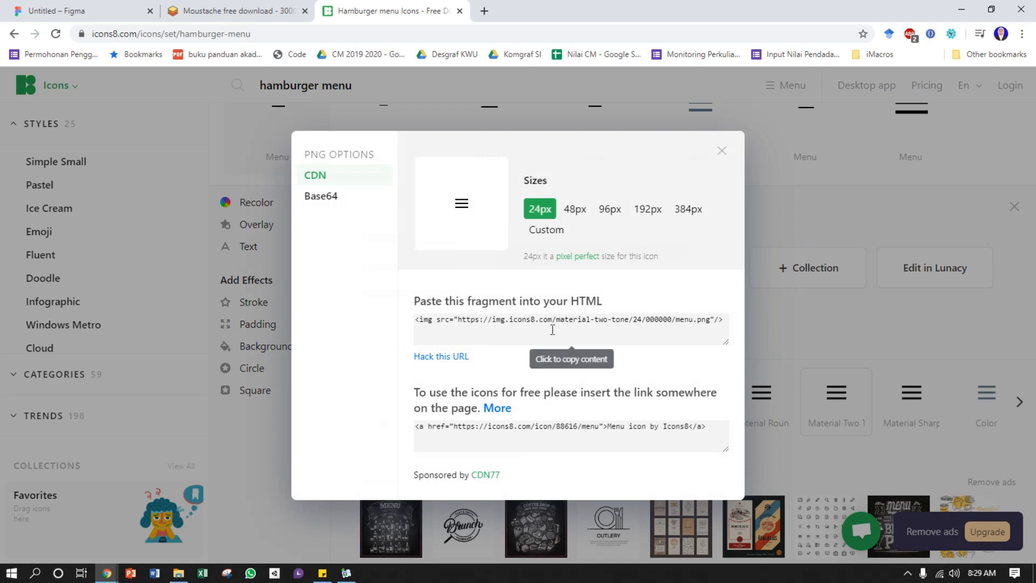
left_click_drag(719, 427, 393, 437)
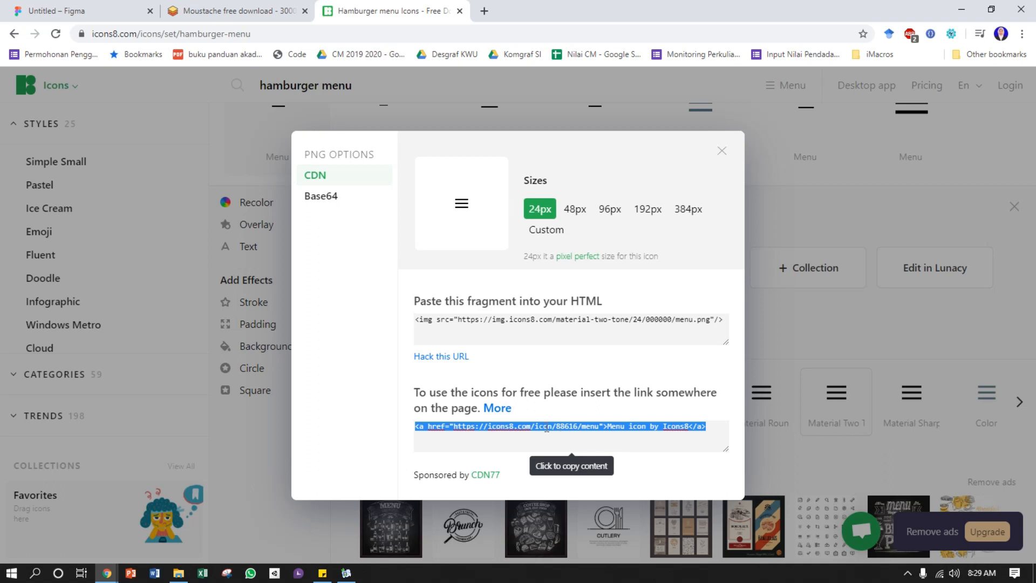
left_click(721, 152)
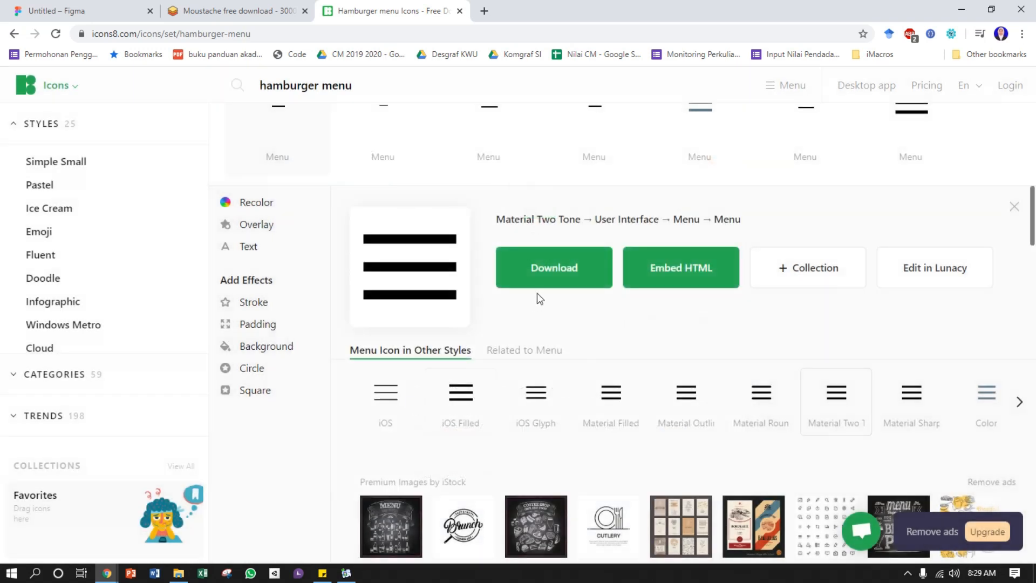
scroll(529, 291, "down", 3)
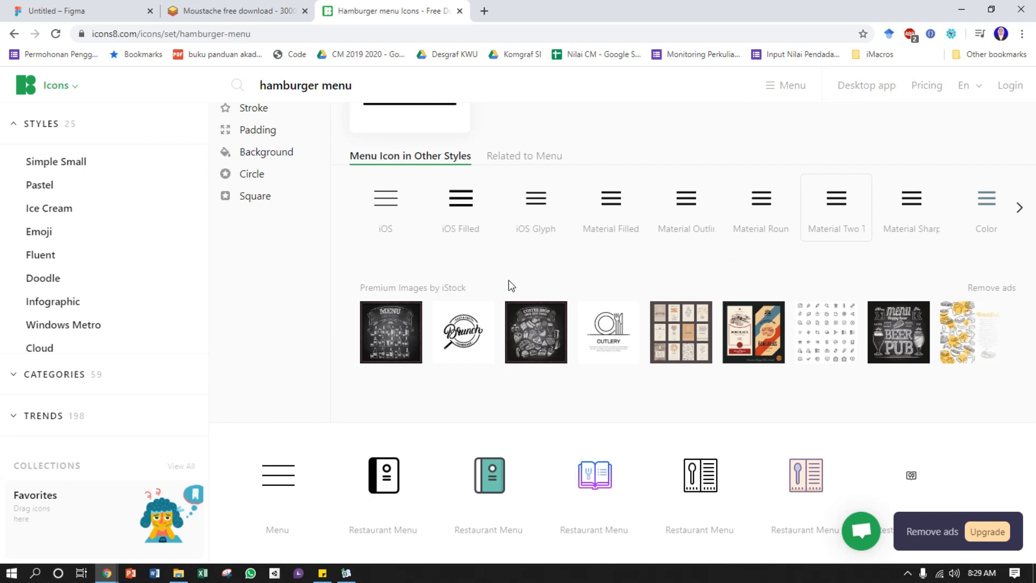
Open the download options for the Material Two Tone menu icon and choose PNG format at 48px
scroll(509, 286, "up", 3)
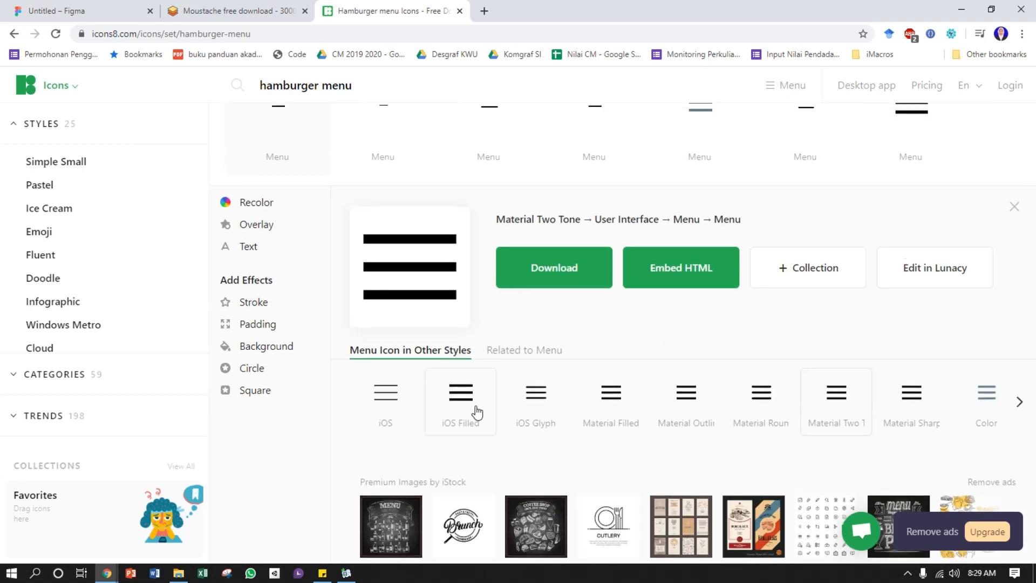
left_click(542, 269)
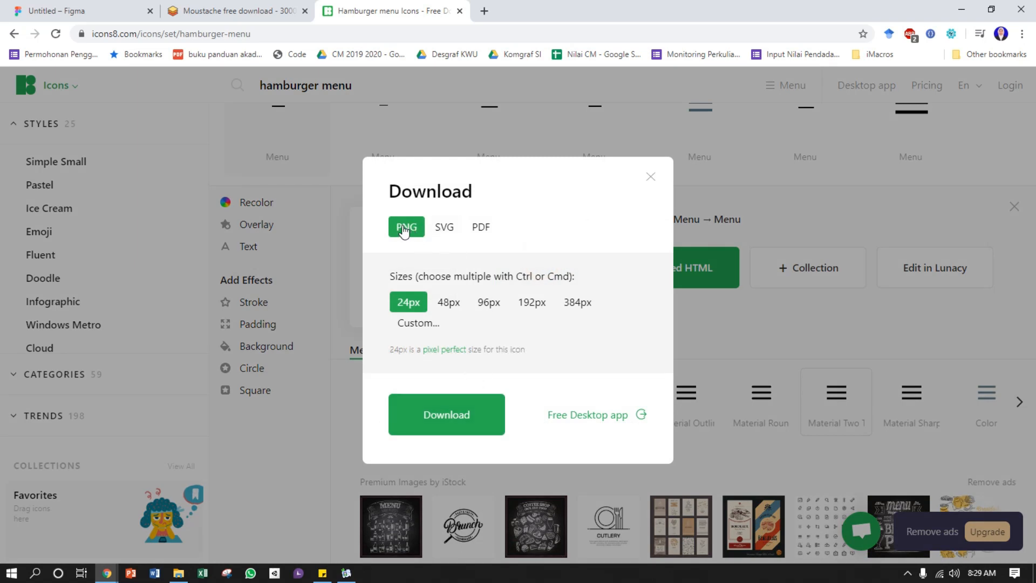
left_click(446, 228)
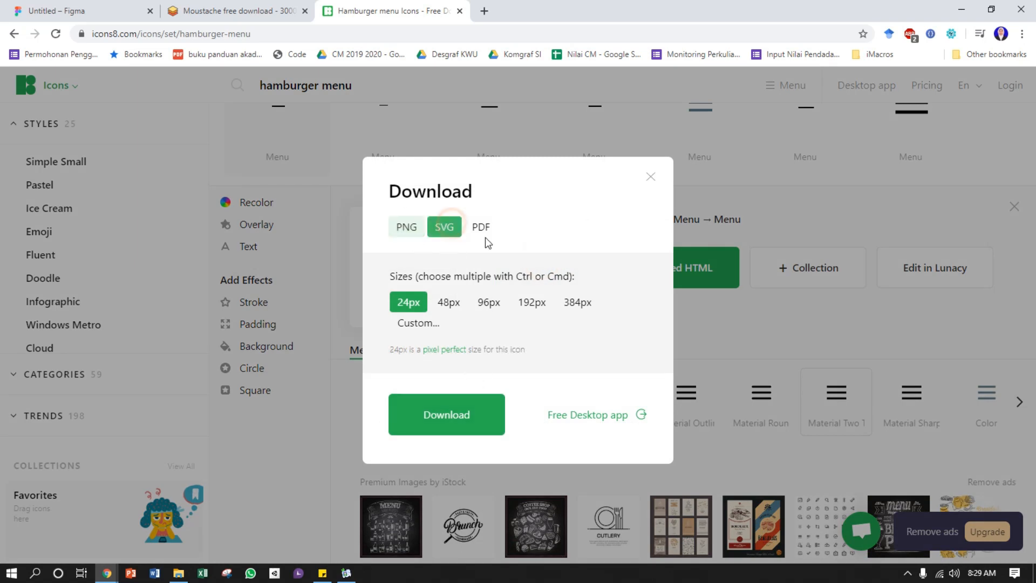
left_click(484, 231)
left_click(410, 230)
left_click(447, 235)
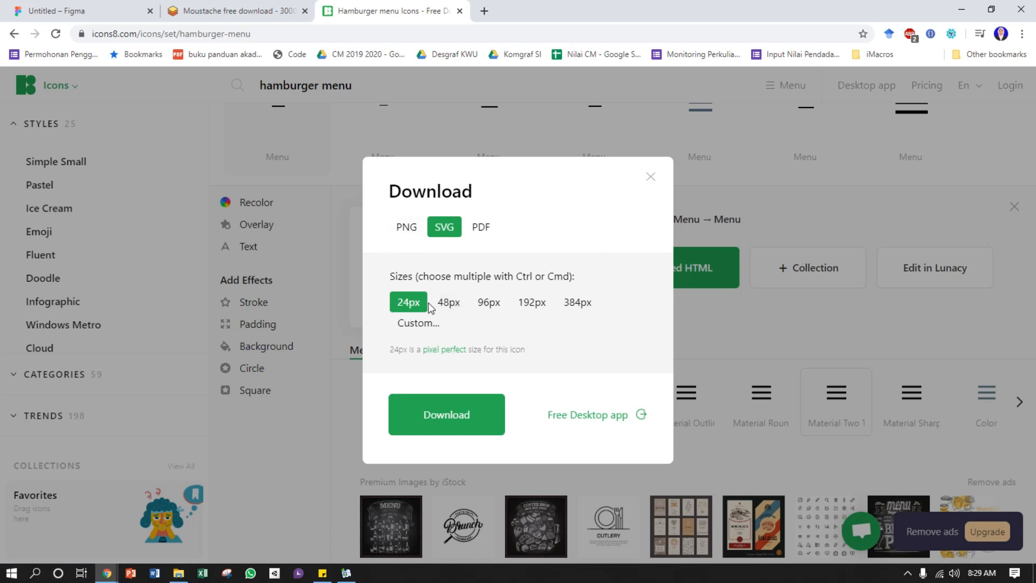
left_click(459, 305)
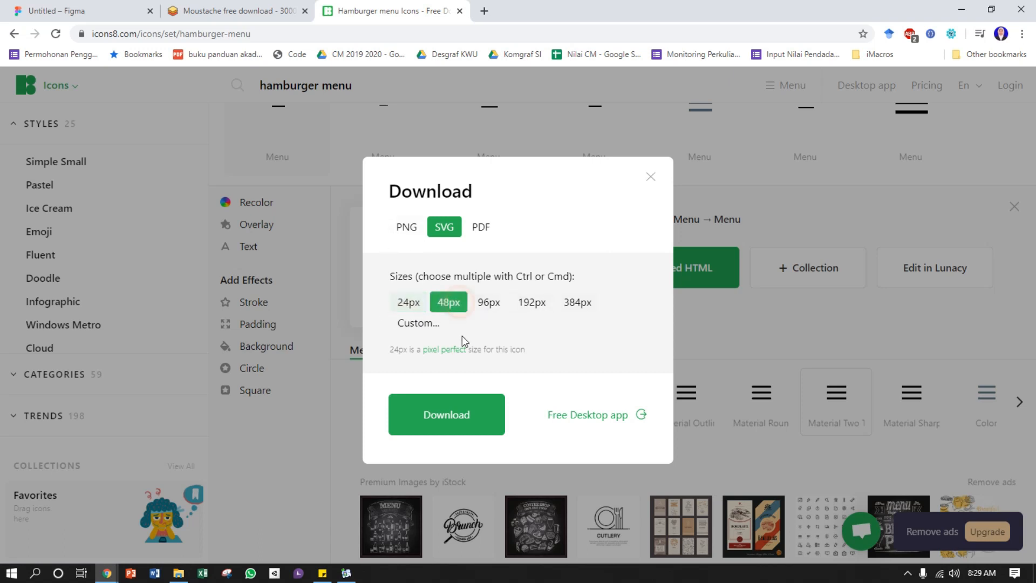
left_click(409, 306)
left_click(450, 302)
left_click(402, 229)
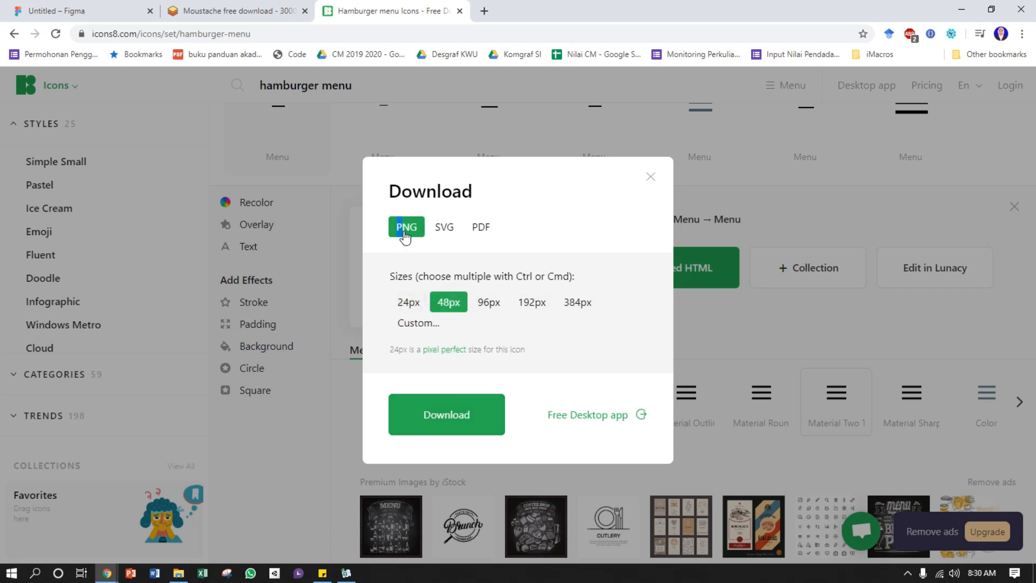
Start the free download of the menu icon and delete the old kisspng menu image from the Pictures folder
left_click(455, 420)
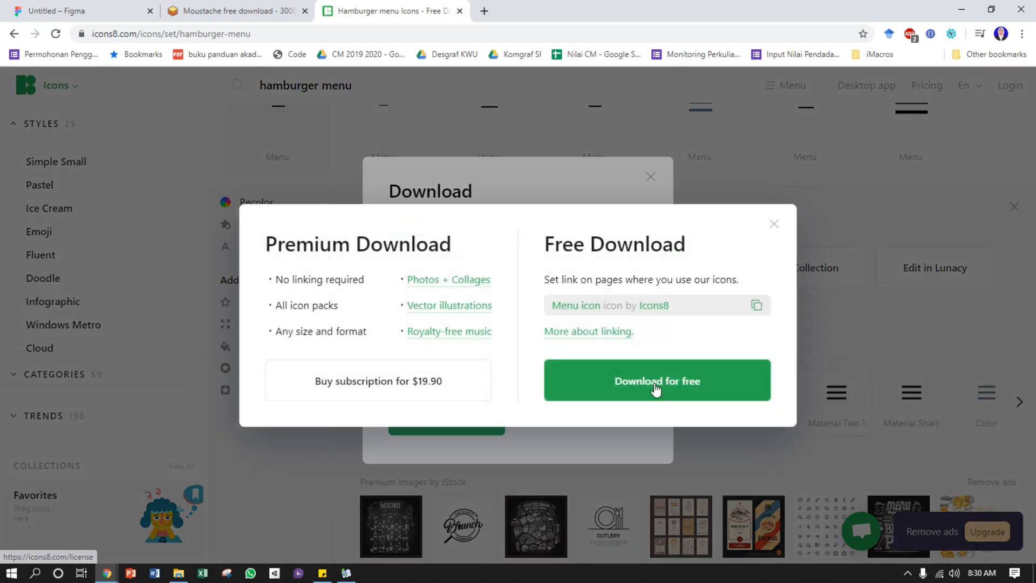
left_click(664, 389)
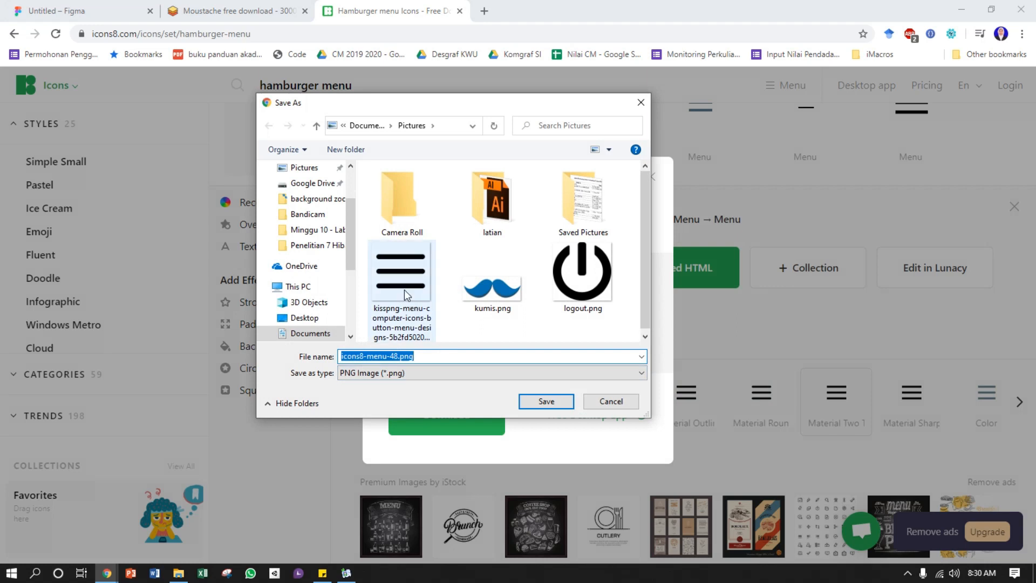
right_click(406, 292)
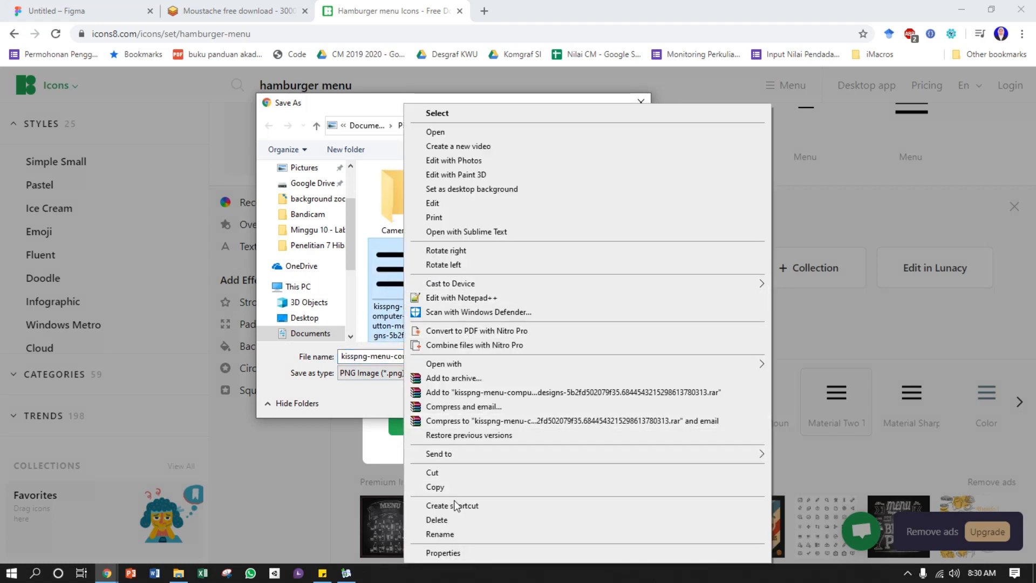
left_click(452, 521)
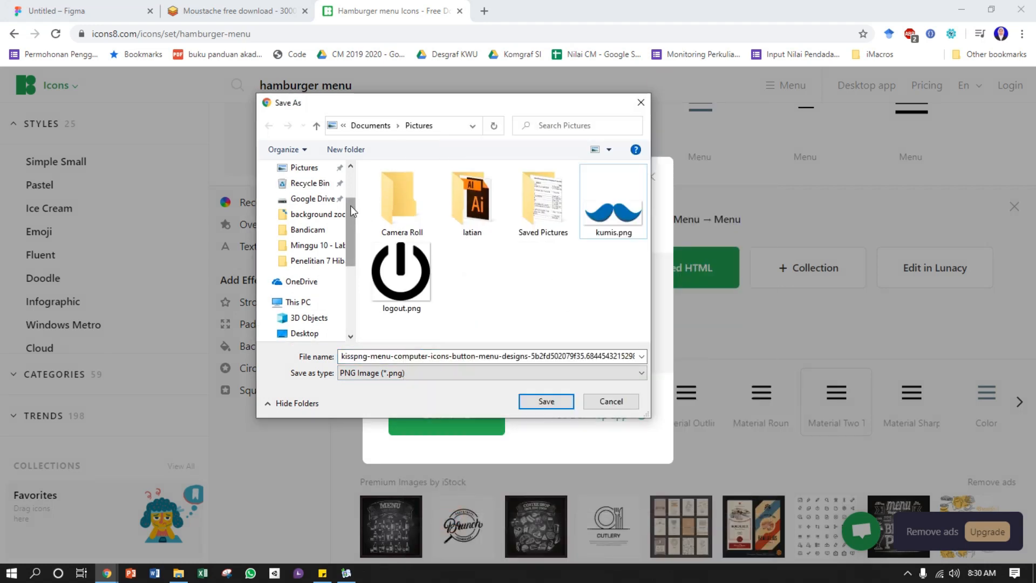
Save the menu icon in Pictures as "icon menu" and close the download dialog
left_click(392, 356)
type("icon menu")
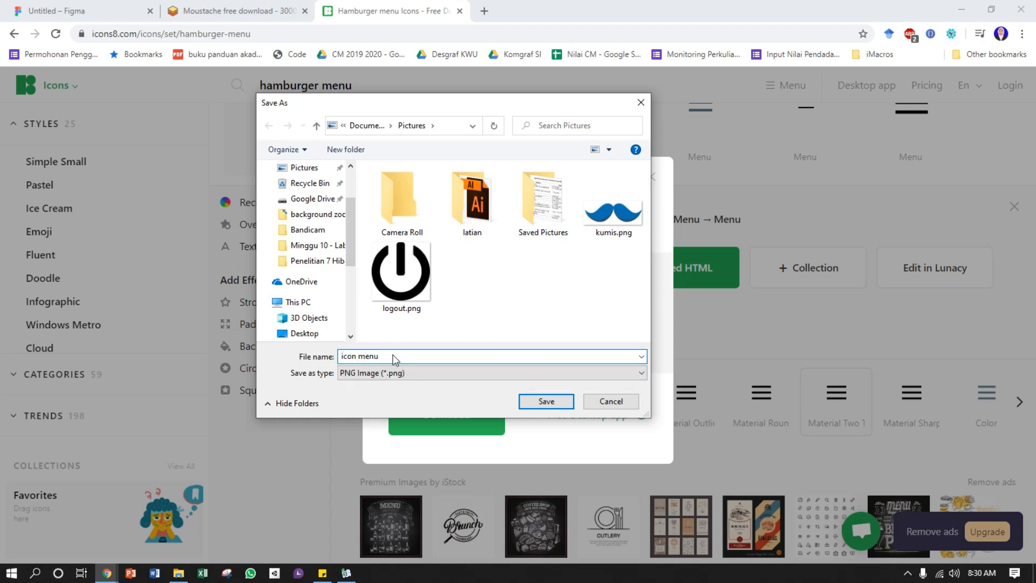
key("Return")
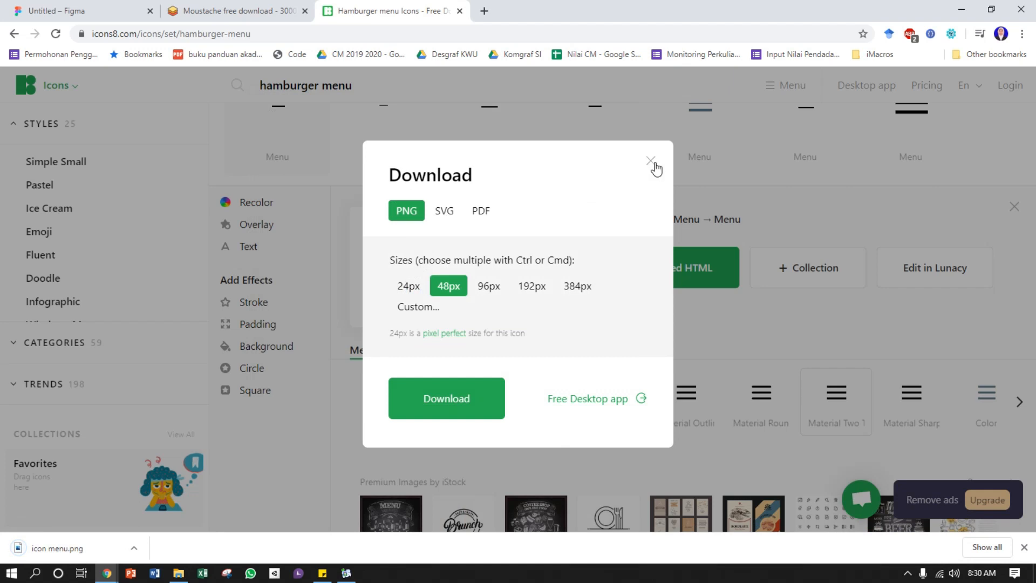
left_click(651, 162)
Dismiss the link reminder banner and search the icon library for "logout"
scroll(382, 231, "up", 5)
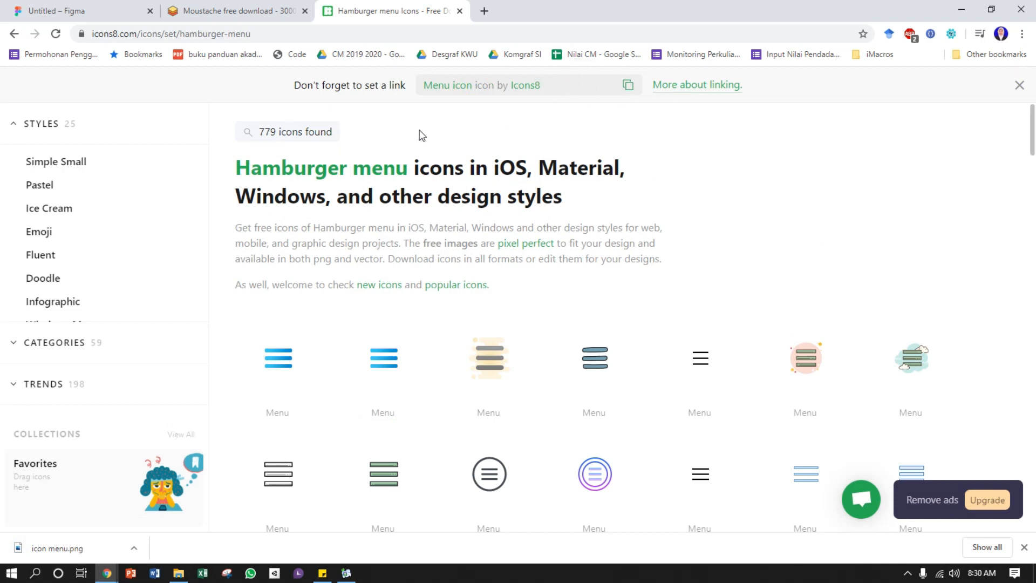
left_click(1019, 86)
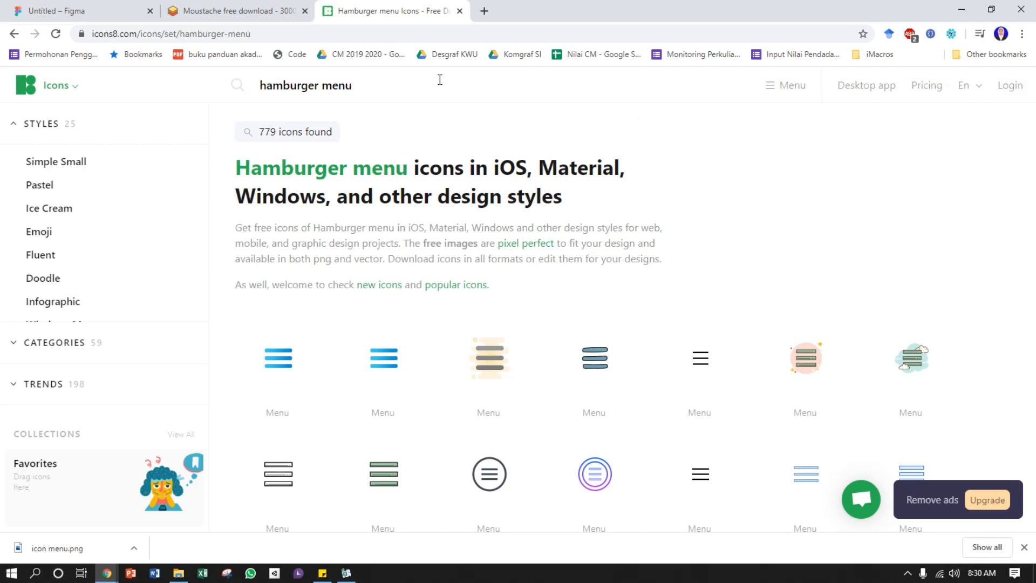
left_click_drag(378, 83, 214, 93)
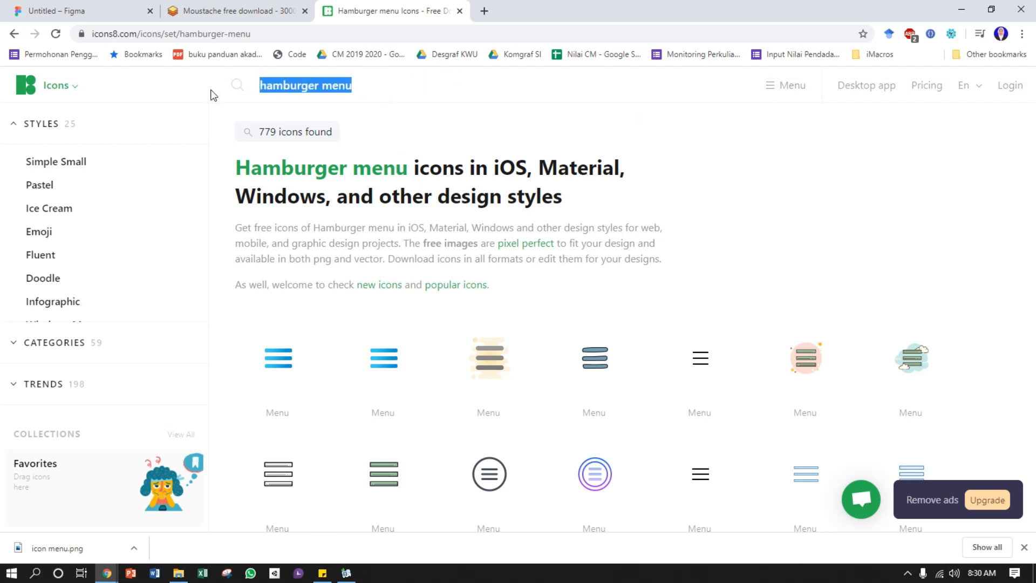
type("logout")
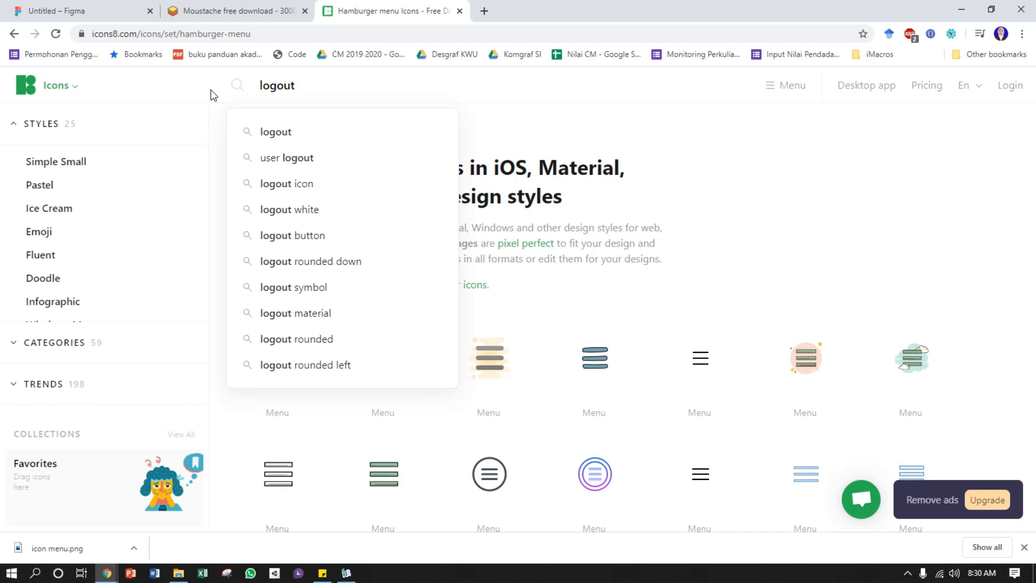
key("Return")
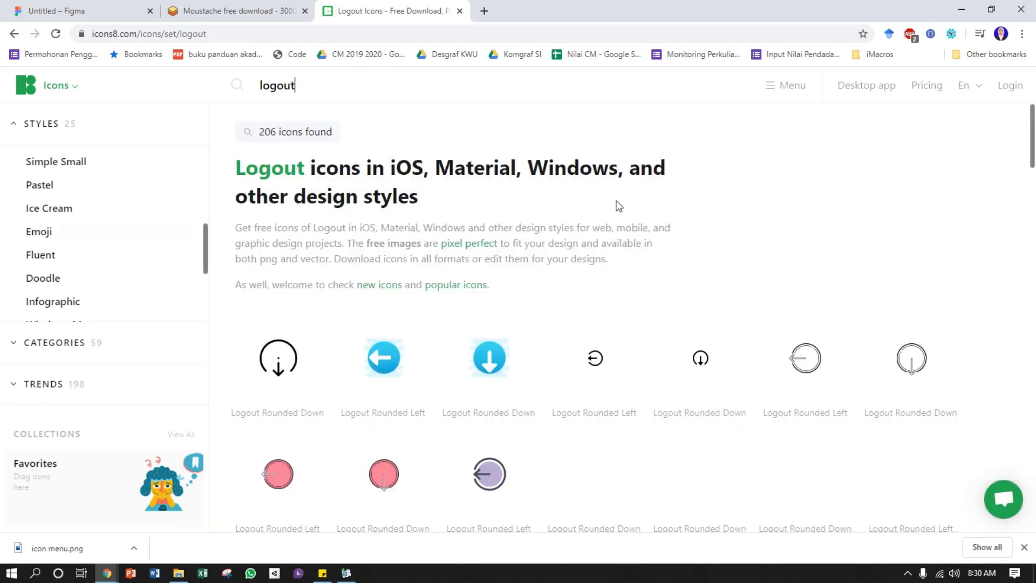
Download the Windows Metro Logout Rounded Down icon for free as a 52px PNG into the Pictures folder
scroll(653, 221, "down", 4)
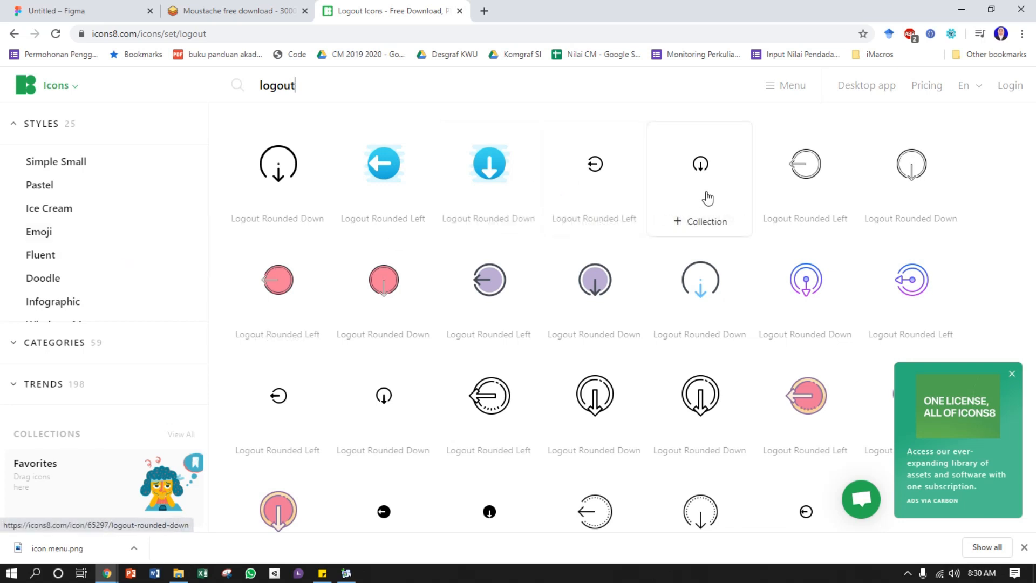
left_click(402, 407)
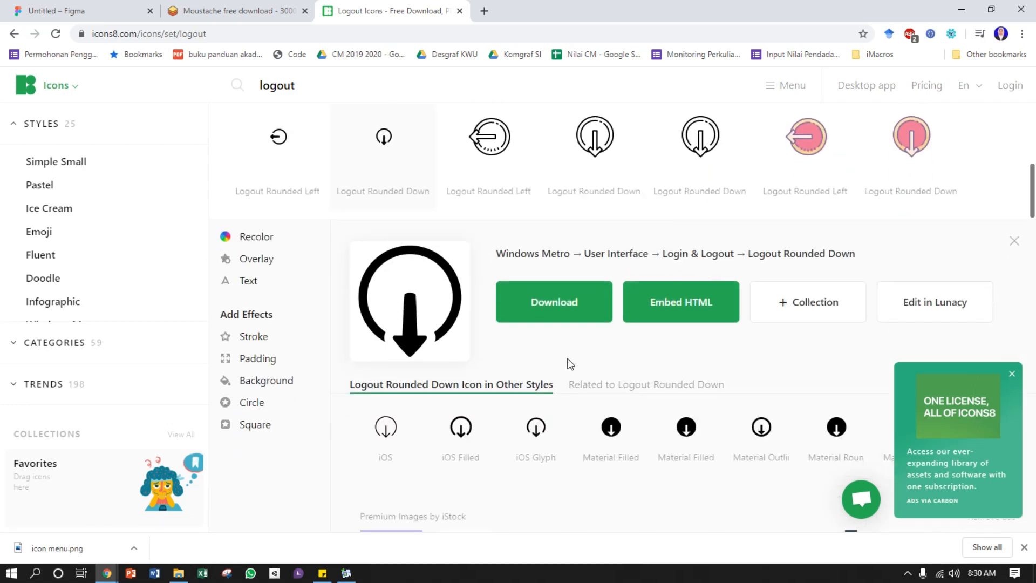
left_click(569, 303)
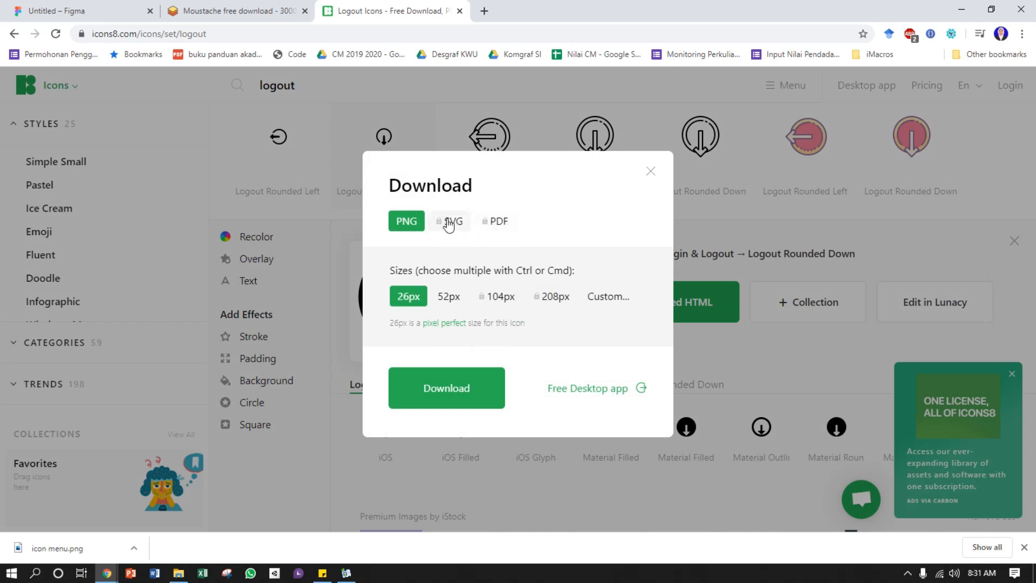
left_click(458, 395)
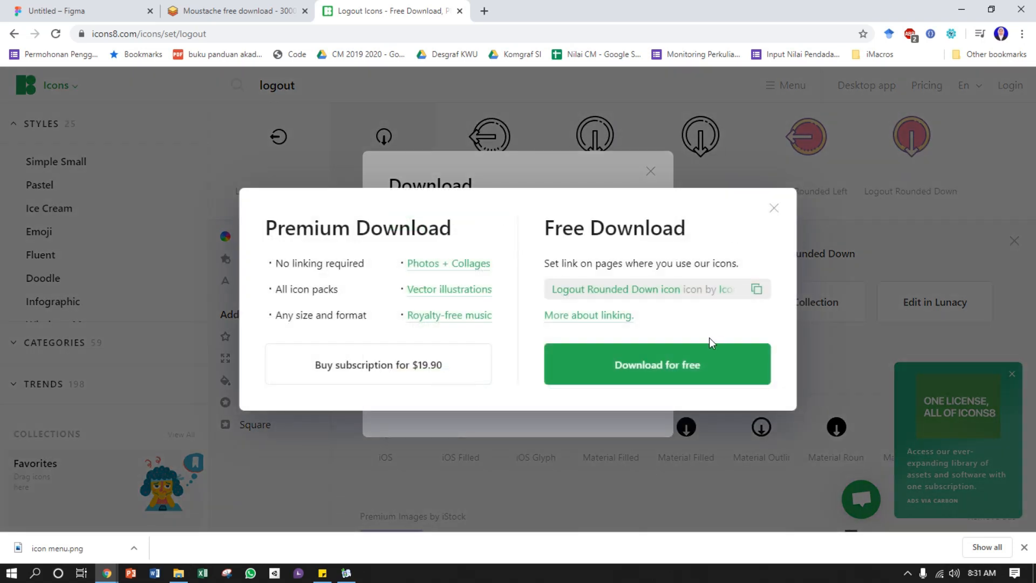
left_click(701, 371)
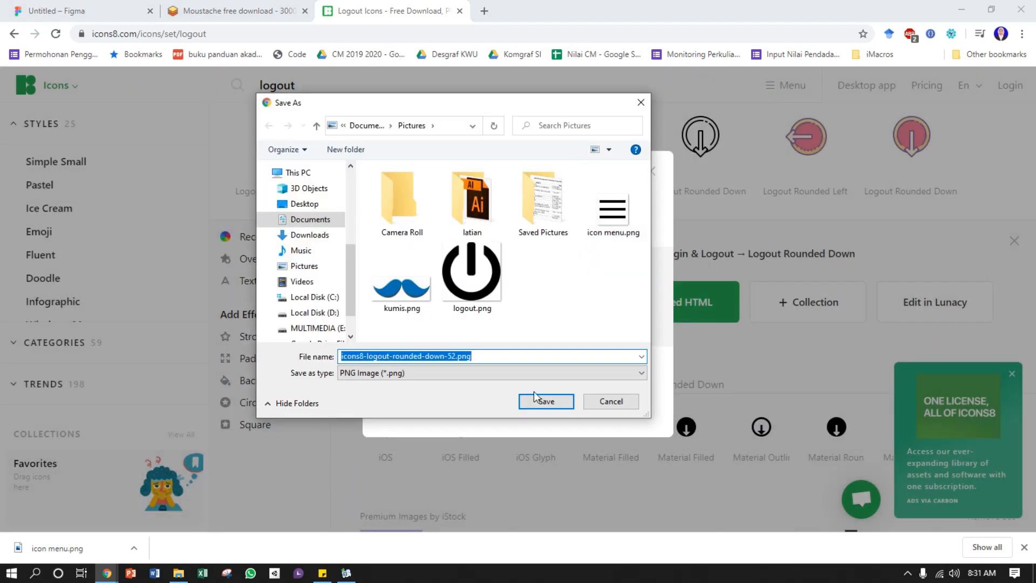
left_click(554, 401)
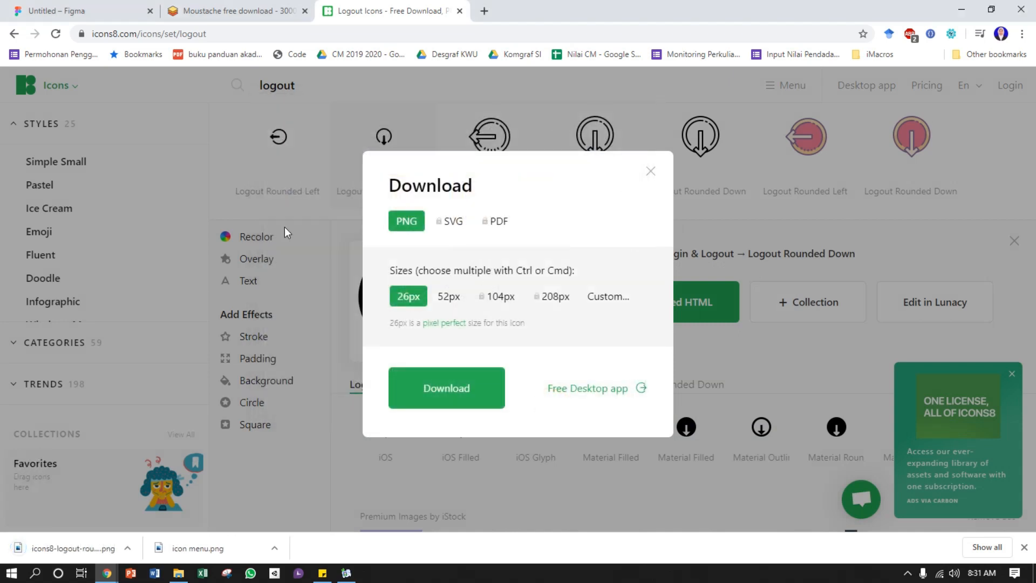
Switch to Figma and place the image icon menu.png at the upper-left corner of the utama frame
left_click(86, 10)
left_click(116, 81)
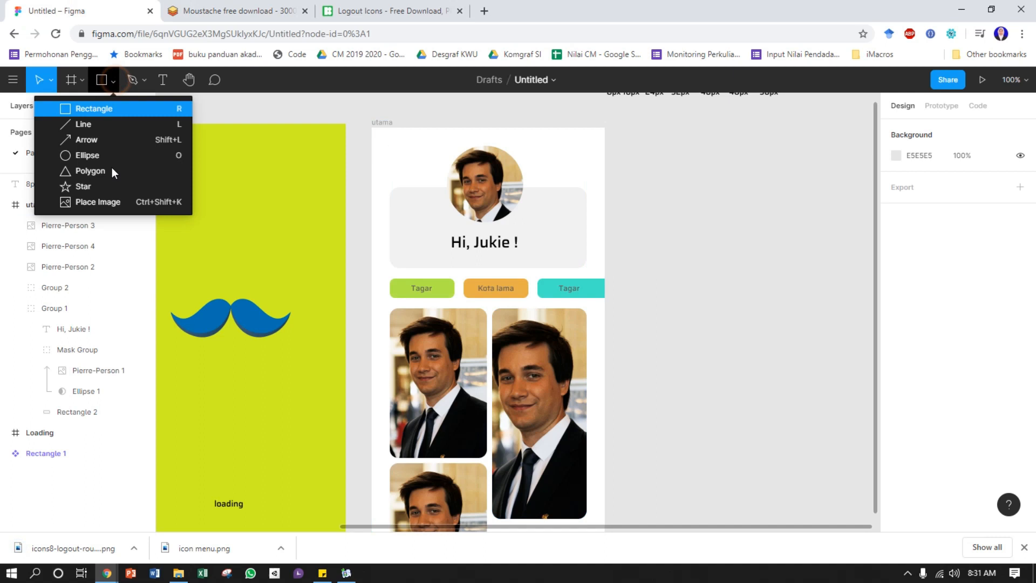
left_click(93, 202)
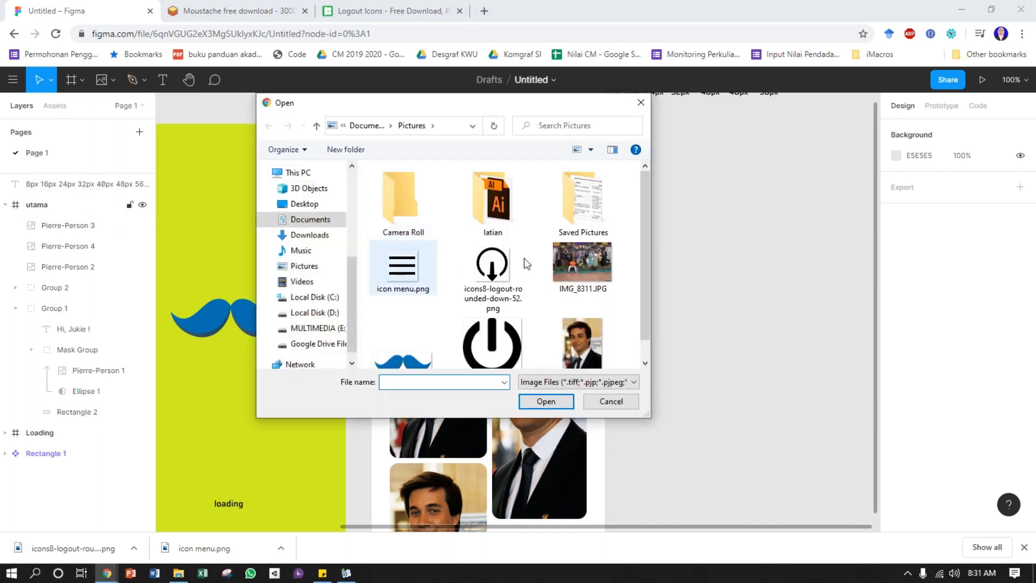
scroll(458, 268, "down", 1)
left_click(403, 246)
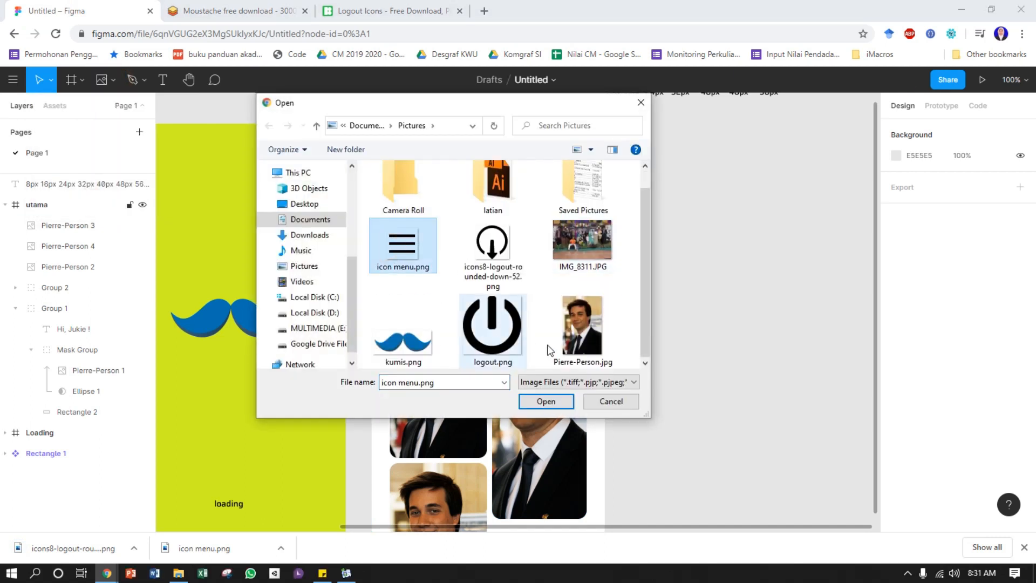
left_click(542, 401)
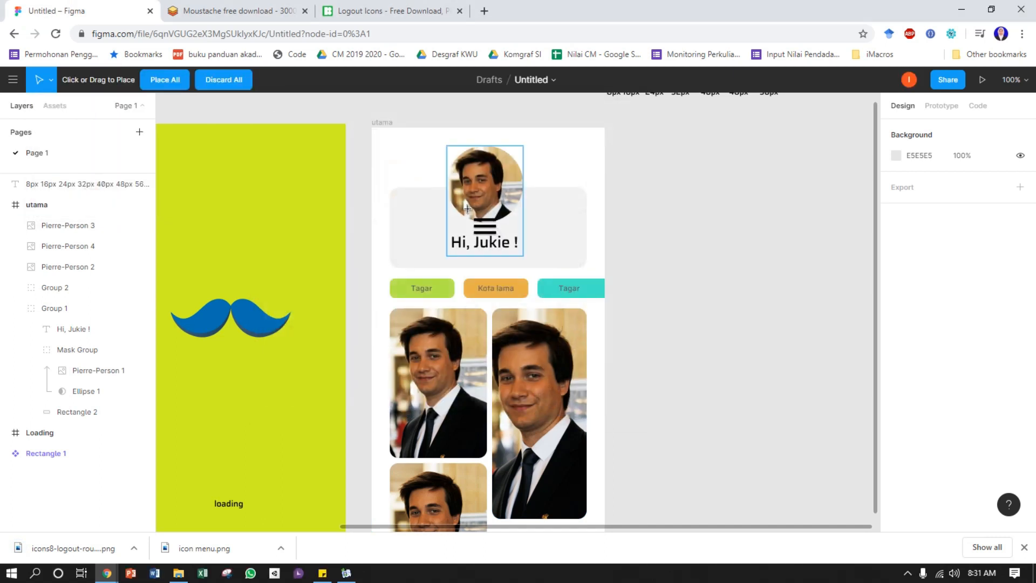
left_click(373, 125)
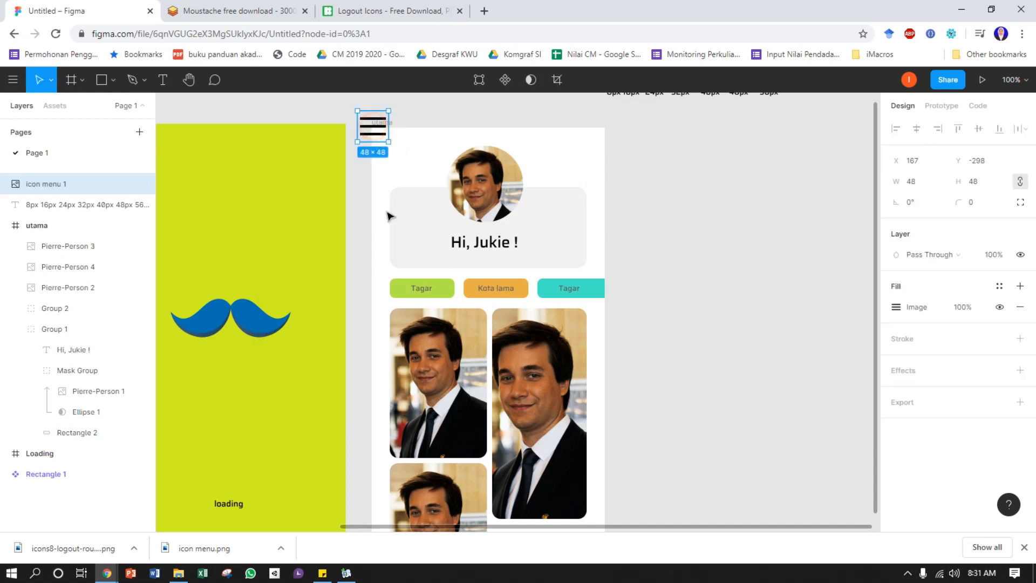
Move the menu icon inside the utama frame at X 4, Y 0 and resize it to 24 × 24
left_click_drag(376, 135, 390, 146)
left_click(917, 182)
type("2")
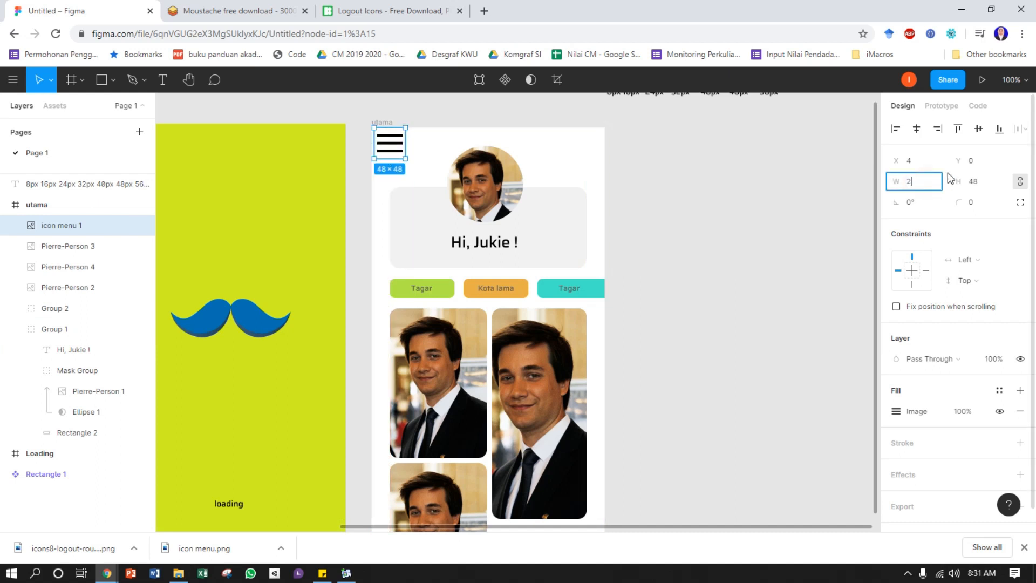
type("4")
key("Return")
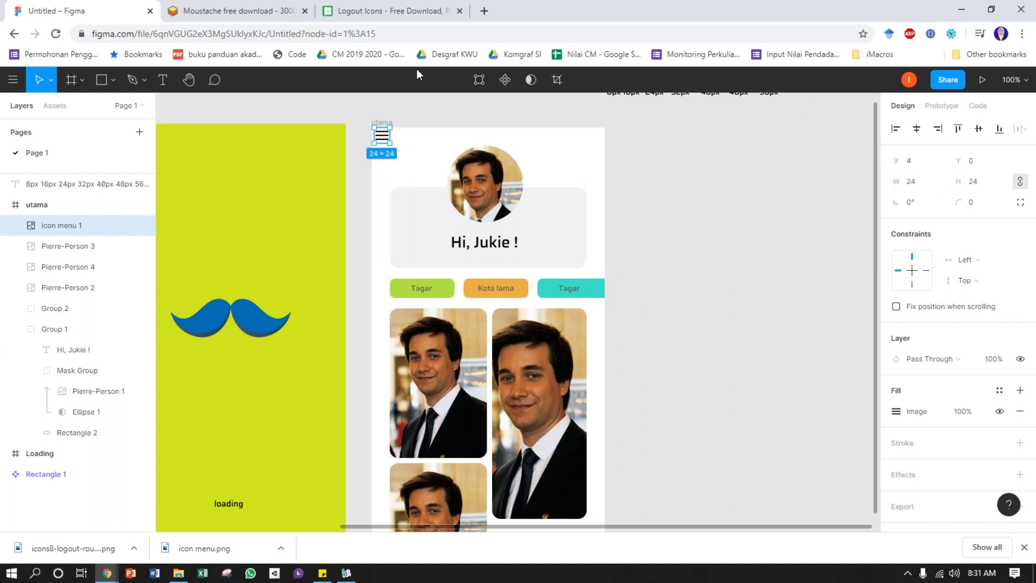
Move the menu icon to X 4, Y 4 and measure its distances to the utama frame's edges
left_click_drag(383, 140, 385, 143)
key("alt")
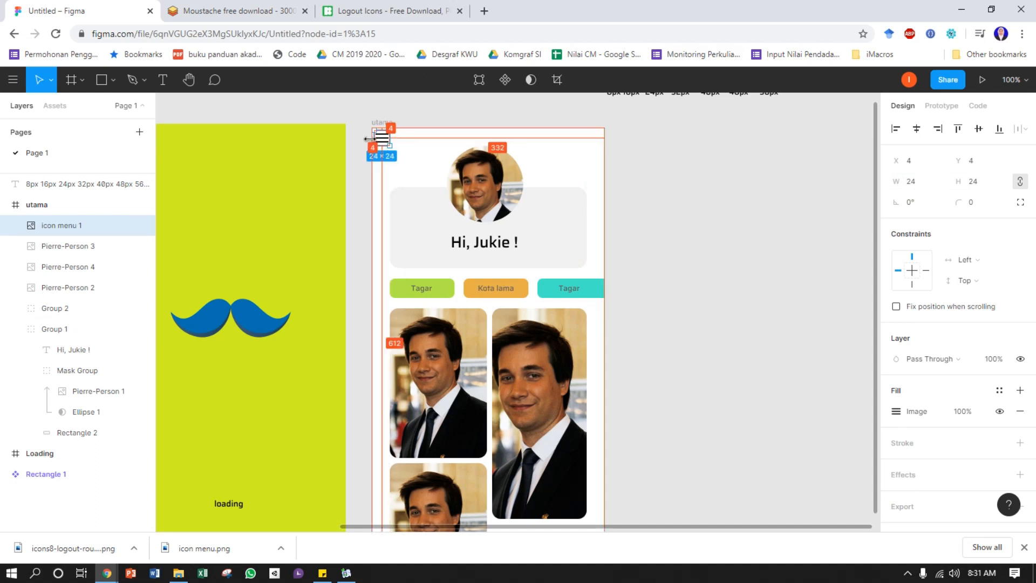
key("ctrl+plus")
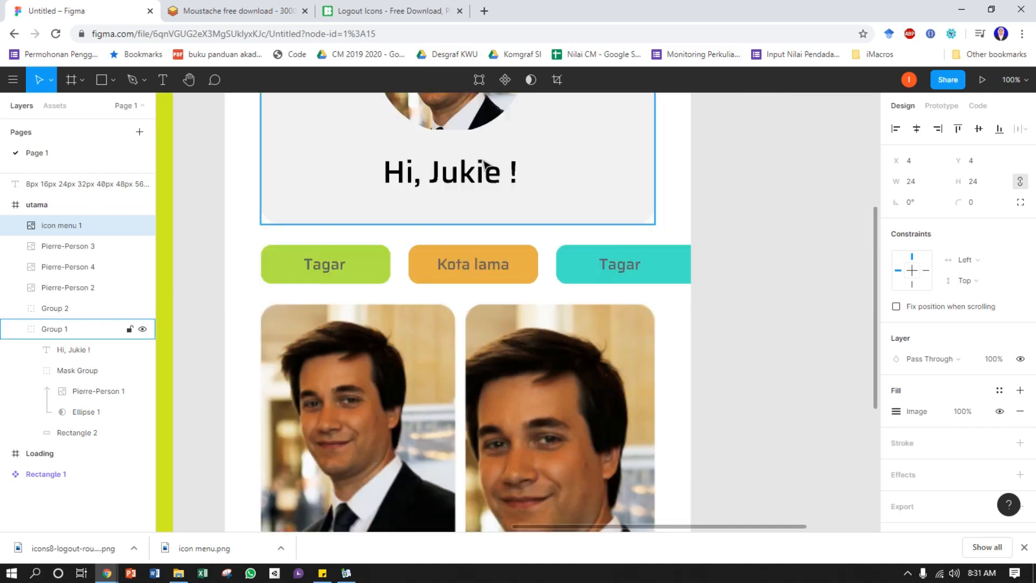
key("ctrl+plus")
left_click_drag(240, 135, 484, 354)
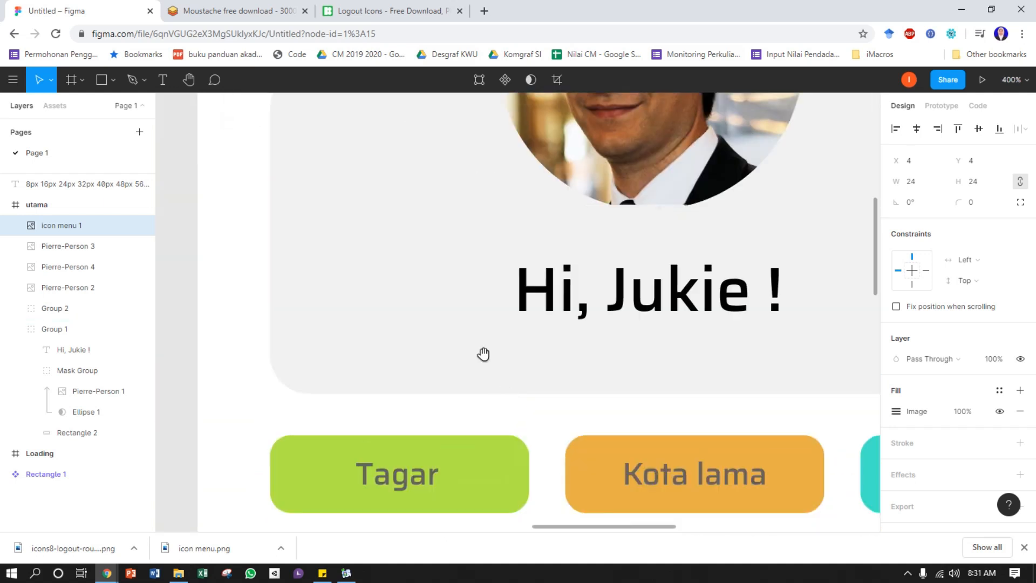
left_click_drag(400, 183, 462, 374)
left_click_drag(442, 217, 474, 423)
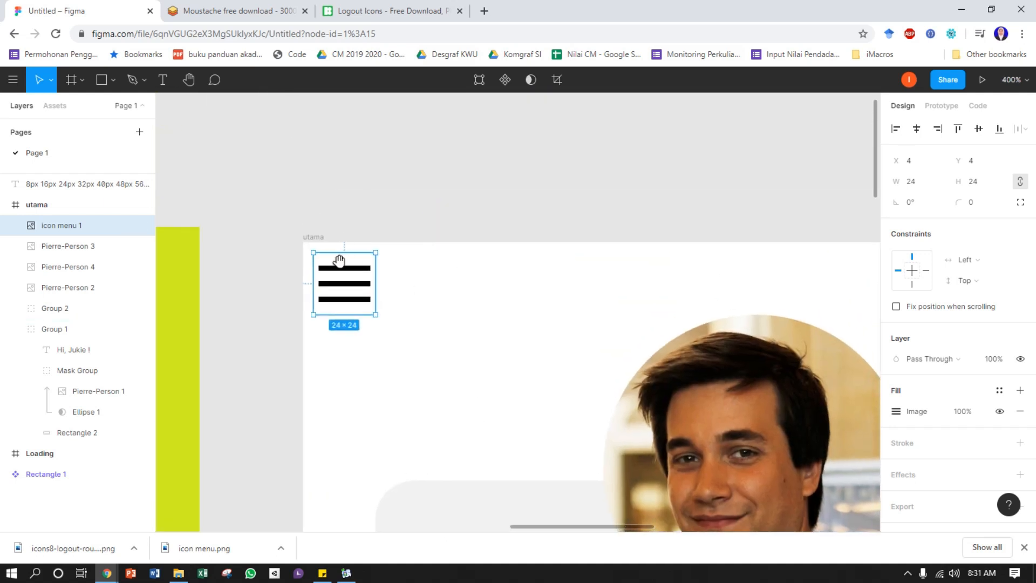
key("alt")
key("alt")
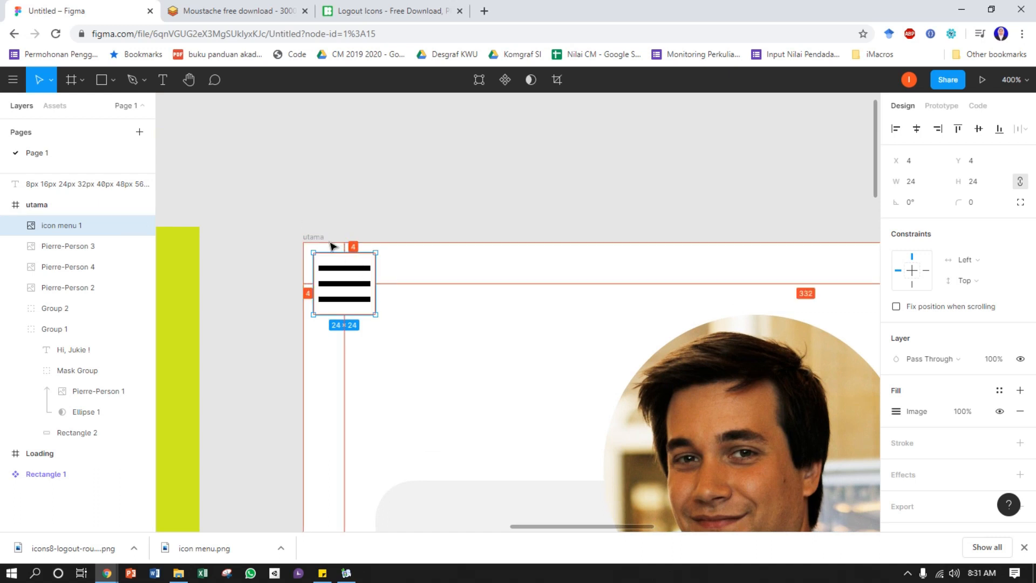
Move the menu icon to X 8, Y 8 in the utama frame
key("Down")
key("Down")
key("Down")
key("Down")
key("Right")
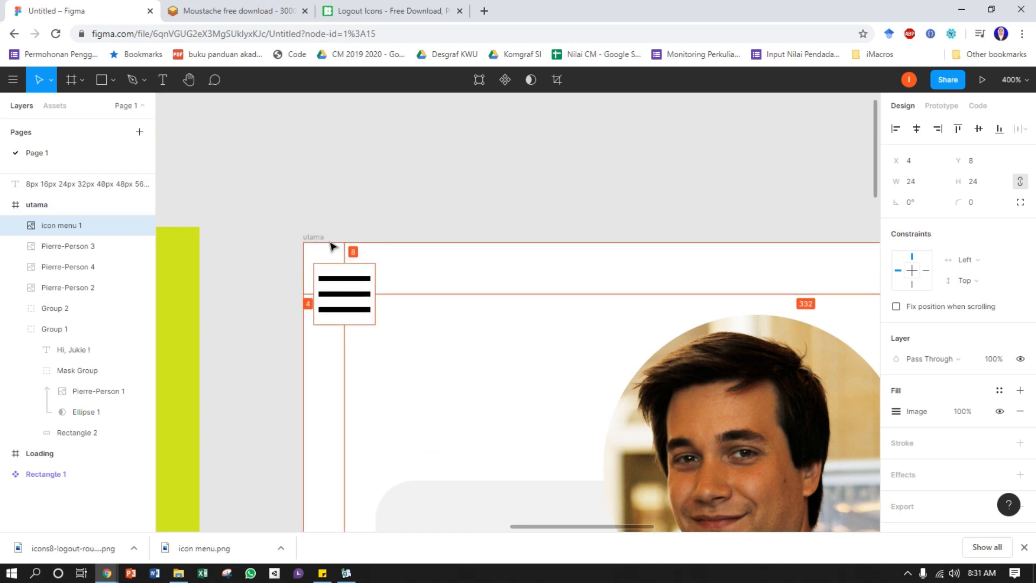
key("Right")
key("Right")
key("Right")
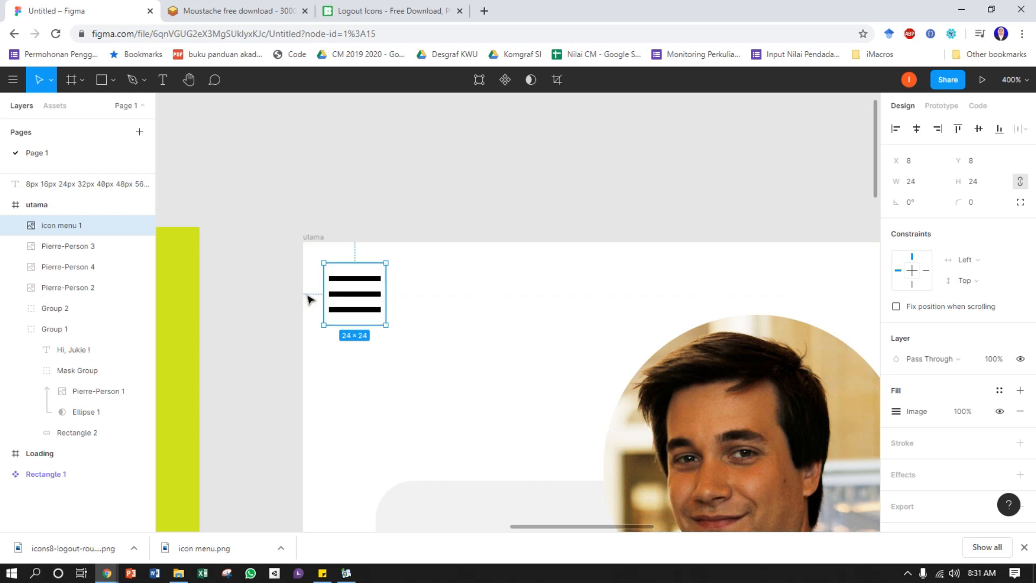
Place the image icons8-logout-rounded-down-52.png at the upper-right corner of the utama frame
left_click_drag(702, 264, 424, 205)
left_click_drag(710, 229, 759, 232)
left_click_drag(549, 267, 456, 265)
left_click_drag(705, 267, 425, 266)
left_click(113, 80)
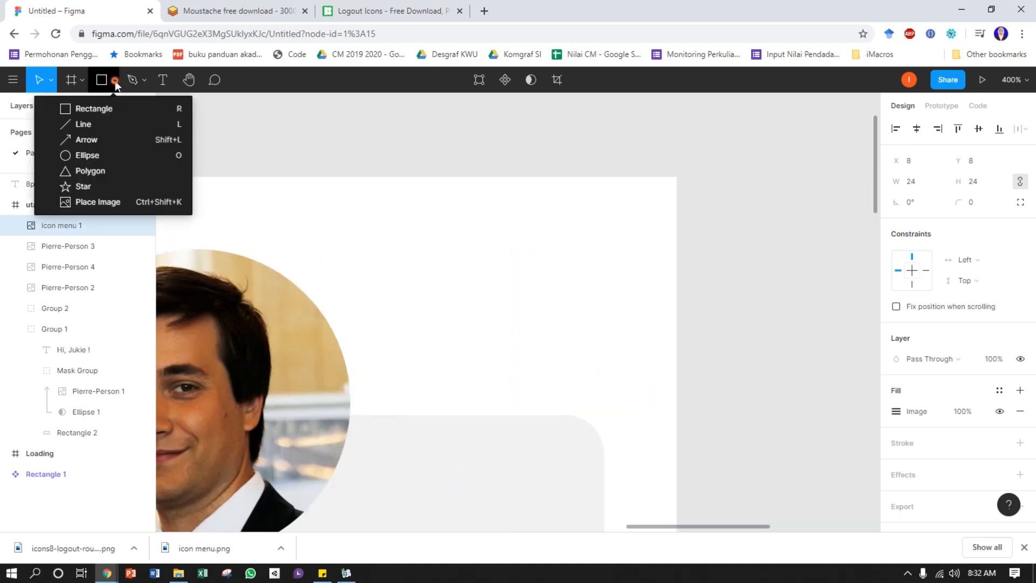
left_click(104, 202)
left_click(478, 303)
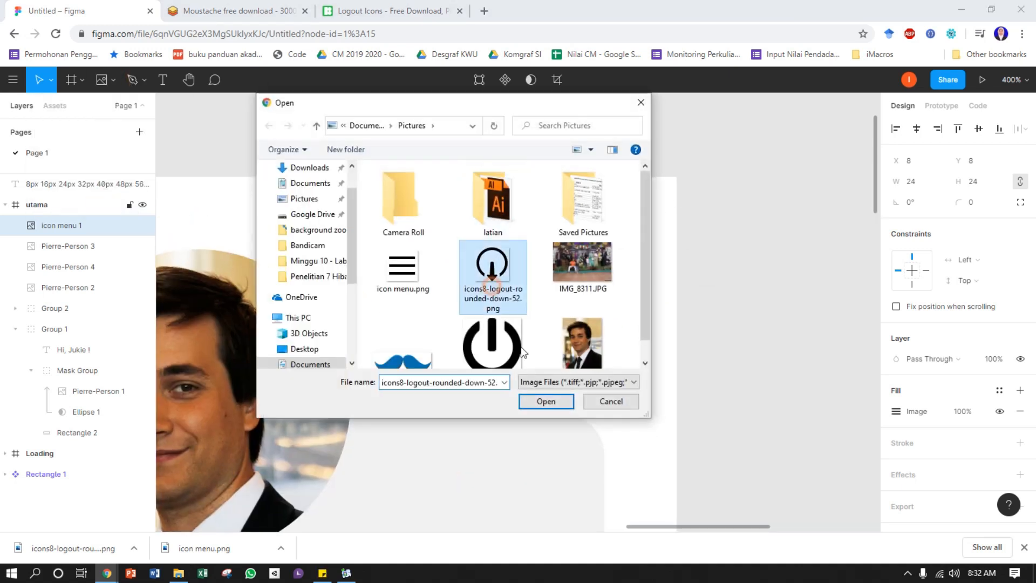
left_click(546, 401)
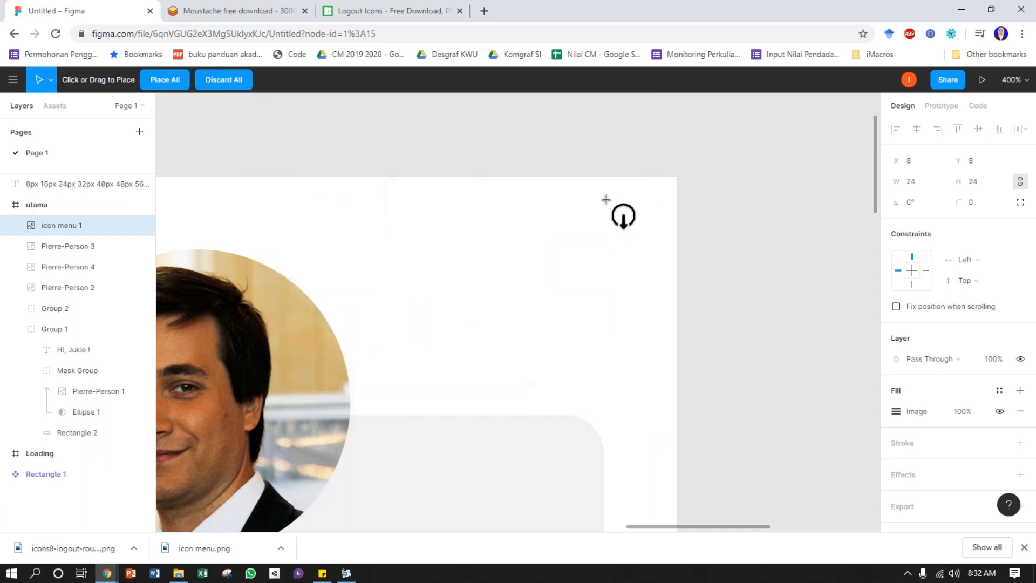
left_click(605, 199)
left_click_drag(606, 244, 599, 301)
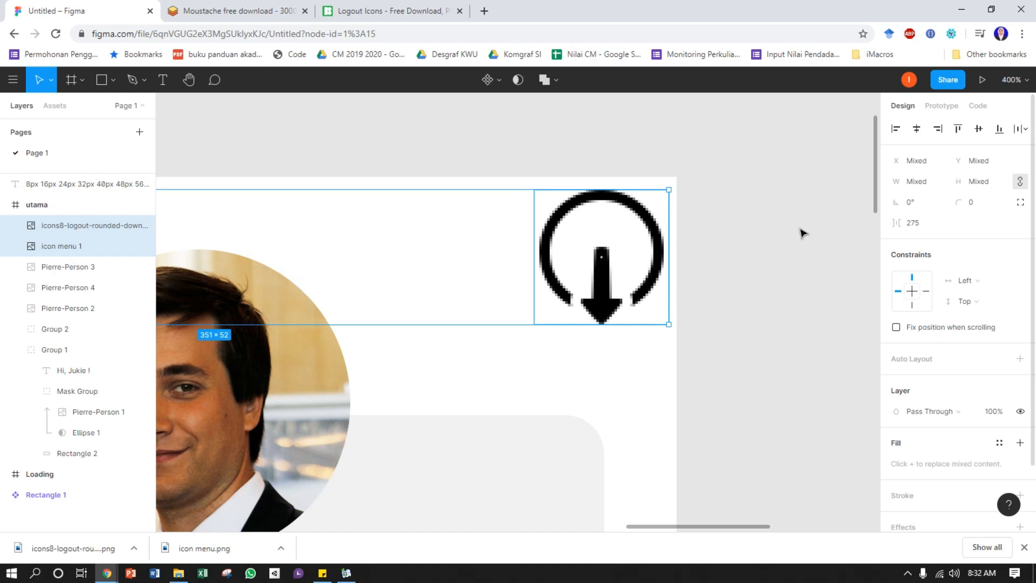
Resize the logout icon to 24 × 24, keeping its proportions
left_click(655, 244)
left_click(924, 183)
key("BackSpace")
key("BackSpace")
type("2")
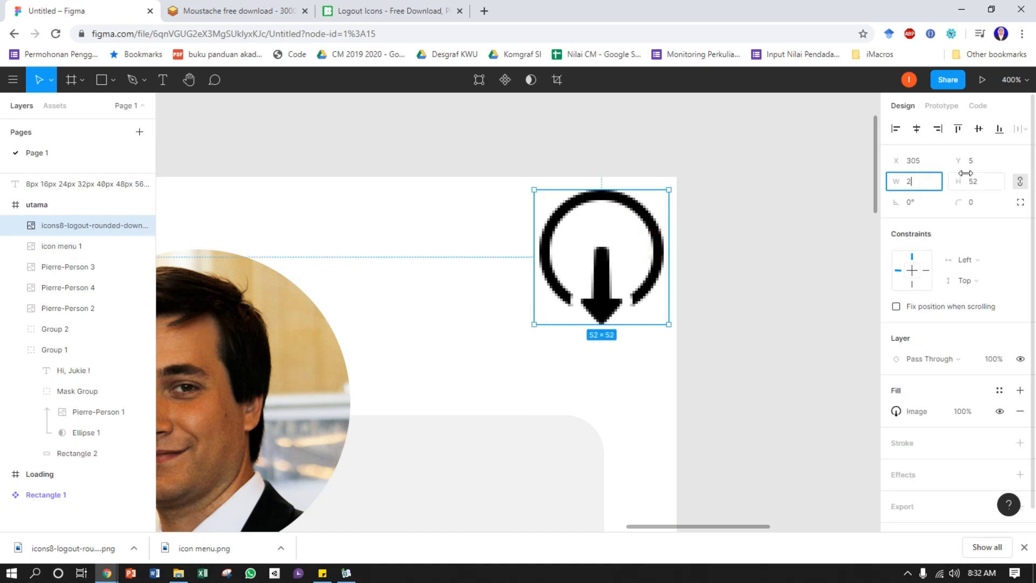
type("6")
key("Return")
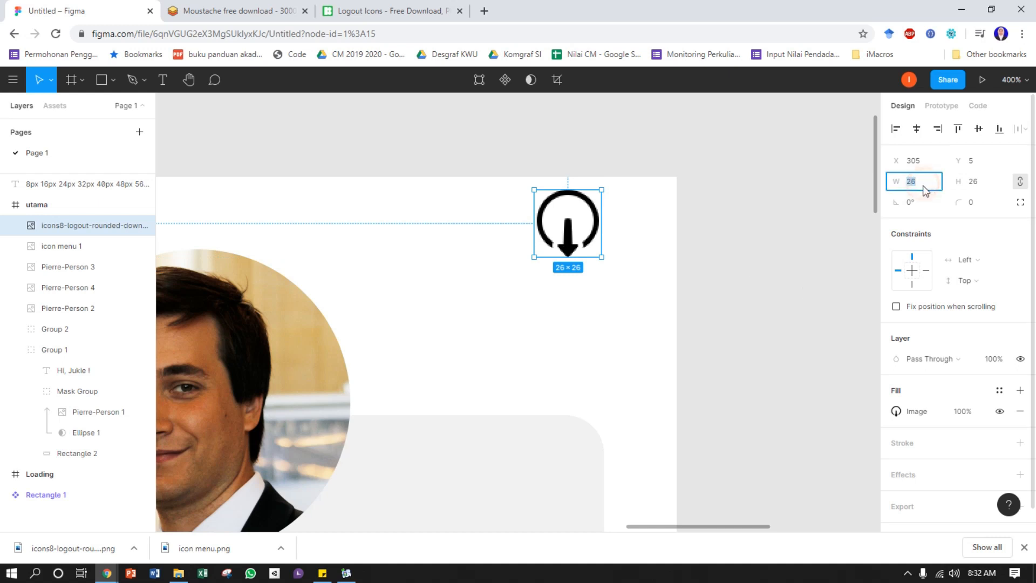
key("Return")
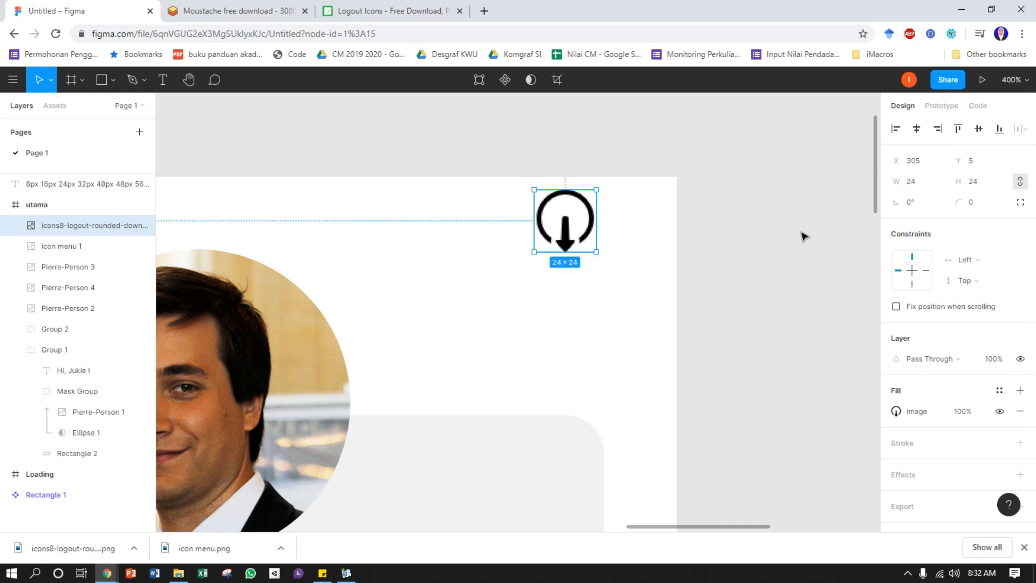
left_click(803, 233)
Move the logout icon to X 328, Y 8, 8 px from the utama frame's right and upper edges
left_click_drag(582, 220, 668, 227)
key("Left")
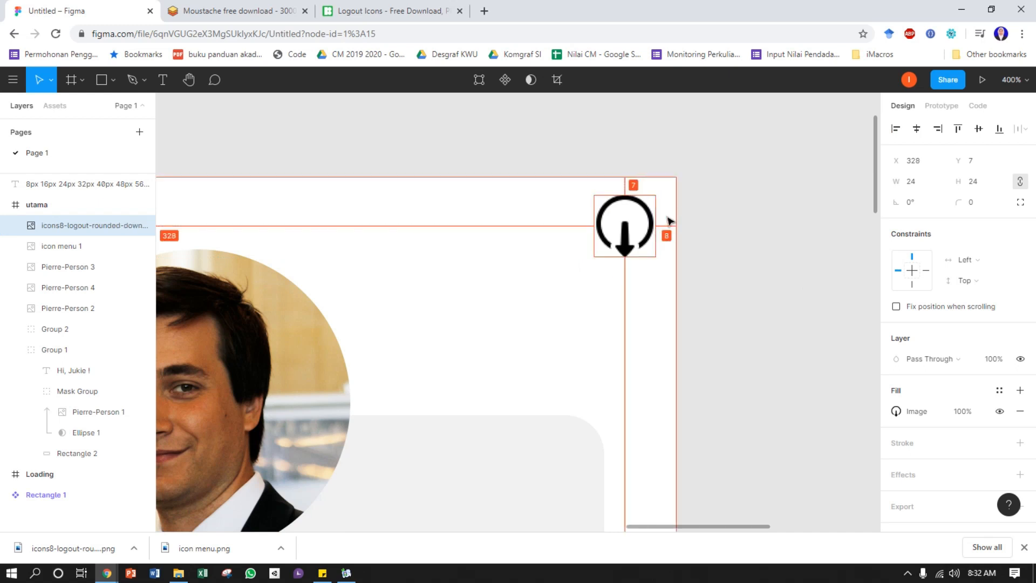
key("Down")
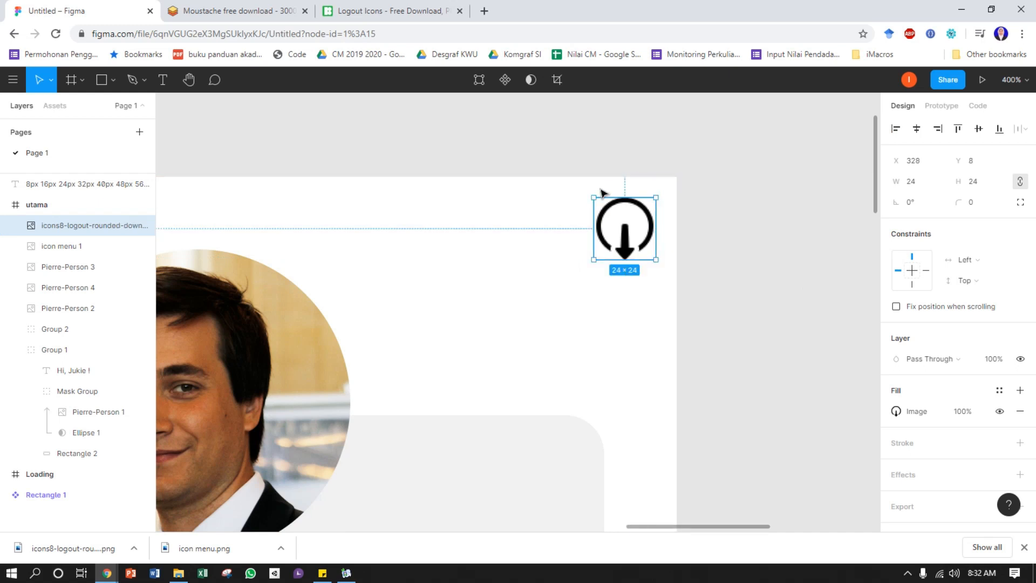
Reposition the menu icon at X 8, Y 8, checking its distances to the utama frame's edges
left_click_drag(407, 296, 510, 269)
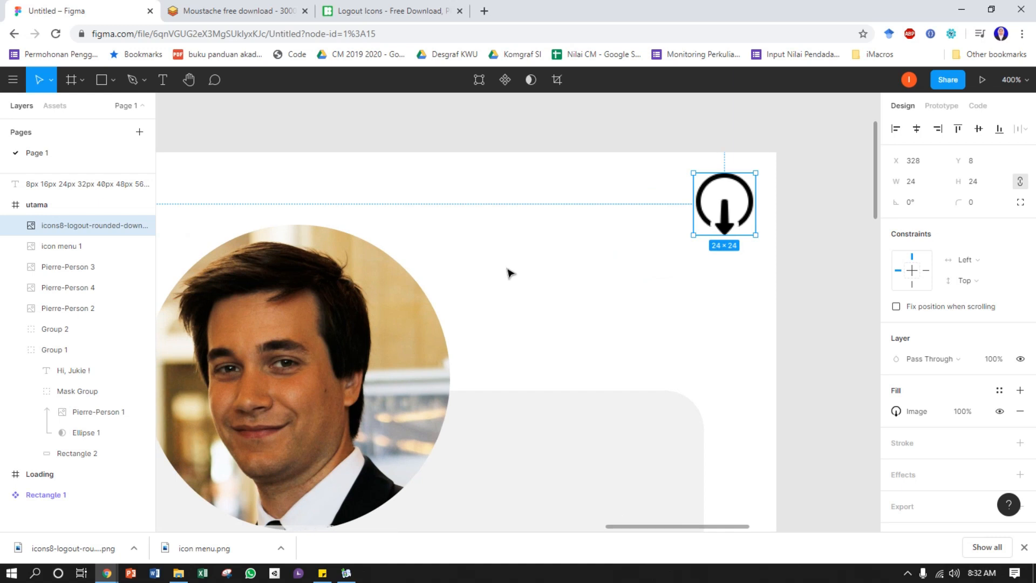
key("minus")
left_click_drag(458, 339, 594, 270)
left_click(466, 119)
left_click(342, 205)
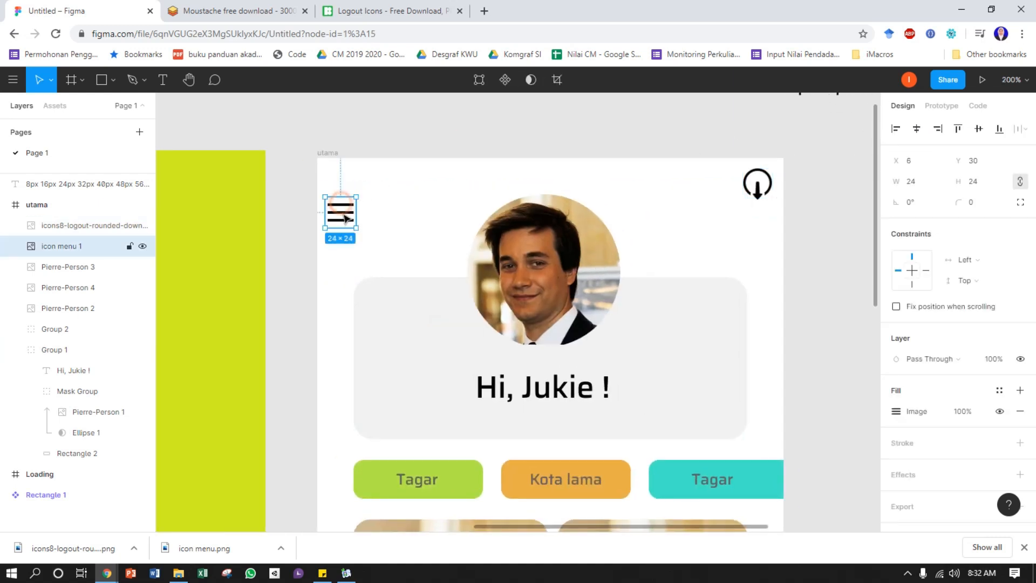
mouse_move(344, 204)
left_mouse_down()
mouse_move(344, 171)
mouse_move(349, 185)
left_mouse_up()
key("Right")
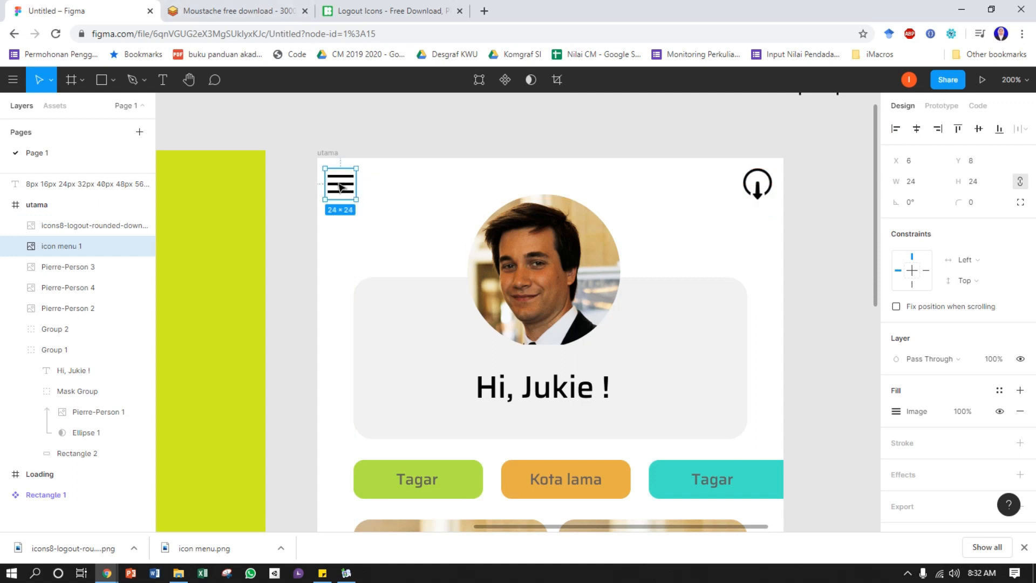
key("alt")
key("Right")
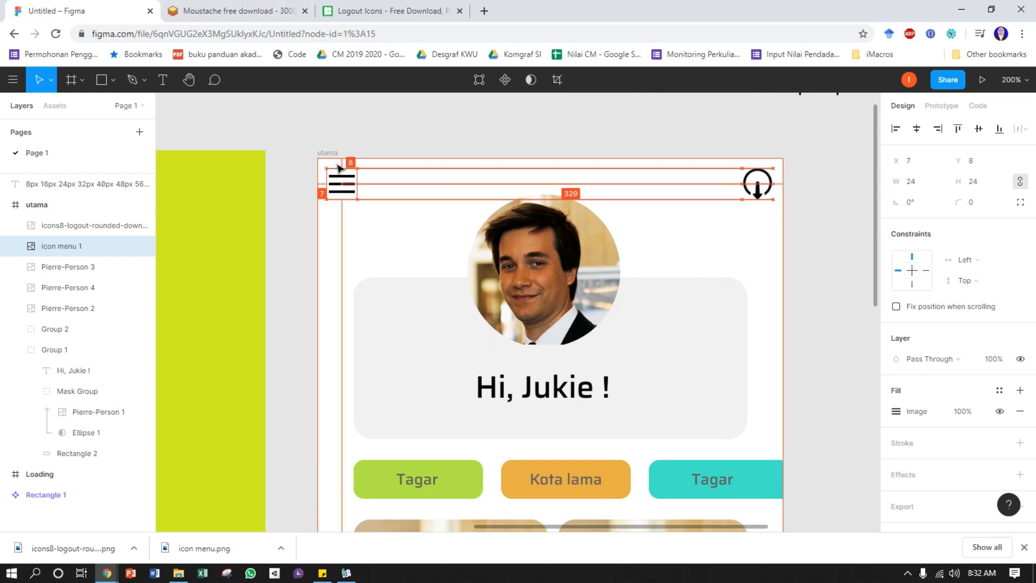
key("Right")
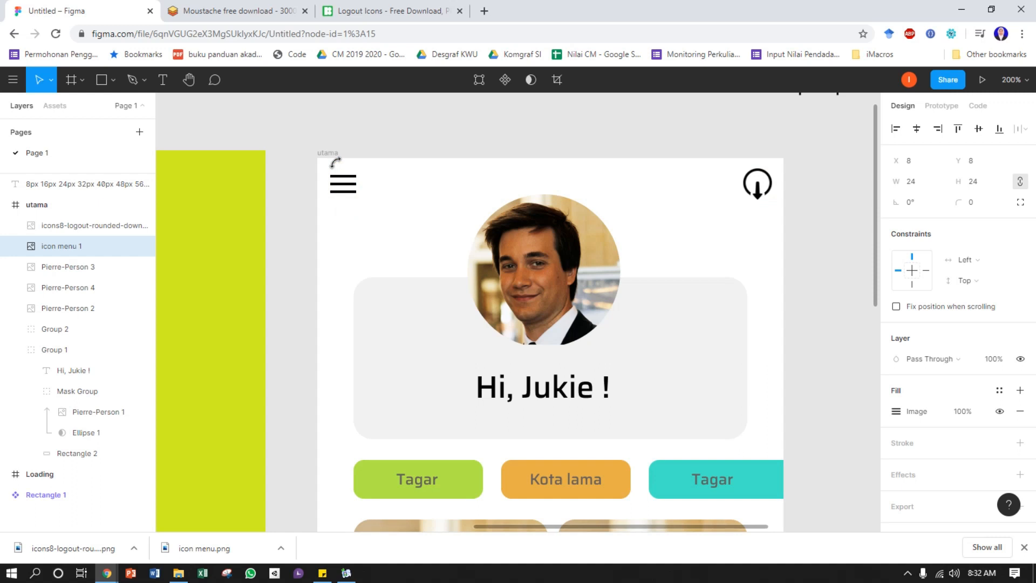
left_click(393, 139)
Present the design in the phone preview, dismiss the downloads bar and advance from the loading screen to the utama screen
left_click_drag(657, 347, 634, 308)
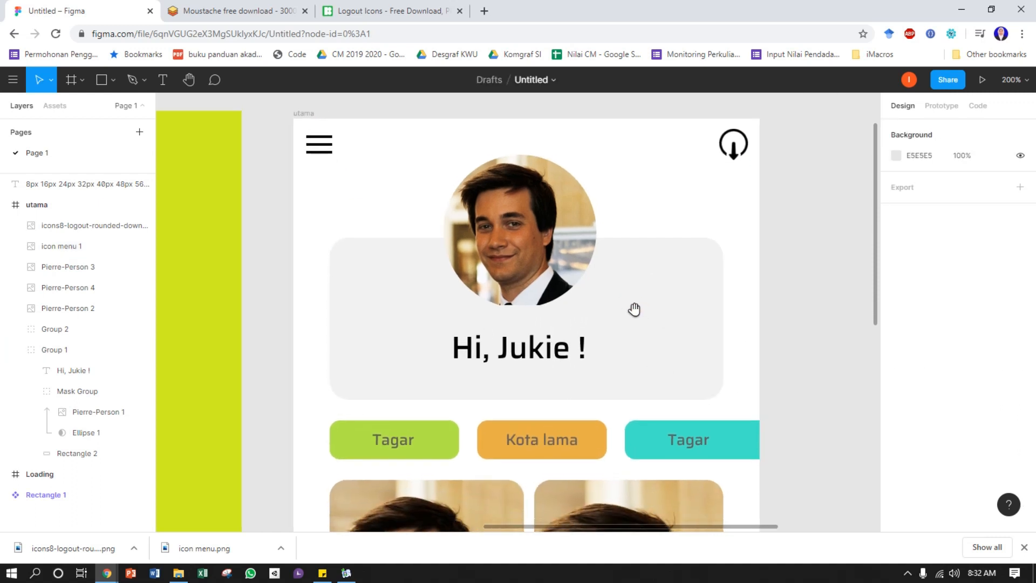
key("minus")
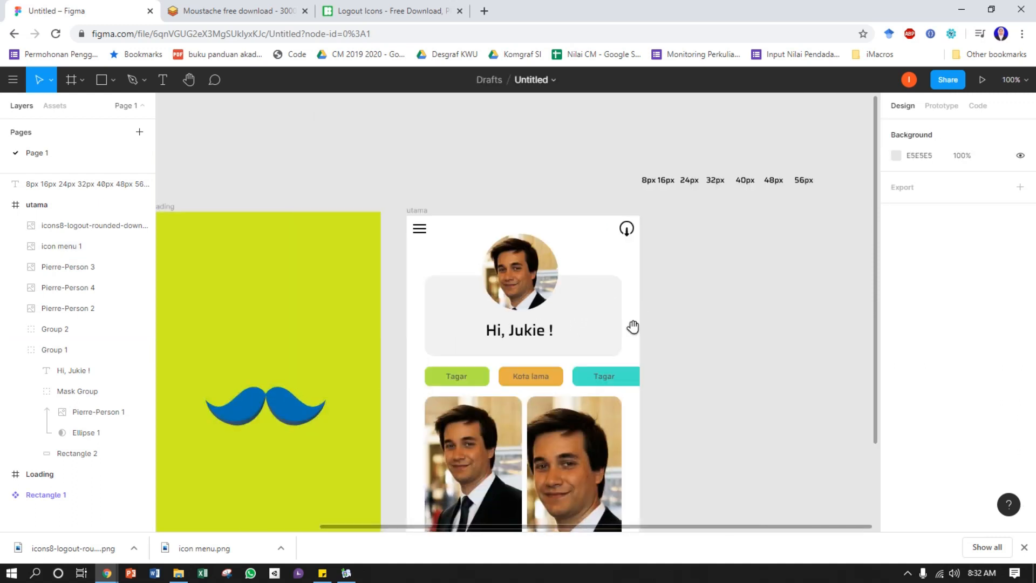
scroll(633, 327, "down", 3)
left_click_drag(670, 420, 736, 415)
left_click_drag(745, 331, 658, 326)
key("ctrl+minus")
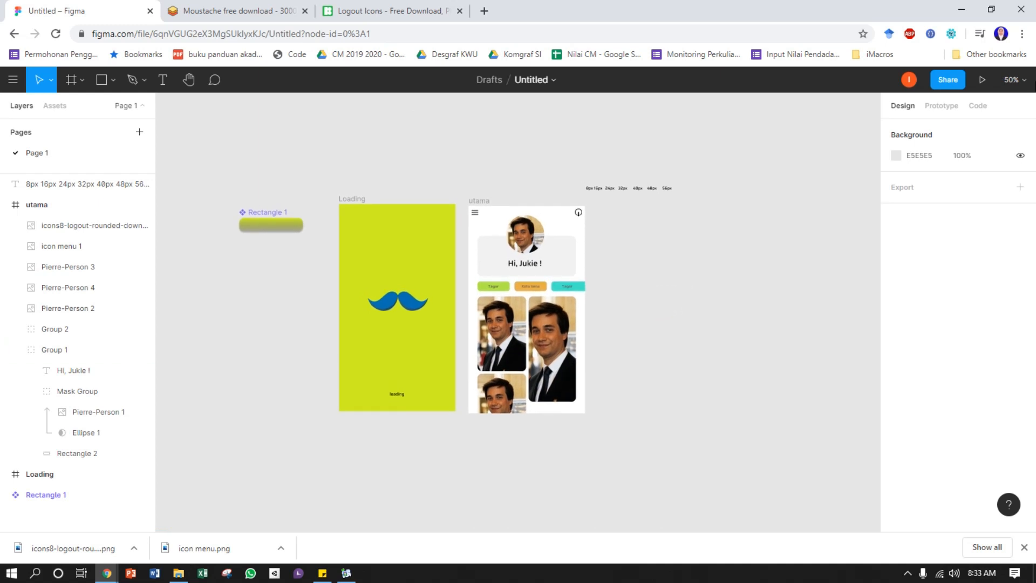
left_click(982, 82)
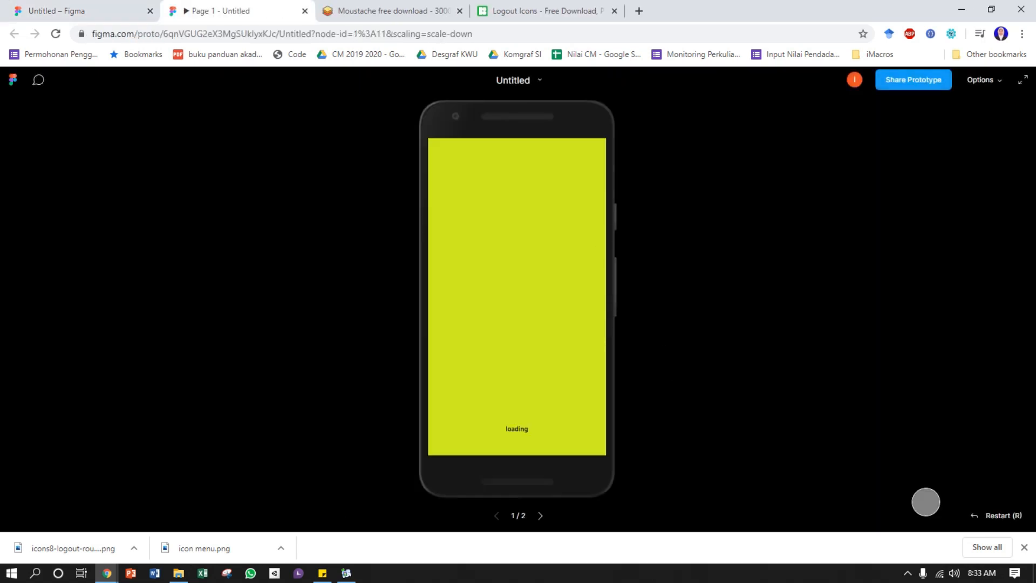
left_click(1024, 546)
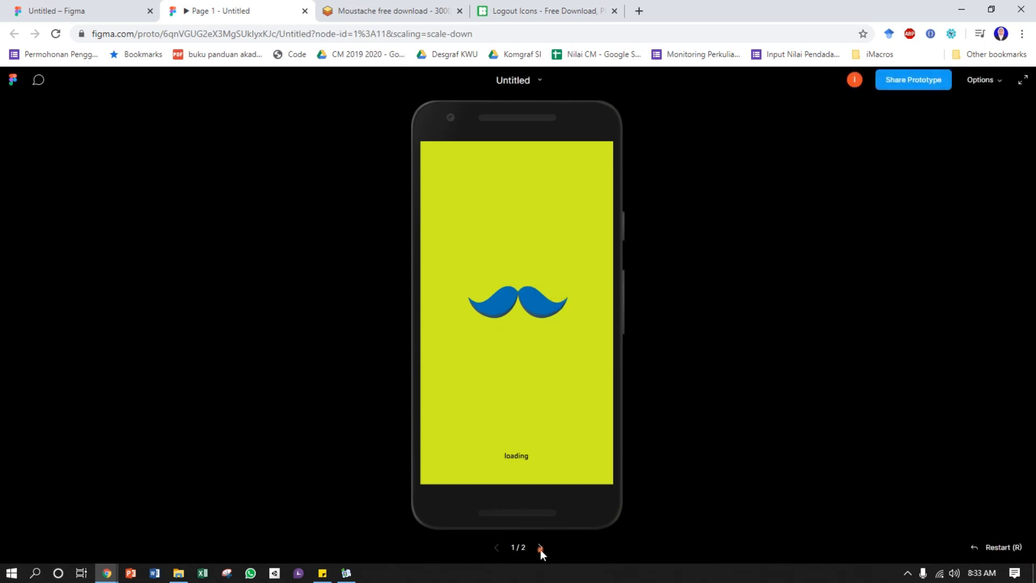
left_click(540, 548)
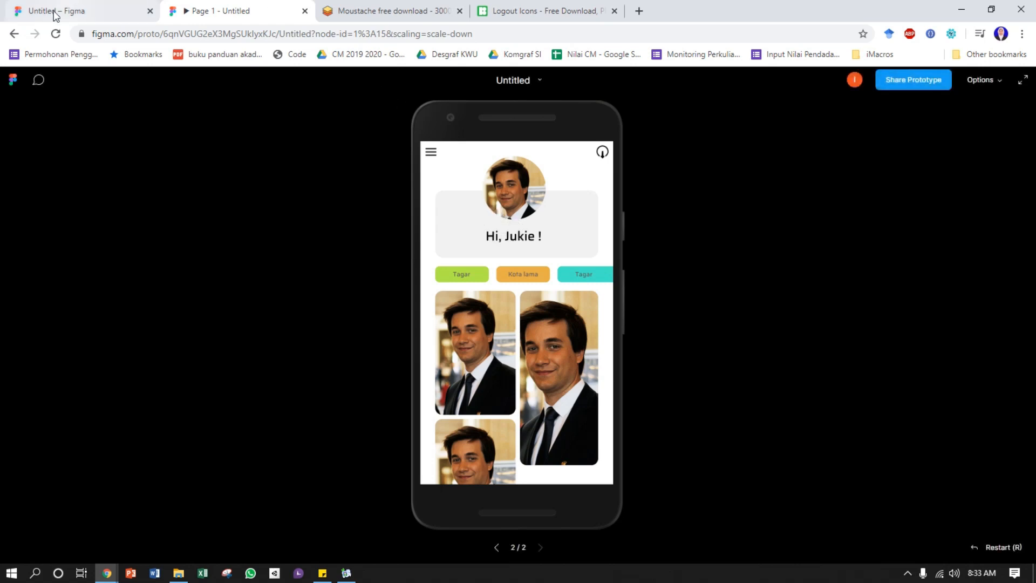
Return to the design file and move the px spacing text above the utama frame to X 549, Y -384
left_click(94, 7)
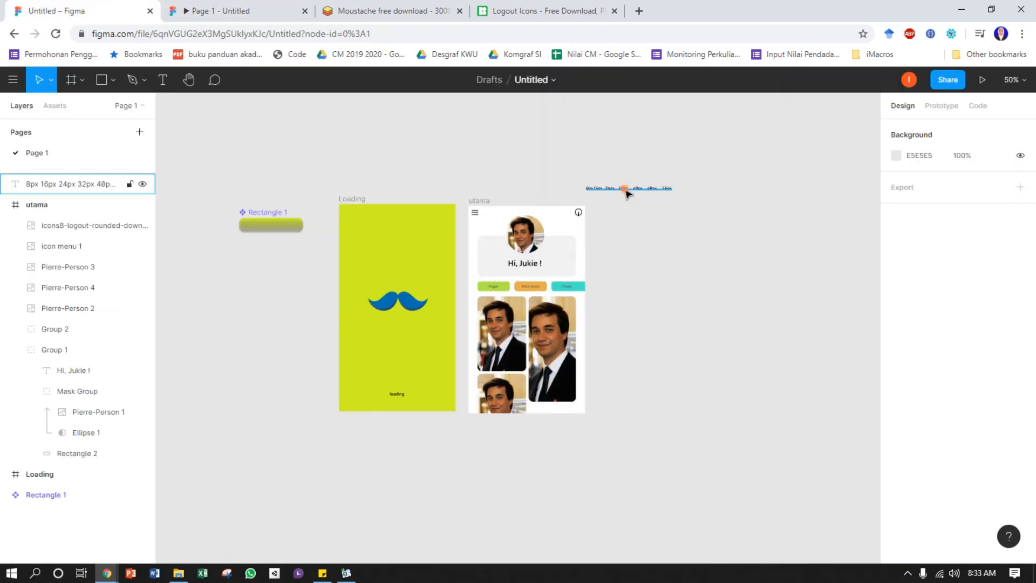
left_click_drag(627, 193, 621, 173)
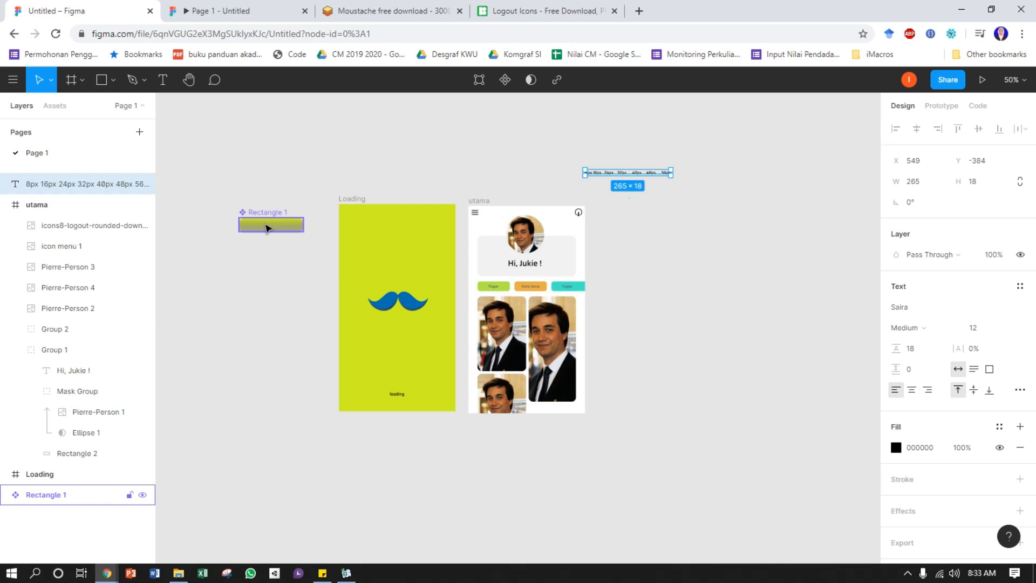
Place an instance of the local Rectangle 1 component below the moustache in the Loading frame at X 84, Y 400
left_click(54, 106)
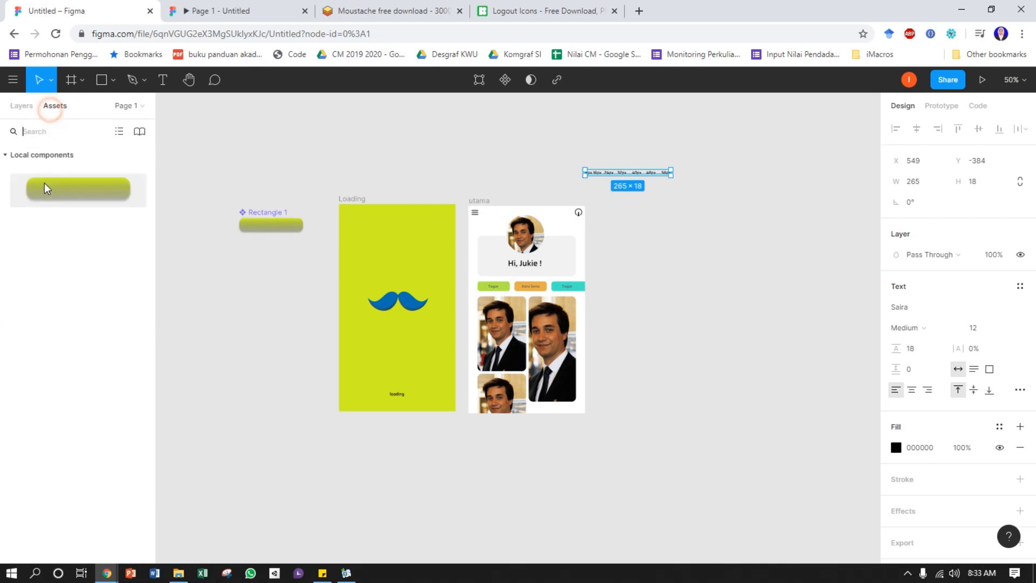
left_click_drag(58, 190, 393, 347)
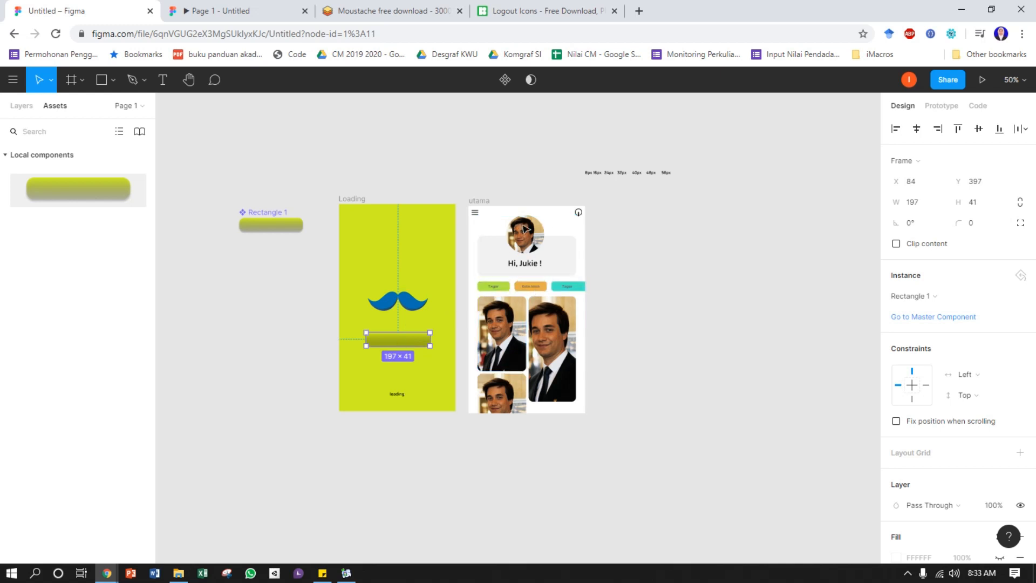
left_click_drag(401, 341, 400, 344)
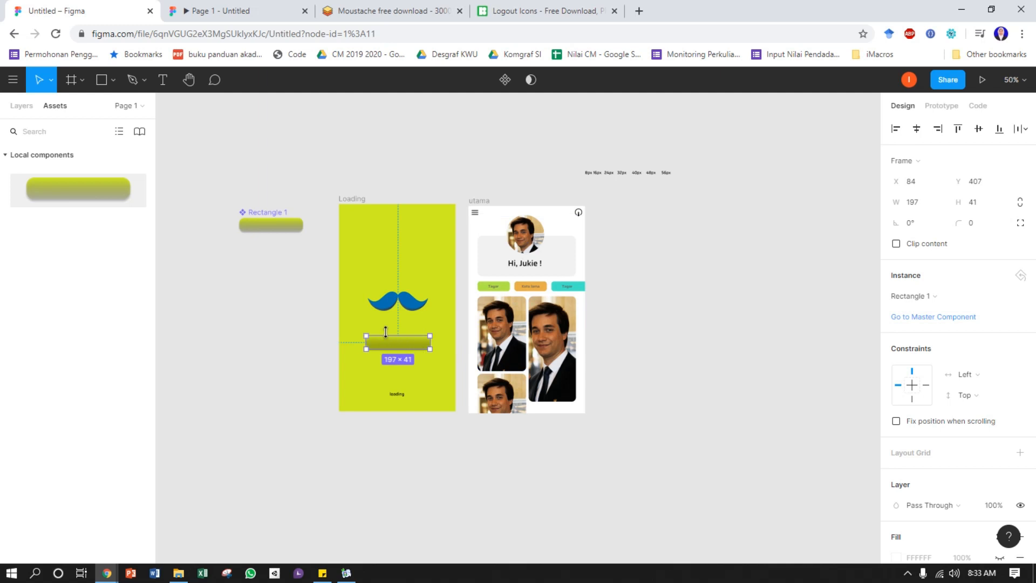
key("ctrl+plus")
key("ctrl+plus")
key("ctrl+minus")
left_click_drag(345, 259, 443, 282)
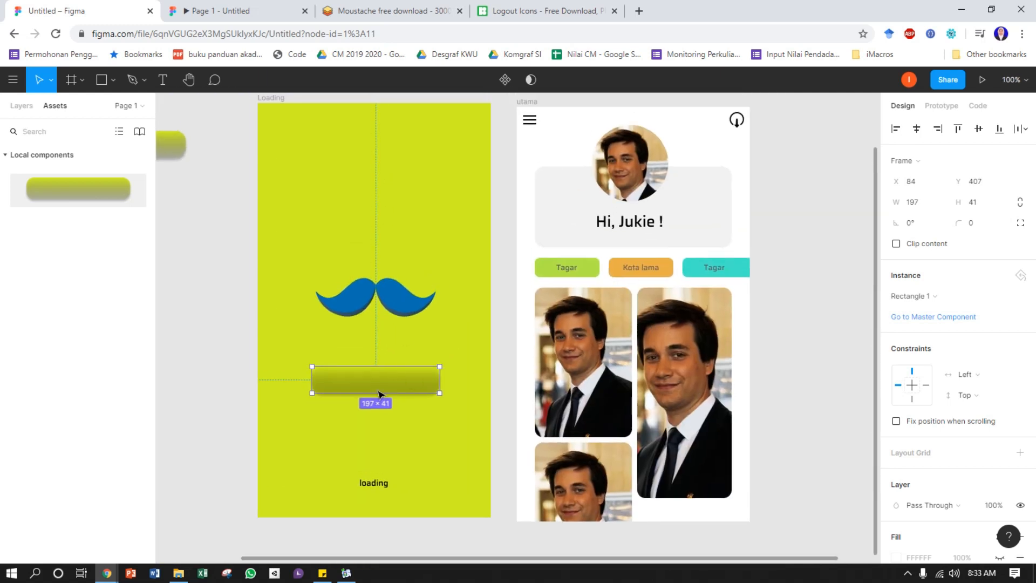
left_click_drag(379, 383, 387, 383)
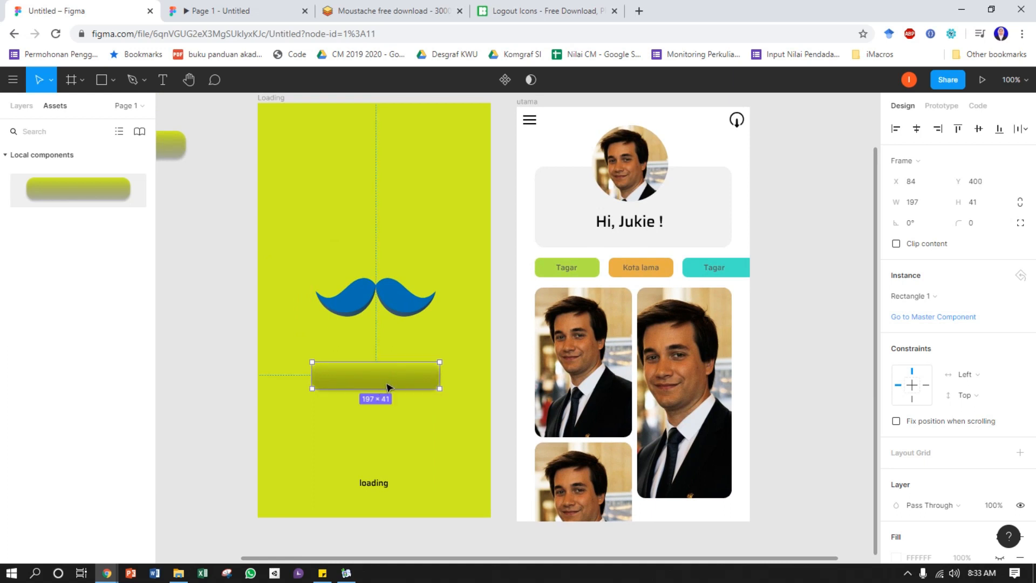
Add the text "Start" and centre it on the button below the moustache
left_click(163, 80)
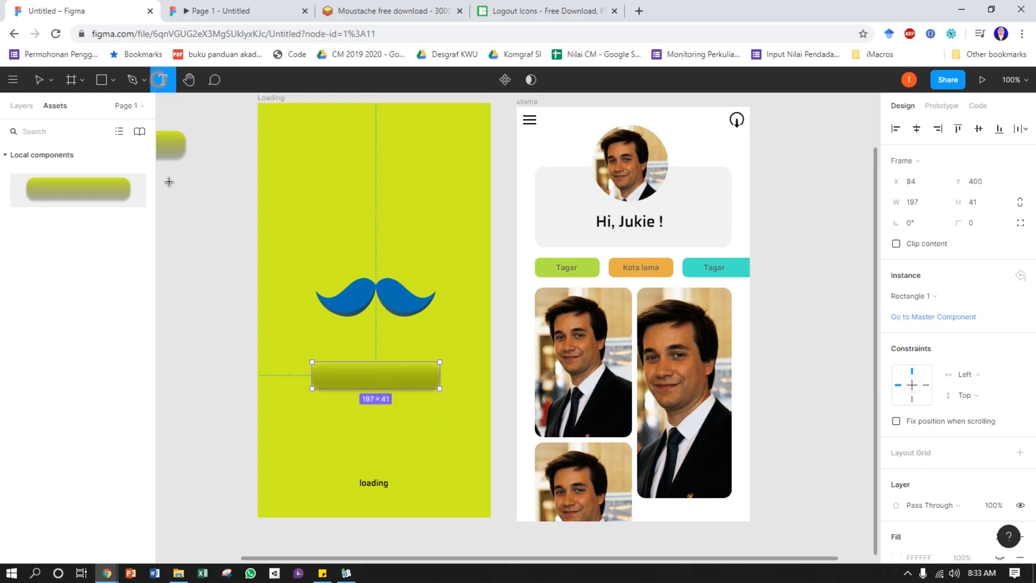
left_click(366, 374)
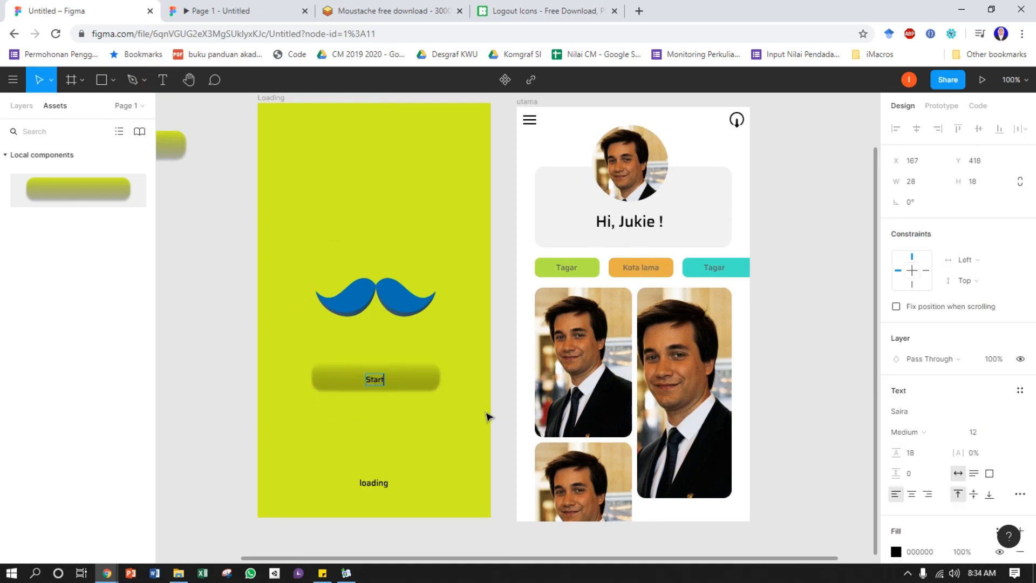
left_click(201, 370)
left_click_drag(380, 381, 376, 377)
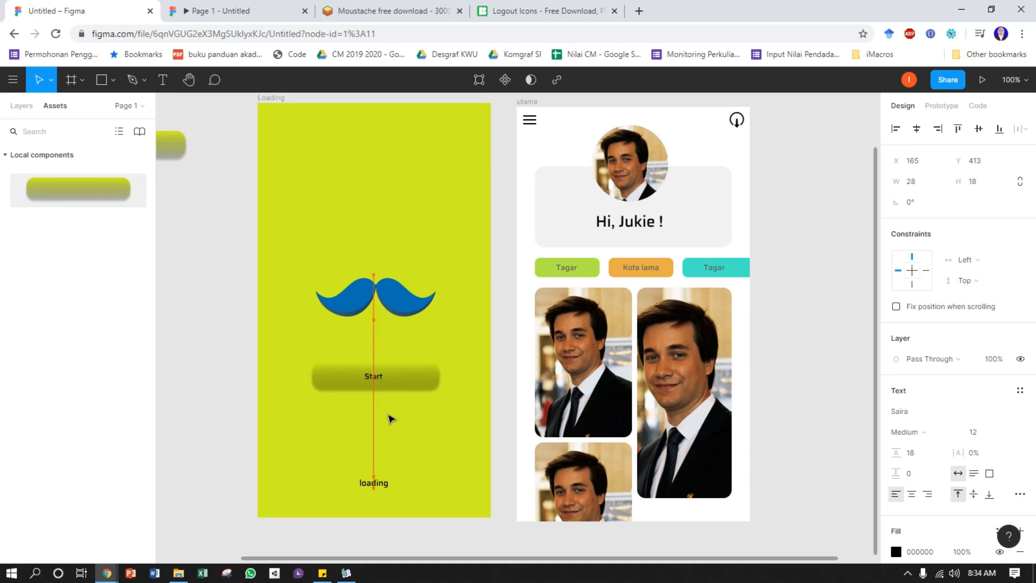
left_click(225, 398)
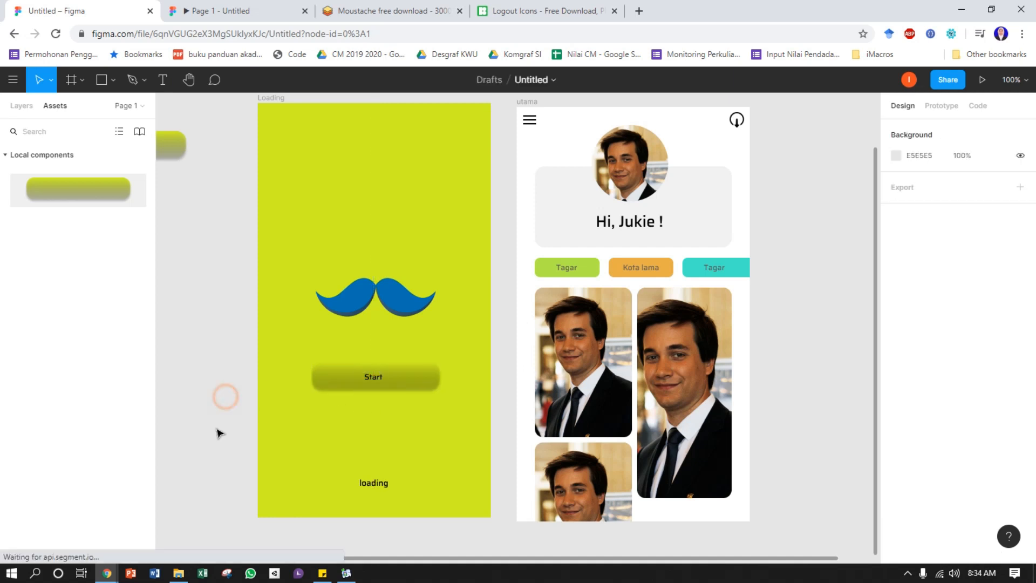
Switch to prototyping and connect the Start button in the Loading frame to the utama frame
scroll(594, 340, "up", 1)
scroll(593, 340, "right", 1)
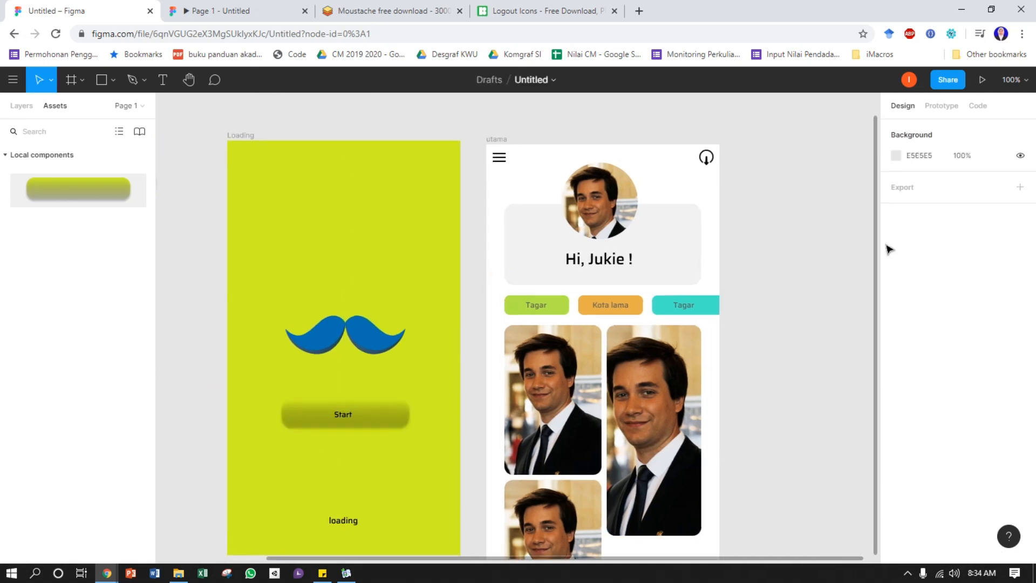
left_click(954, 112)
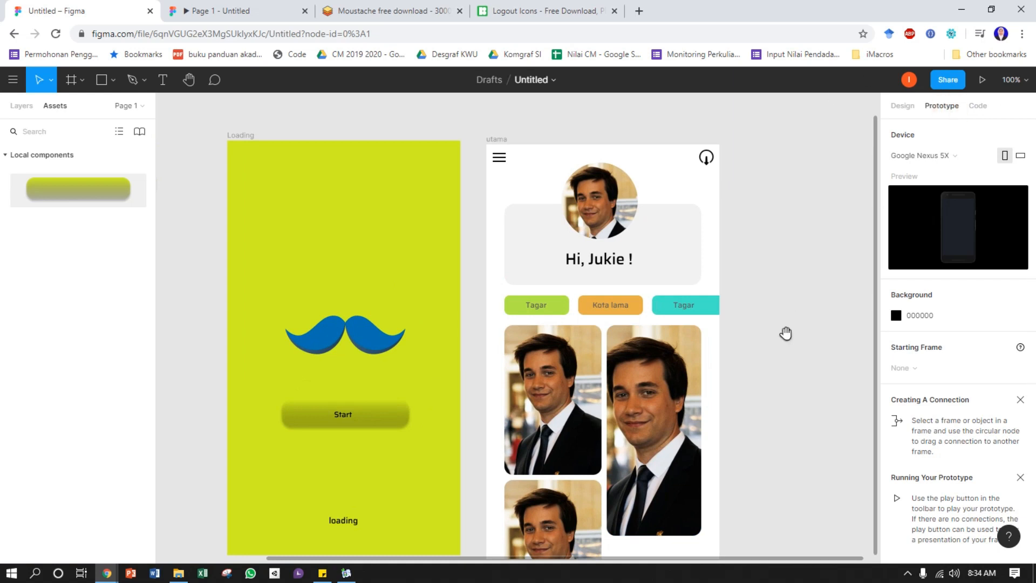
scroll(756, 318, "down", 1)
scroll(756, 318, "right", 1)
mouse_move(382, 384)
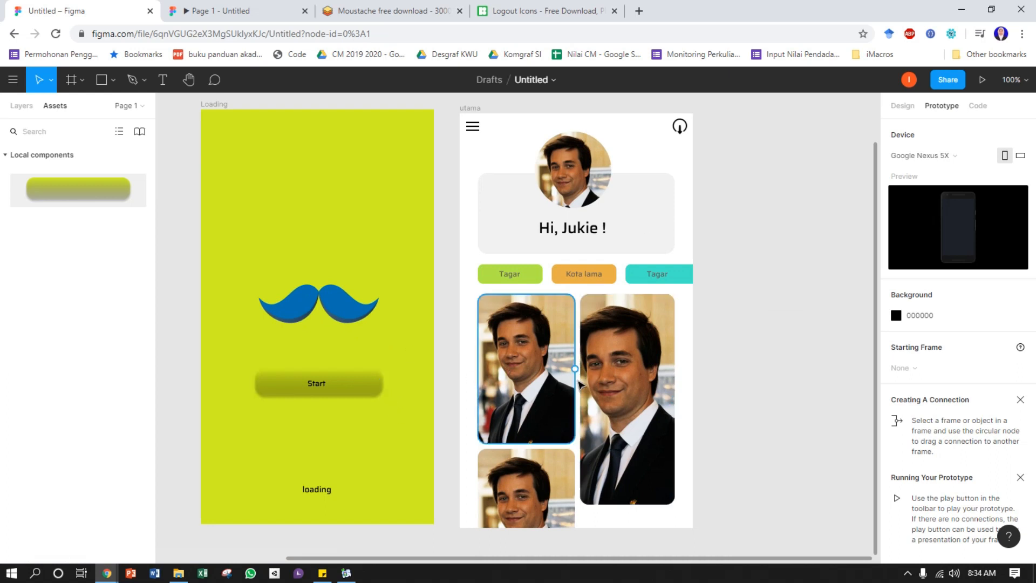
mouse_move(677, 198)
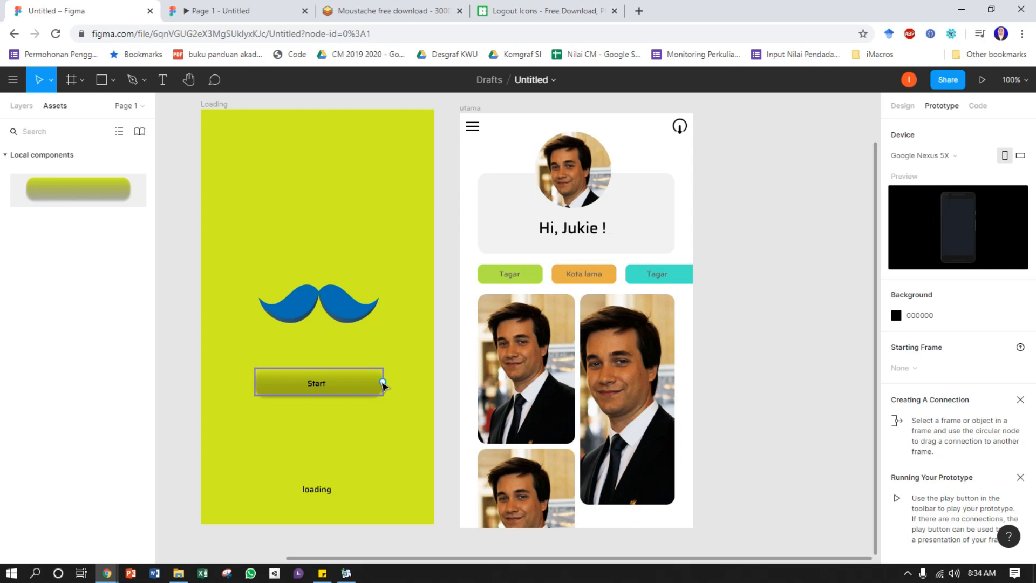
left_click_drag(383, 382, 469, 352)
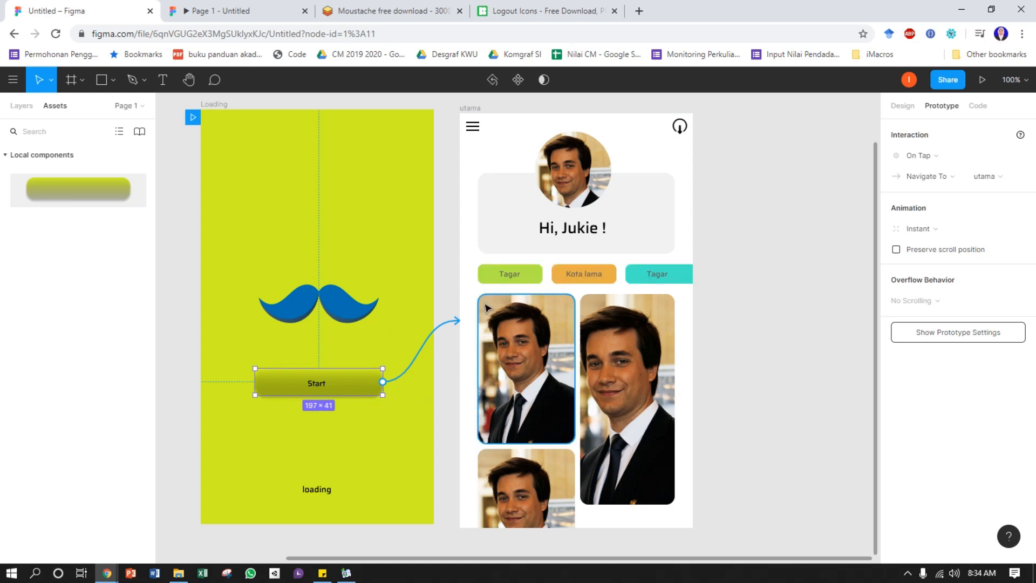
Restart the phone preview from the Loading screen and test the Start button's link
scroll(486, 305, "up", 1)
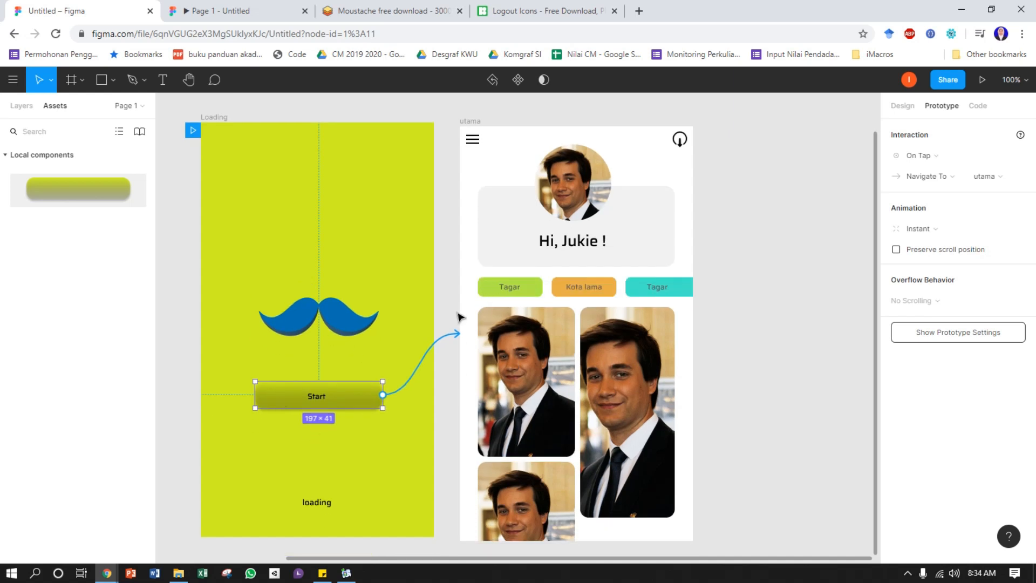
left_click(251, 11)
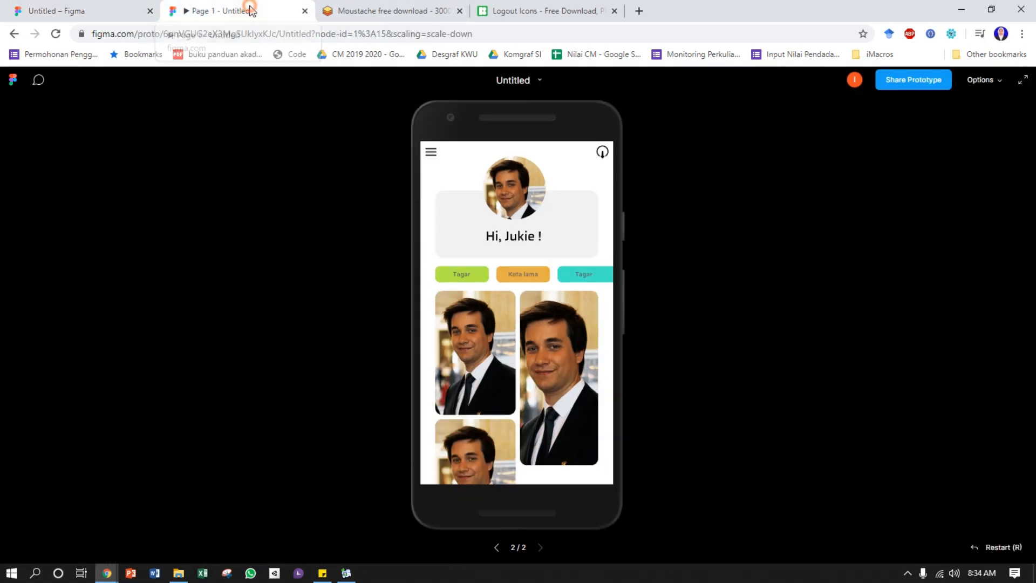
left_click(993, 547)
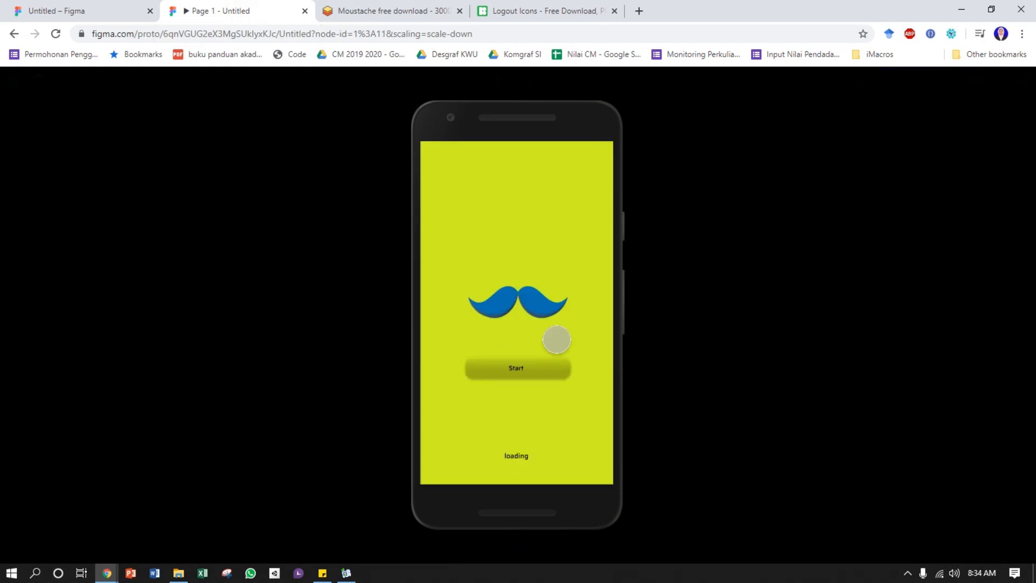
left_click(519, 369)
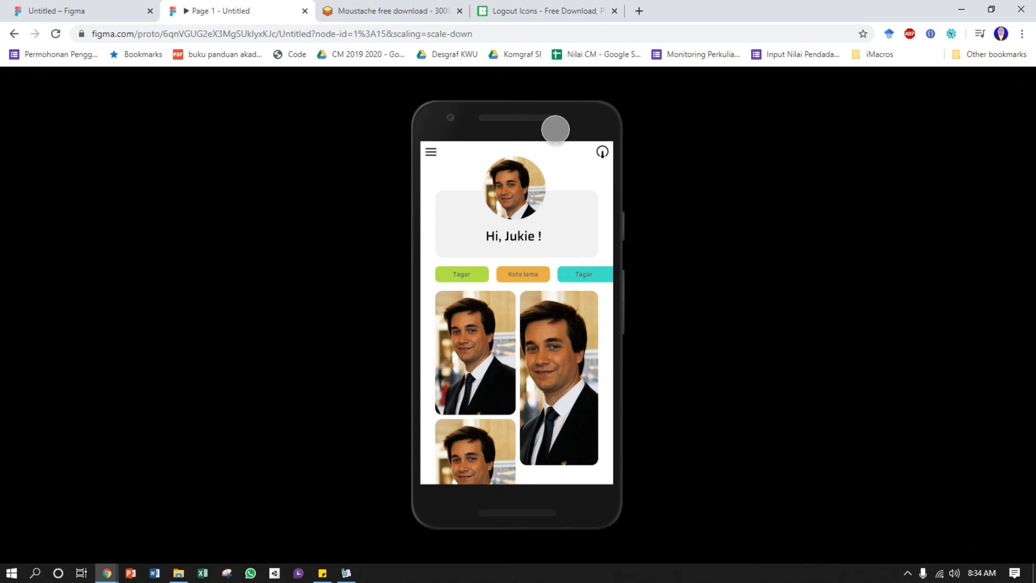
Return to the design file and connect the logout icon in the utama frame to the Loading frame
left_click(89, 10)
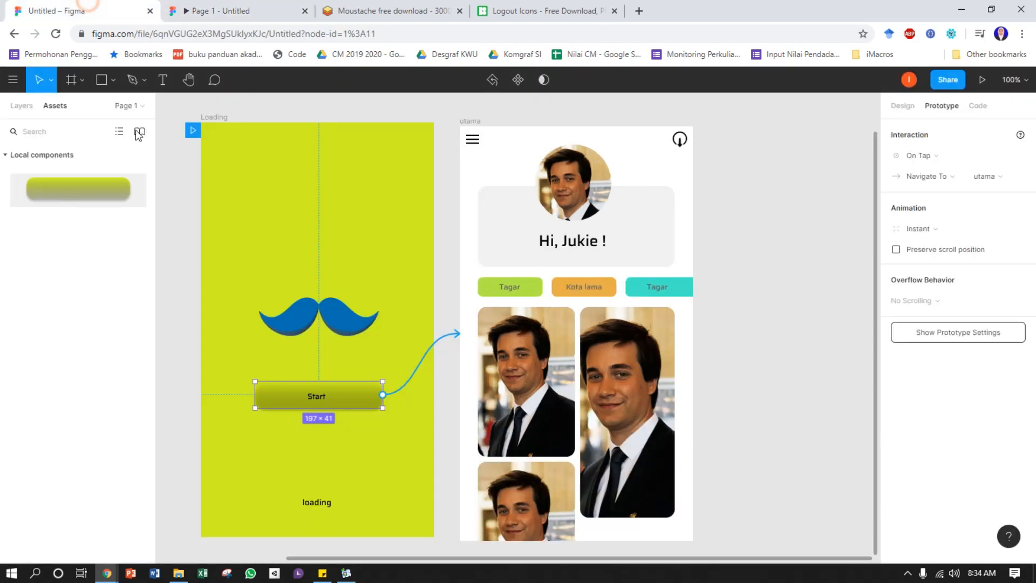
left_click(682, 143)
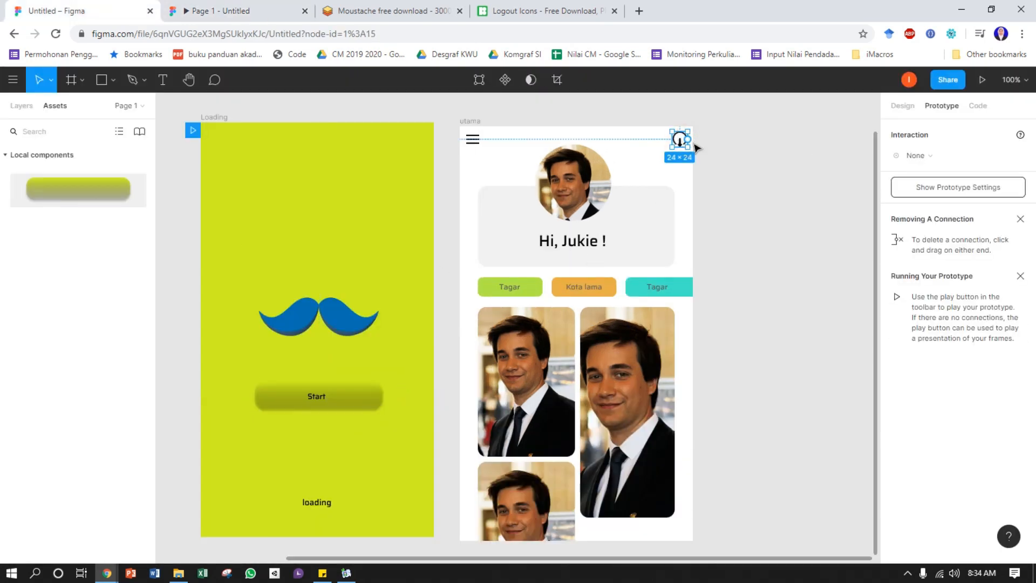
left_click_drag(688, 139, 393, 195)
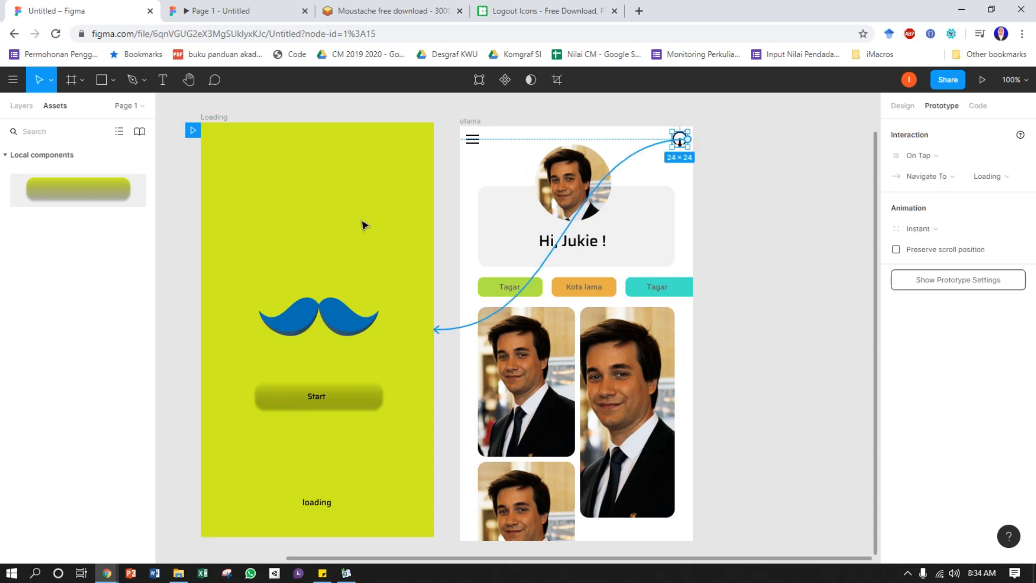
Restart the phone preview and test the Start and logout links repeatedly between both screens
left_click(272, 11)
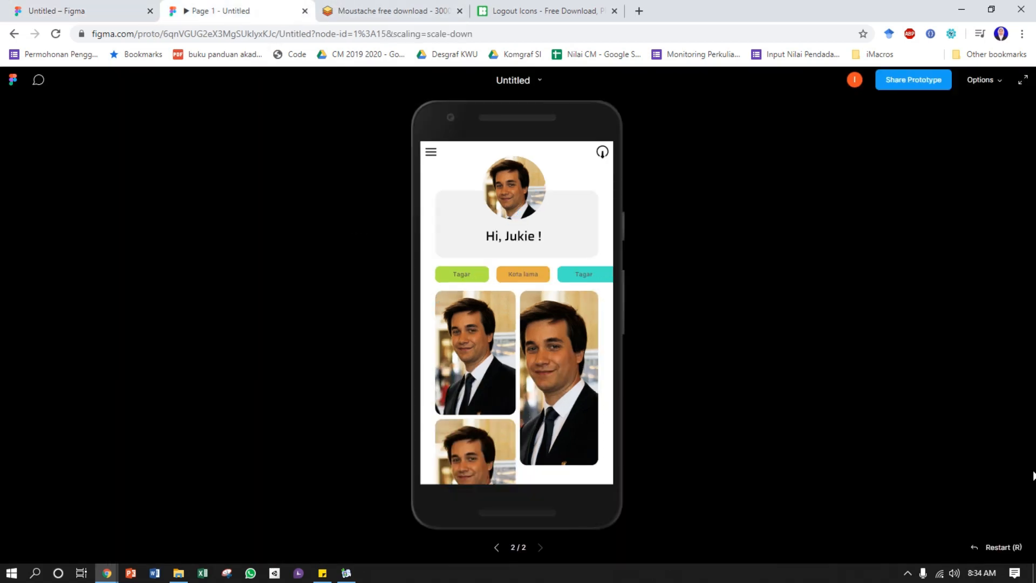
left_click(999, 548)
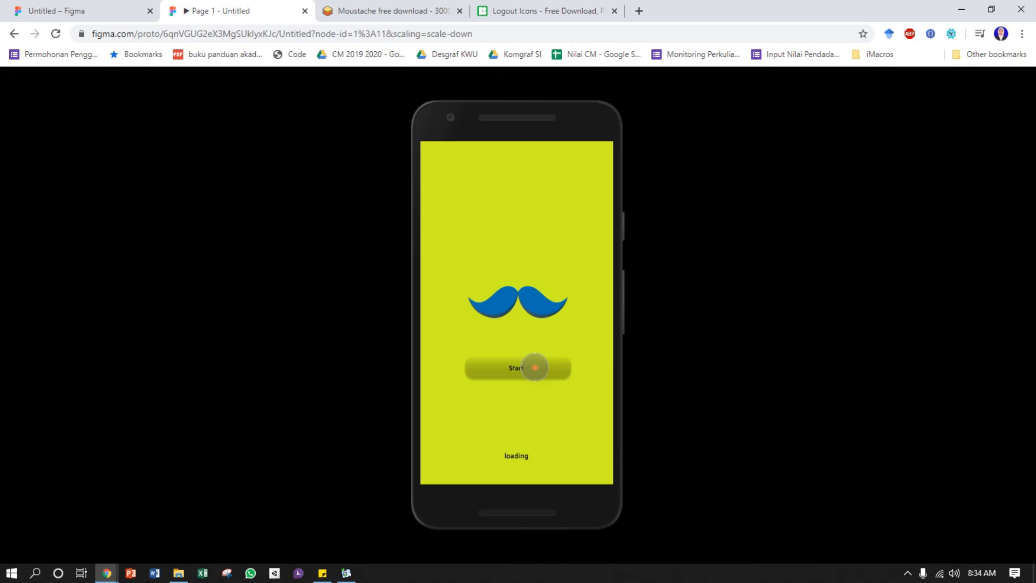
left_click(535, 367)
left_click(602, 153)
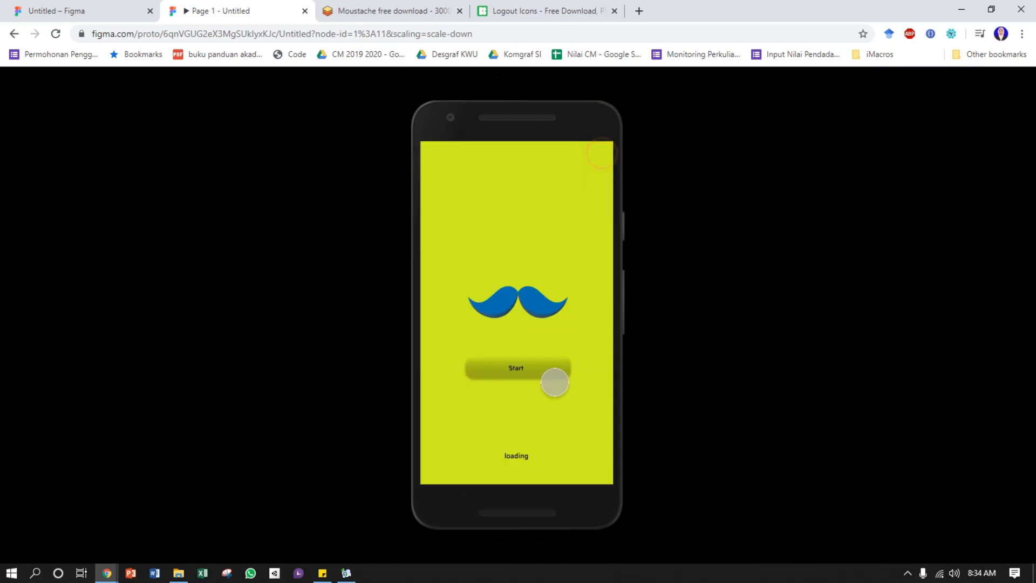
left_click(522, 365)
left_click(601, 152)
left_click(518, 367)
Return to the design file, switch back to design properties and collapse the utama and Loading frames in the layer list
left_click(73, 9)
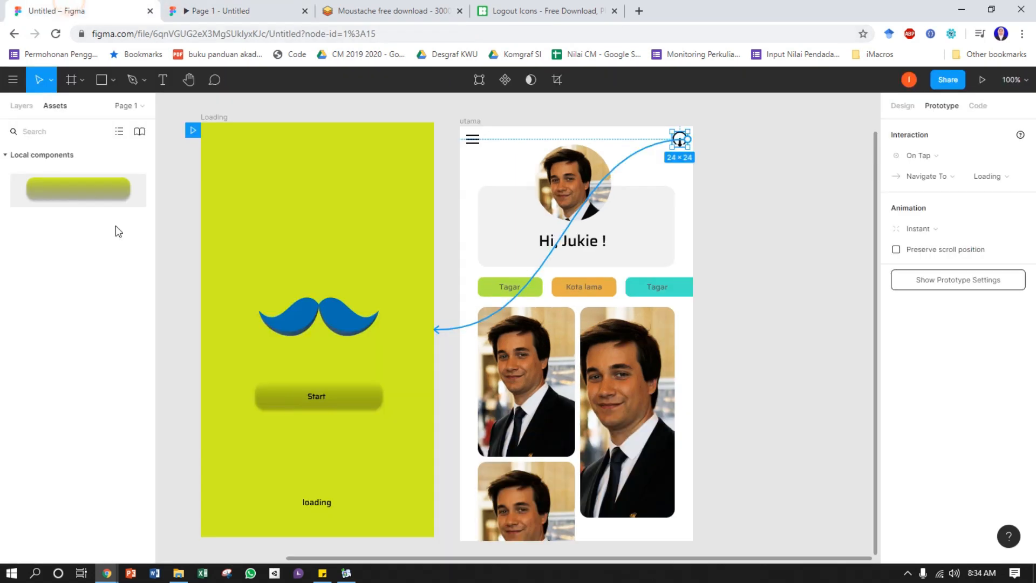
left_click(787, 230)
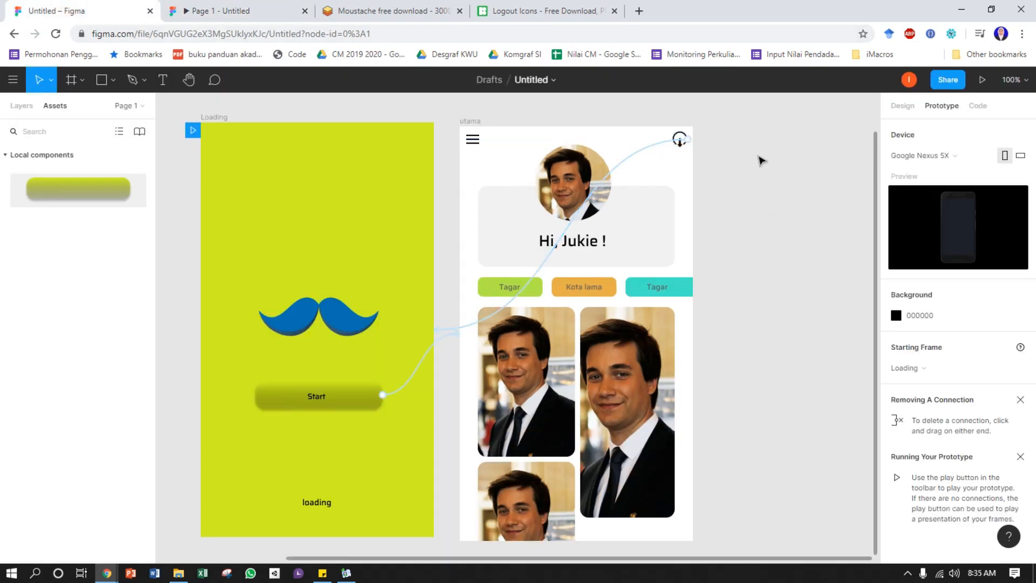
key("ctrl+minus")
left_click(744, 316)
left_click_drag(726, 298, 715, 294)
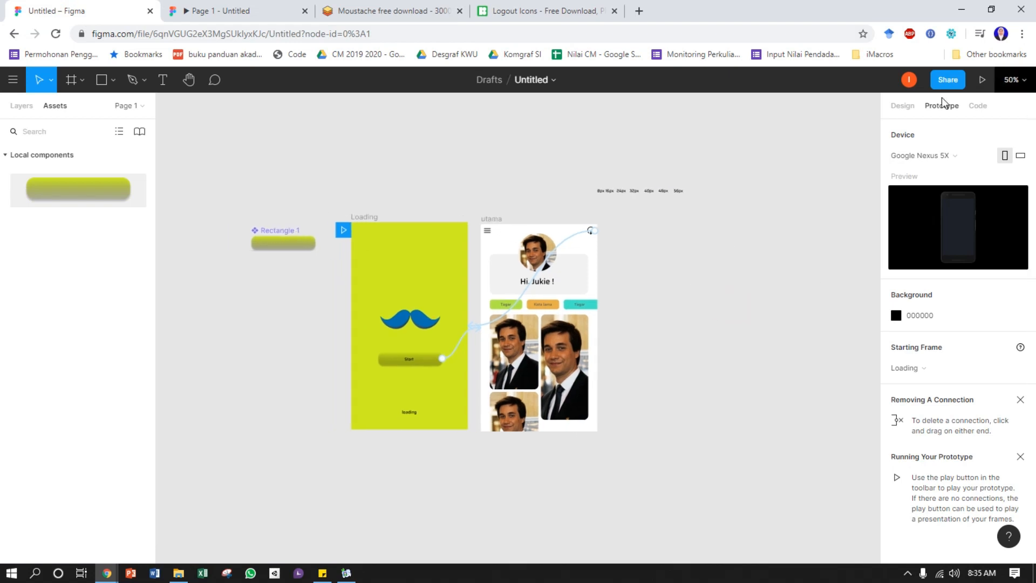
left_click(902, 106)
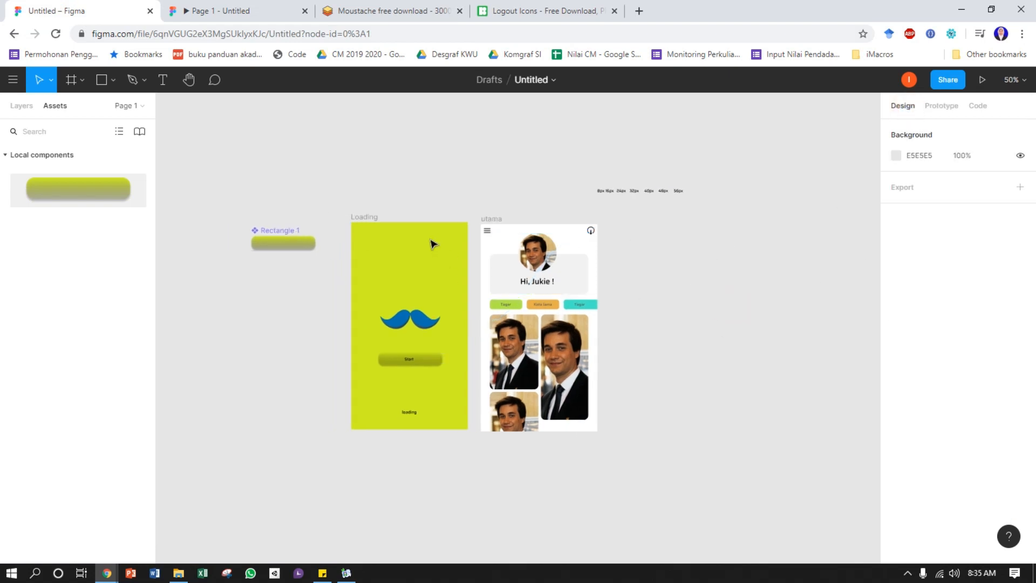
left_click(26, 106)
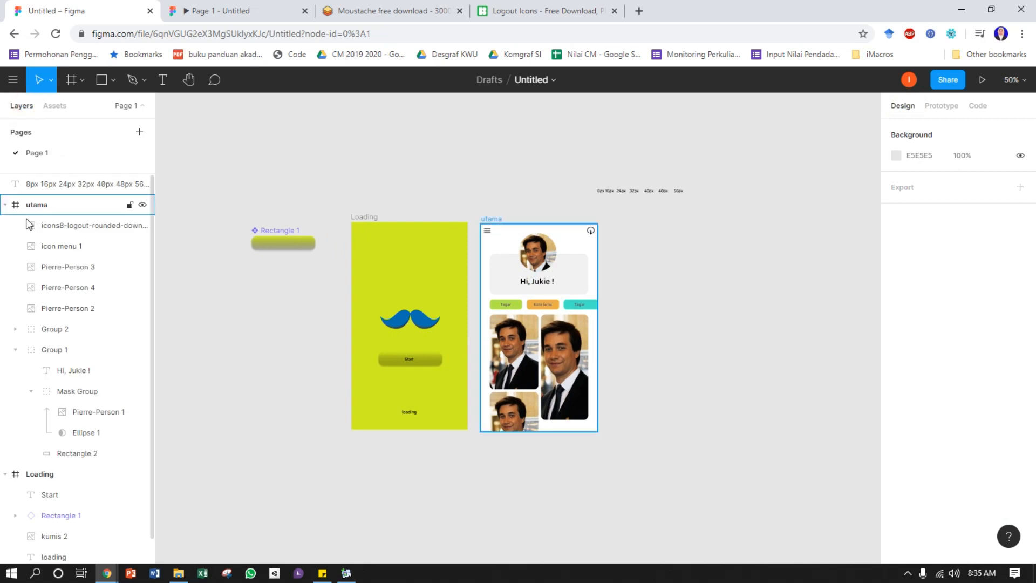
left_click(5, 205)
left_click(6, 225)
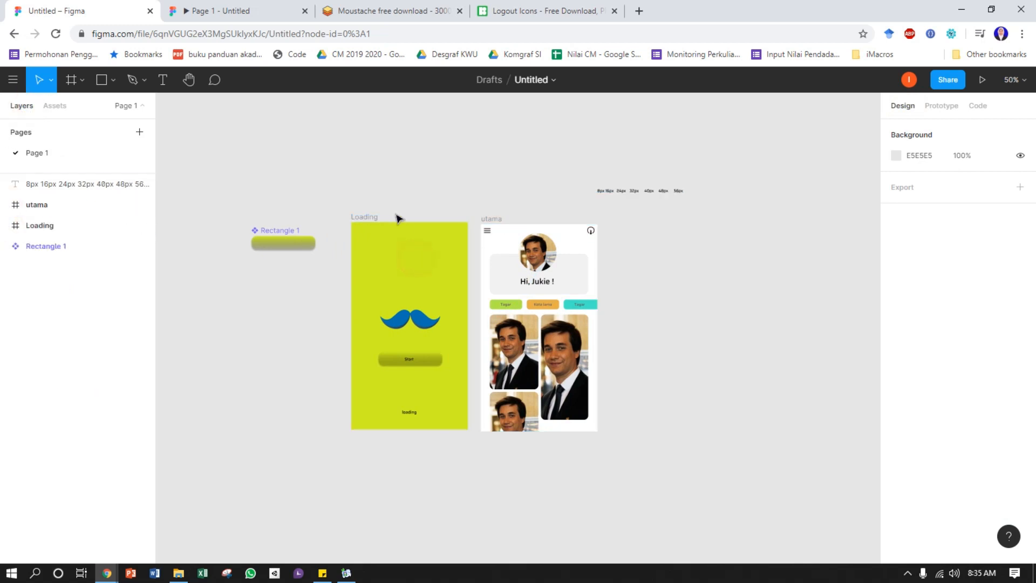
Select the Loading frame and add a 1x PNG export setting to it
left_click(51, 225)
scroll(986, 280, "down", 3)
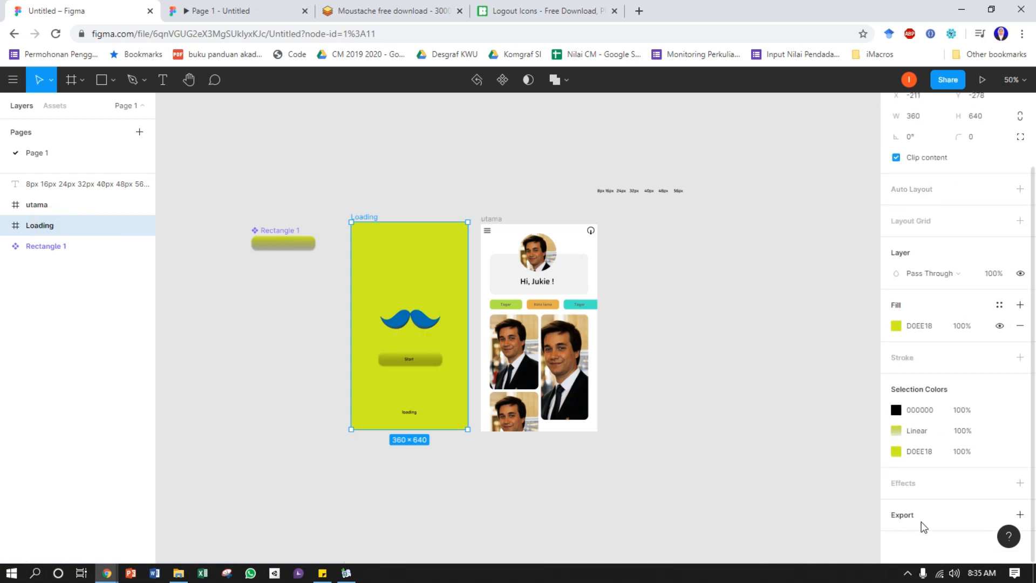
left_click(1019, 515)
scroll(1010, 418, "down", 2)
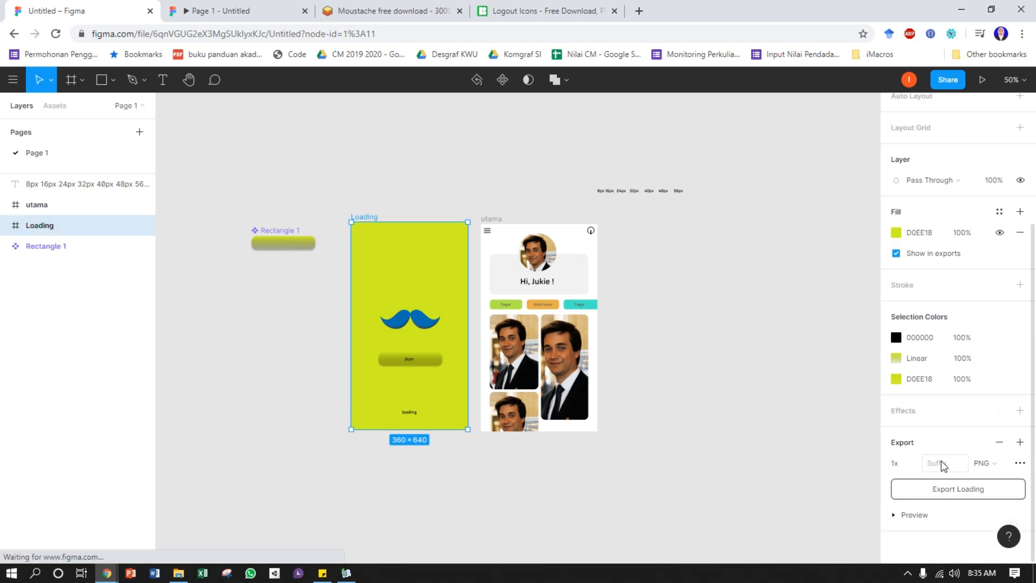
Review the Loading frame's export scale and file format options, show its export preview and deselect the frame
left_click(914, 463)
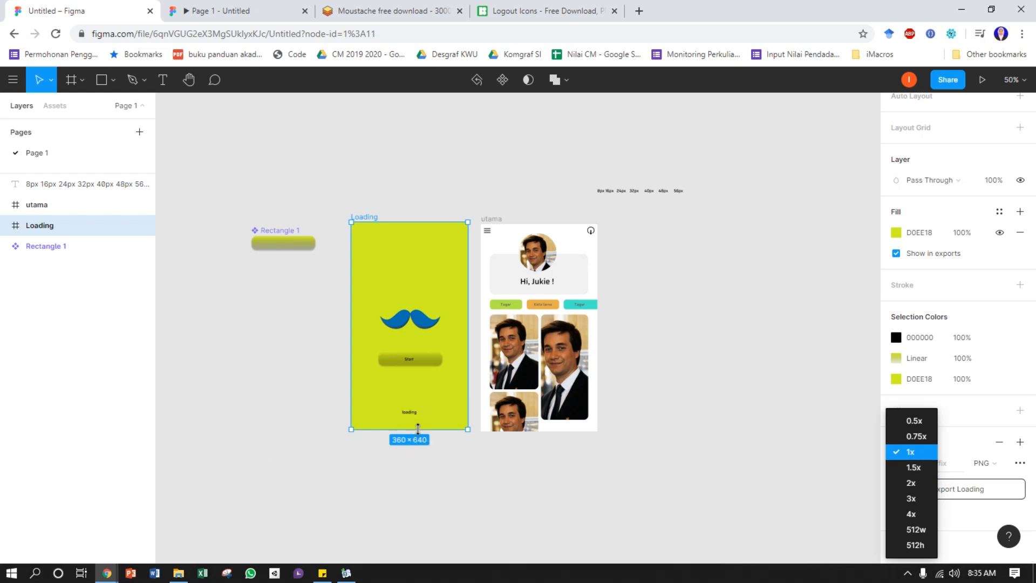
left_click(959, 441)
left_click(982, 462)
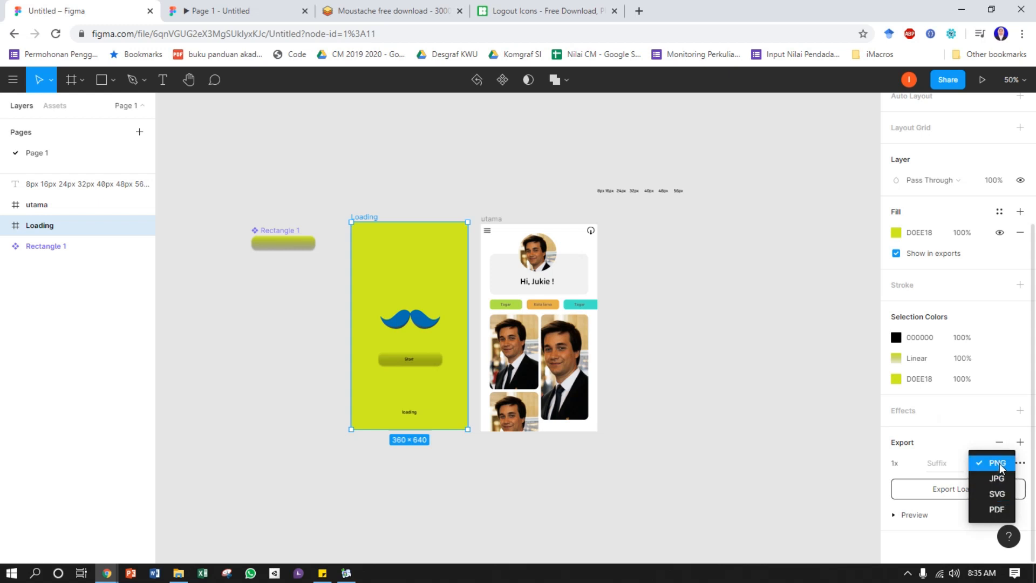
left_click(930, 448)
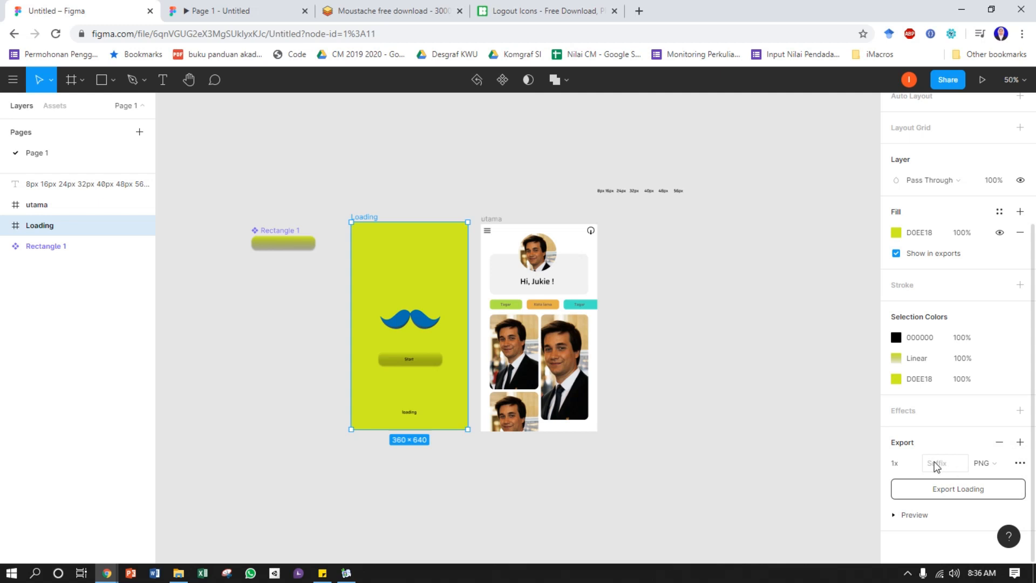
left_click(893, 515)
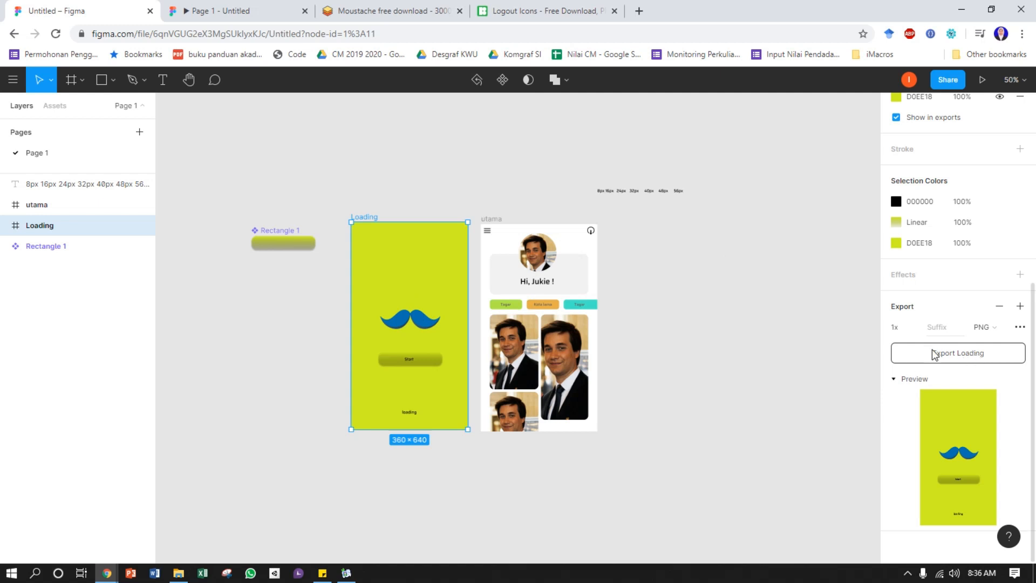
left_click(762, 286)
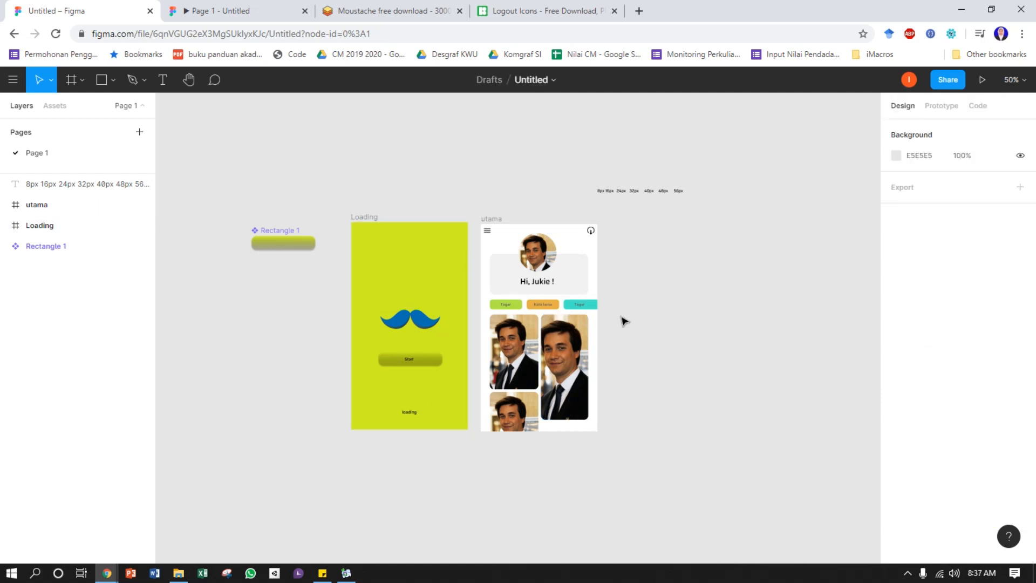
Add a 1x PNG export setting to the utama frame and check its file format selection
left_click(30, 215)
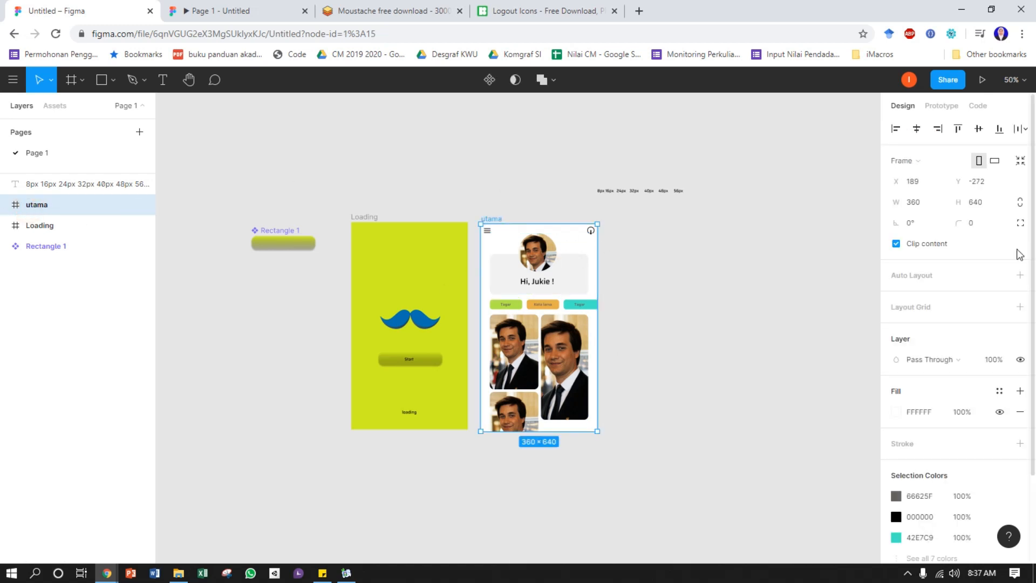
scroll(961, 431, "down", 2)
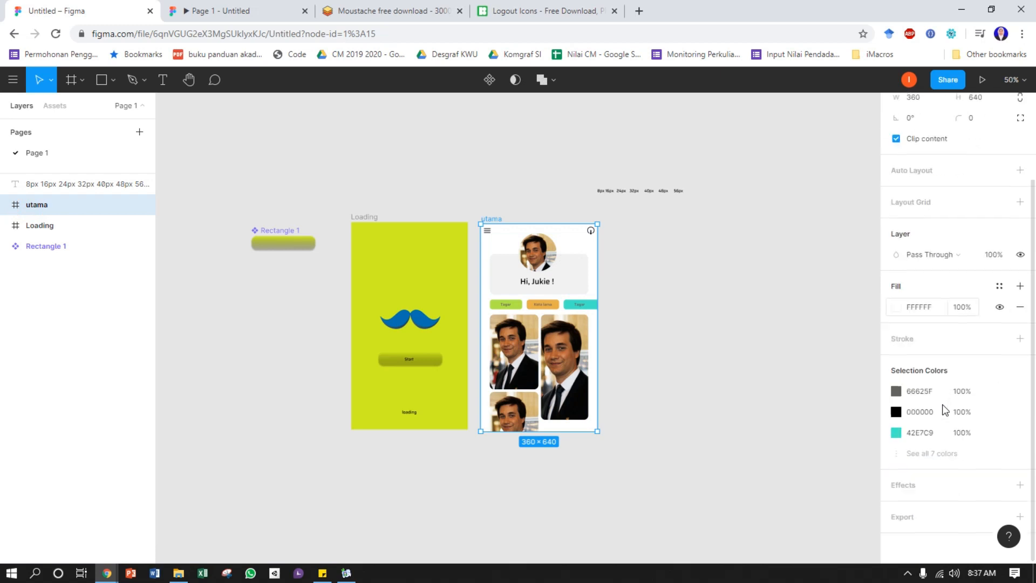
left_click(1020, 514)
scroll(998, 439, "down", 4)
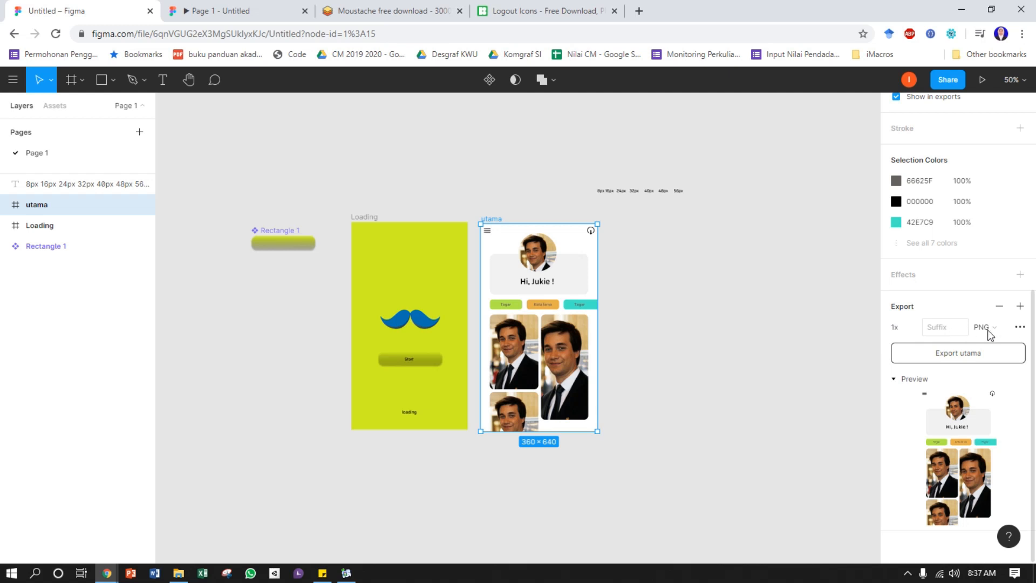
left_click(1005, 333)
left_click(1001, 327)
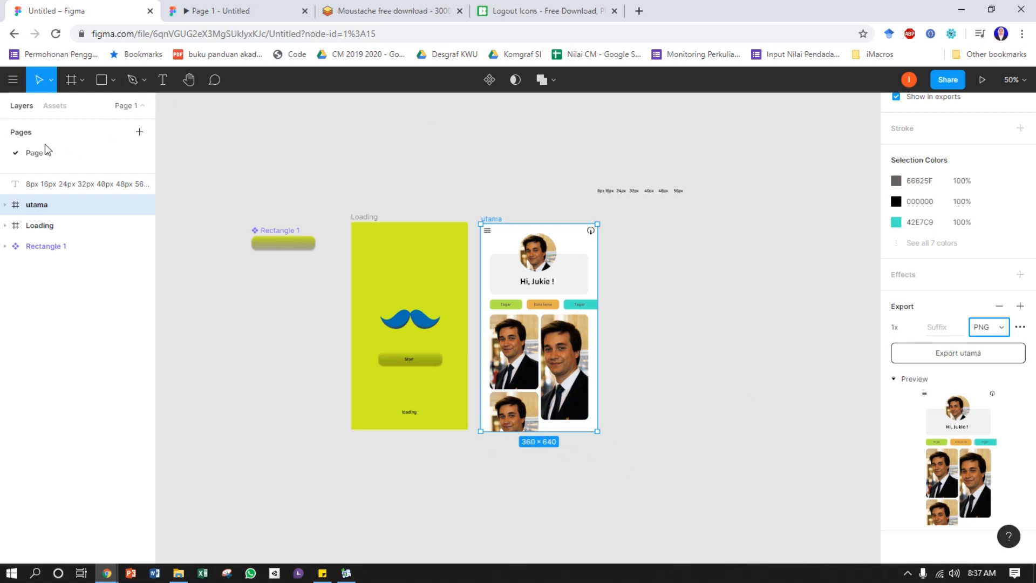
Open the file-level export dialog for the selected utama frame and move it clear of the properties
left_click(13, 81)
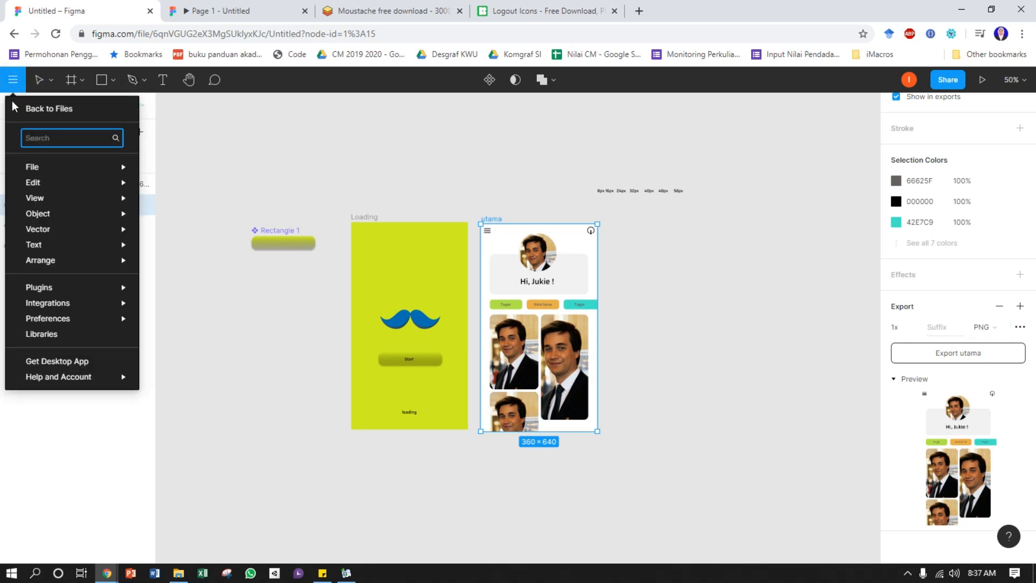
mouse_move(33, 169)
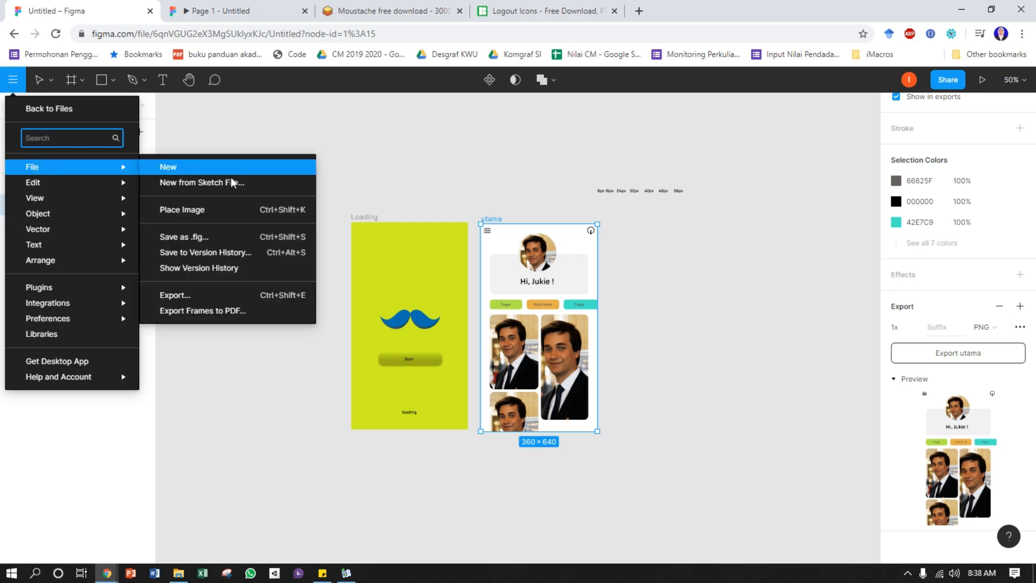
left_click(280, 300)
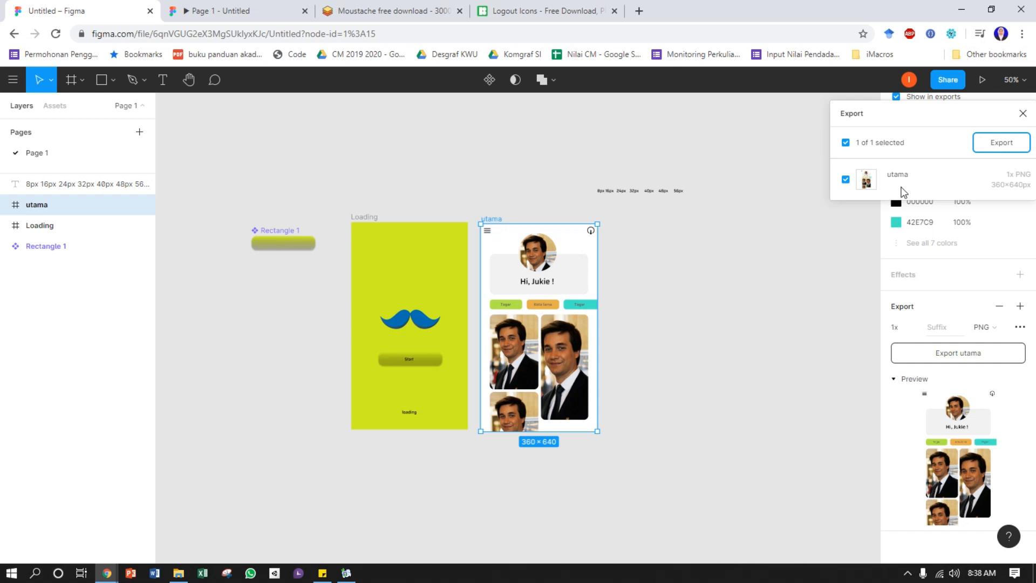
left_click_drag(938, 110, 766, 219)
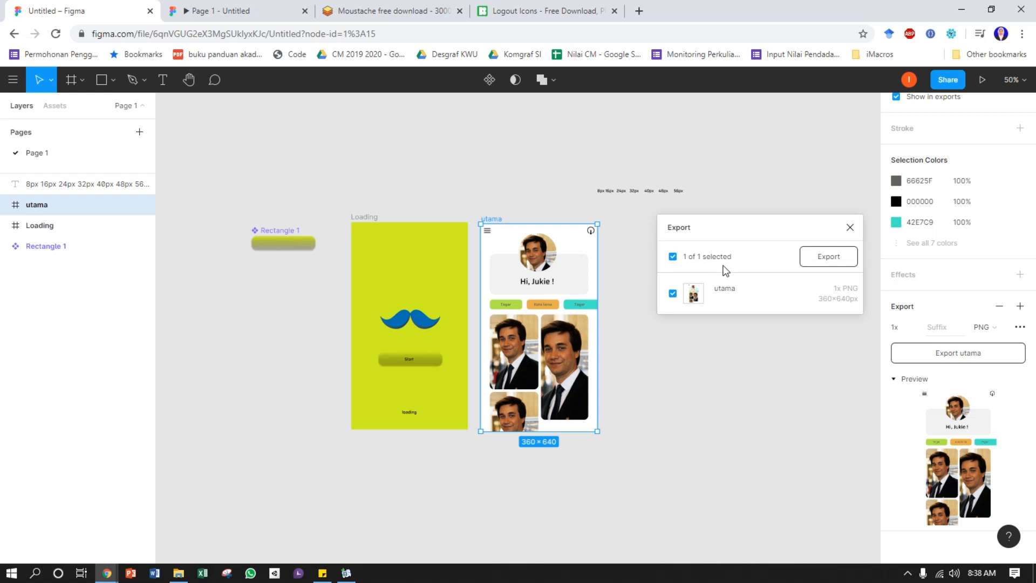
Select the Loading and utama frames together and start exporting both as 1x PNG images
left_click_drag(334, 202, 626, 464)
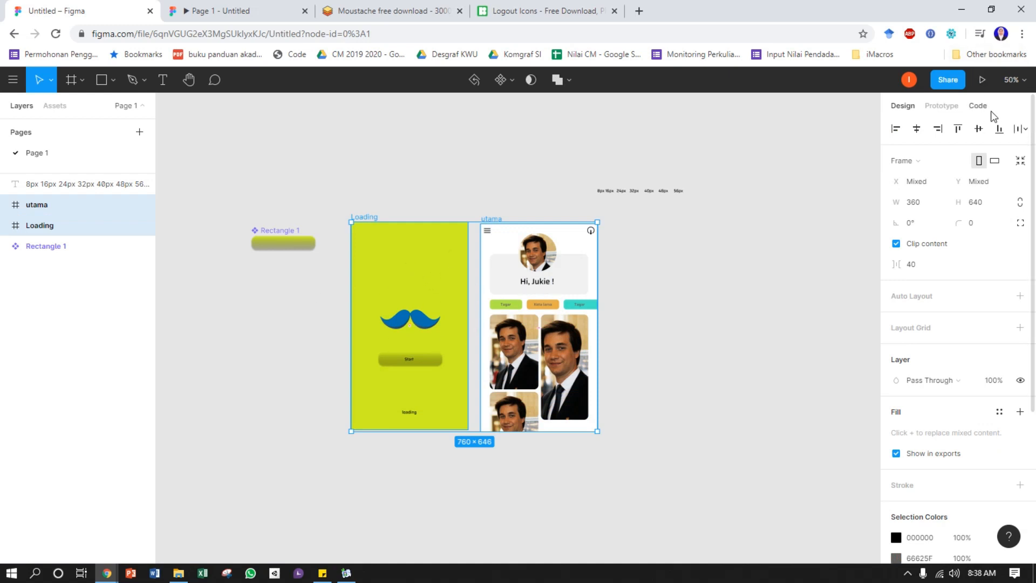
left_click(13, 80)
mouse_move(43, 177)
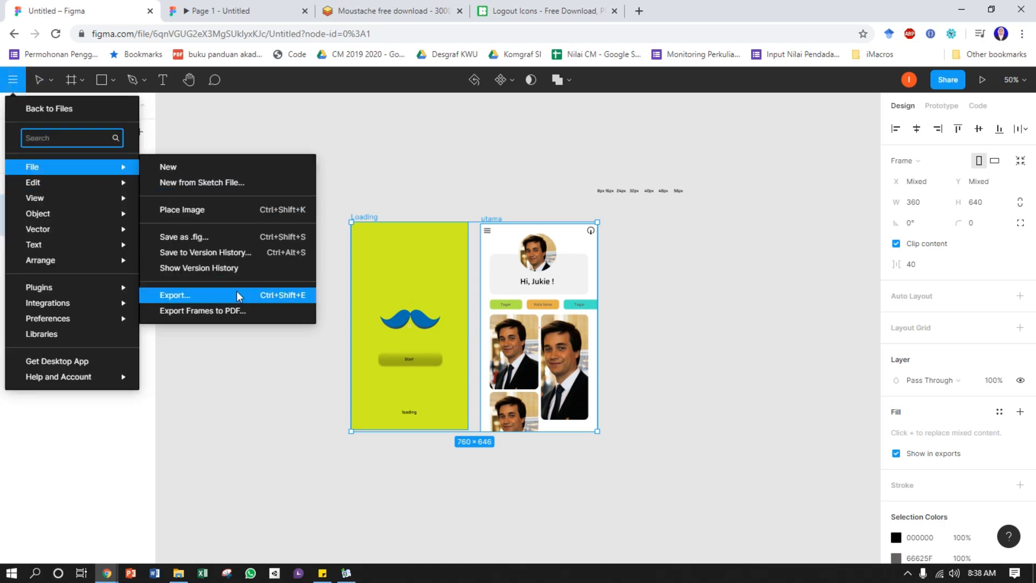
left_click(237, 293)
left_click_drag(925, 125, 738, 246)
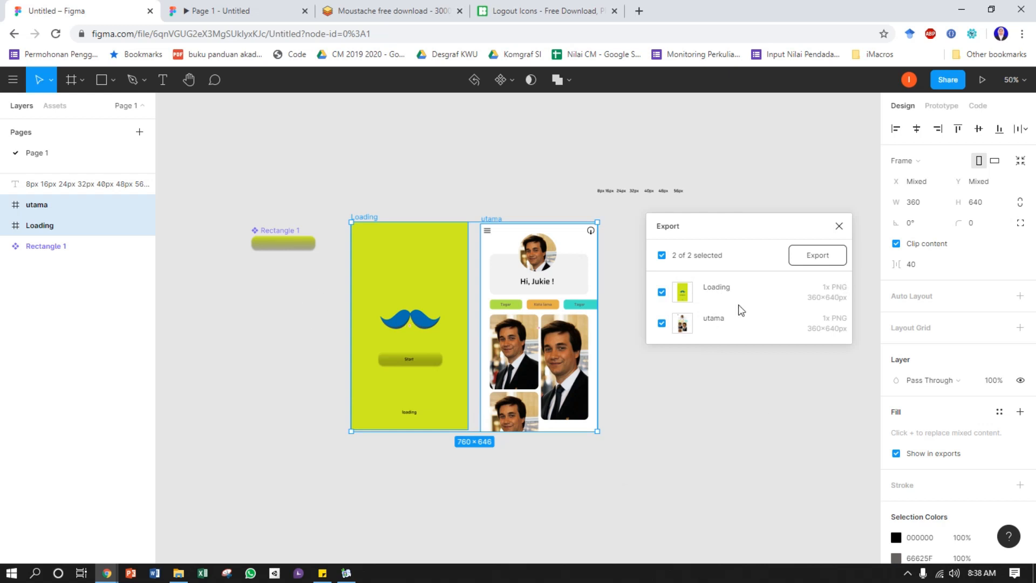
left_click(818, 257)
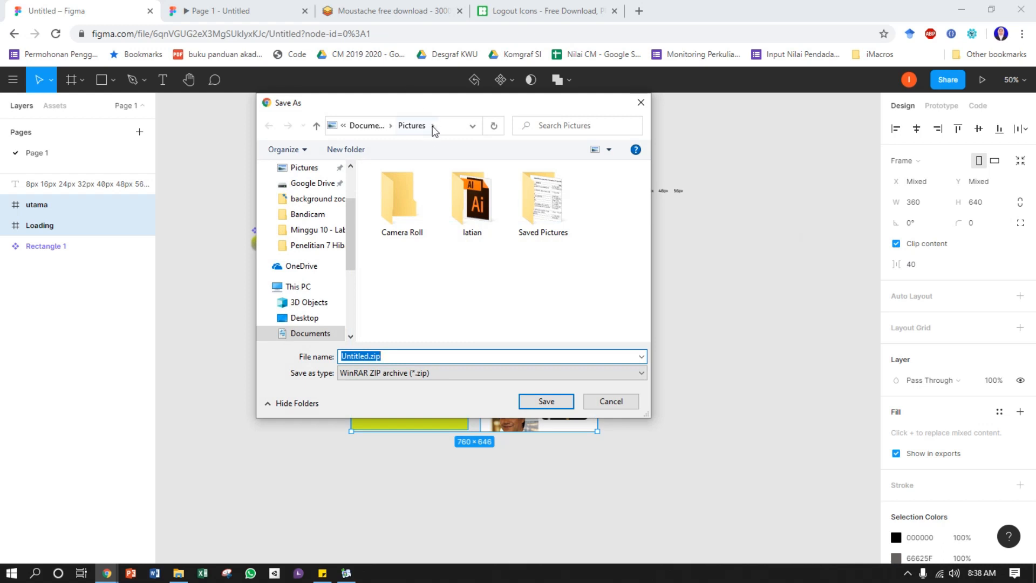
Check the file type options for saving Untitled.zip in Pictures and dismiss the dialog without saving
left_click_drag(435, 110, 515, 124)
left_click(519, 387)
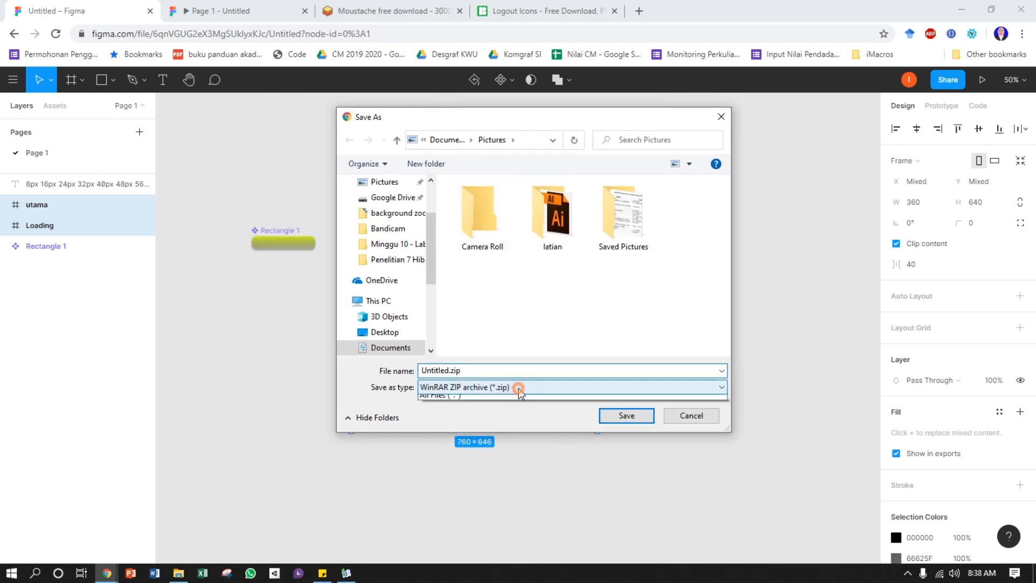
left_click(485, 399)
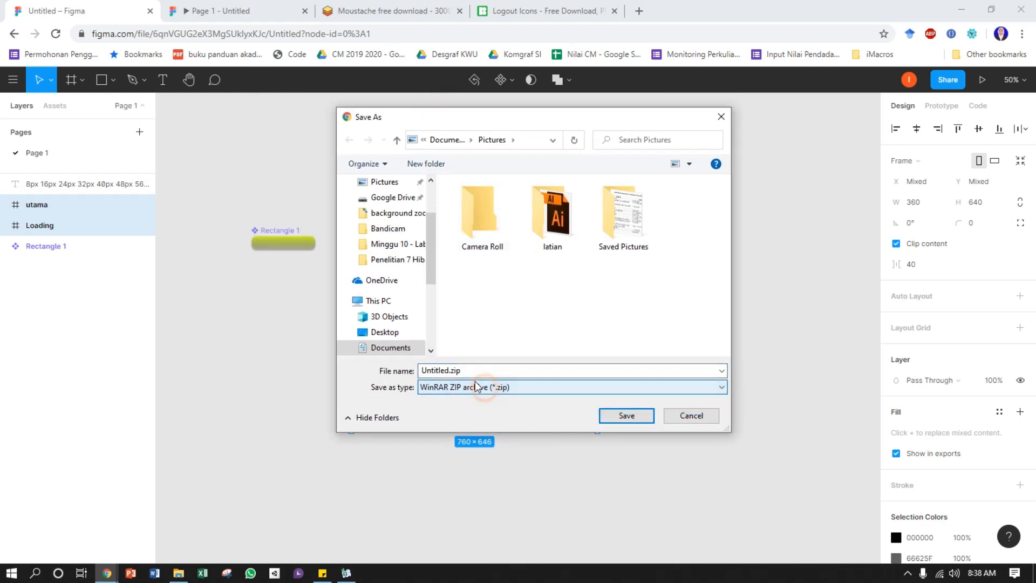
left_click_drag(517, 117, 782, 129)
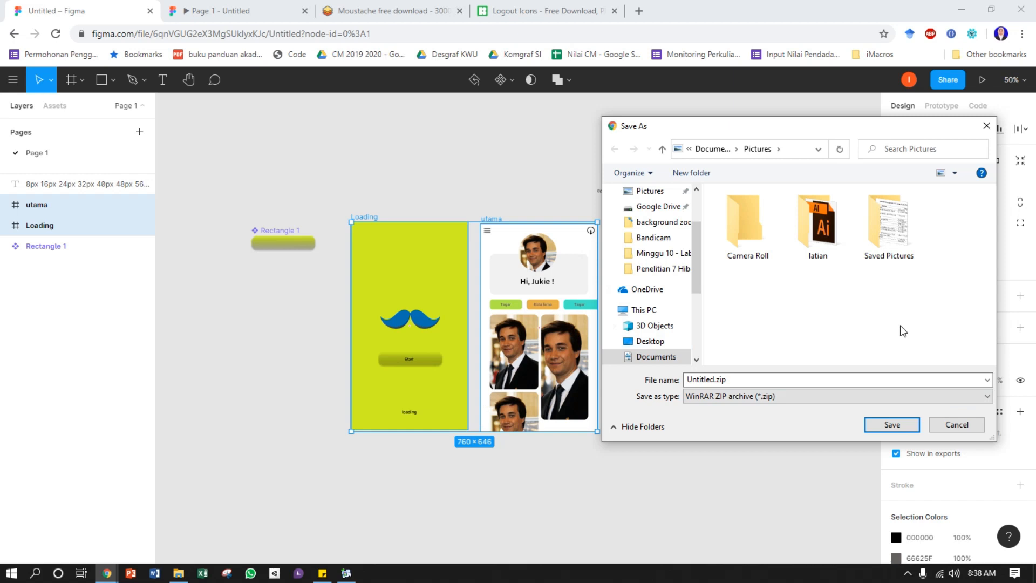
left_click_drag(875, 131, 754, 246)
left_click(865, 240)
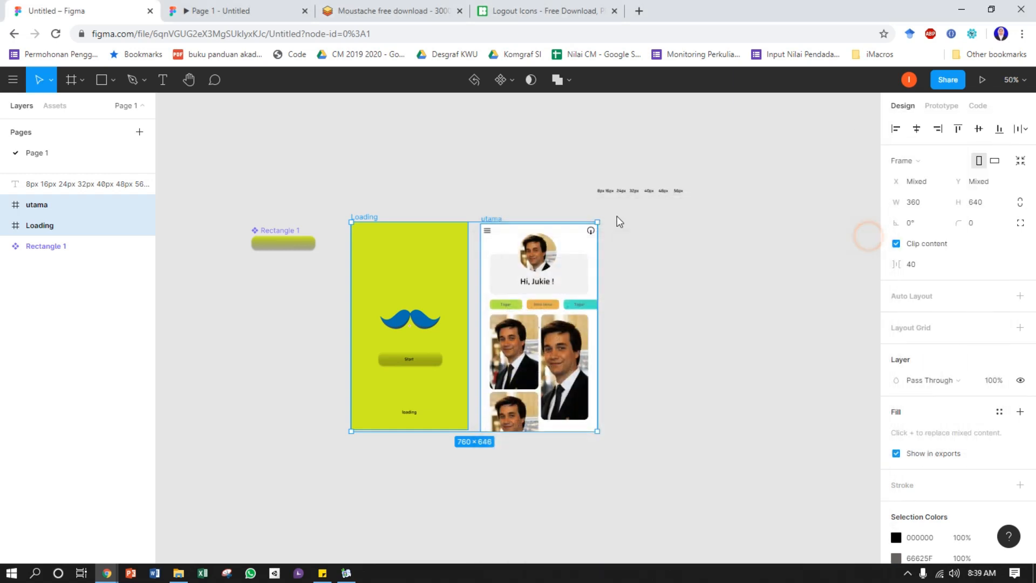
Move the text row of pixel sizes (8px to 56px) to above the Loading and utama frames and deselect it
key("ctrl+plus")
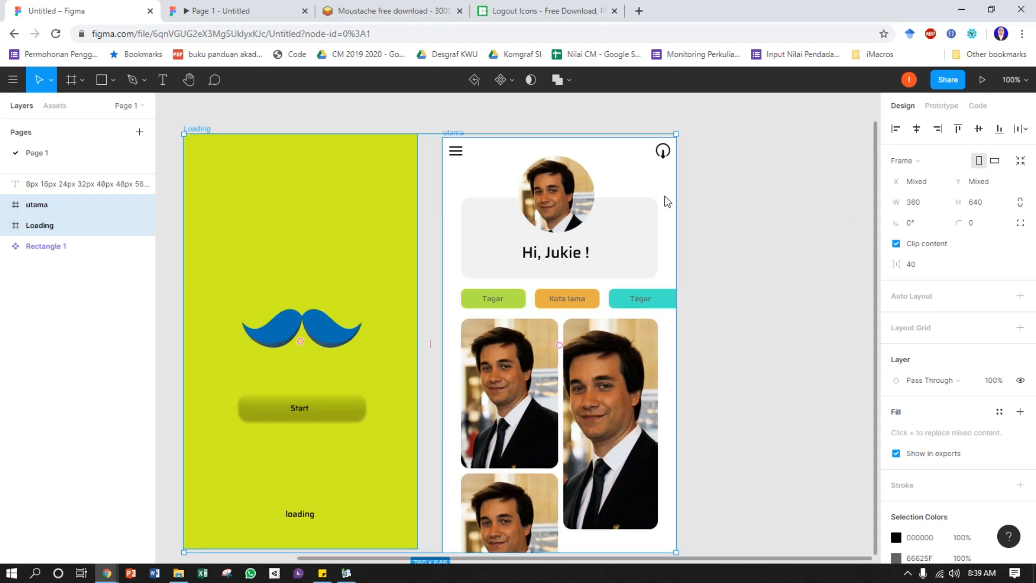
scroll(667, 201, "up", 4)
scroll(691, 214, "down", 1)
left_click(708, 216)
left_click_drag(582, 226, 443, 222)
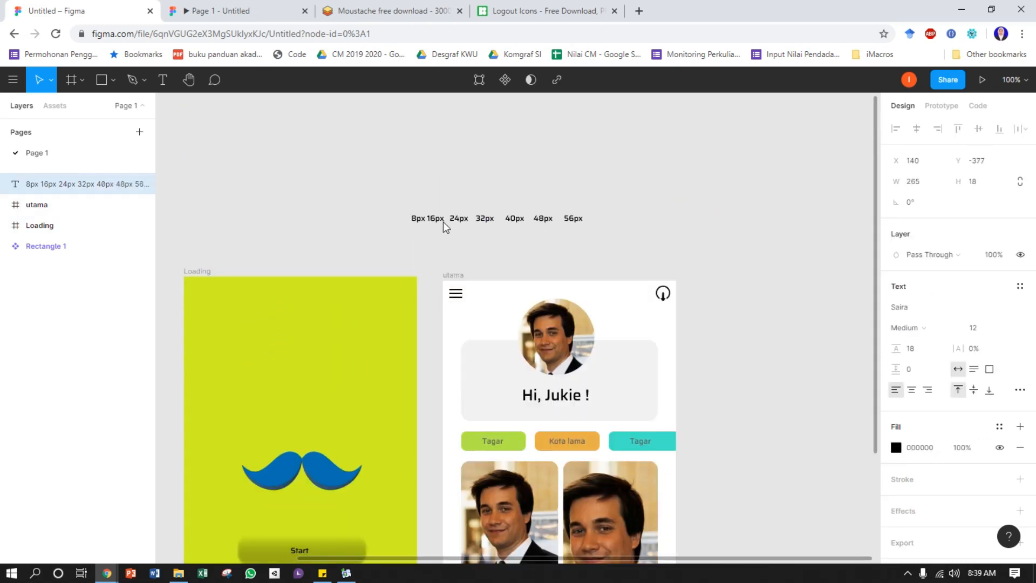
left_click(462, 187)
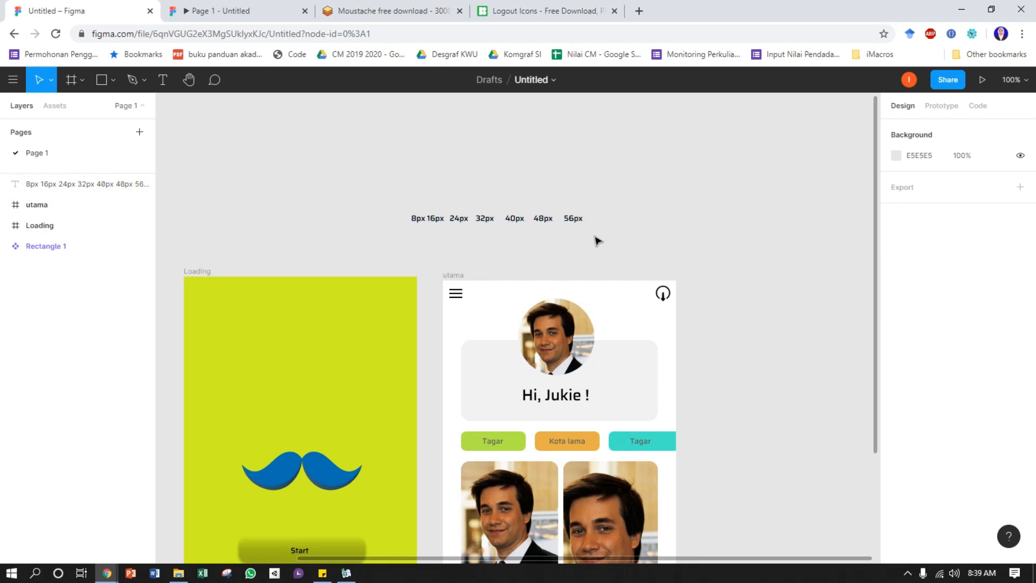
Look over the finished Loading and utama screens and show the file's local components
scroll(610, 238, "down", 4)
scroll(612, 238, "up", 1)
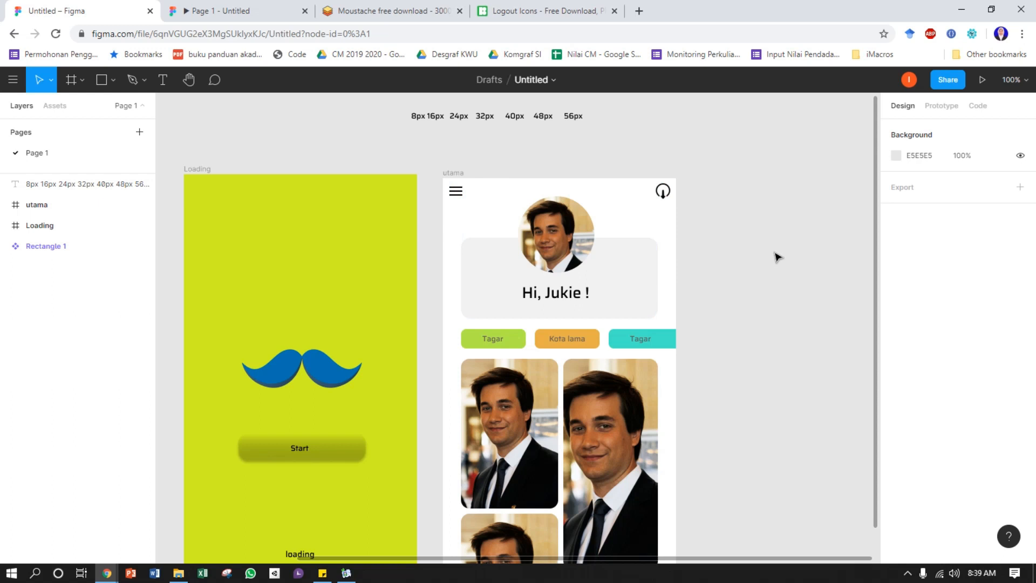
scroll(532, 312, "down", 1)
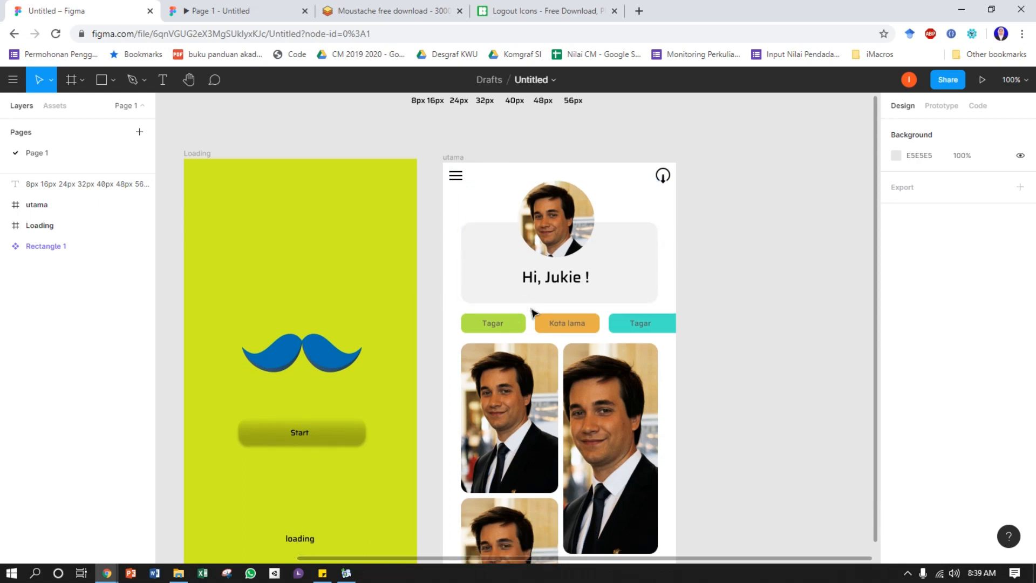
scroll(532, 312, "down", 5)
scroll(661, 360, "up", 2)
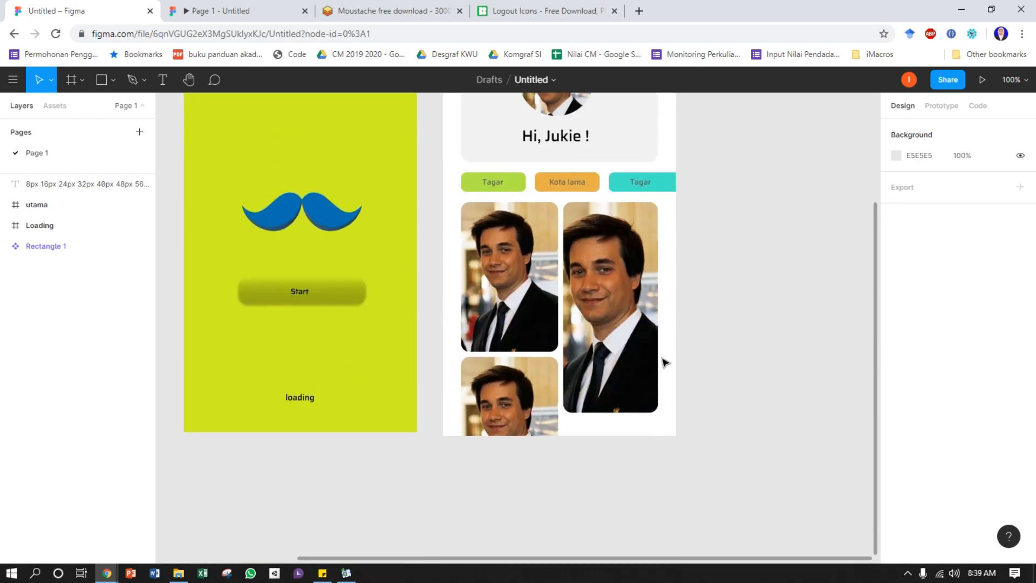
scroll(666, 361, "up", 4)
scroll(671, 345, "down", 3)
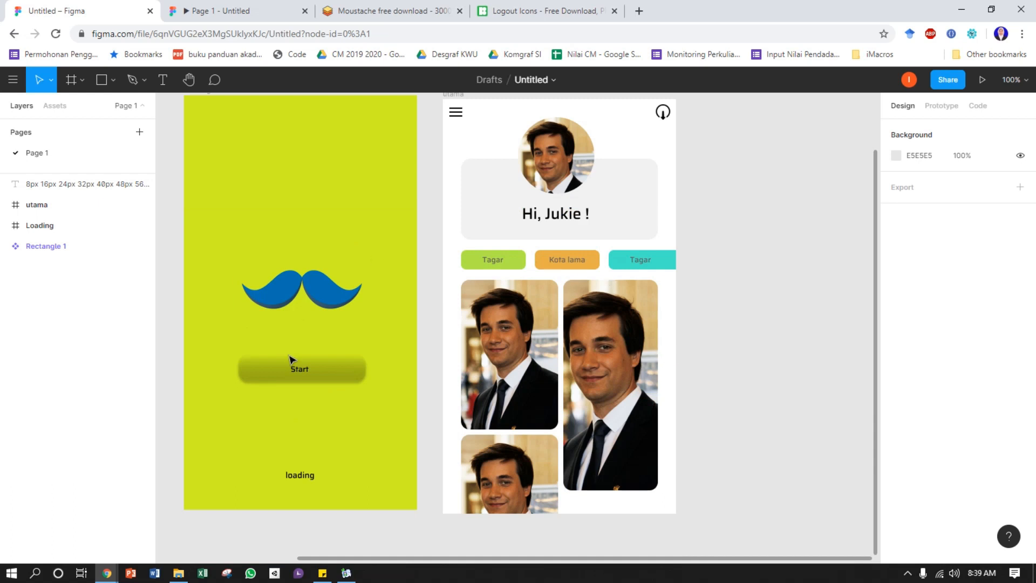
scroll(300, 354, "up", 1)
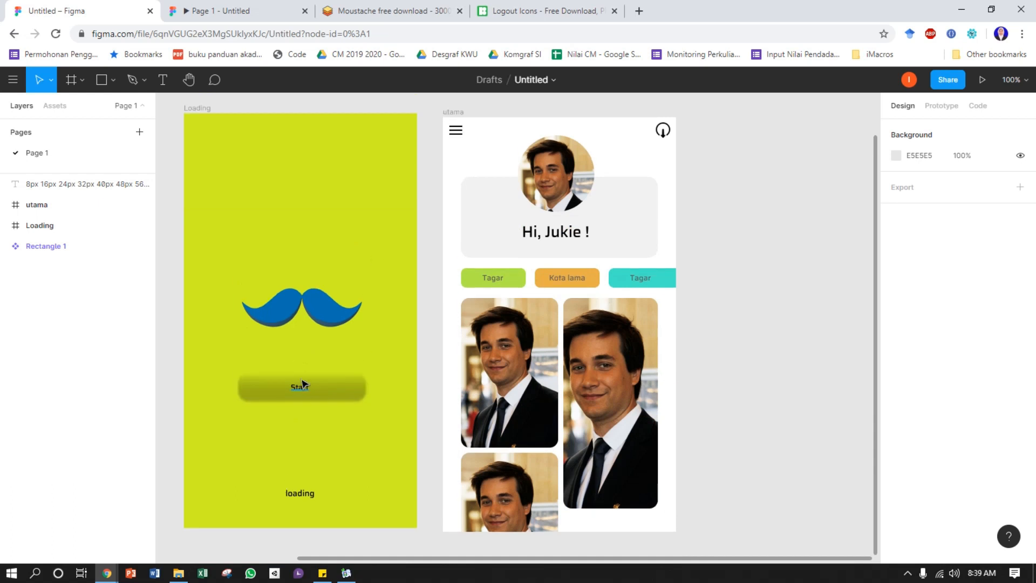
left_click(54, 105)
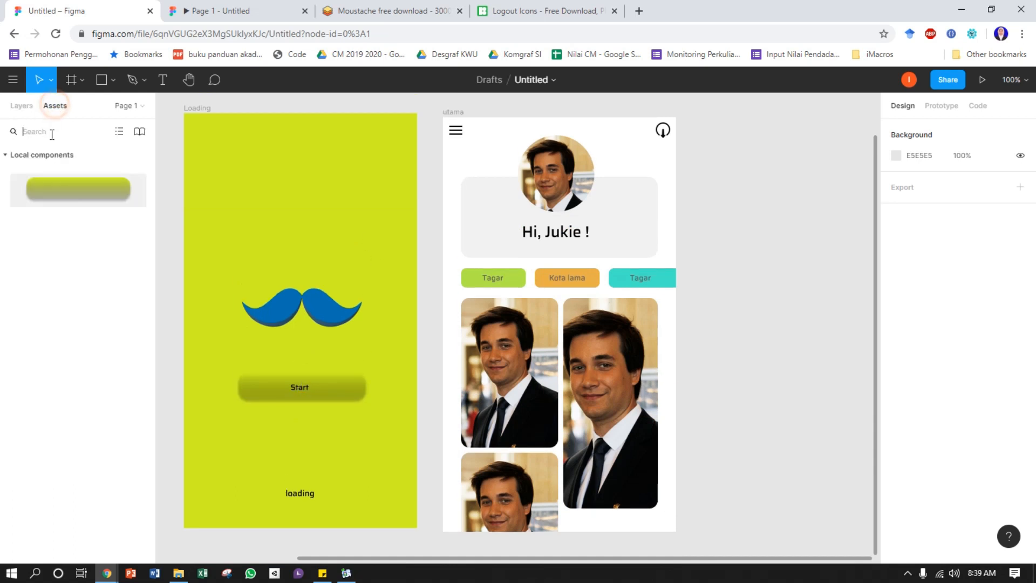